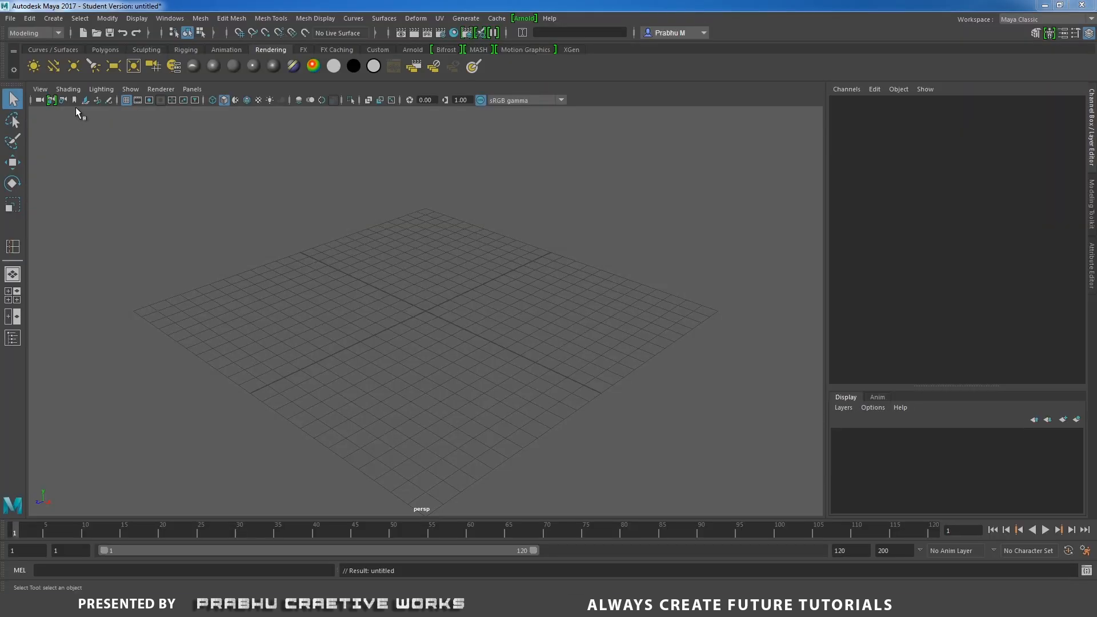
# Create a polygon cylinder.
pyautogui.click(53, 18)
pyautogui.moveTo(80, 58)
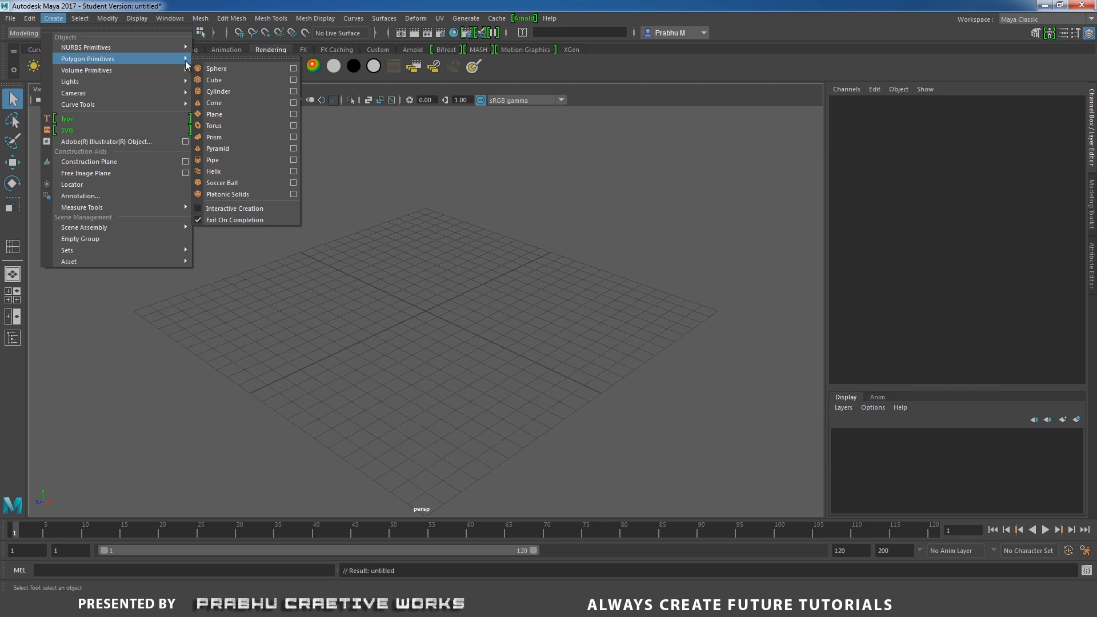
pyautogui.click(230, 91)
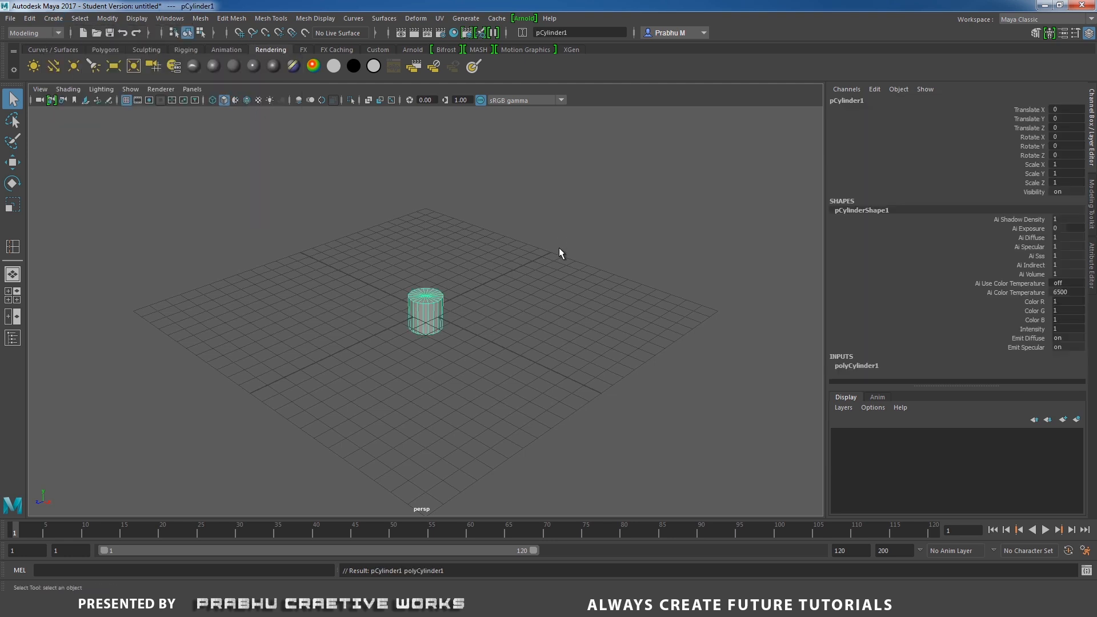
# Scale the cylinder up to about 2.55 by 4.0 by 2.55.
pyautogui.press('r')
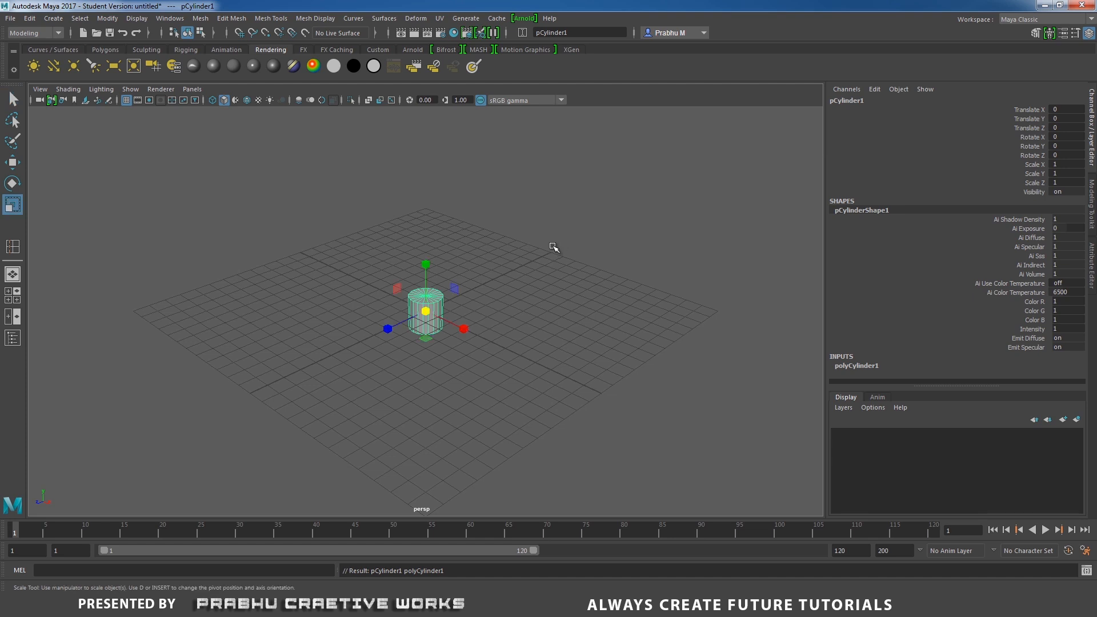
pyautogui.moveTo(425, 311); pyautogui.dragTo(431, 232)
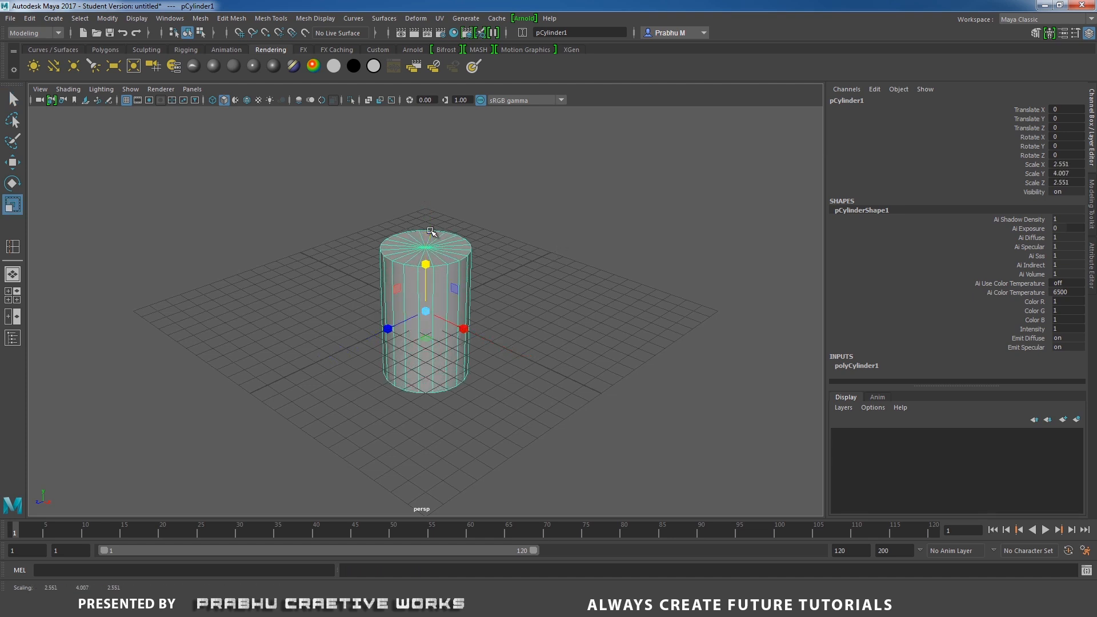
# Set the cylinder's Subdivisions Axis to 30 and Subdivisions Height to 2.
pyautogui.click(857, 365)
pyautogui.moveTo(1081, 274); pyautogui.dragTo(1087, 387)
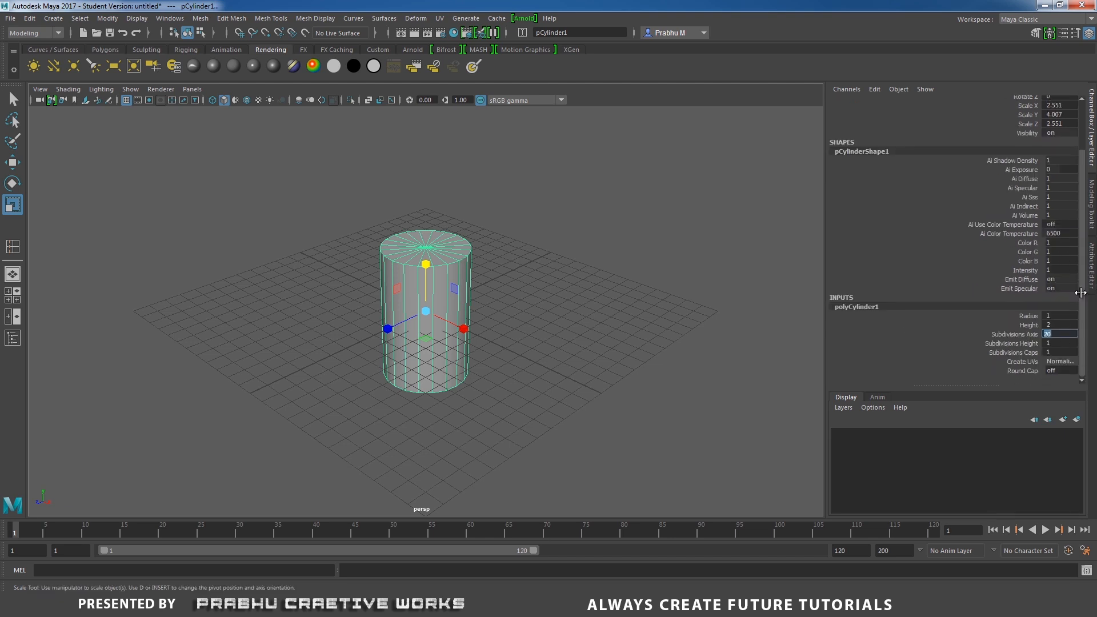
pyautogui.press('Return')
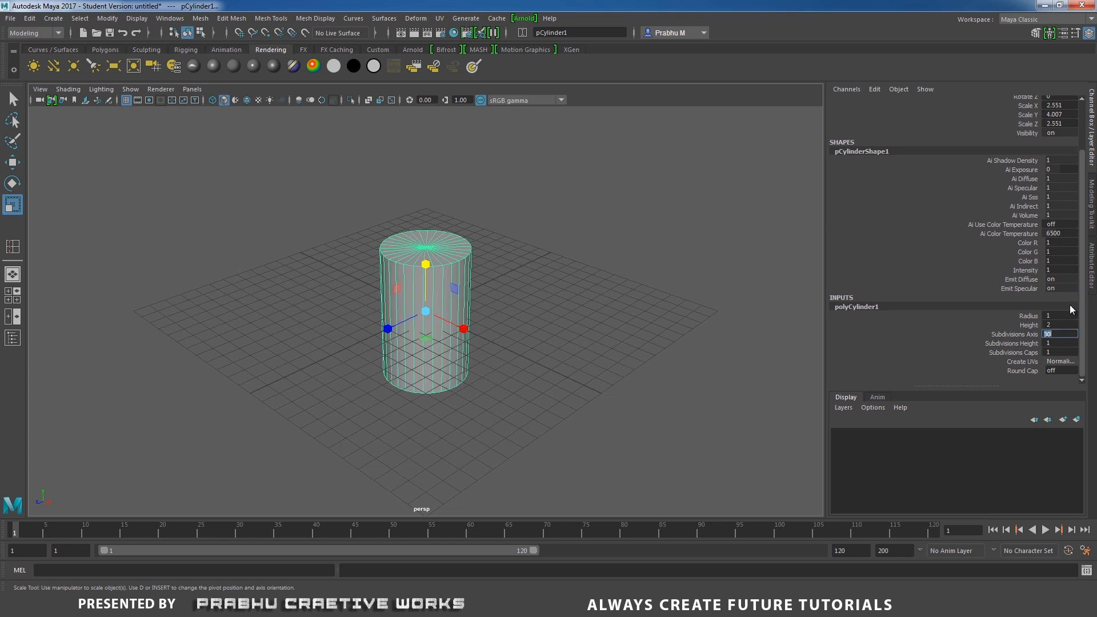
pyautogui.click(1050, 343)
pyautogui.click(1055, 333)
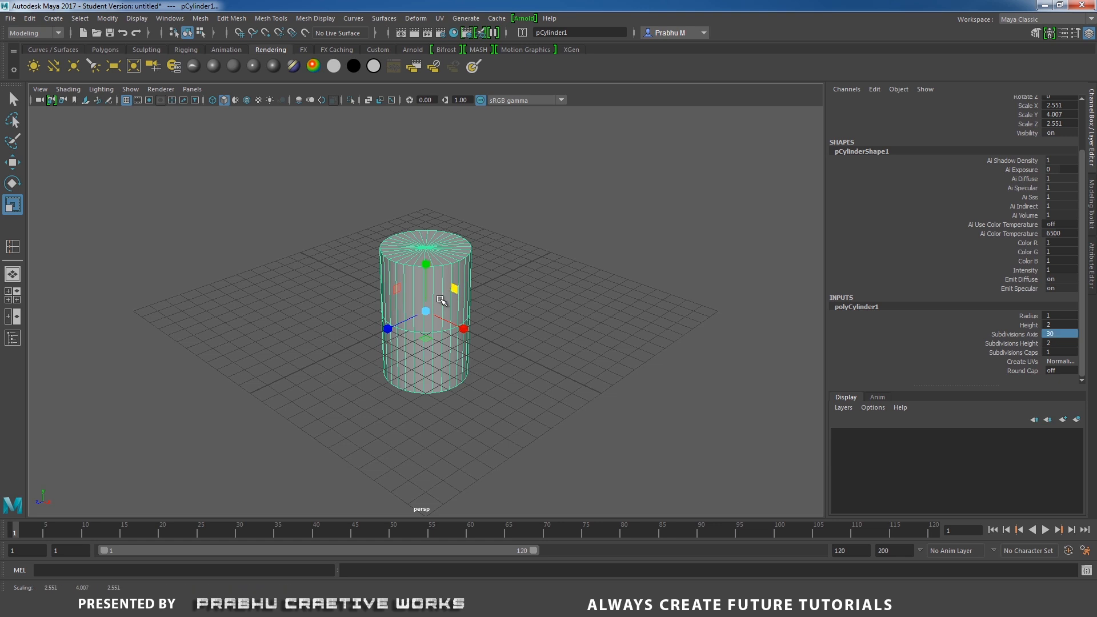
# Rescale the cylinder to about 2.8 wide and 4.07 tall.
pyautogui.moveTo(426, 311); pyautogui.dragTo(432, 307)
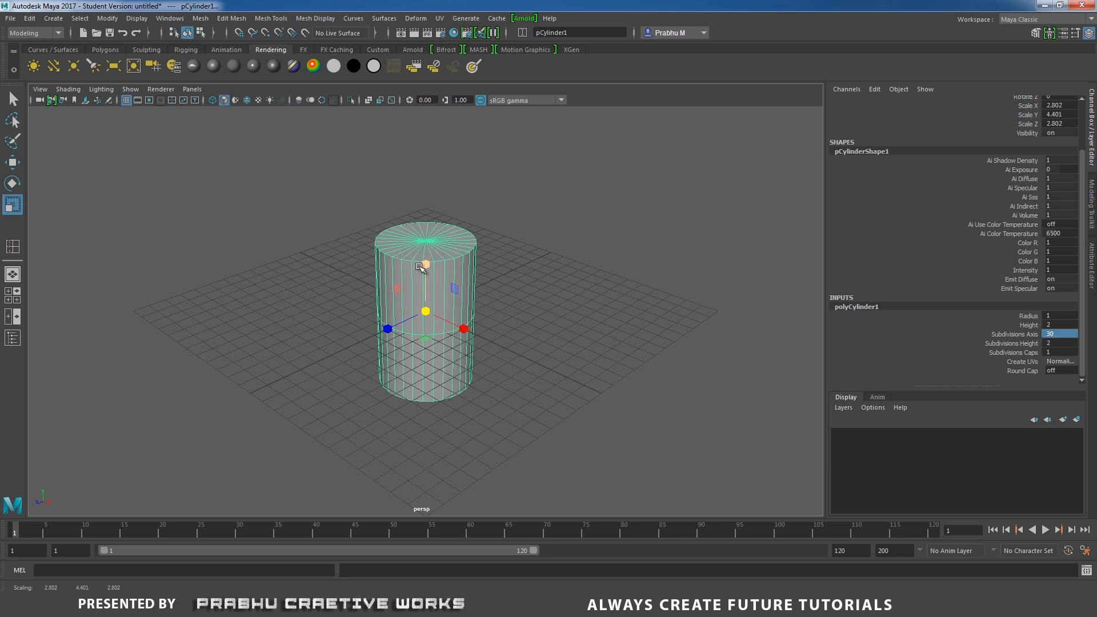
pyautogui.moveTo(424, 264); pyautogui.dragTo(426, 273)
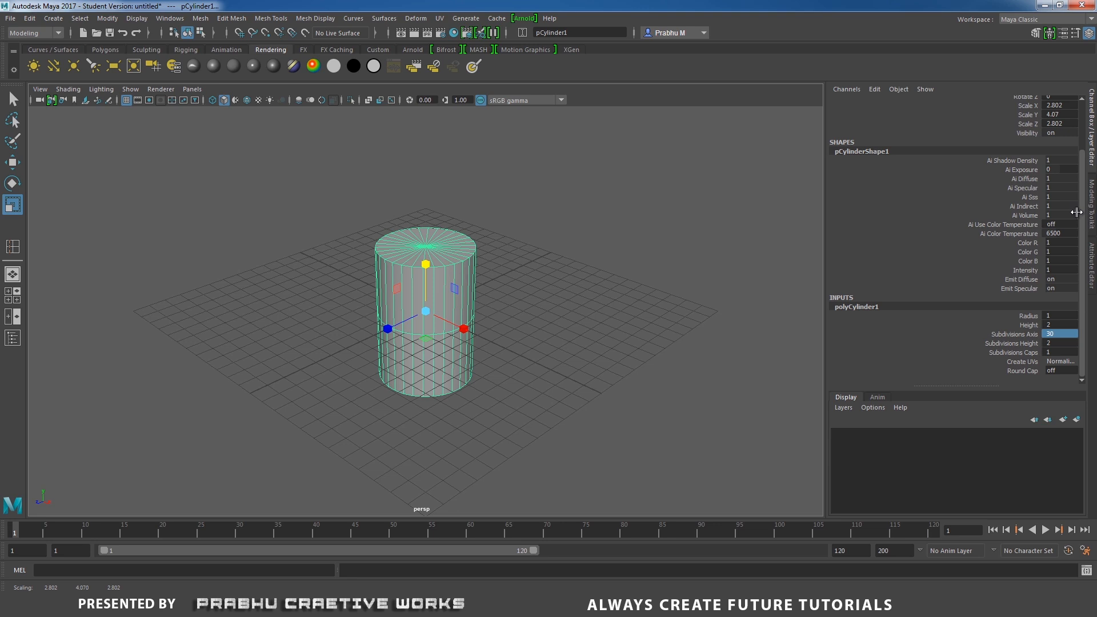
# Rotate the cylinder 90 degrees around X.
pyautogui.scroll(3, 1079, 212)
pyautogui.doubleClick(1057, 138)
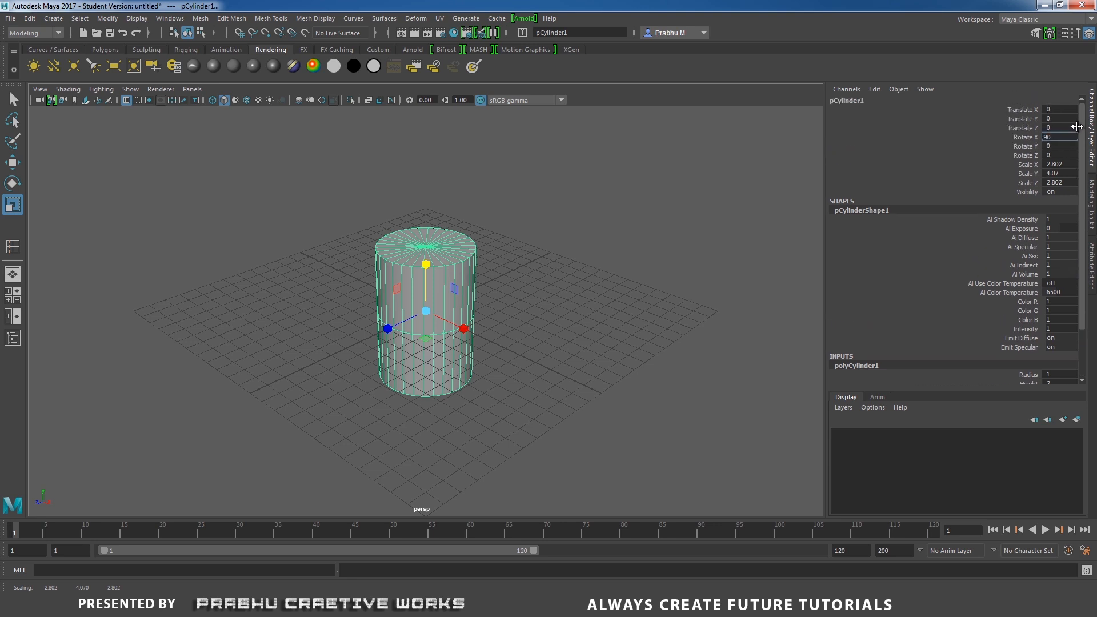
pyautogui.write('90')
pyautogui.press('Return')
# Select both cap center vertices, convert them to faces and delete the cylinder's end caps.
pyautogui.click(639, 262)
pyautogui.click(429, 298)
pyautogui.scroll(3, 665, 384)
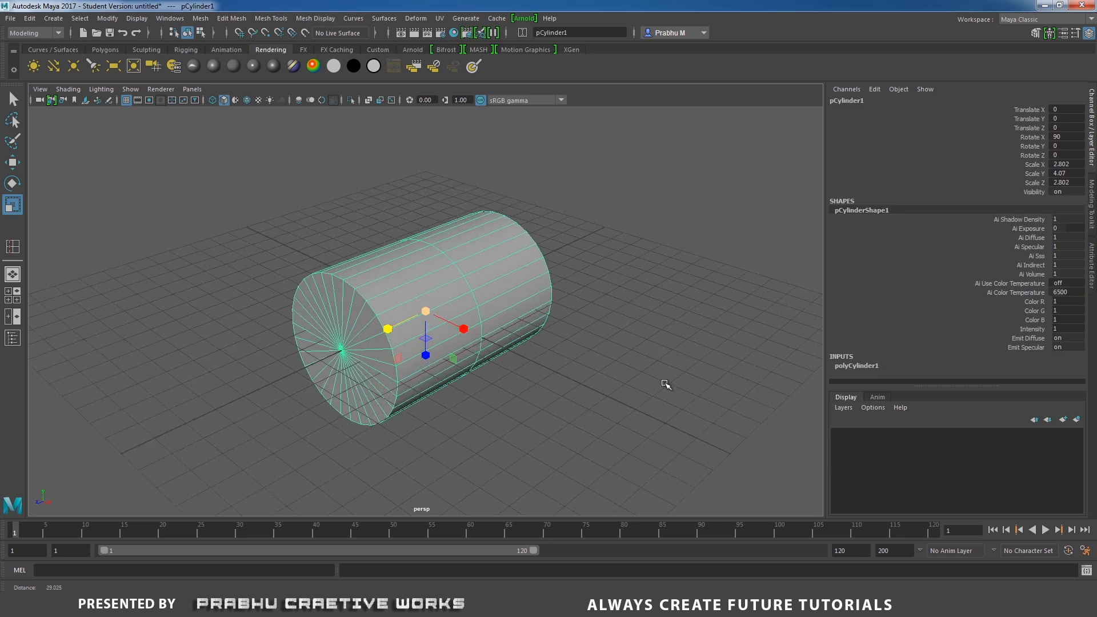
pyautogui.keyDown('alt'); pyautogui.moveTo(666, 384); pyautogui.dragTo(685, 396, button='right'); pyautogui.keyUp('alt')
pyautogui.keyDown('alt'); pyautogui.moveTo(484, 342); pyautogui.dragTo(511, 331); pyautogui.keyUp('alt')
pyautogui.keyDown('alt'); pyautogui.moveTo(507, 313); pyautogui.dragTo(531, 289, button='middle'); pyautogui.keyUp('alt')
pyautogui.keyDown('alt'); pyautogui.moveTo(532, 290); pyautogui.dragTo(586, 336, button='right'); pyautogui.keyUp('alt')
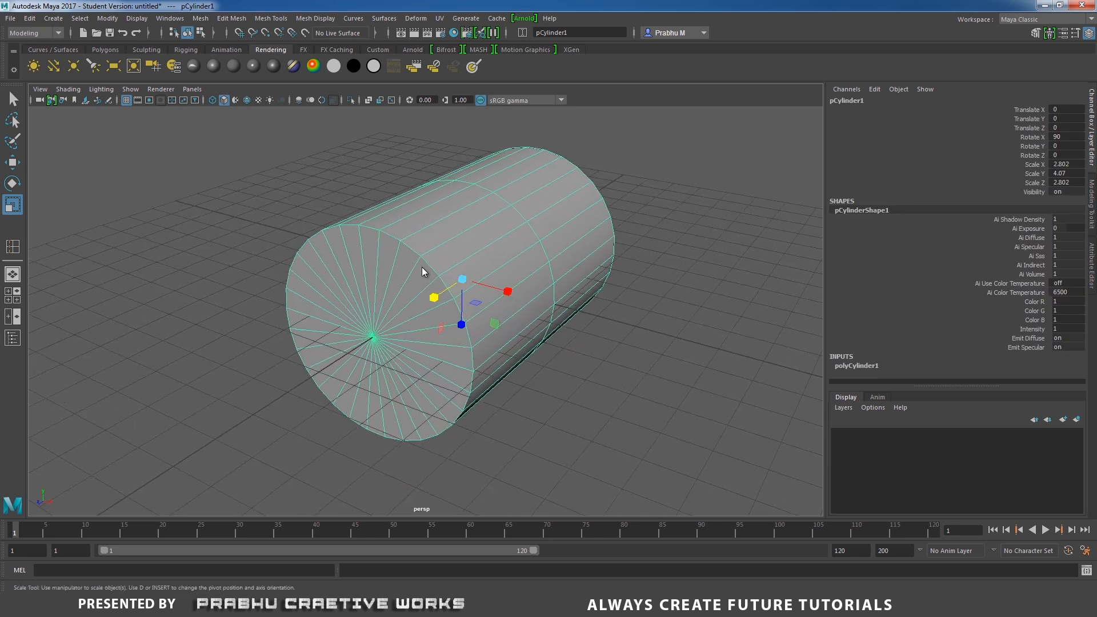
pyautogui.moveTo(423, 272); pyautogui.dragTo(374, 269, button='right')
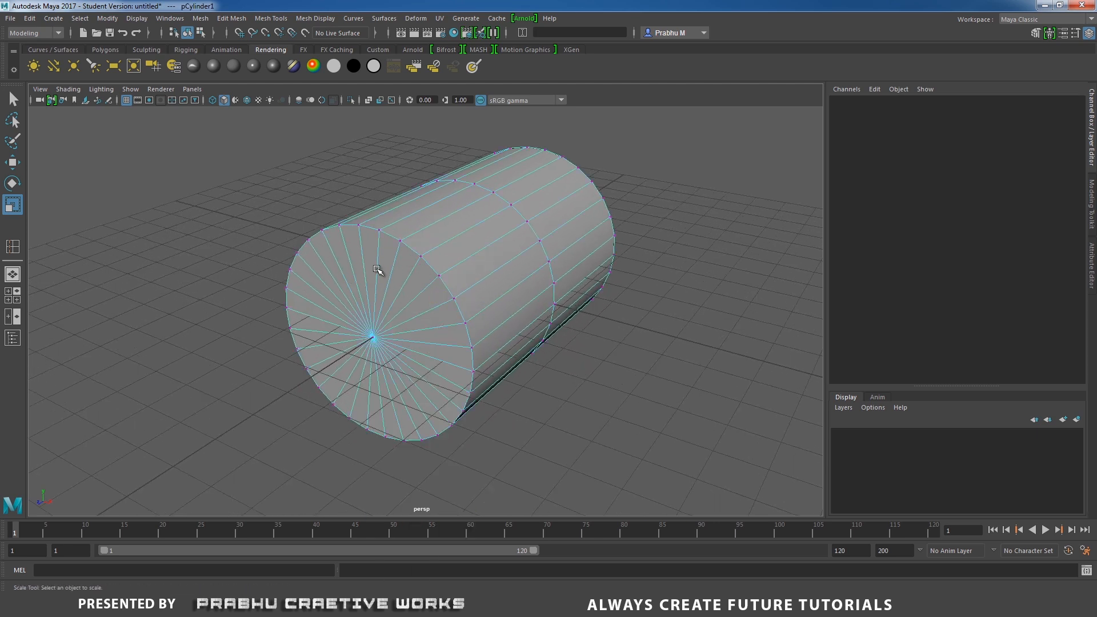
pyautogui.click(370, 339)
pyautogui.keyDown('alt'); pyautogui.moveTo(591, 316); pyautogui.dragTo(416, 320); pyautogui.keyUp('alt')
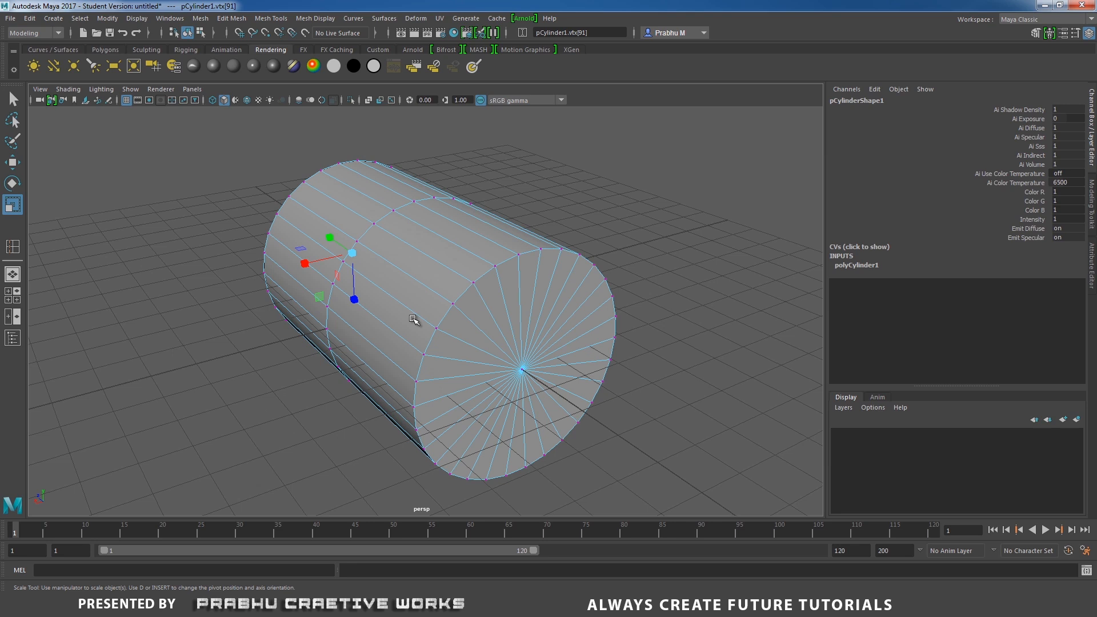
pyautogui.keyDown('shift'); pyautogui.click(519, 369); pyautogui.keyUp('shift')
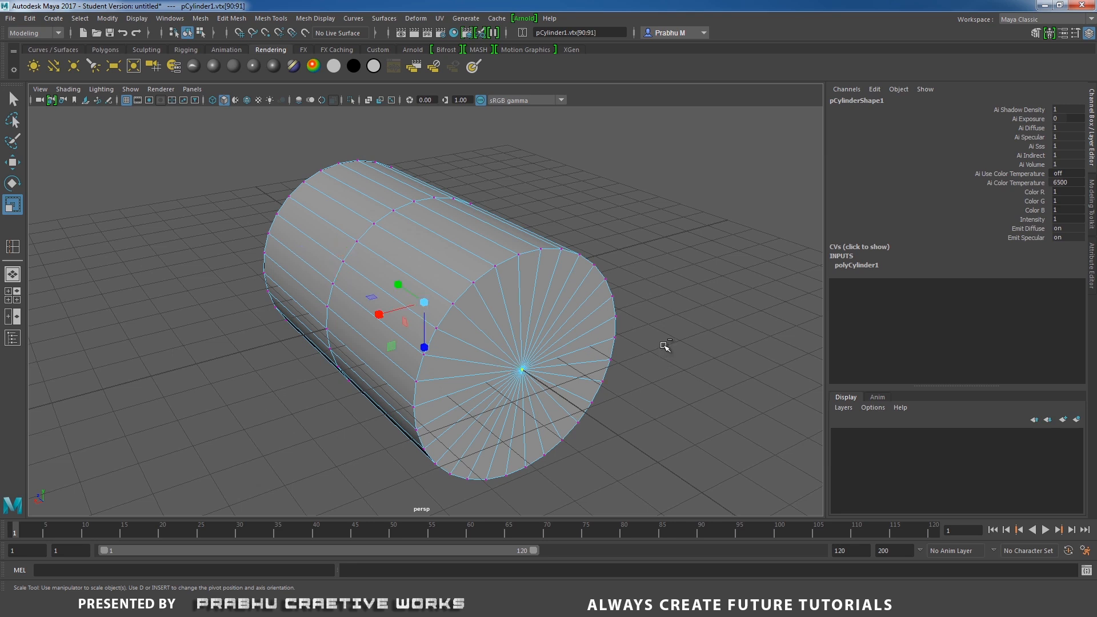
pyautogui.hotkey('ctrl', 'F11')
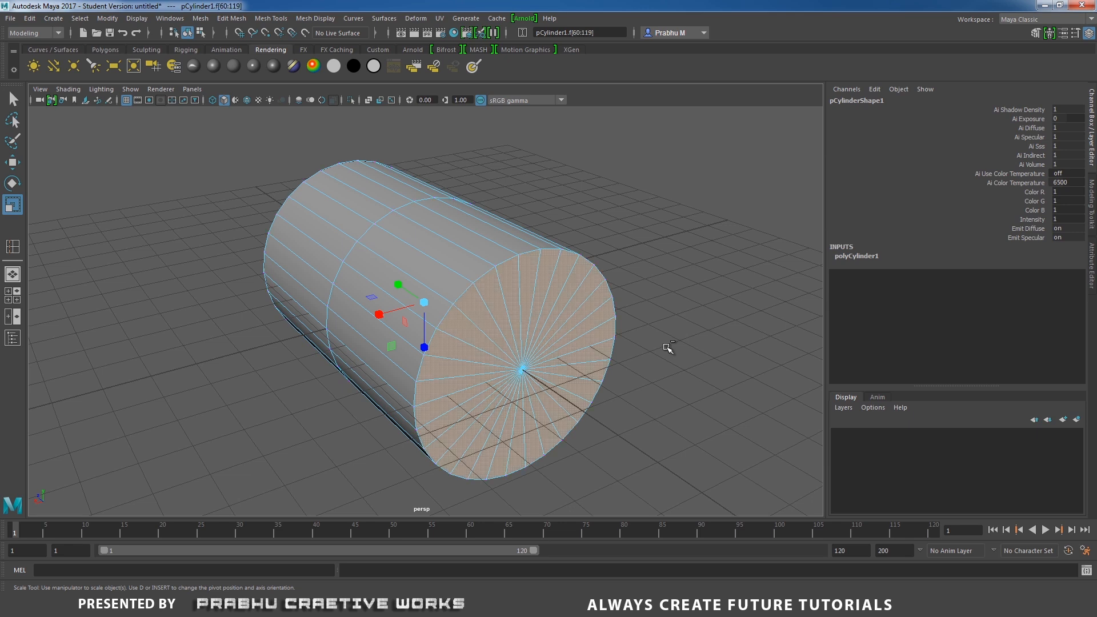
pyautogui.press('Delete')
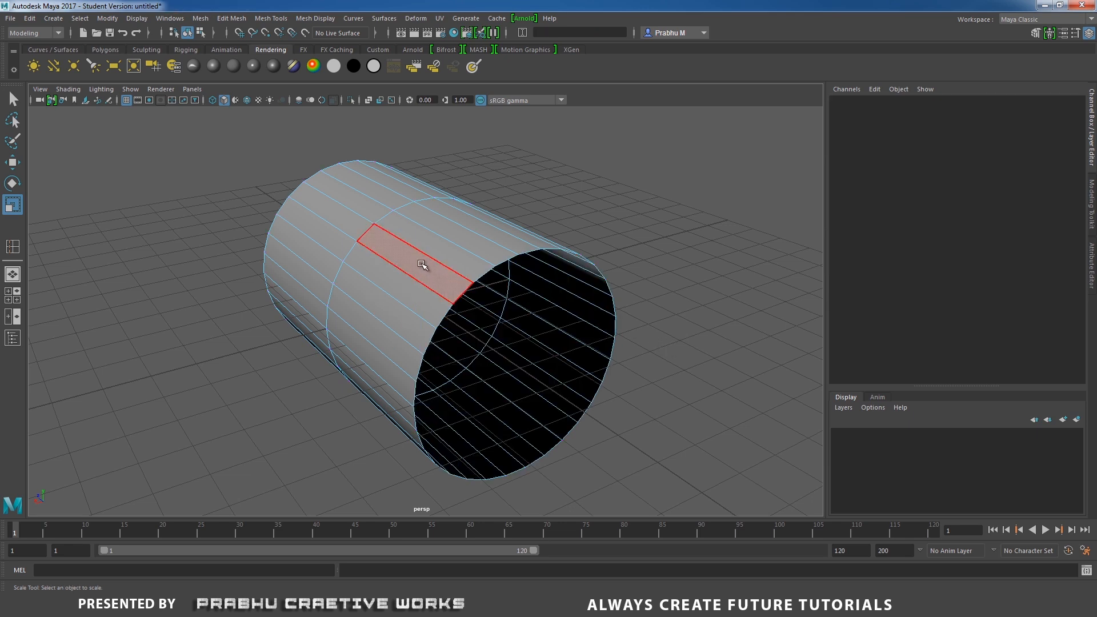
# Inspect the open cylinder from the front view and in perspective.
pyautogui.keyDown('alt'); pyautogui.moveTo(423, 262); pyautogui.dragTo(548, 278); pyautogui.keyUp('alt')
pyautogui.moveTo(510, 222); pyautogui.dragTo(459, 222, button='right')
pyautogui.keyDown('alt'); pyautogui.moveTo(423, 262); pyautogui.dragTo(528, 279); pyautogui.keyUp('alt')
pyautogui.press('space')
pyautogui.keyDown('alt'); pyautogui.moveTo(565, 309); pyautogui.dragTo(743, 380, button='right'); pyautogui.keyUp('alt')
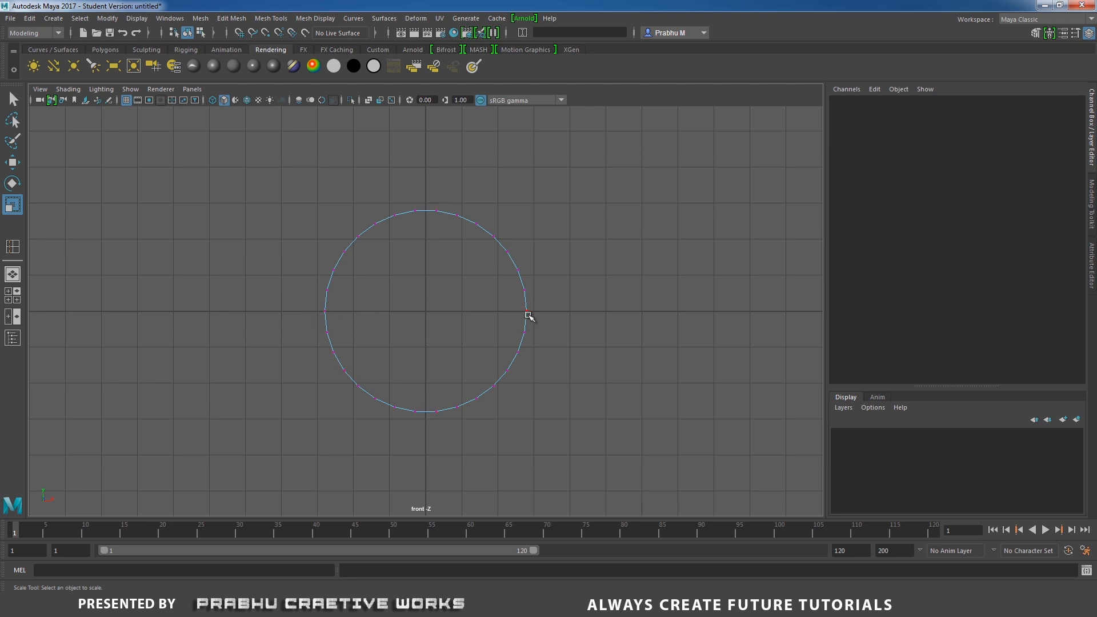
pyautogui.press('space')
pyautogui.click(560, 307)
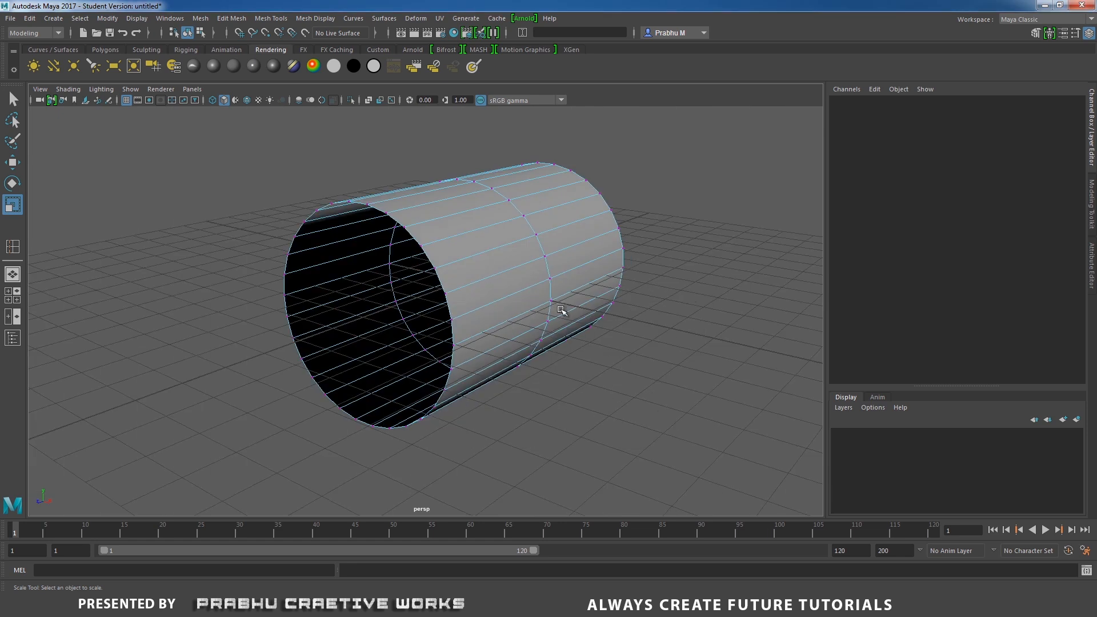
pyautogui.keyDown('alt'); pyautogui.moveTo(551, 307); pyautogui.dragTo(485, 313); pyautogui.keyUp('alt')
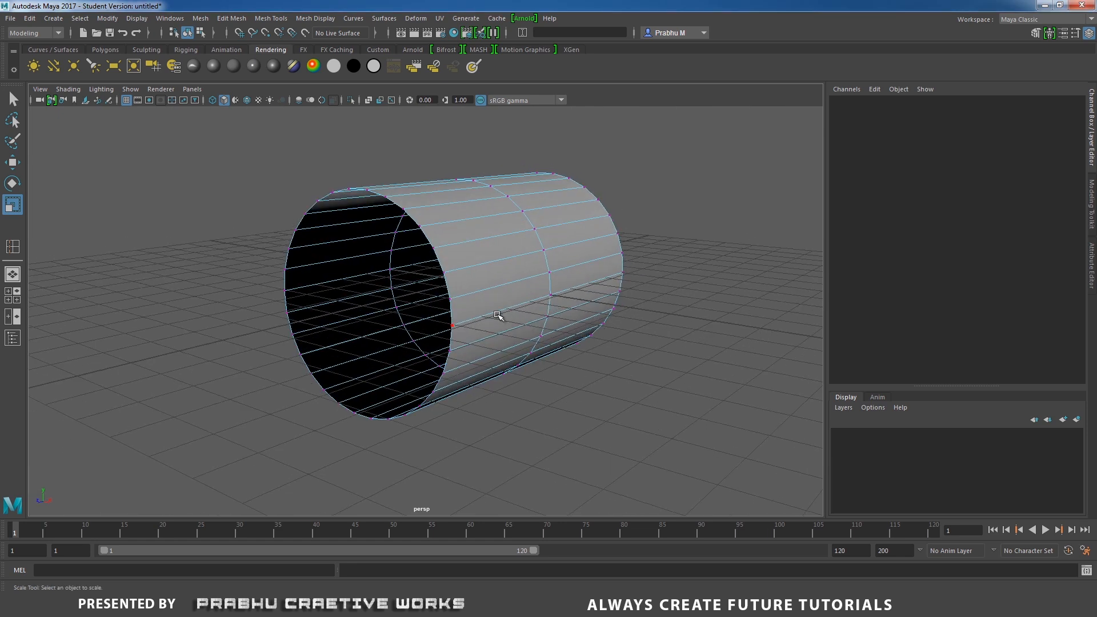
# Select vertices along the cylinder's middle edge loop with the Move tool and shift them slightly lengthwise.
pyautogui.click(550, 293)
pyautogui.keyDown('alt'); pyautogui.moveTo(550, 294); pyautogui.dragTo(467, 355); pyautogui.keyUp('alt')
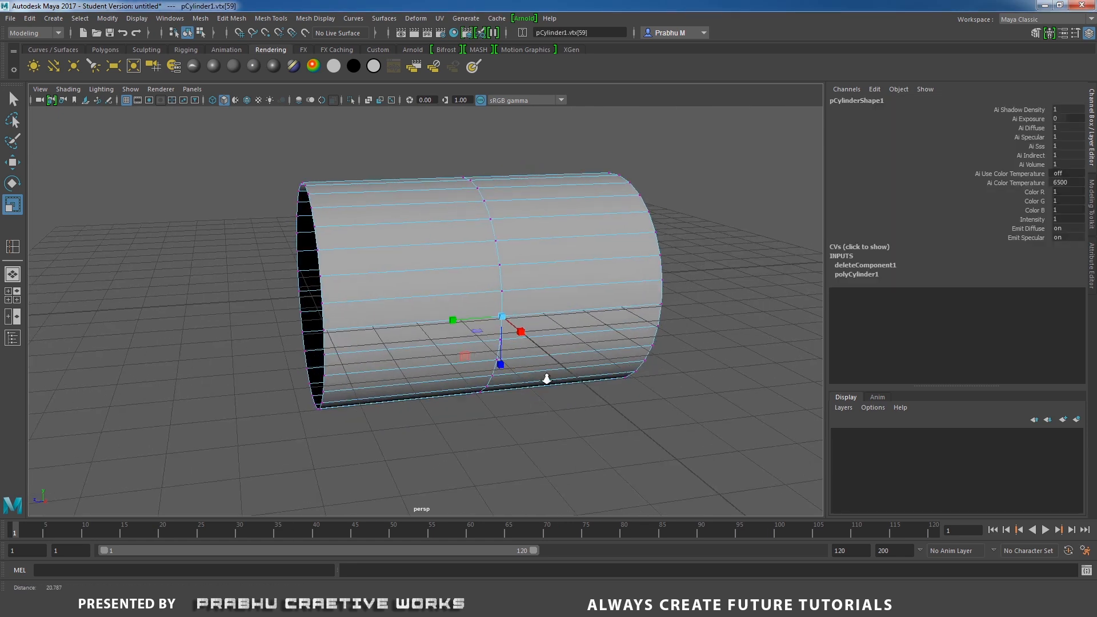
pyautogui.keyDown('alt'); pyautogui.moveTo(546, 379); pyautogui.dragTo(594, 377, button='right'); pyautogui.keyUp('alt')
pyautogui.keyDown('alt'); pyautogui.moveTo(508, 371); pyautogui.dragTo(598, 362); pyautogui.keyUp('alt')
pyautogui.press('w')
pyautogui.keyDown('alt'); pyautogui.moveTo(598, 362); pyautogui.dragTo(591, 369, button='middle'); pyautogui.keyUp('alt')
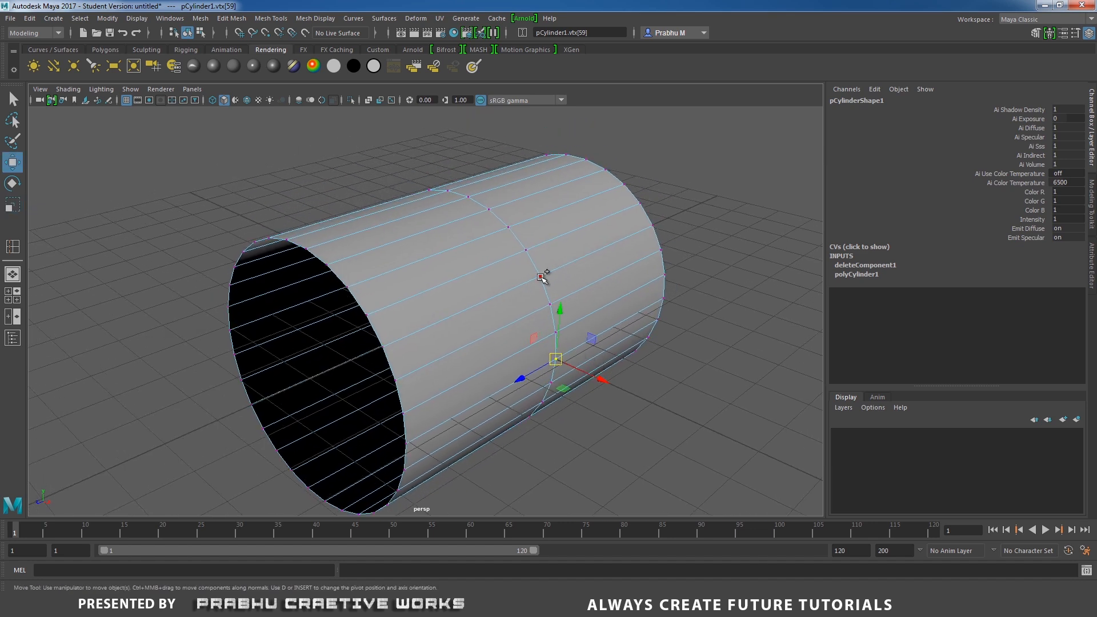
pyautogui.keyDown('shift'); pyautogui.click(509, 228); pyautogui.keyUp('shift')
pyautogui.keyDown('alt'); pyautogui.moveTo(496, 273); pyautogui.dragTo(506, 305); pyautogui.keyUp('alt')
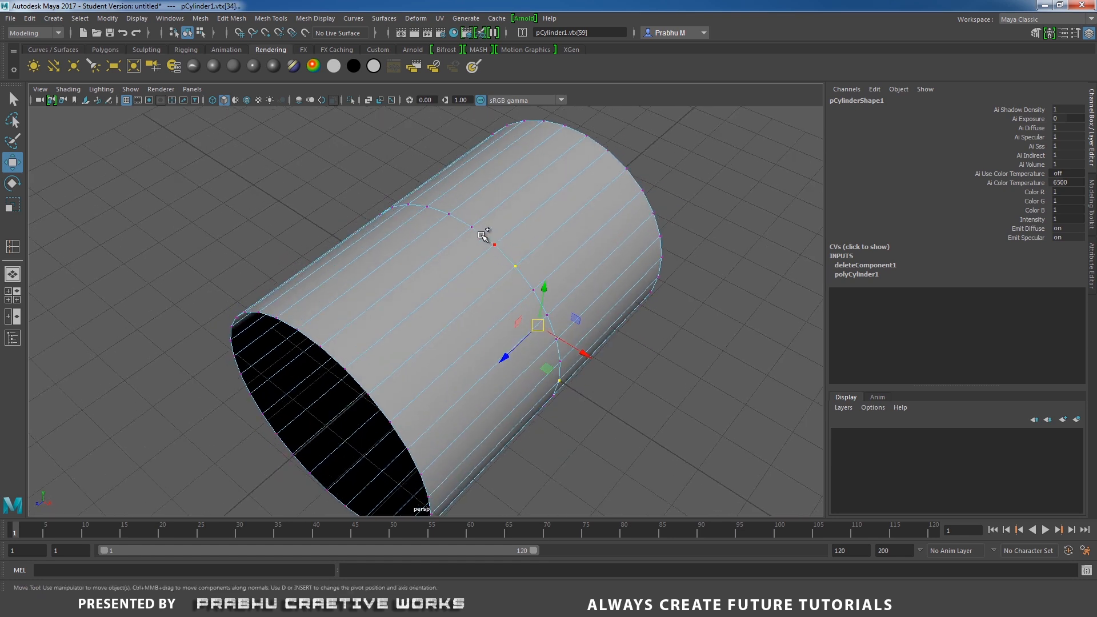
pyautogui.keyDown('shift'); pyautogui.click(408, 204); pyautogui.keyUp('shift')
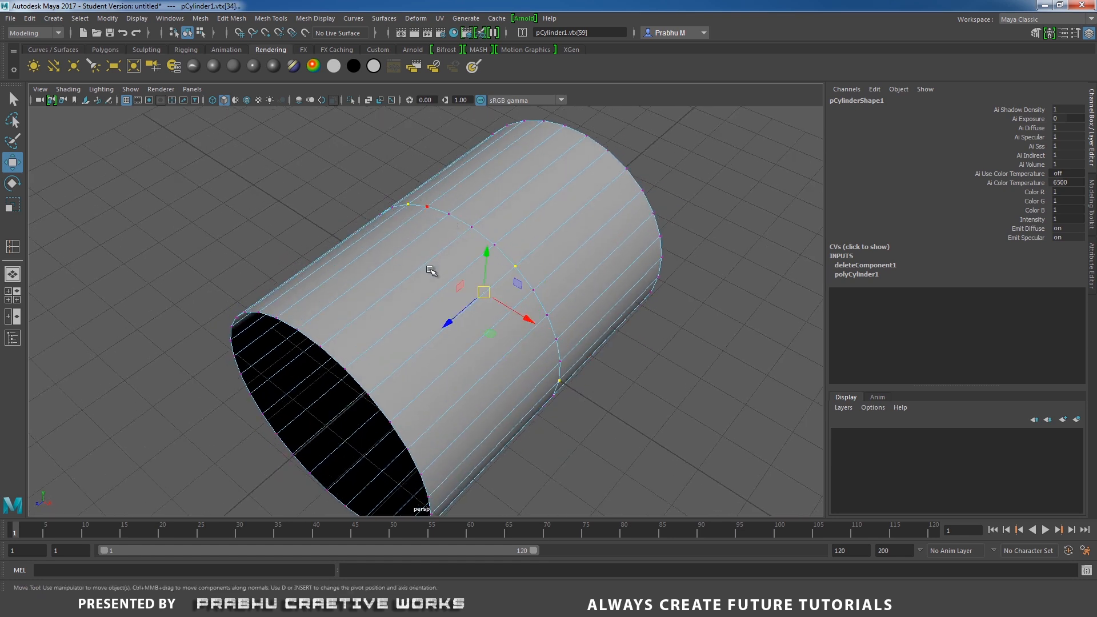
pyautogui.keyDown('alt'); pyautogui.moveTo(430, 271); pyautogui.dragTo(490, 242); pyautogui.keyUp('alt')
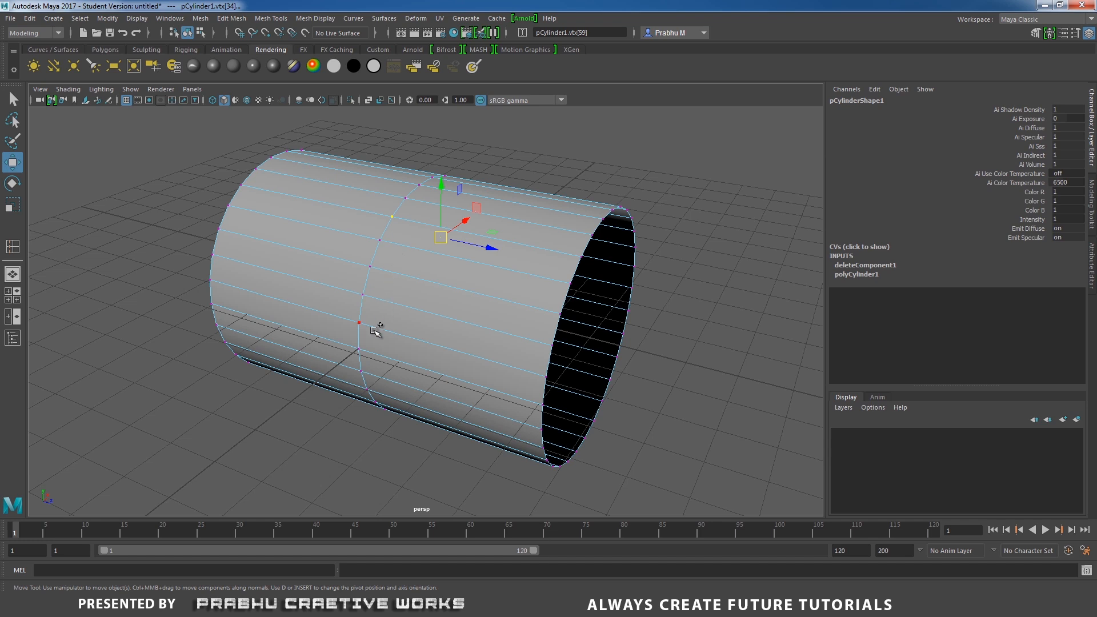
pyautogui.keyDown('shift'); pyautogui.click(358, 349); pyautogui.keyUp('shift')
pyautogui.keyDown('alt'); pyautogui.moveTo(436, 372); pyautogui.dragTo(444, 320); pyautogui.keyUp('alt')
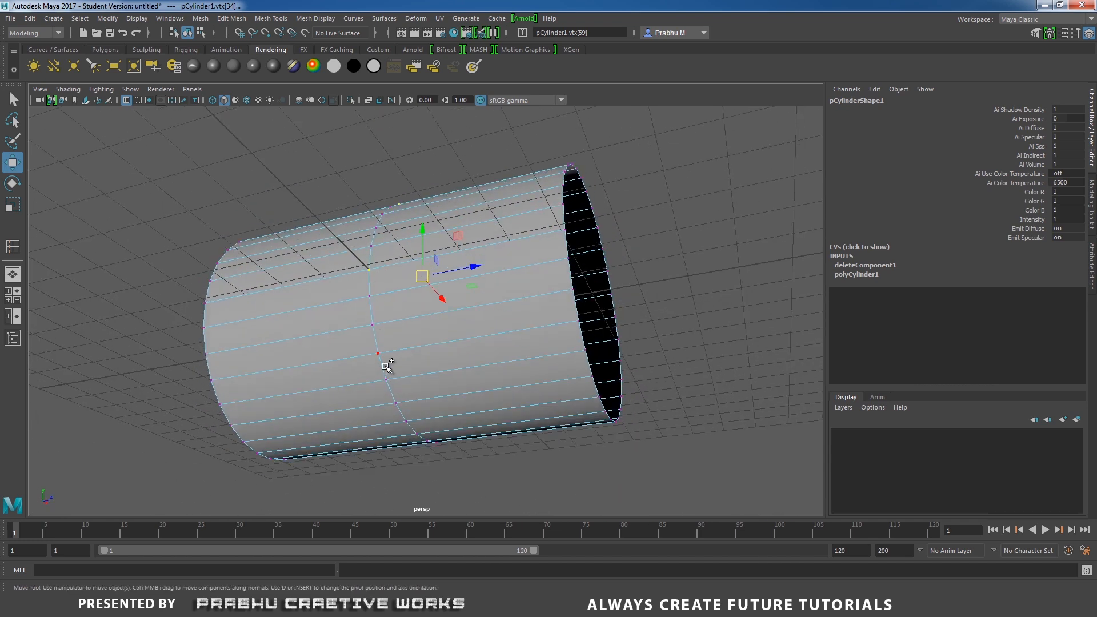
pyautogui.keyDown('alt'); pyautogui.moveTo(473, 383); pyautogui.dragTo(333, 317); pyautogui.keyUp('alt')
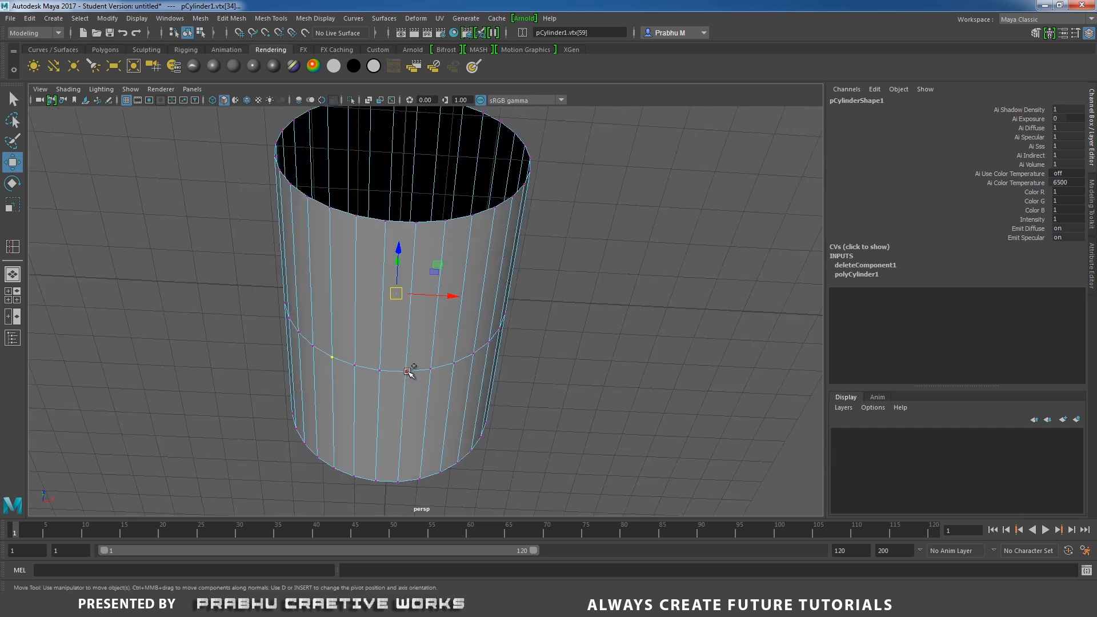
pyautogui.keyDown('shift'); pyautogui.click(454, 362); pyautogui.keyUp('shift')
pyautogui.keyDown('alt'); pyautogui.moveTo(488, 322); pyautogui.dragTo(414, 345); pyautogui.keyUp('alt')
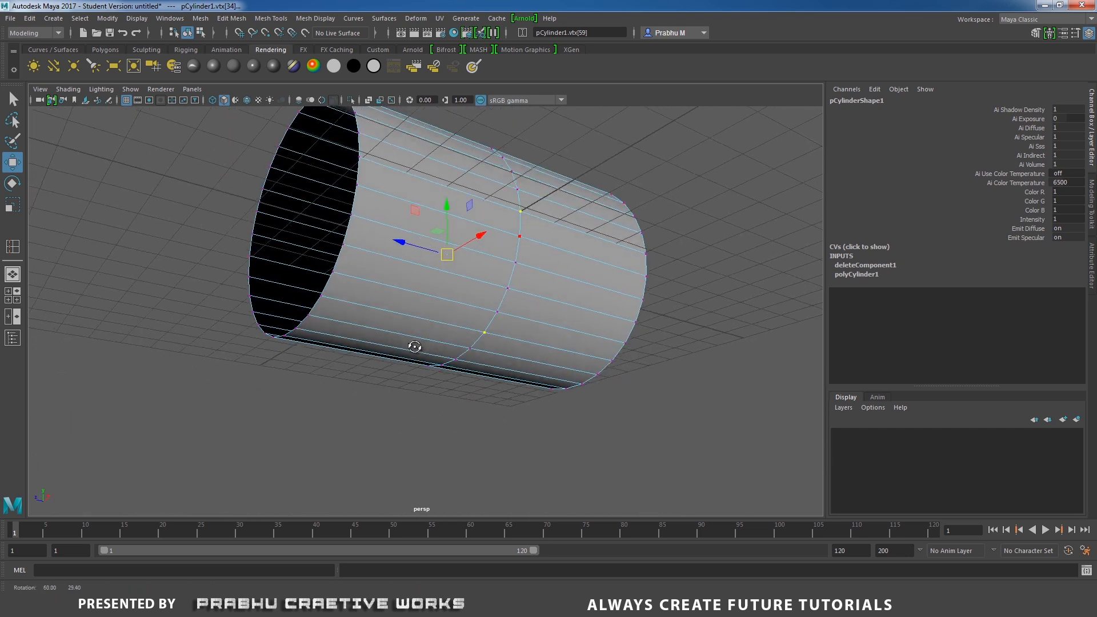
pyautogui.keyDown('alt'); pyautogui.moveTo(502, 293); pyautogui.dragTo(478, 282); pyautogui.keyUp('alt')
pyautogui.keyDown('alt'); pyautogui.moveTo(513, 220); pyautogui.dragTo(513, 282, button='middle'); pyautogui.keyUp('alt')
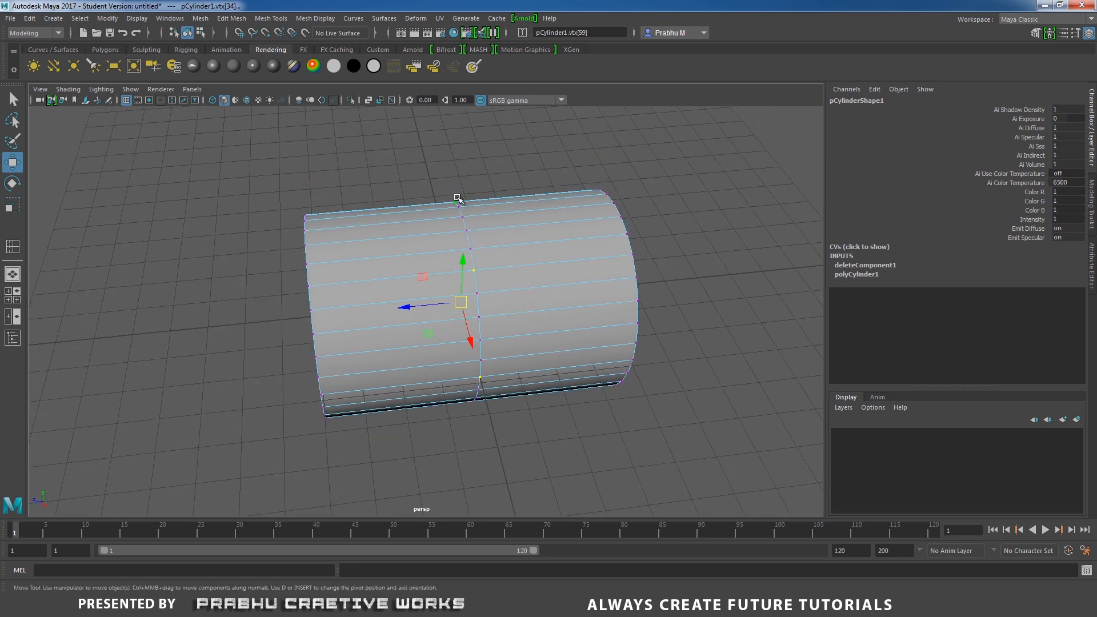
pyautogui.keyDown('alt'); pyautogui.moveTo(457, 198); pyautogui.dragTo(441, 286); pyautogui.keyUp('alt')
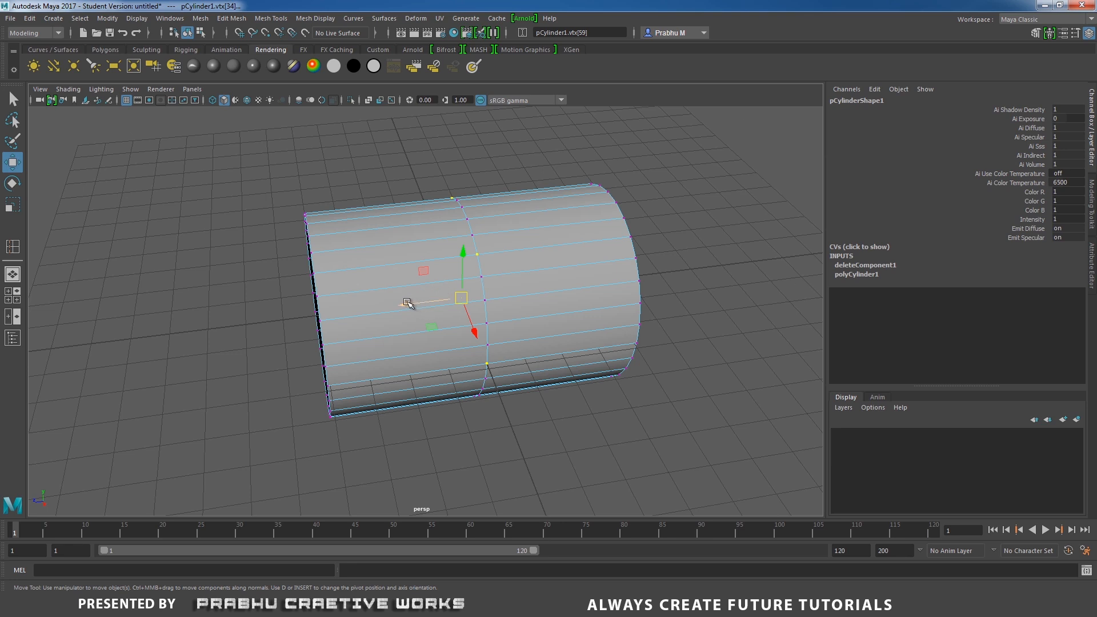
pyautogui.moveTo(408, 303); pyautogui.dragTo(405, 304)
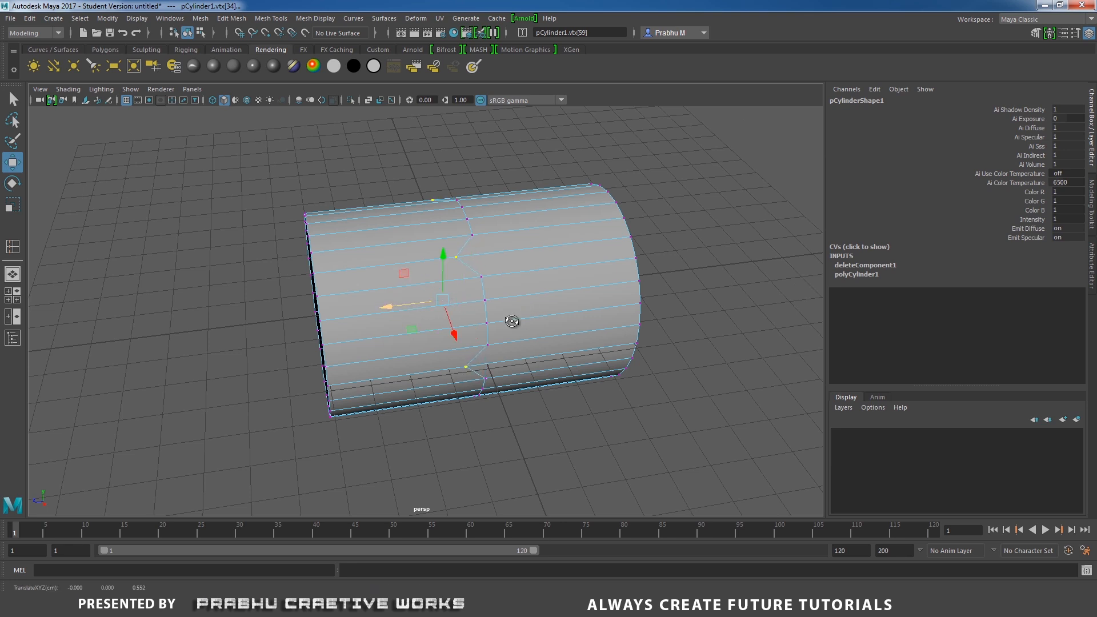
# Select three lengthwise strips of faces around the cylinder's middle and delete them to cut openings.
pyautogui.keyDown('alt'); pyautogui.moveTo(511, 321); pyautogui.dragTo(462, 326); pyautogui.keyUp('alt')
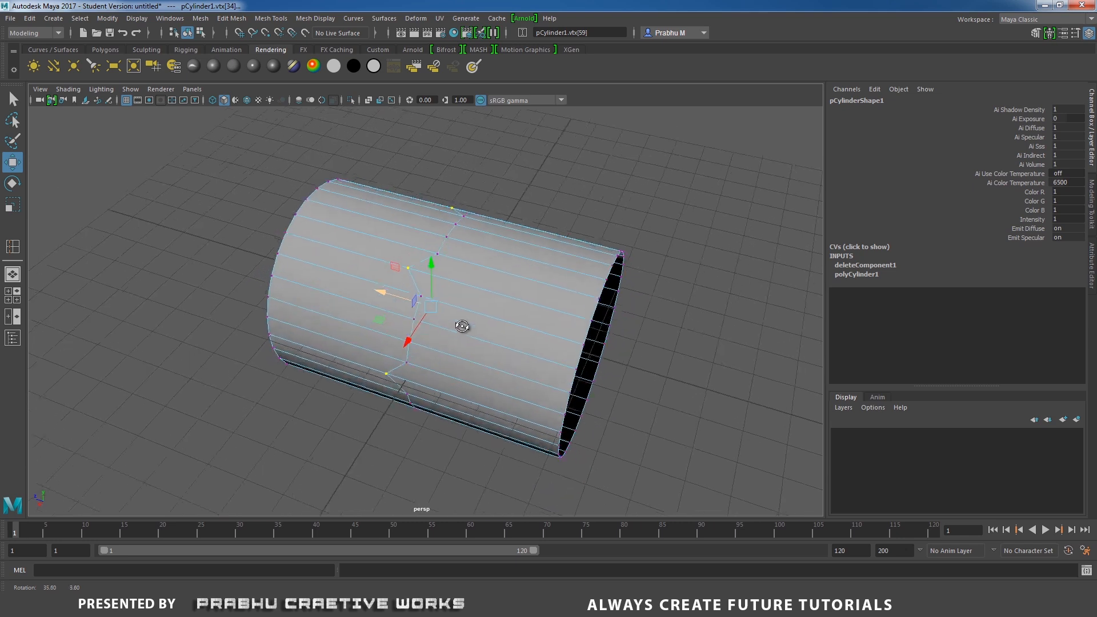
pyautogui.moveTo(525, 294); pyautogui.dragTo(502, 311, button='right')
pyautogui.click(492, 295)
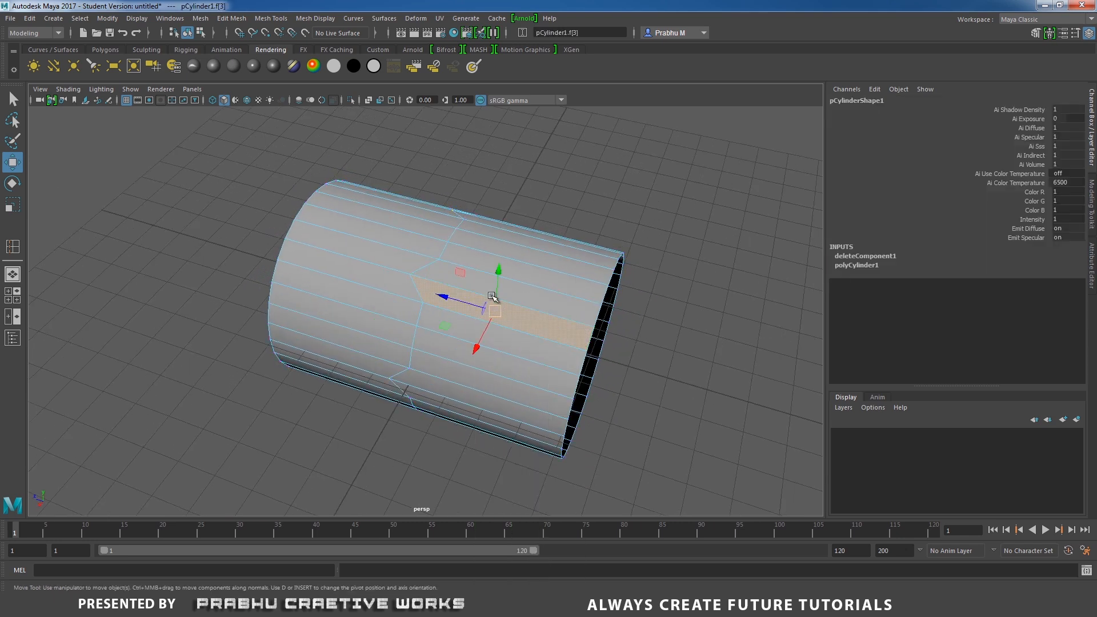
pyautogui.keyDown('shift'); pyautogui.click(490, 273); pyautogui.keyUp('shift')
pyautogui.keyDown('alt'); pyautogui.moveTo(490, 273); pyautogui.dragTo(583, 323); pyautogui.keyUp('alt')
pyautogui.keyDown('shift'); pyautogui.click(480, 314); pyautogui.keyUp('shift')
pyautogui.keyDown('shift'); pyautogui.click(417, 309); pyautogui.keyUp('shift')
pyautogui.keyDown('shift'); pyautogui.click(449, 312); pyautogui.keyUp('shift')
pyautogui.keyDown('shift'); pyautogui.click(433, 321); pyautogui.keyUp('shift')
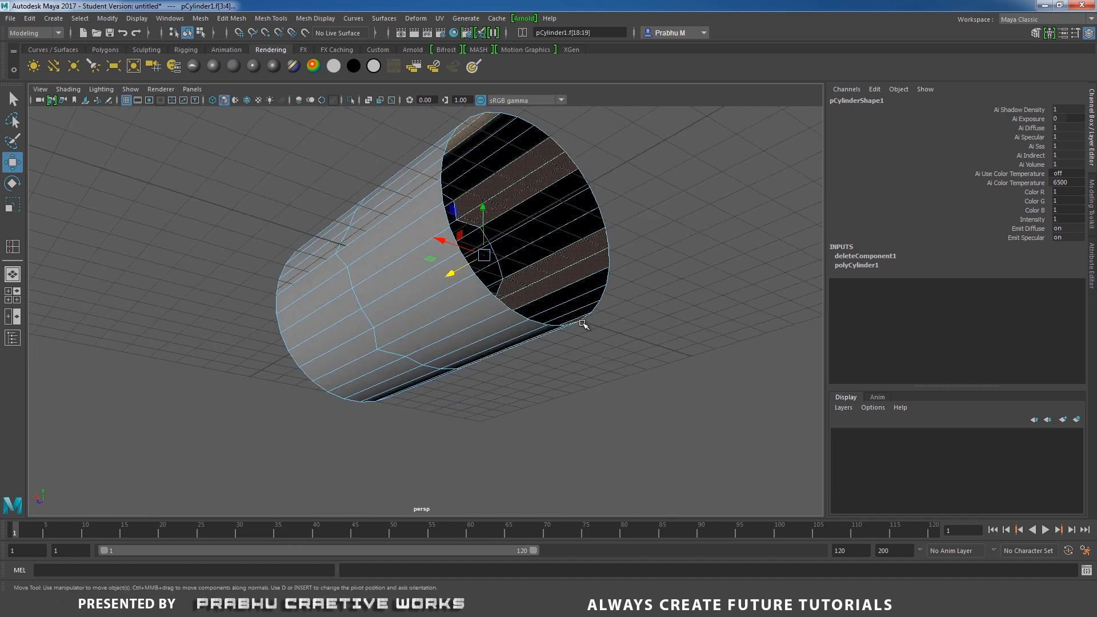
pyautogui.keyDown('shift'); pyautogui.click(446, 311); pyautogui.keyUp('shift')
pyautogui.keyDown('shift'); pyautogui.click(403, 262); pyautogui.keyUp('shift')
pyautogui.keyDown('alt'); pyautogui.moveTo(404, 262); pyautogui.dragTo(443, 355); pyautogui.keyUp('alt')
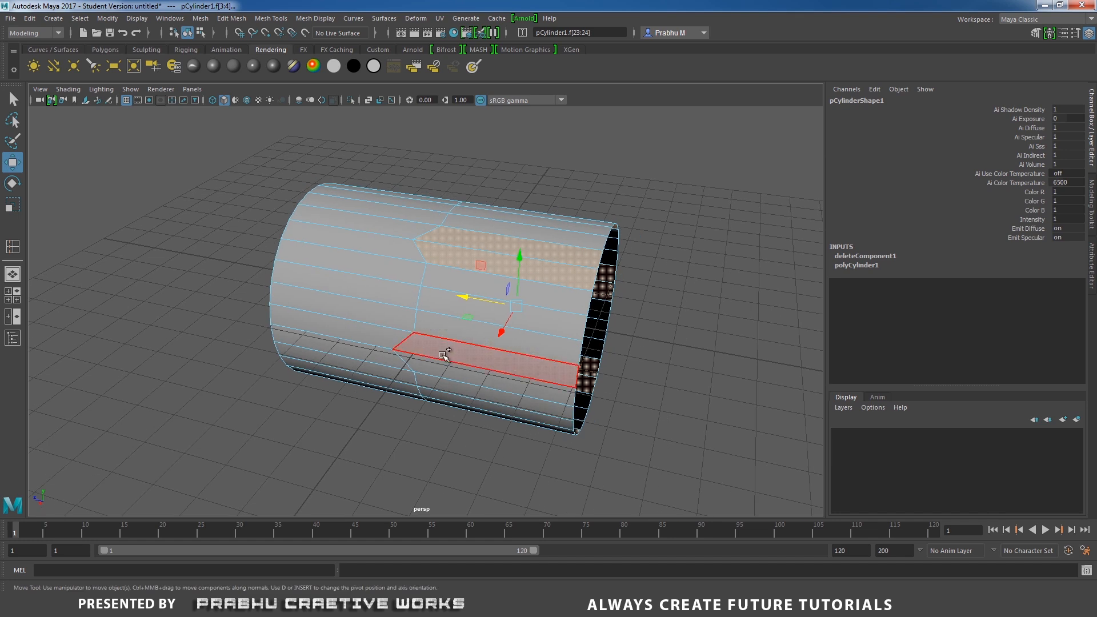
pyautogui.keyDown('shift'); pyautogui.click(444, 356); pyautogui.keyUp('shift')
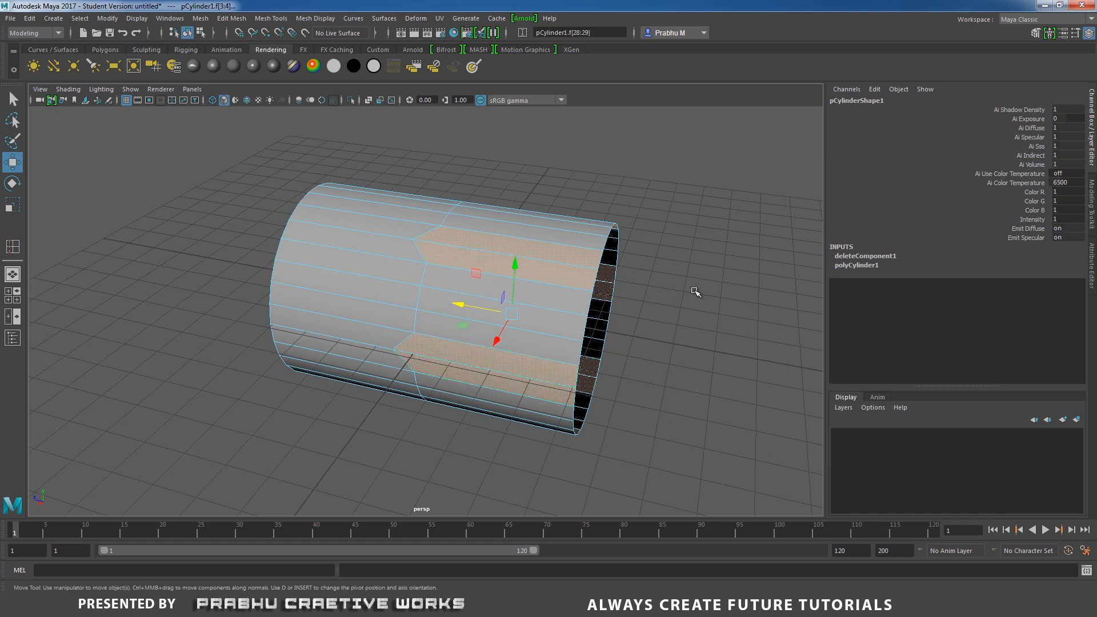
pyautogui.press('Delete')
# Select the border edges around the three openings in the cylinder wall.
pyautogui.keyDown('alt'); pyautogui.moveTo(588, 247); pyautogui.dragTo(577, 279); pyautogui.keyUp('alt')
pyautogui.keyDown('alt'); pyautogui.moveTo(577, 280); pyautogui.dragTo(548, 230, button='right'); pyautogui.keyUp('alt')
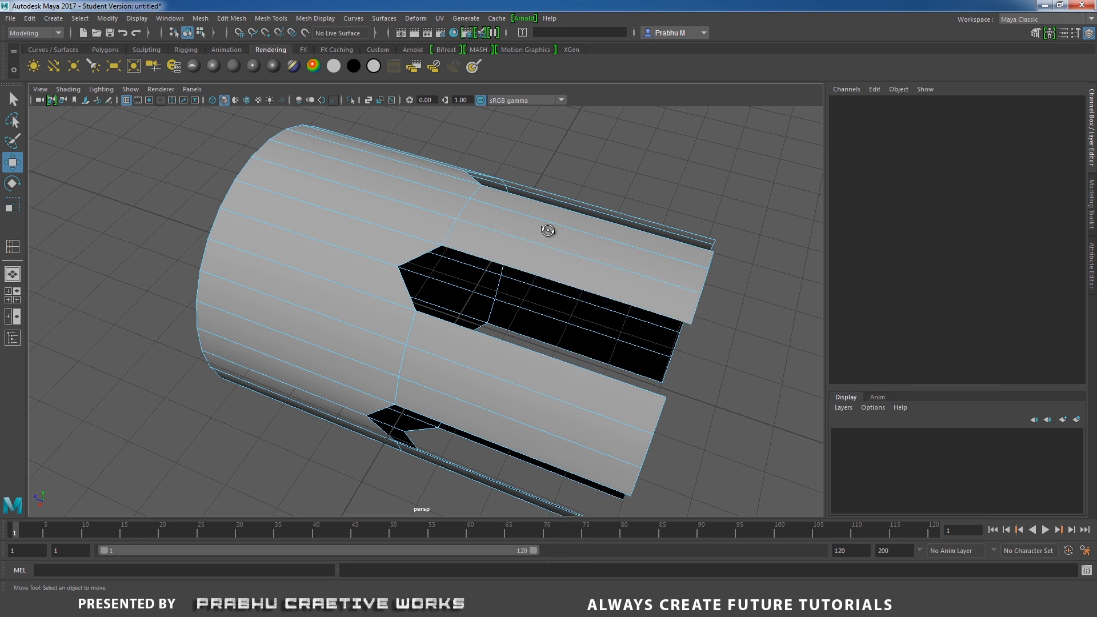
pyautogui.keyDown('alt'); pyautogui.moveTo(547, 229); pyautogui.dragTo(550, 215); pyautogui.keyUp('alt')
pyautogui.keyDown('shift'); pyautogui.click(550, 226); pyautogui.keyUp('shift')
pyautogui.keyDown('shift'); pyautogui.click(427, 210); pyautogui.keyUp('shift')
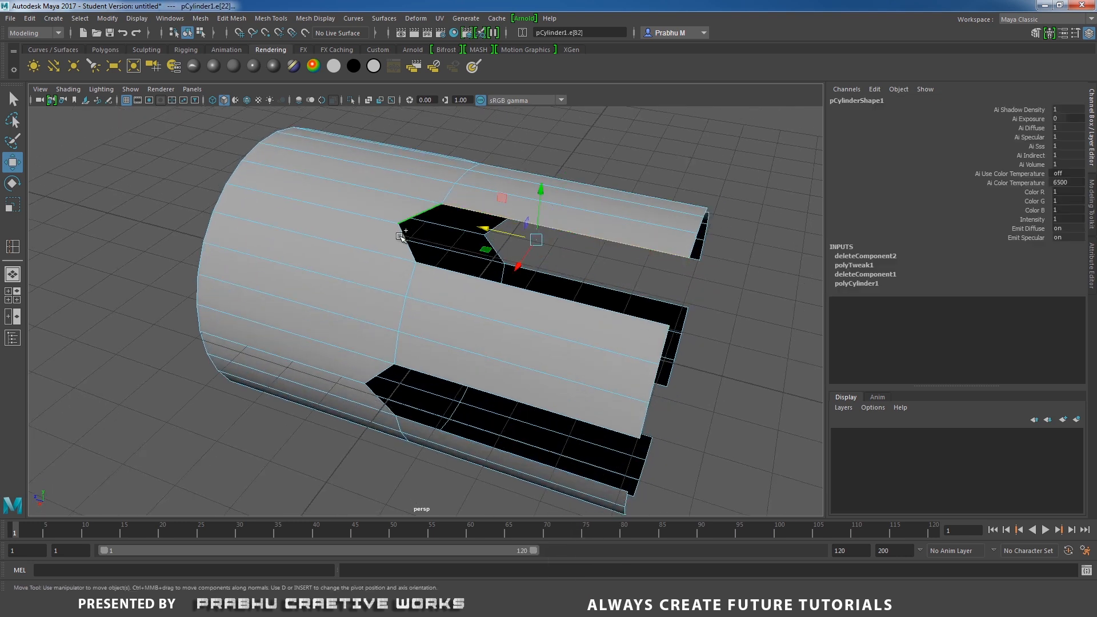
pyautogui.keyDown('shift'); pyautogui.click(402, 237); pyautogui.keyUp('shift')
pyautogui.keyDown('shift'); pyautogui.click(477, 275); pyautogui.keyUp('shift')
pyautogui.keyDown('alt'); pyautogui.moveTo(639, 290); pyautogui.dragTo(485, 312); pyautogui.keyUp('alt')
pyautogui.keyDown('shift'); pyautogui.click(318, 307); pyautogui.keyUp('shift')
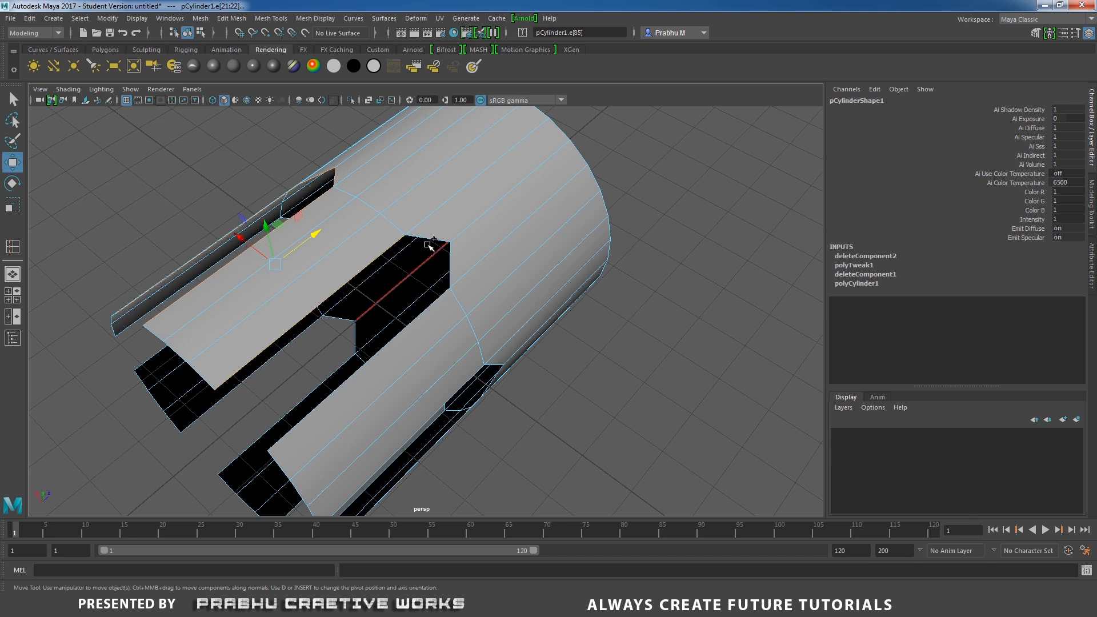
pyautogui.keyDown('shift'); pyautogui.click(428, 243); pyautogui.keyUp('shift')
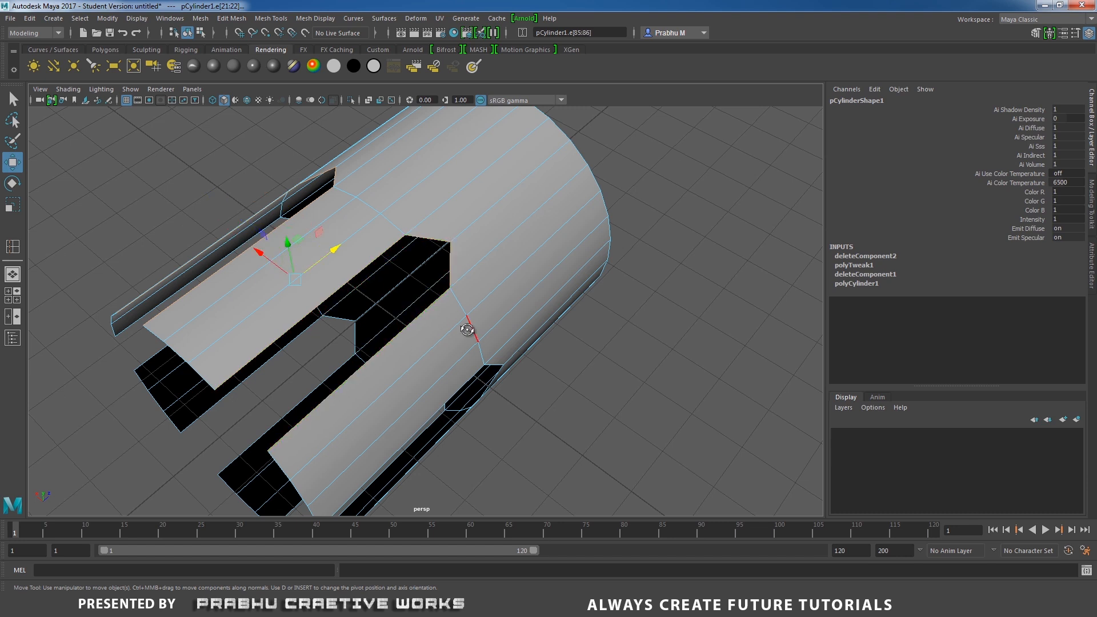
pyautogui.keyDown('alt'); pyautogui.moveTo(467, 330); pyautogui.dragTo(428, 252); pyautogui.keyUp('alt')
pyautogui.click(421, 233)
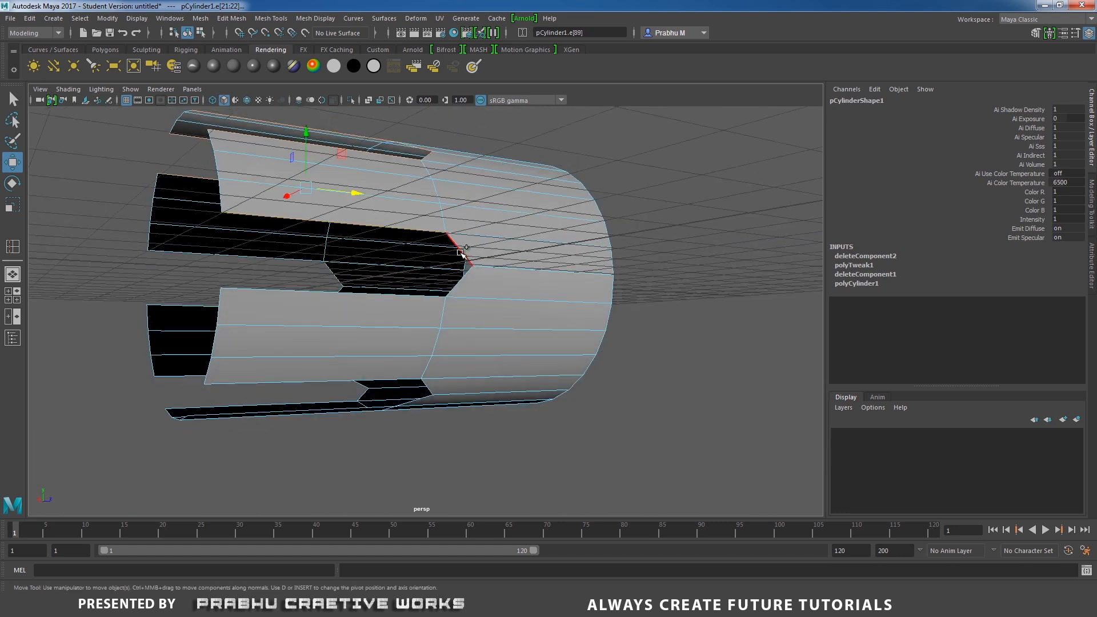
pyautogui.keyDown('shift'); pyautogui.click(460, 252); pyautogui.keyUp('shift')
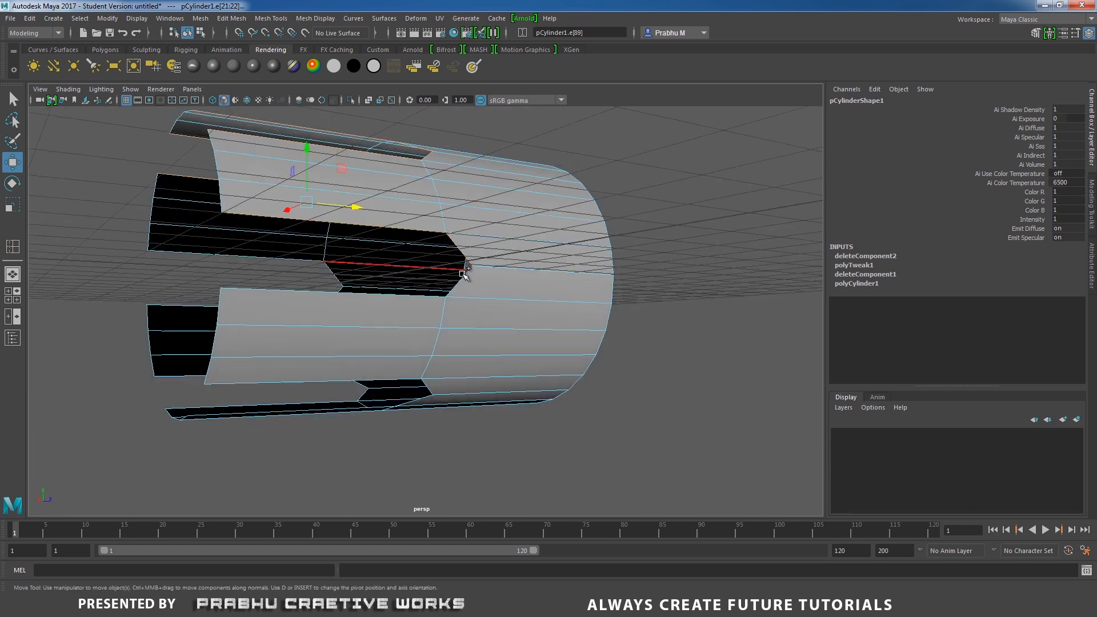
pyautogui.moveTo(411, 298)
pyautogui.keyDown('alt'); pyautogui.mouseDown()
pyautogui.moveTo(497, 269)
pyautogui.moveTo(396, 289)
pyautogui.mouseUp(); pyautogui.keyUp('alt')
pyautogui.click(395, 290)
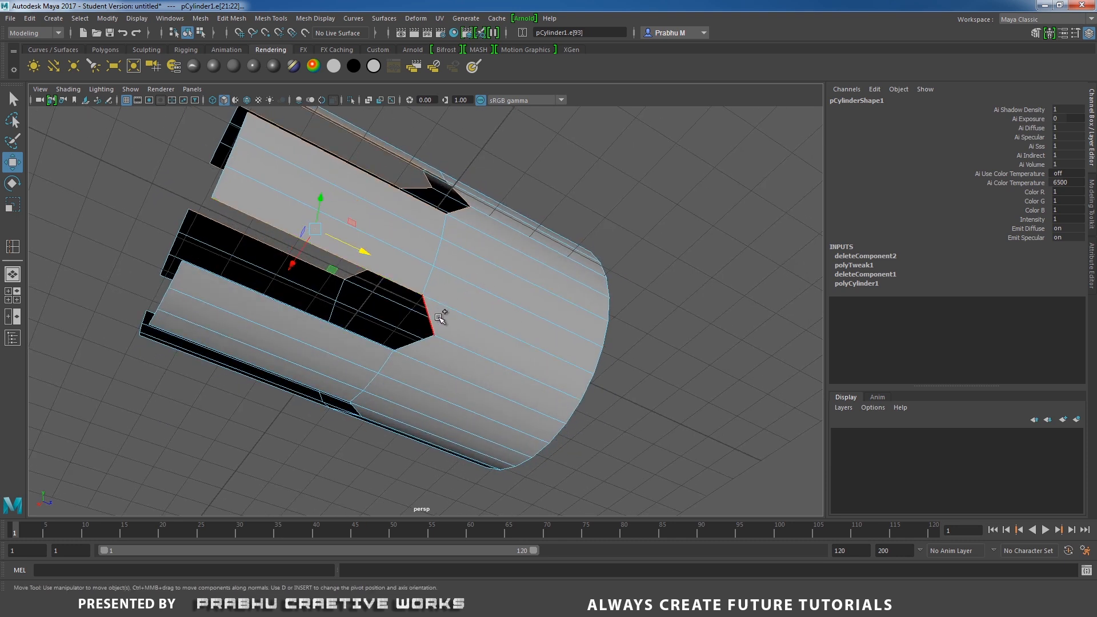
pyautogui.keyDown('shift'); pyautogui.click(371, 345); pyautogui.keyUp('shift')
pyautogui.keyDown('alt'); pyautogui.moveTo(482, 351); pyautogui.dragTo(540, 301); pyautogui.keyUp('alt')
pyautogui.keyDown('shift'); pyautogui.click(496, 314); pyautogui.keyUp('shift')
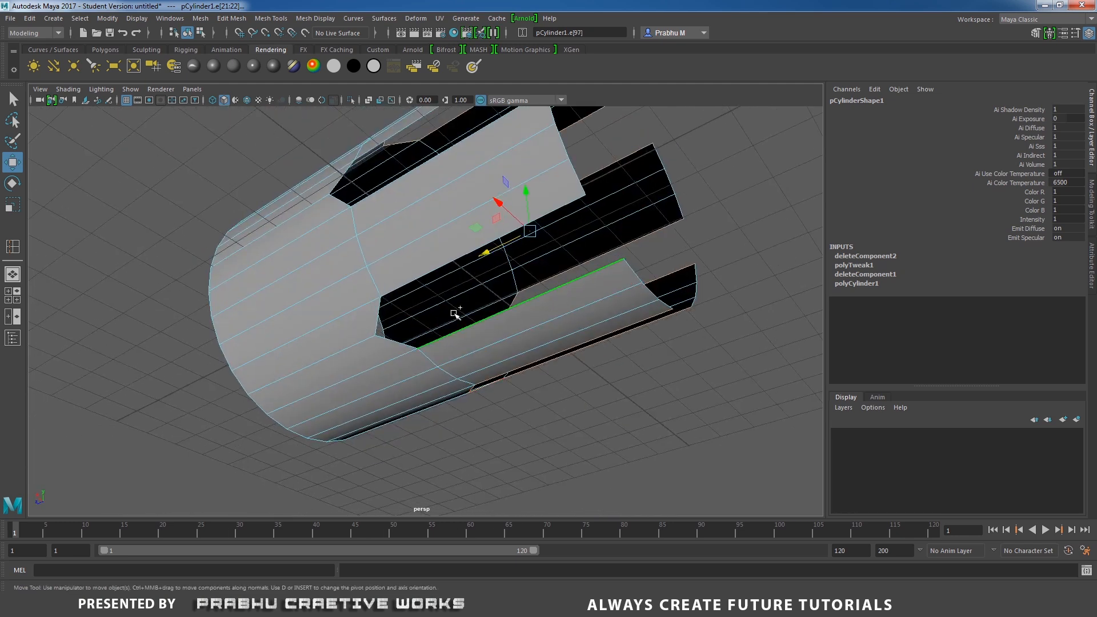
pyautogui.keyDown('shift'); pyautogui.click(398, 342); pyautogui.keyUp('shift')
pyautogui.keyDown('shift'); pyautogui.click(378, 322); pyautogui.keyUp('shift')
pyautogui.keyDown('alt'); pyautogui.moveTo(486, 251); pyautogui.dragTo(428, 355); pyautogui.keyUp('alt')
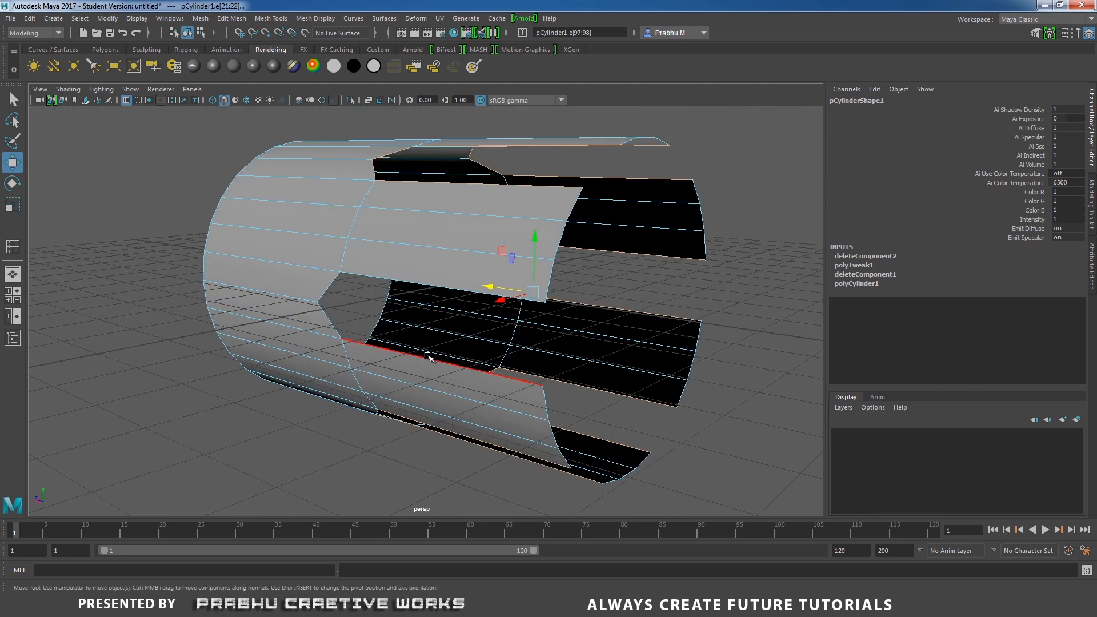
pyautogui.keyDown('shift'); pyautogui.click(326, 320); pyautogui.keyUp('shift')
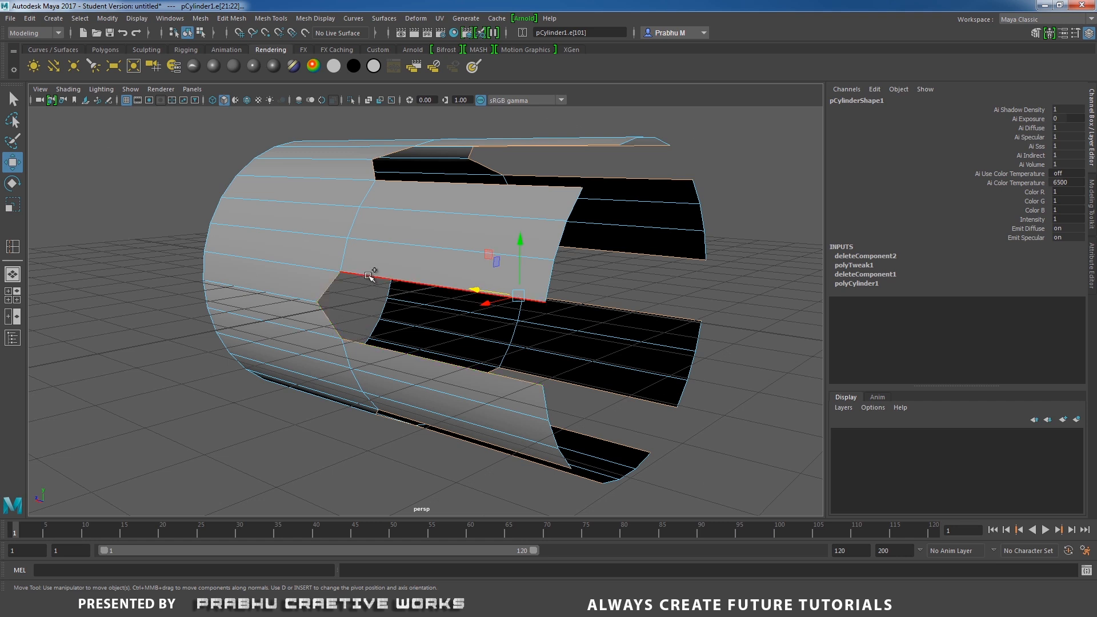
pyautogui.keyDown('alt'); pyautogui.moveTo(371, 276); pyautogui.dragTo(514, 307); pyautogui.keyUp('alt')
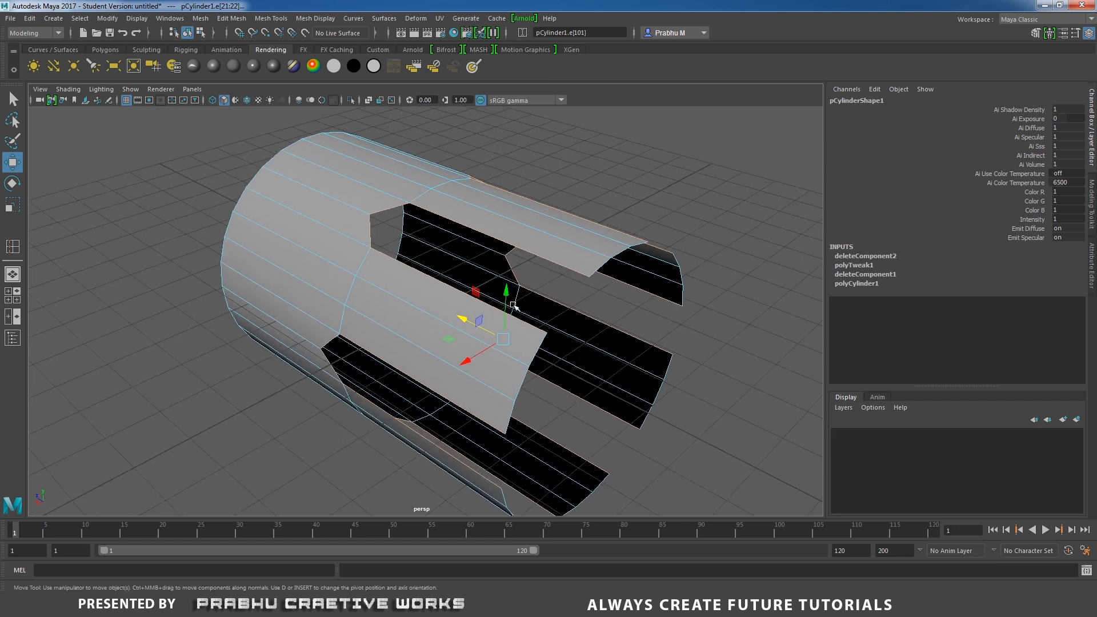
# Extrude the selected border edges with Local Translate Z set to -0.4 and Offset set to 0.1.
pyautogui.keyDown('shift'); pyautogui.rightClick(431, 241); pyautogui.keyUp('shift')
pyautogui.click(428, 272)
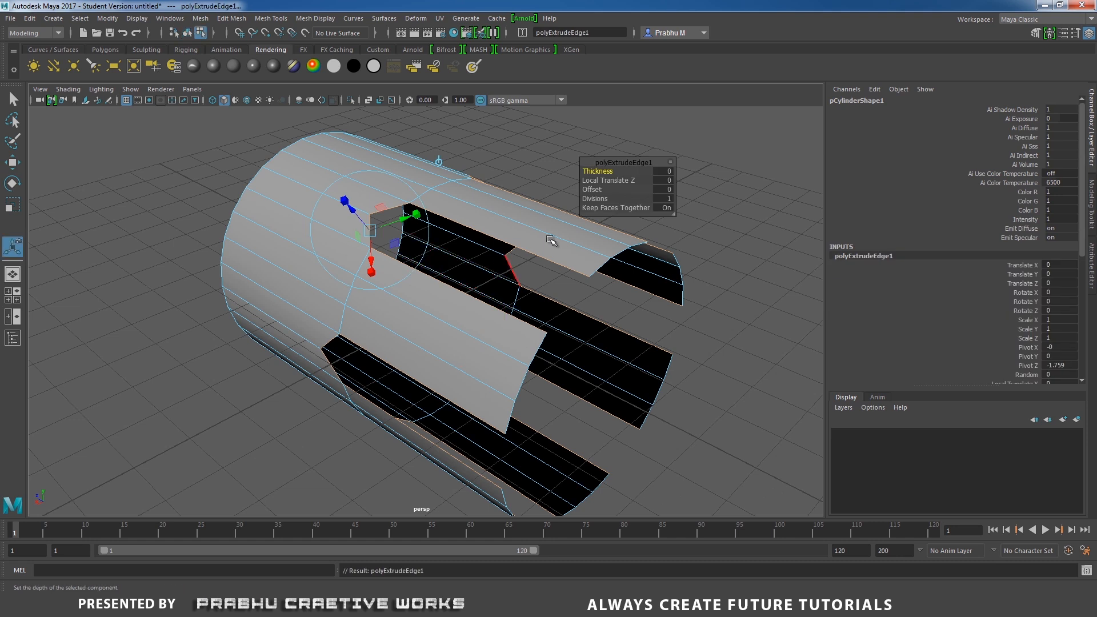
pyautogui.click(622, 181)
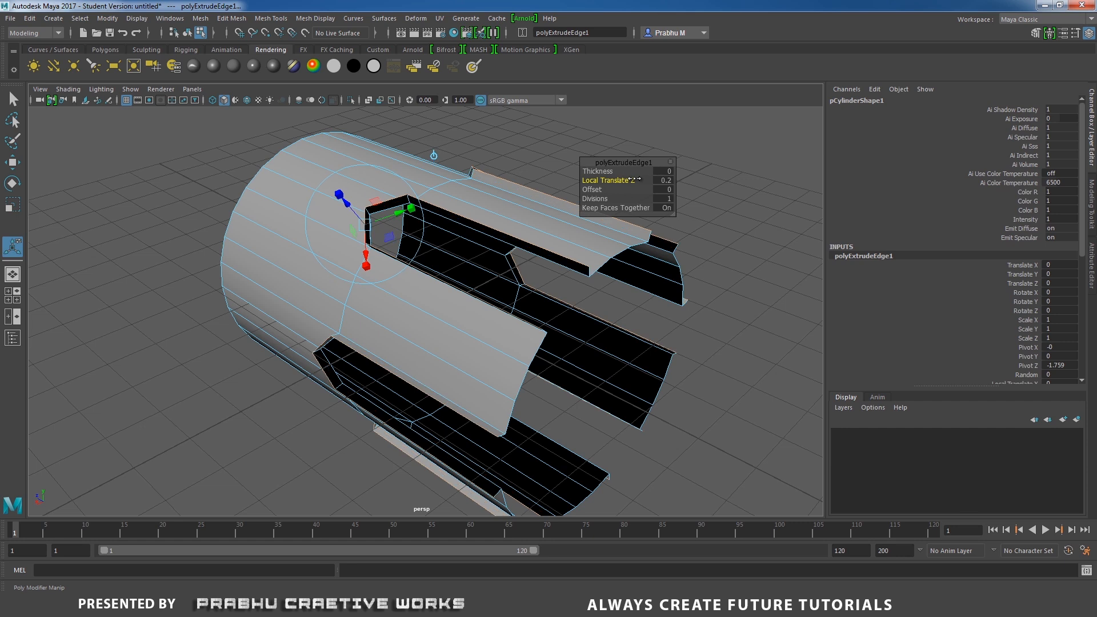
pyautogui.moveTo(633, 179); pyautogui.dragTo(633, 179)
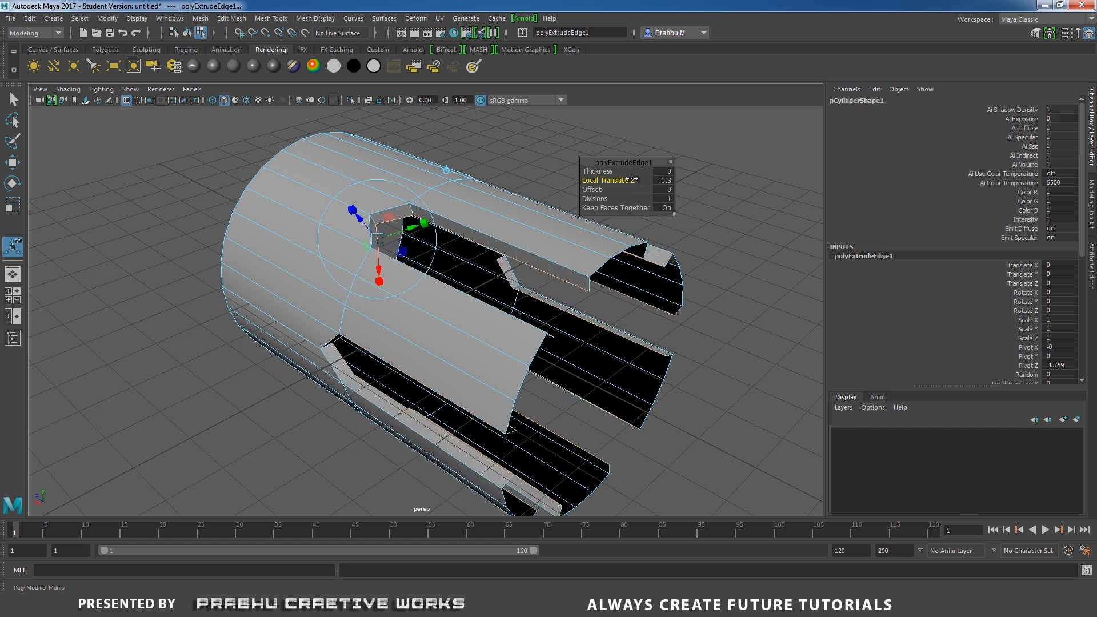
pyautogui.click(665, 181)
pyautogui.write('-0.4')
pyautogui.press('Return')
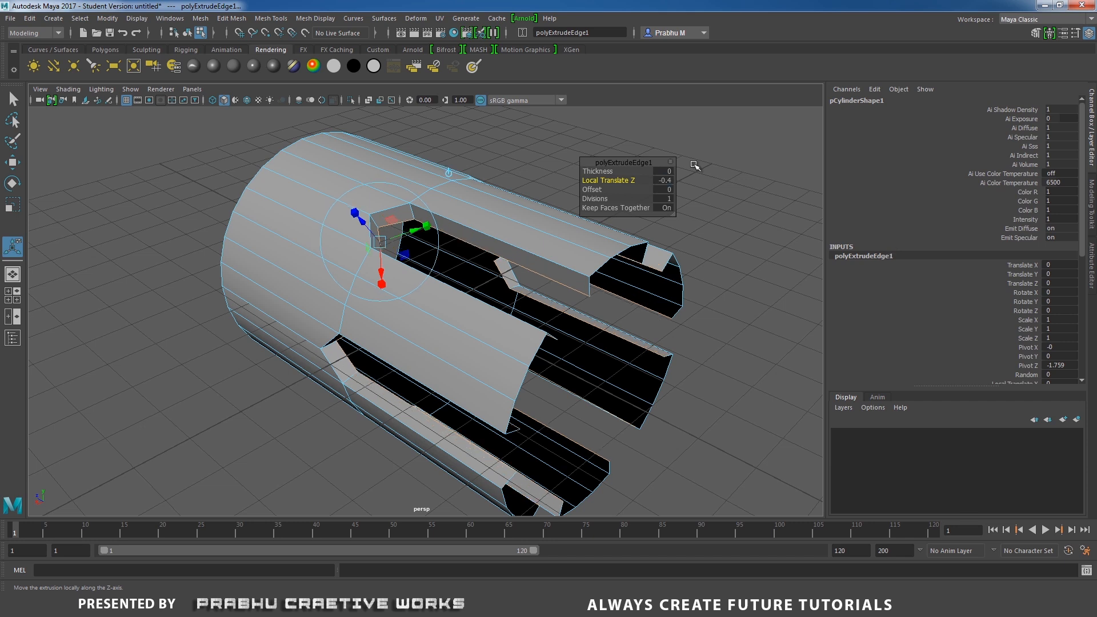
pyautogui.click(663, 189)
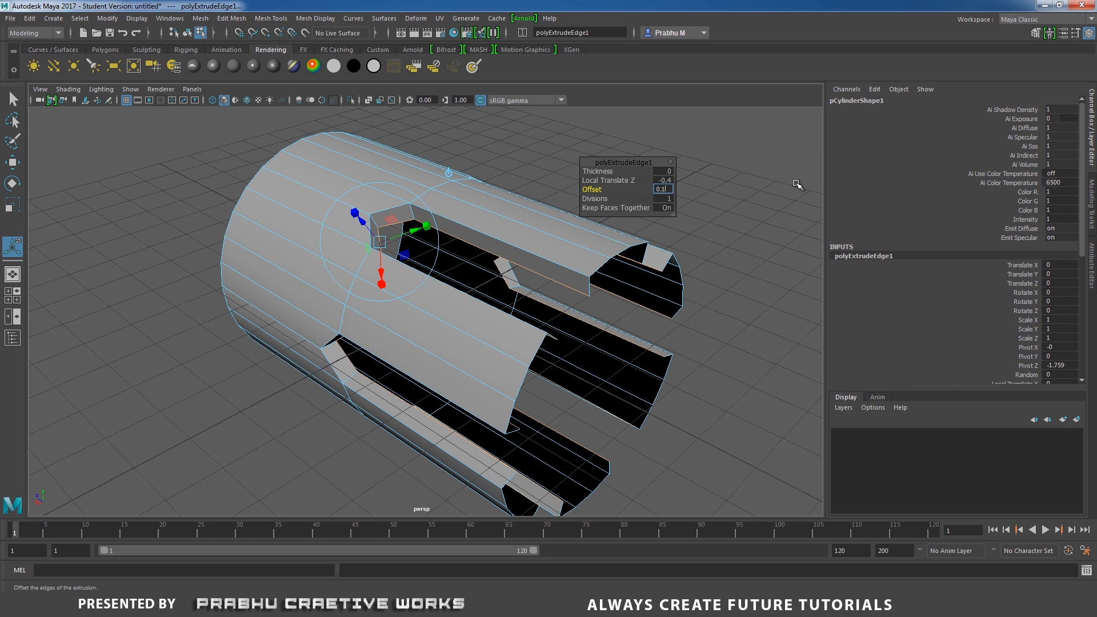
pyautogui.write('0.1')
pyautogui.press('Return')
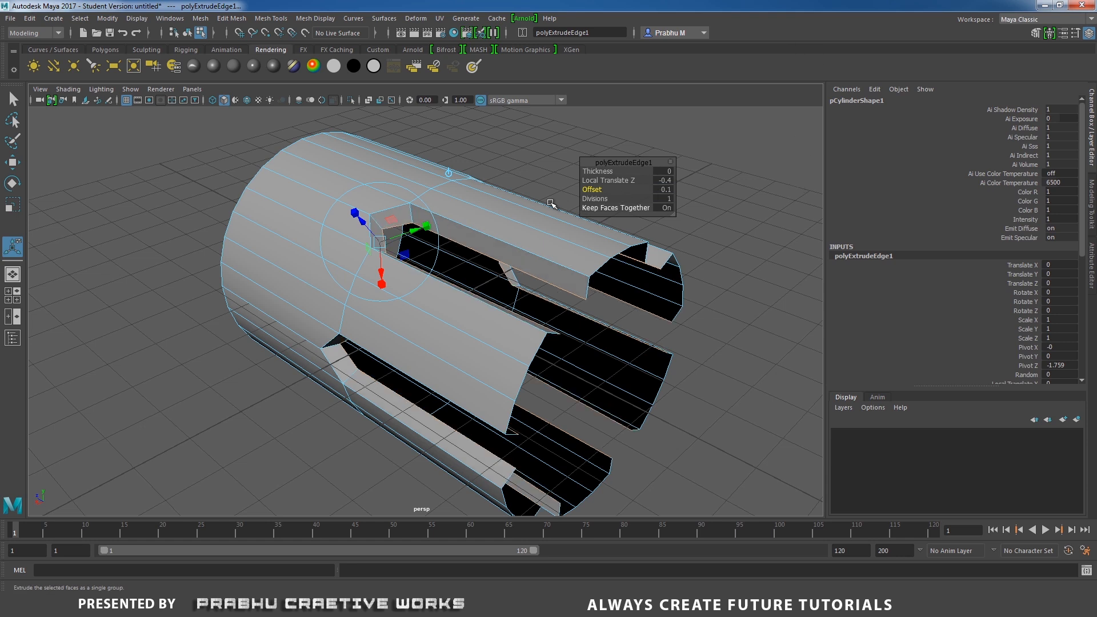
pyautogui.keyDown('alt'); pyautogui.moveTo(468, 191); pyautogui.dragTo(379, 215); pyautogui.keyUp('alt')
pyautogui.rightClick(401, 165)
pyautogui.click(458, 148)
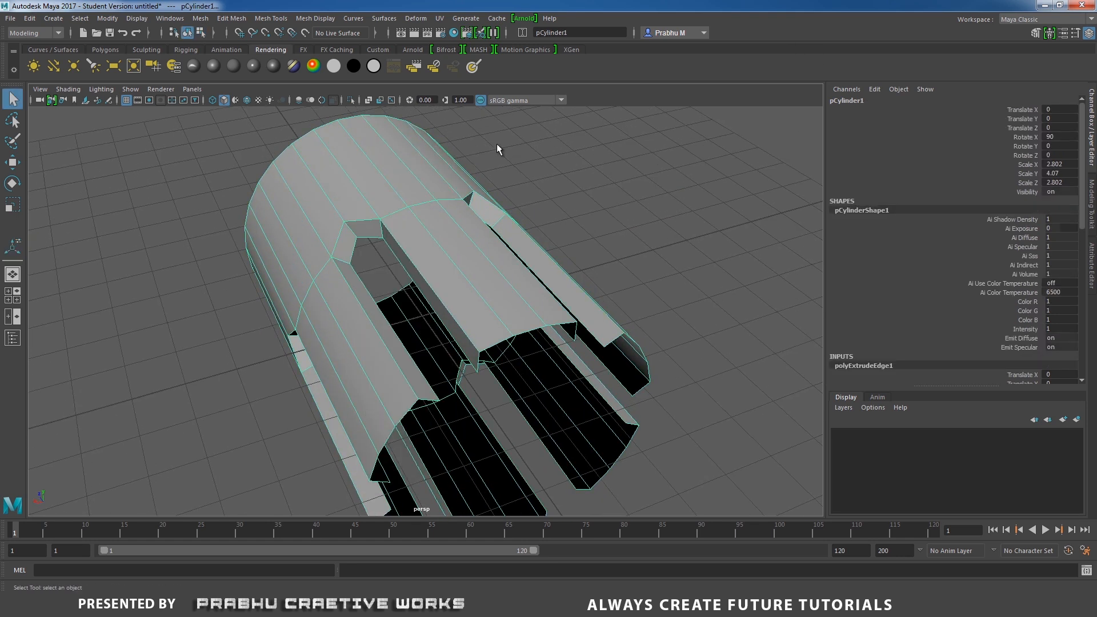
# Select two opposite inner extruded edges of one opening and bridge them to close that gap.
pyautogui.click(556, 136)
pyautogui.moveTo(477, 220)
pyautogui.keyDown('alt'); pyautogui.mouseDown()
pyautogui.moveTo(553, 222)
pyautogui.moveTo(515, 244)
pyautogui.moveTo(475, 225)
pyautogui.mouseUp(); pyautogui.keyUp('alt')
pyautogui.scroll(3, 588, 243)
pyautogui.click(591, 245)
pyautogui.moveTo(475, 225); pyautogui.dragTo(475, 193, button='right')
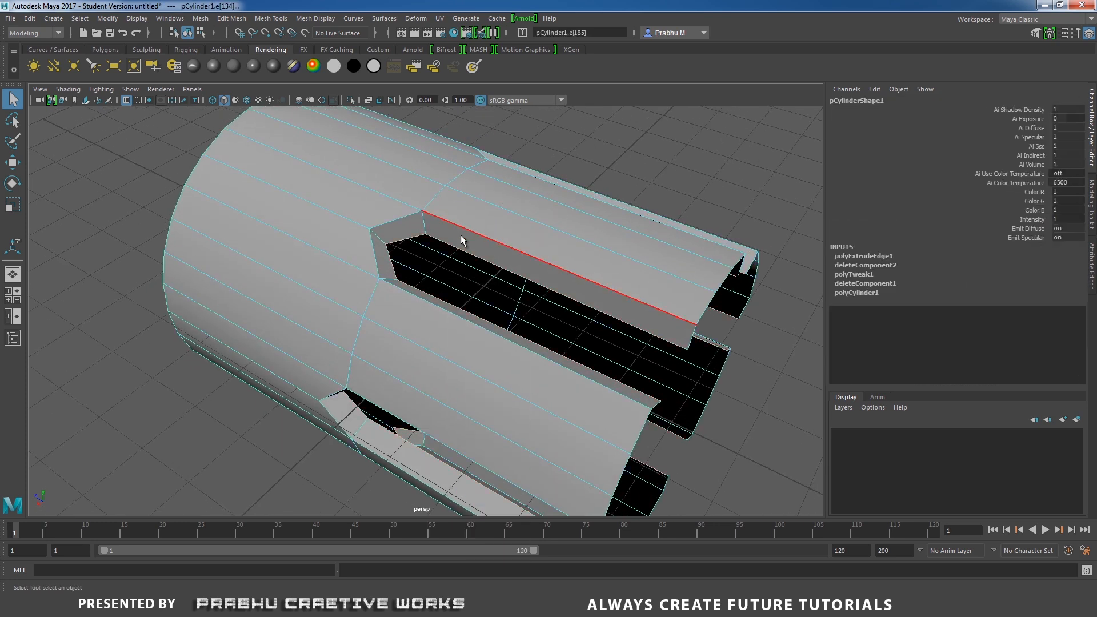
pyautogui.doubleClick(458, 247)
pyautogui.click(678, 120)
pyautogui.click(473, 262)
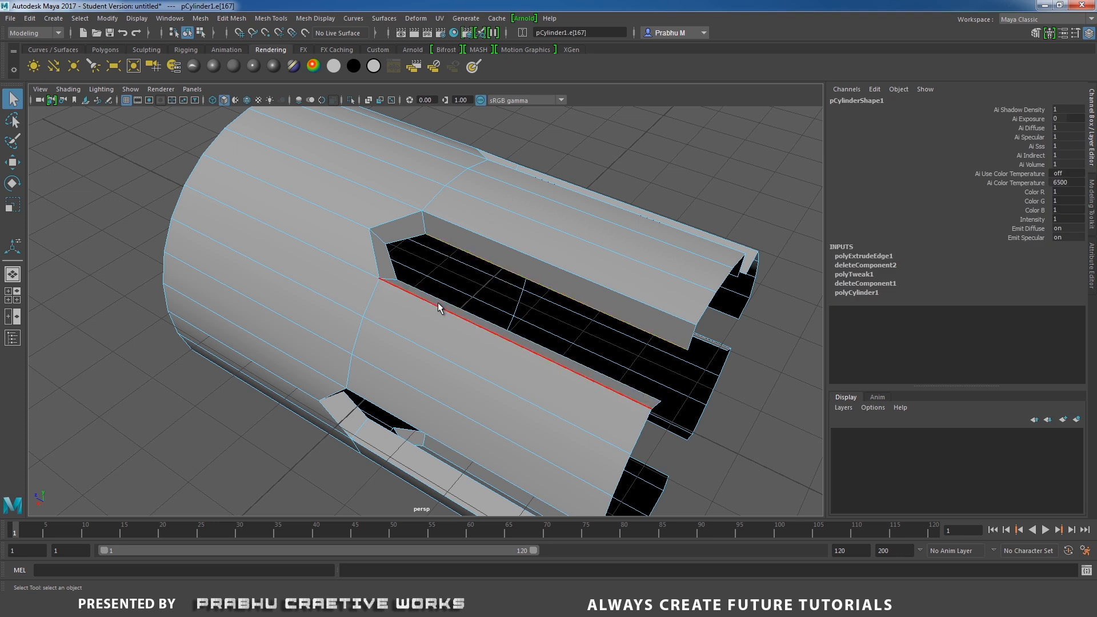
pyautogui.keyDown('alt'); pyautogui.moveTo(443, 297); pyautogui.dragTo(458, 314); pyautogui.keyUp('alt')
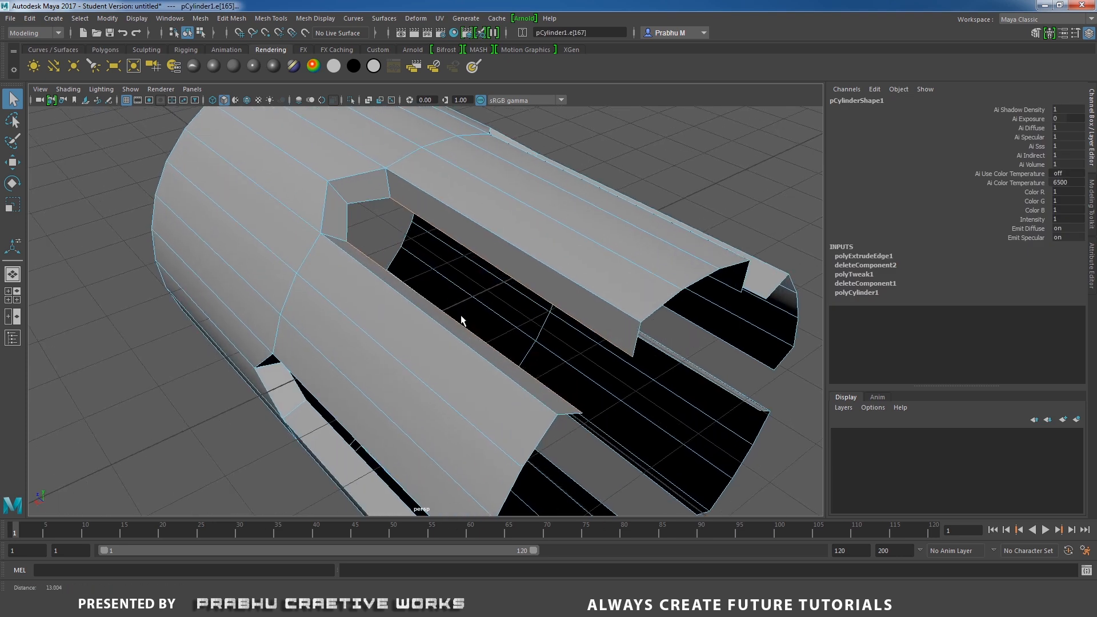
pyautogui.keyDown('shift'); pyautogui.moveTo(493, 261); pyautogui.dragTo(488, 389, button='right'); pyautogui.keyUp('shift')
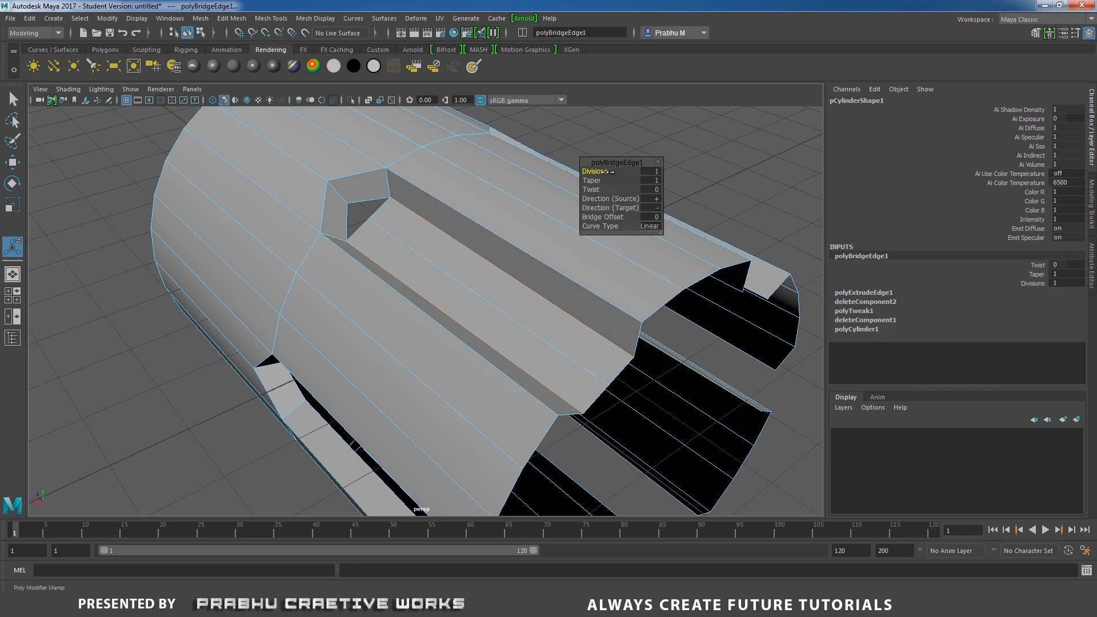
# Select another pair of opposite inner edges on the same side and bridge them.
pyautogui.keyDown('alt'); pyautogui.moveTo(485, 245); pyautogui.dragTo(357, 279); pyautogui.keyUp('alt')
pyautogui.click(367, 237)
pyautogui.keyDown('shift'); pyautogui.click(391, 317); pyautogui.keyUp('shift')
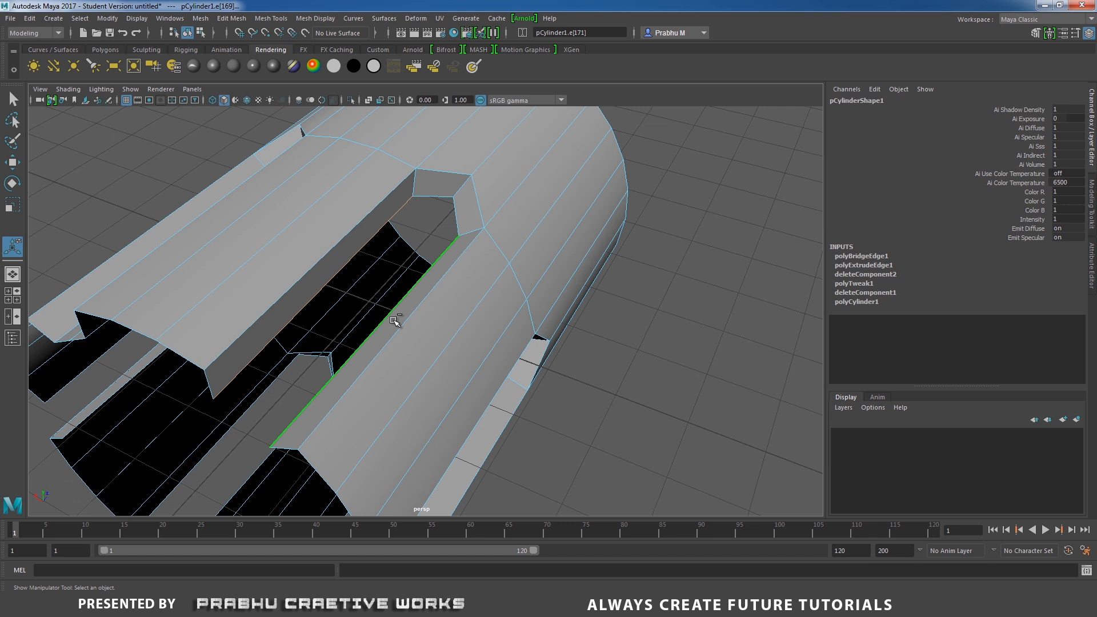
pyautogui.keyDown('shift'); pyautogui.rightClick(454, 276); pyautogui.keyUp('shift')
pyautogui.click(444, 403)
pyautogui.moveTo(608, 171); pyautogui.dragTo(616, 172)
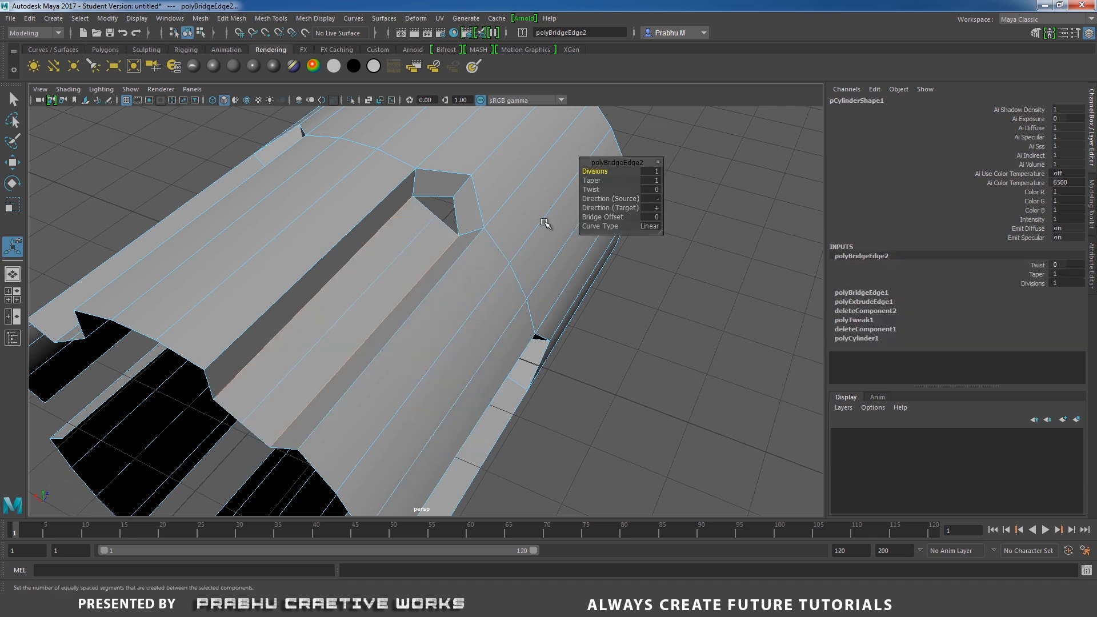
# Bridge a pair of opposite inner edges inside the middle opening.
pyautogui.keyDown('alt'); pyautogui.moveTo(433, 301); pyautogui.dragTo(394, 254); pyautogui.keyUp('alt')
pyautogui.keyDown('alt'); pyautogui.moveTo(401, 319); pyautogui.dragTo(355, 263); pyautogui.keyUp('alt')
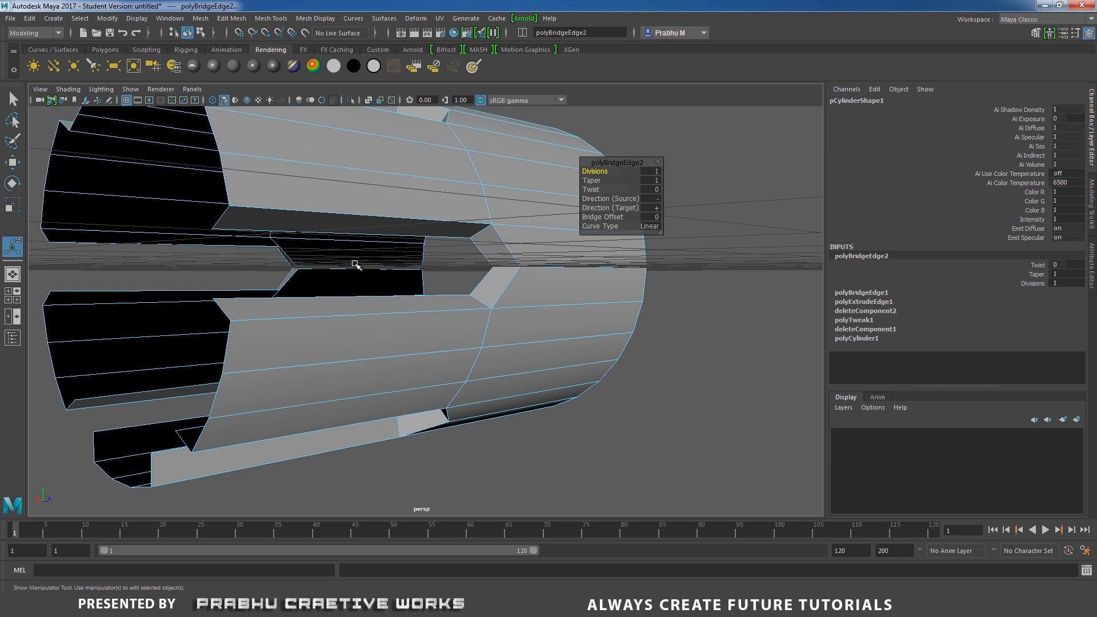
pyautogui.click(246, 234)
pyautogui.keyDown('shift'); pyautogui.click(251, 296); pyautogui.keyUp('shift')
pyautogui.keyDown('shift'); pyautogui.moveTo(340, 313); pyautogui.dragTo(351, 428, button='right'); pyautogui.keyUp('shift')
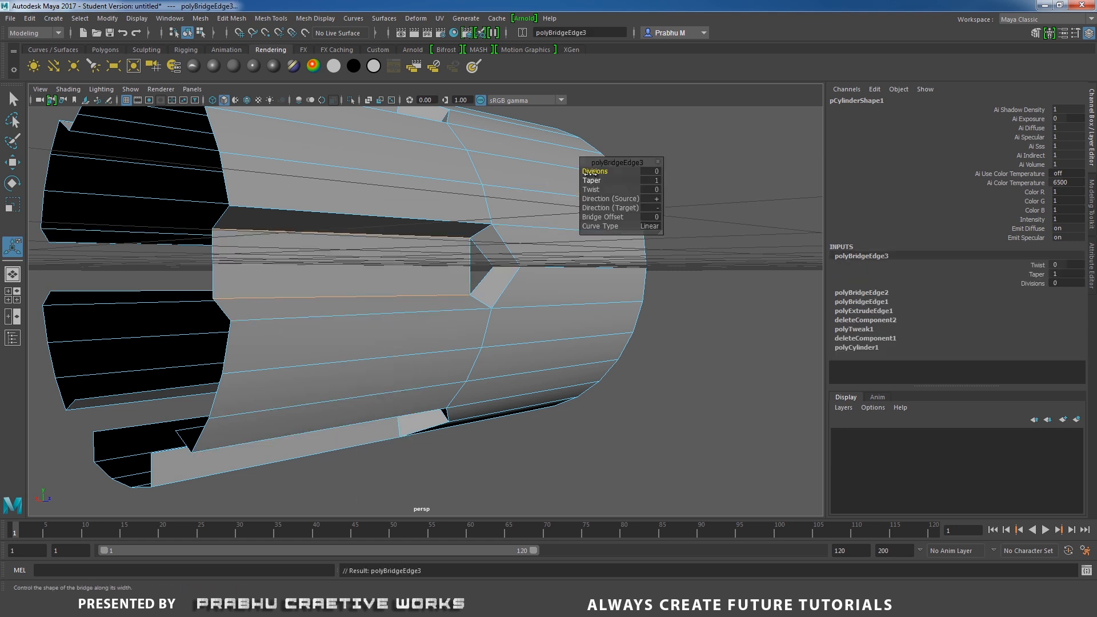
# Bridge the opposite inner edges along the next opening's side.
pyautogui.keyDown('alt'); pyautogui.moveTo(447, 257); pyautogui.dragTo(437, 204); pyautogui.keyUp('alt')
pyautogui.click(437, 203)
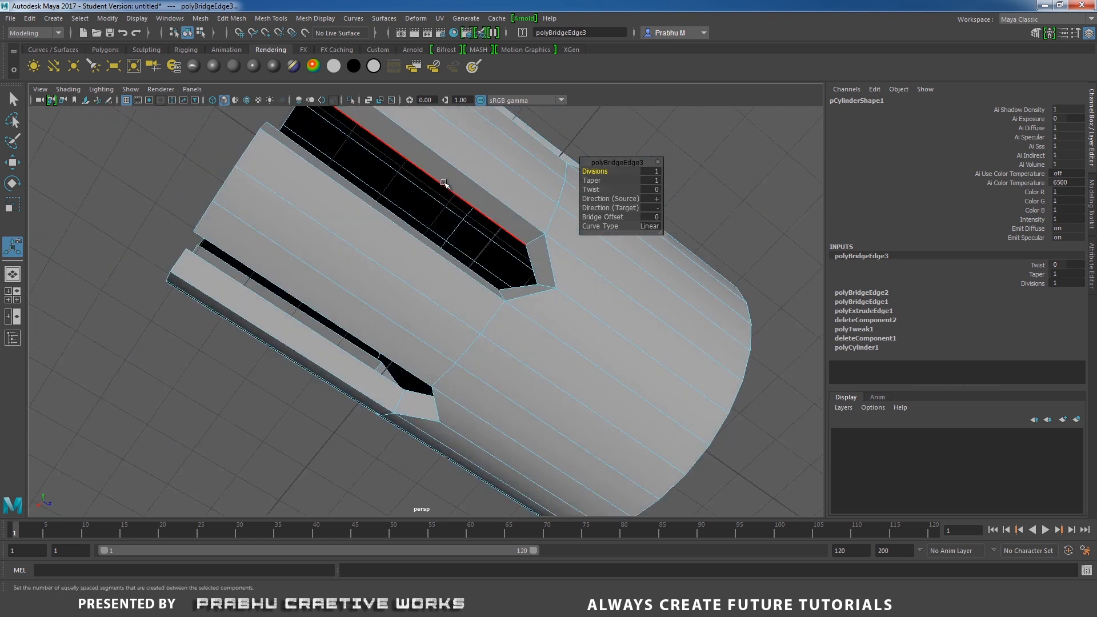
pyautogui.keyDown('shift'); pyautogui.click(398, 216); pyautogui.keyUp('shift')
pyautogui.keyDown('shift'); pyautogui.moveTo(445, 217); pyautogui.dragTo(418, 345, button='right'); pyautogui.keyUp('shift')
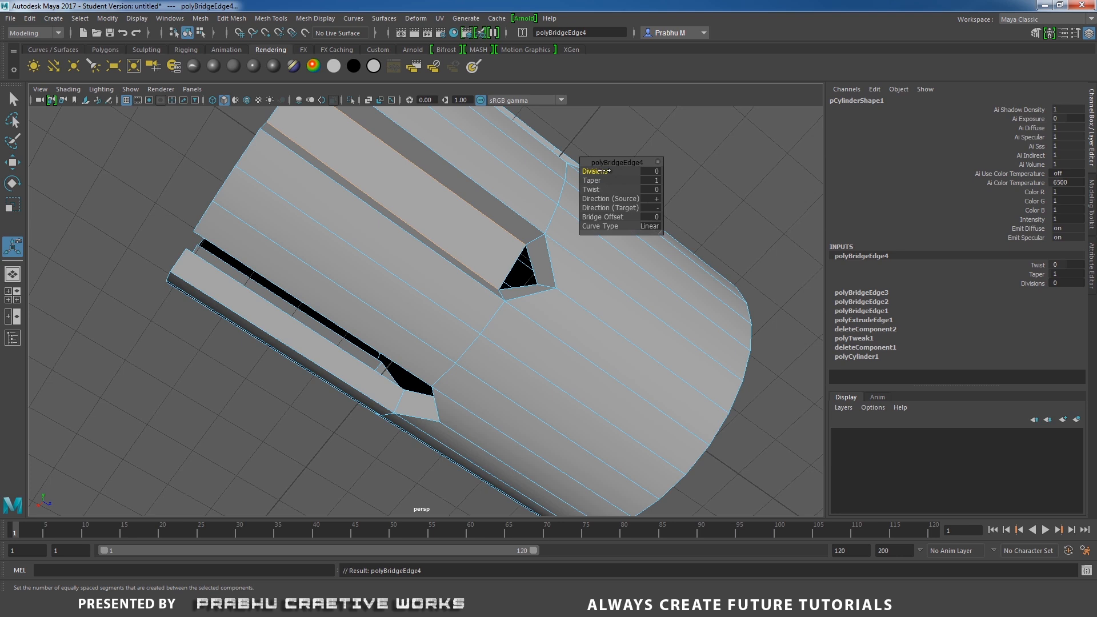
pyautogui.moveTo(604, 171); pyautogui.dragTo(612, 172)
# Bridge the remaining opposite inner edges of the front opening.
pyautogui.keyDown('alt'); pyautogui.moveTo(392, 255); pyautogui.dragTo(428, 303); pyautogui.keyUp('alt')
pyautogui.click(386, 265)
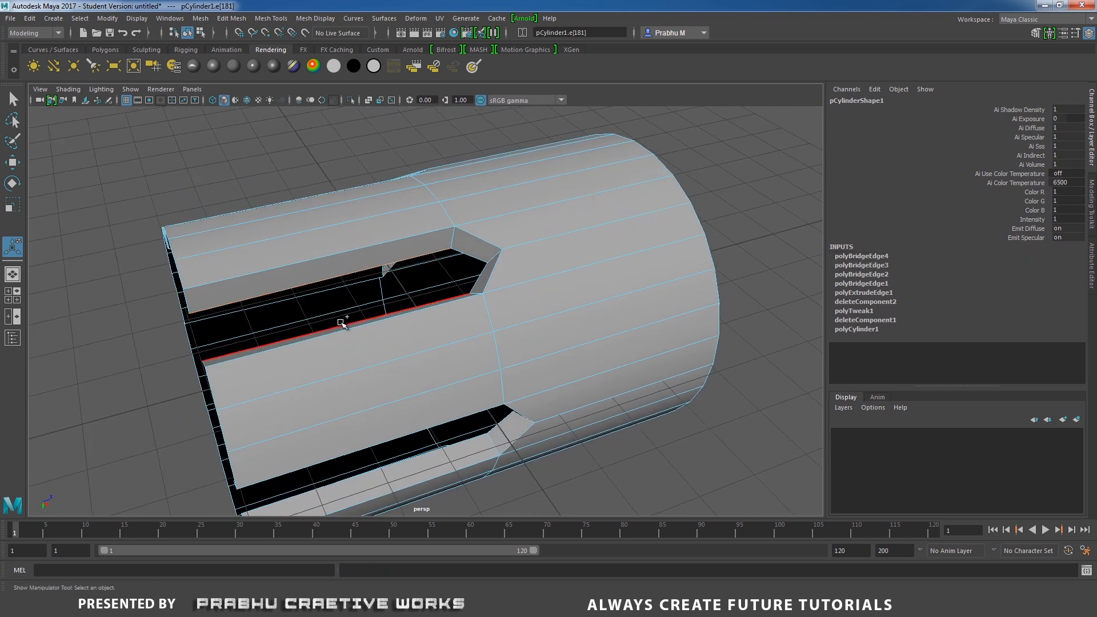
pyautogui.keyDown('shift'); pyautogui.click(341, 323); pyautogui.keyUp('shift')
pyautogui.keyDown('shift'); pyautogui.moveTo(415, 303); pyautogui.dragTo(398, 430, button='right'); pyautogui.keyUp('shift')
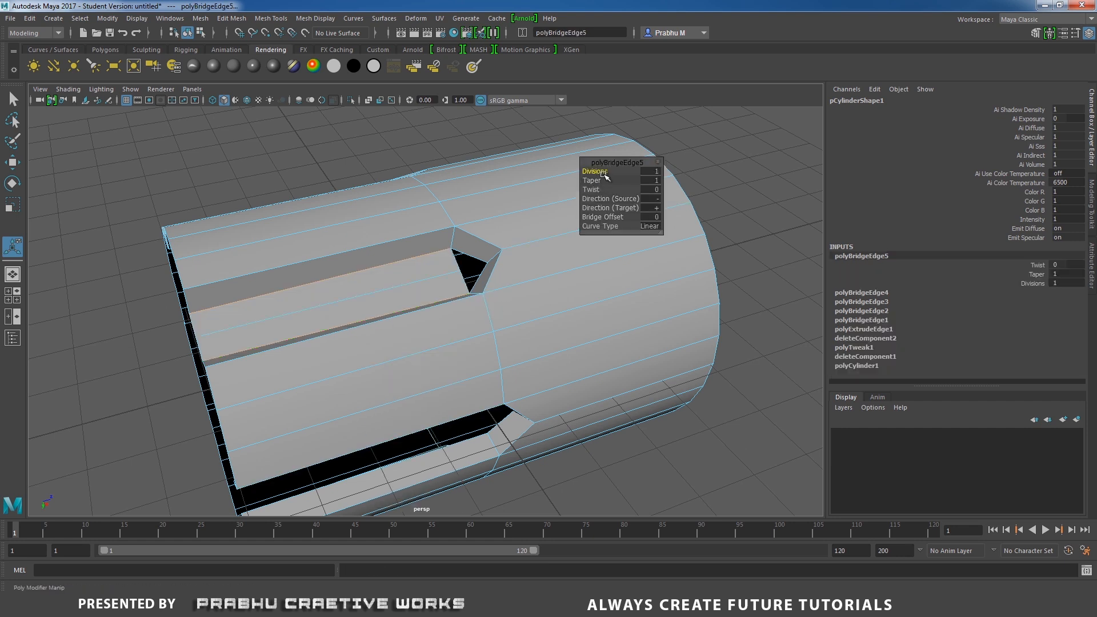
# Bridge the selected opposite inner edges inside the lower opening and set the bridge's Divisions to 1.
pyautogui.keyDown('alt'); pyautogui.moveTo(475, 340); pyautogui.dragTo(375, 324); pyautogui.keyUp('alt')
pyautogui.click(444, 245)
pyautogui.keyDown('shift'); pyautogui.click(374, 329); pyautogui.keyUp('shift')
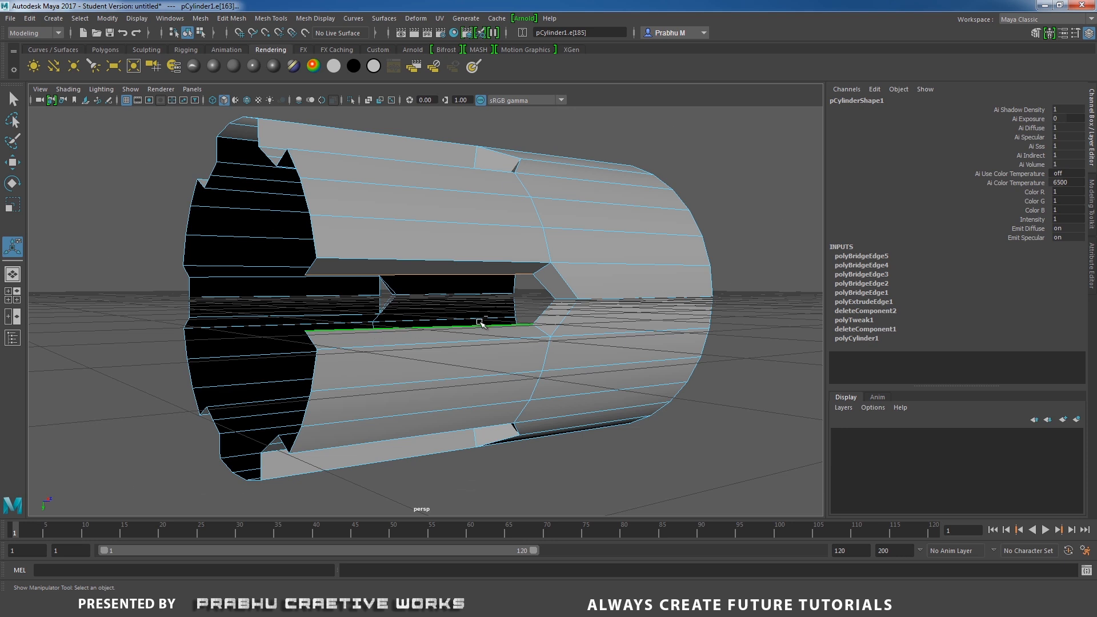
pyautogui.keyDown('shift'); pyautogui.moveTo(479, 322); pyautogui.dragTo(461, 377, button='right'); pyautogui.keyUp('shift')
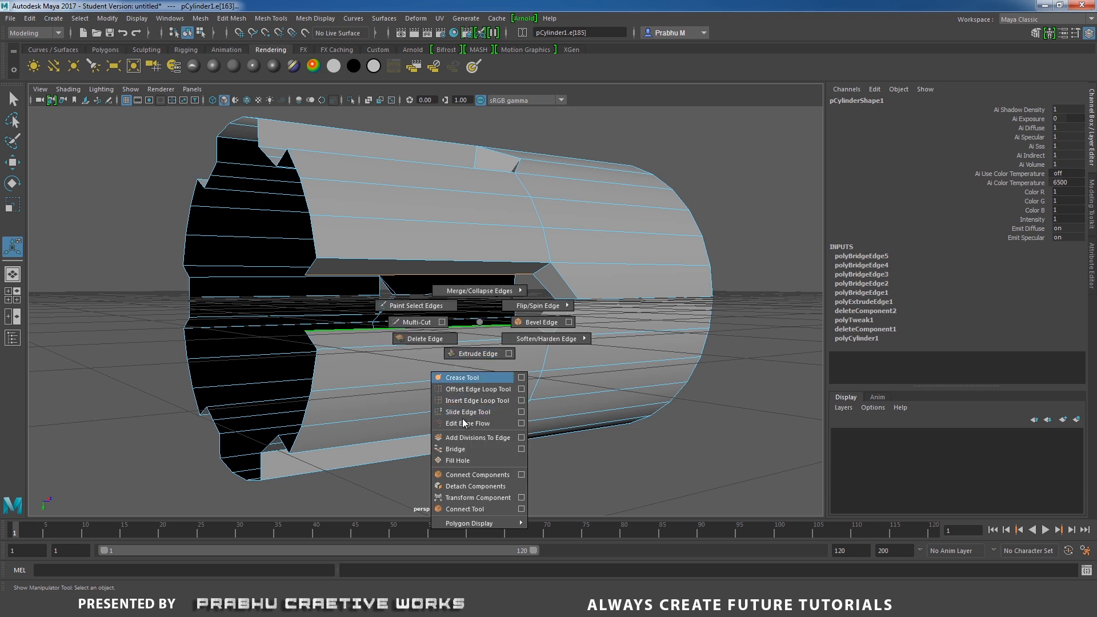
pyautogui.keyDown('shift'); pyautogui.moveTo(461, 422); pyautogui.dragTo(456, 449, button='right'); pyautogui.keyUp('shift')
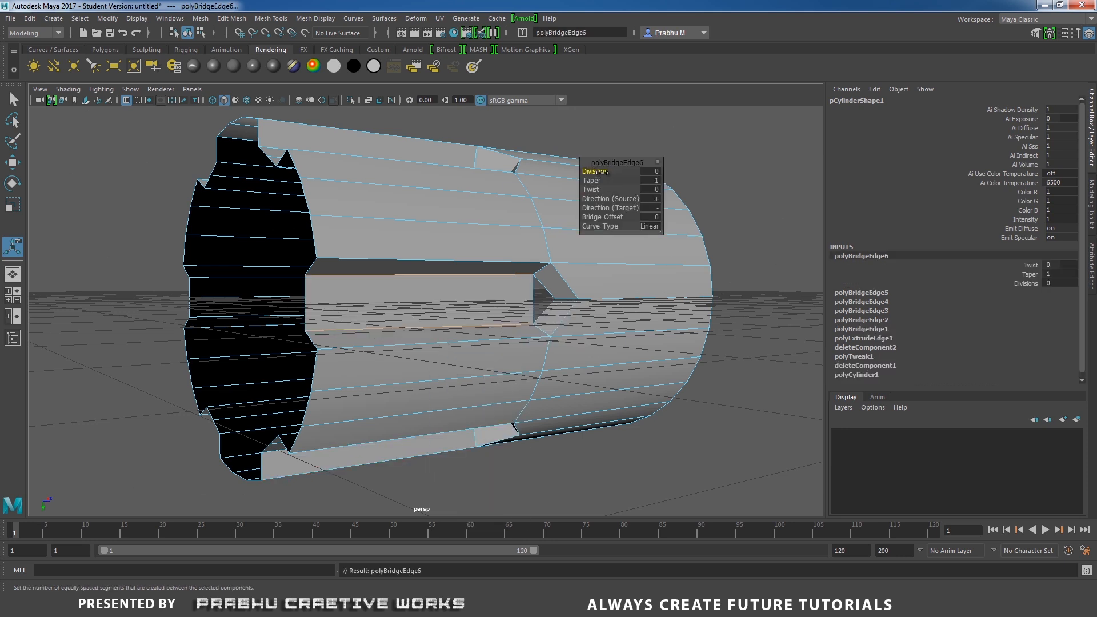
pyautogui.moveTo(601, 172); pyautogui.dragTo(609, 171)
# Fill the small triangular hole left at the tip of the opening.
pyautogui.keyDown('alt'); pyautogui.moveTo(468, 260); pyautogui.dragTo(399, 217); pyautogui.keyUp('alt')
pyautogui.keyDown('alt'); pyautogui.moveTo(400, 218); pyautogui.dragTo(597, 318, button='right'); pyautogui.keyUp('alt')
pyautogui.keyDown('alt'); pyautogui.moveTo(577, 264); pyautogui.dragTo(487, 286, button='middle'); pyautogui.keyUp('alt')
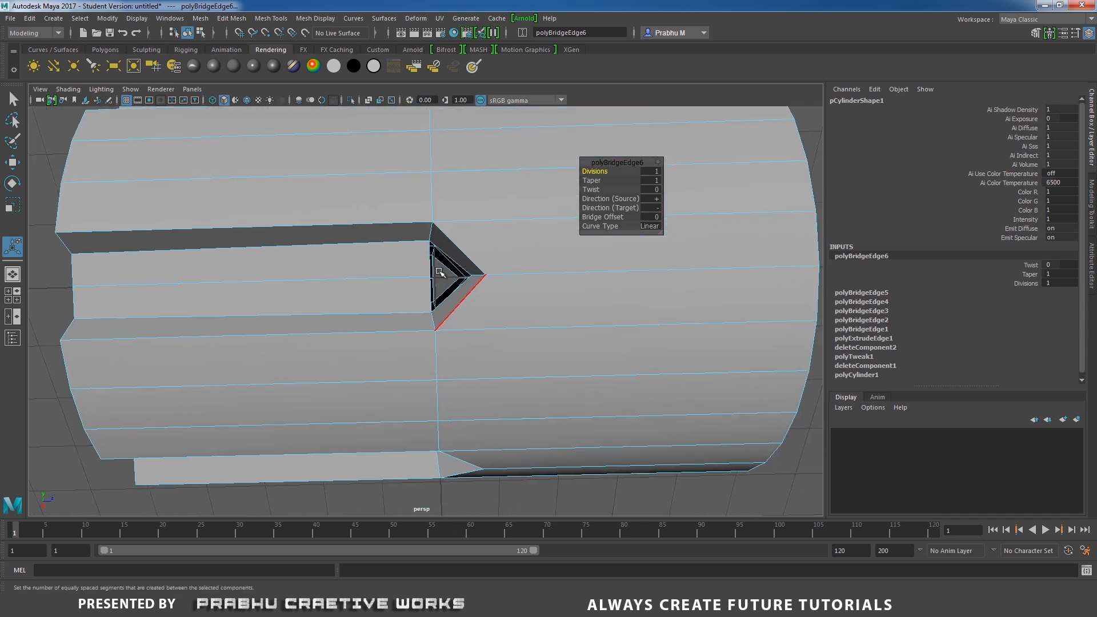
pyautogui.scroll(-5, 440, 272)
pyautogui.moveTo(389, 161); pyautogui.dragTo(500, 457)
pyautogui.keyDown('alt'); pyautogui.moveTo(486, 349); pyautogui.dragTo(514, 301); pyautogui.keyUp('alt')
pyautogui.scroll(3, 514, 301)
pyautogui.keyDown('shift'); pyautogui.moveTo(510, 262); pyautogui.dragTo(483, 403, button='right'); pyautogui.keyUp('shift')
pyautogui.keyDown('alt'); pyautogui.moveTo(490, 313); pyautogui.dragTo(404, 306); pyautogui.keyUp('alt')
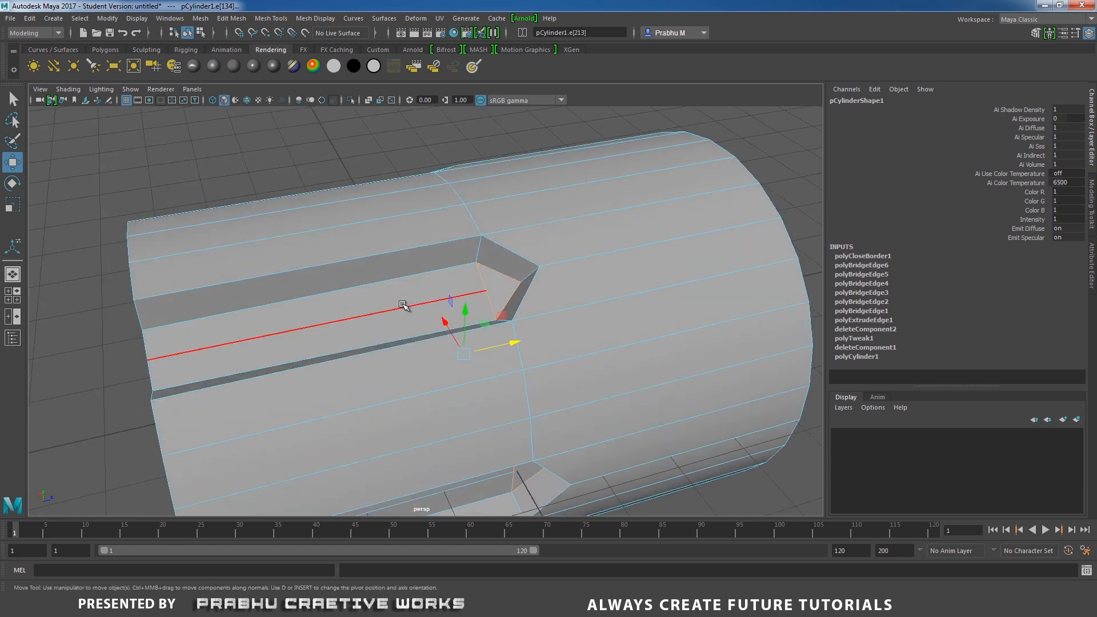
# Select edges along the cylinder and scale them uniformly down to about 0.94.
pyautogui.click(404, 308)
pyautogui.keyDown('alt'); pyautogui.moveTo(553, 265); pyautogui.dragTo(411, 225, button='right'); pyautogui.keyUp('alt')
pyautogui.keyDown('alt'); pyautogui.moveTo(410, 226); pyautogui.dragTo(447, 194); pyautogui.keyUp('alt')
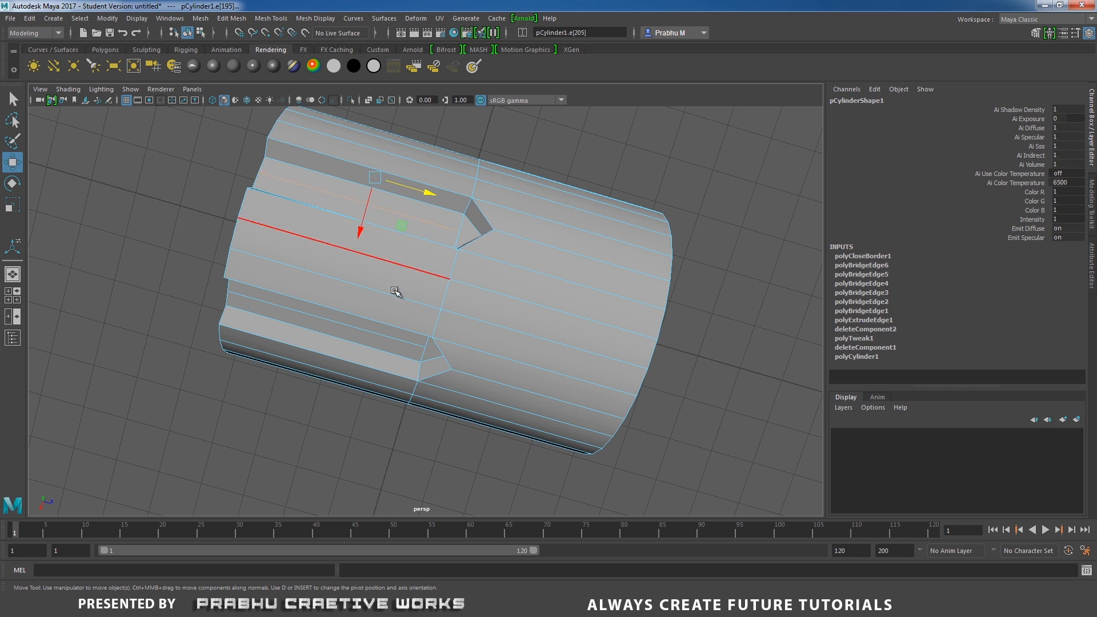
pyautogui.keyDown('alt'); pyautogui.moveTo(394, 292); pyautogui.dragTo(408, 236); pyautogui.keyUp('alt')
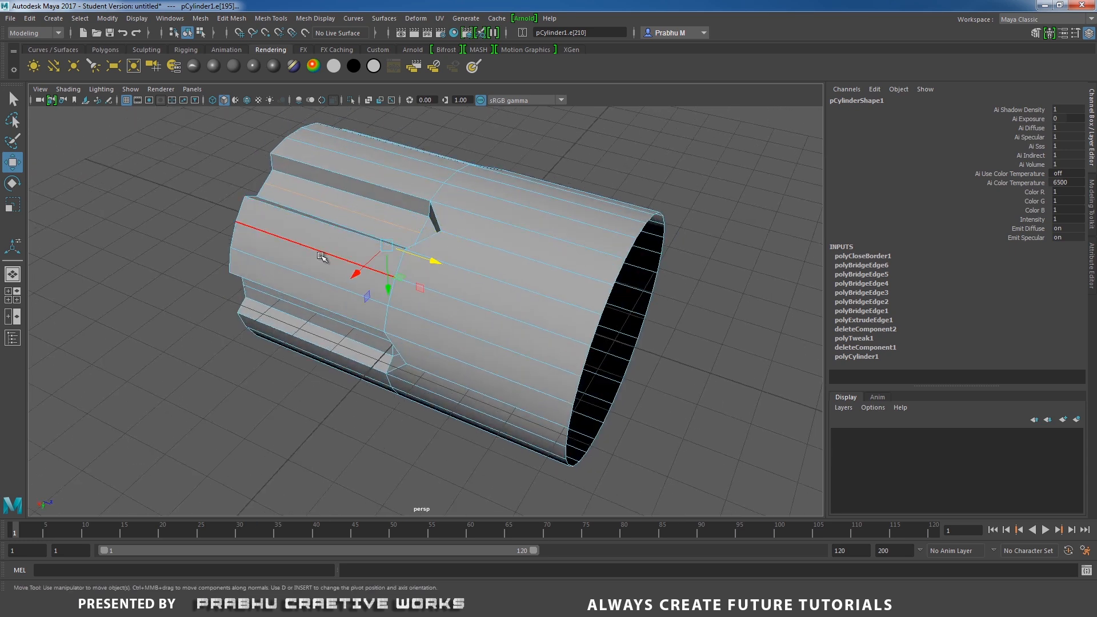
pyautogui.keyDown('alt'); pyautogui.moveTo(322, 257); pyautogui.dragTo(417, 223); pyautogui.keyUp('alt')
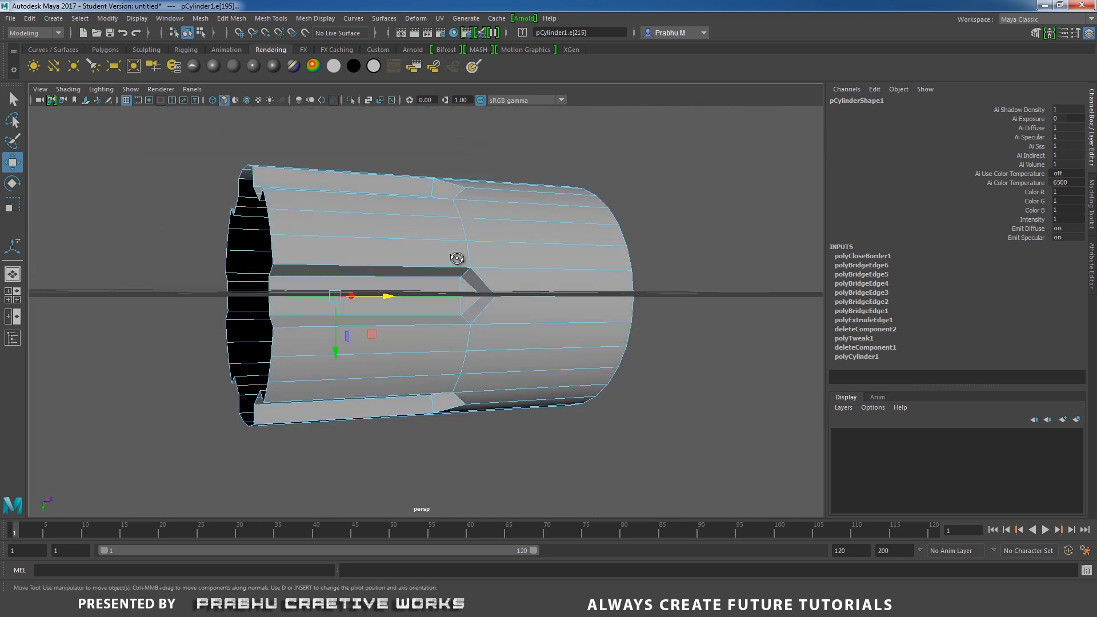
pyautogui.keyDown('alt'); pyautogui.moveTo(457, 258); pyautogui.dragTo(457, 193); pyautogui.keyUp('alt')
pyautogui.keyDown('alt'); pyautogui.moveTo(487, 263); pyautogui.dragTo(546, 239); pyautogui.keyUp('alt')
pyautogui.press('r')
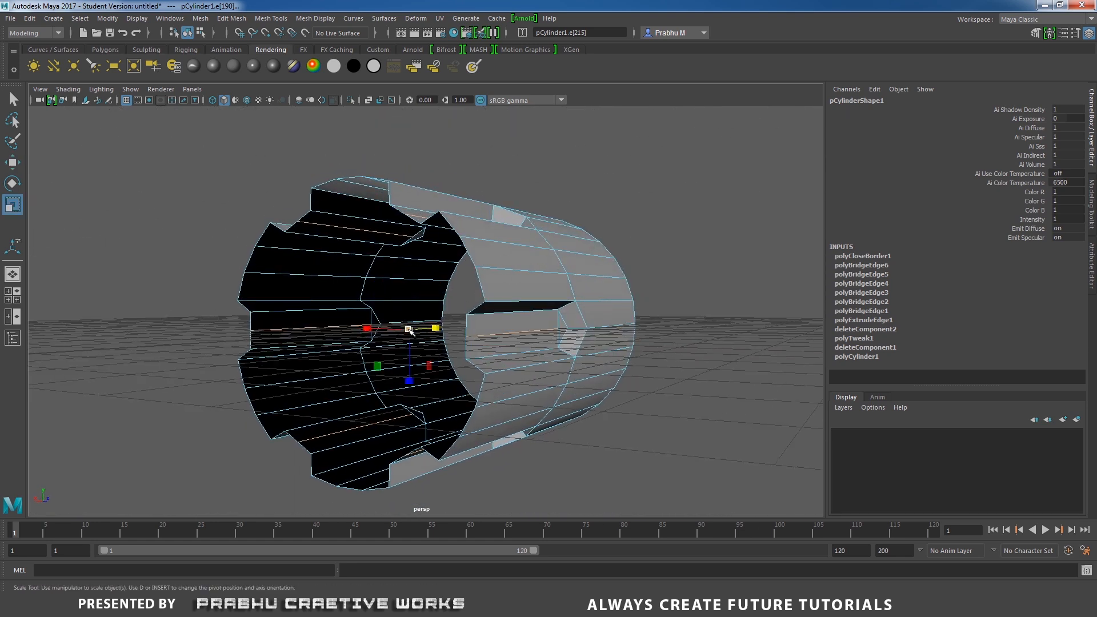
pyautogui.moveTo(409, 330); pyautogui.dragTo(397, 332)
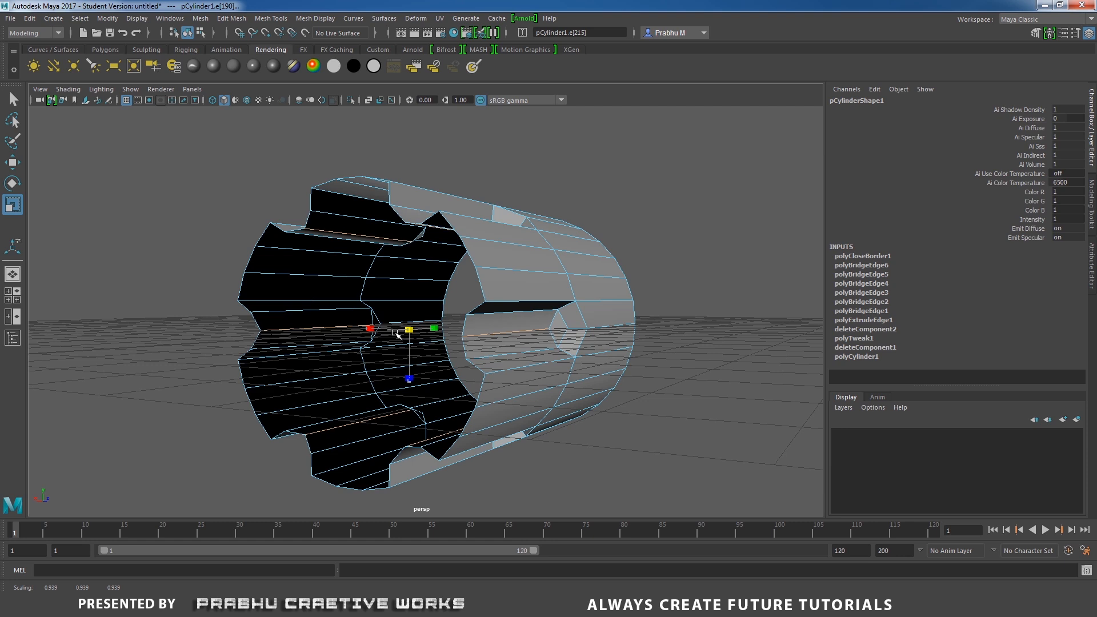
pyautogui.moveTo(487, 331)
pyautogui.keyDown('alt'); pyautogui.mouseDown()
pyautogui.moveTo(502, 304)
pyautogui.moveTo(496, 327)
pyautogui.mouseUp(); pyautogui.keyUp('alt')
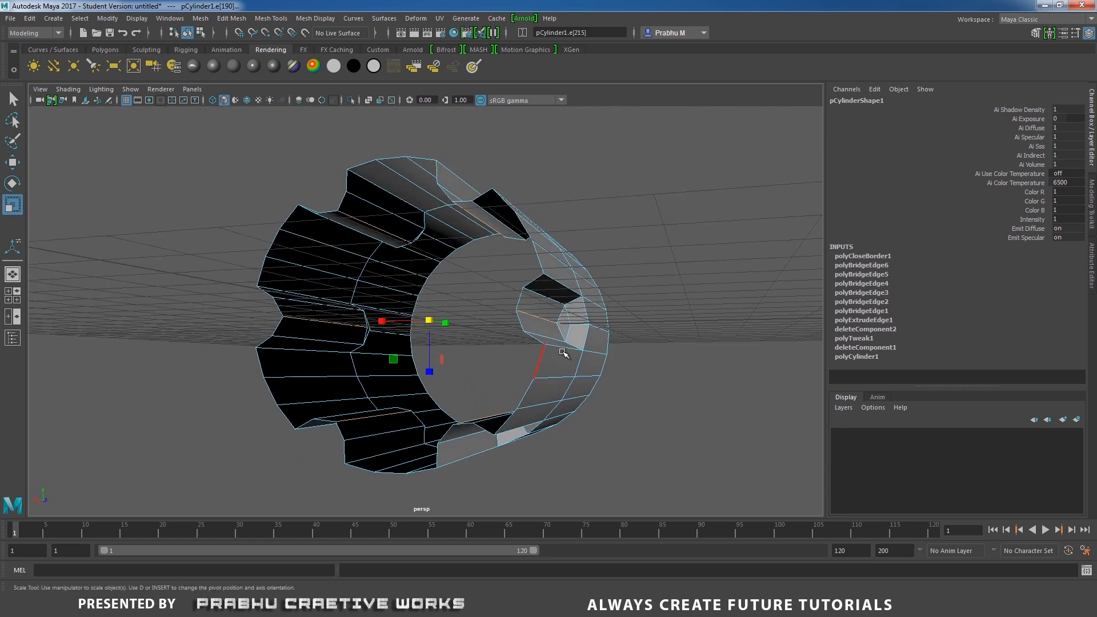
pyautogui.keyDown('alt'); pyautogui.moveTo(562, 352); pyautogui.dragTo(432, 361); pyautogui.keyUp('alt')
# Switch to the side view in wireframe and nudge the selected edges along the cylinder's axis.
pyautogui.press('space')
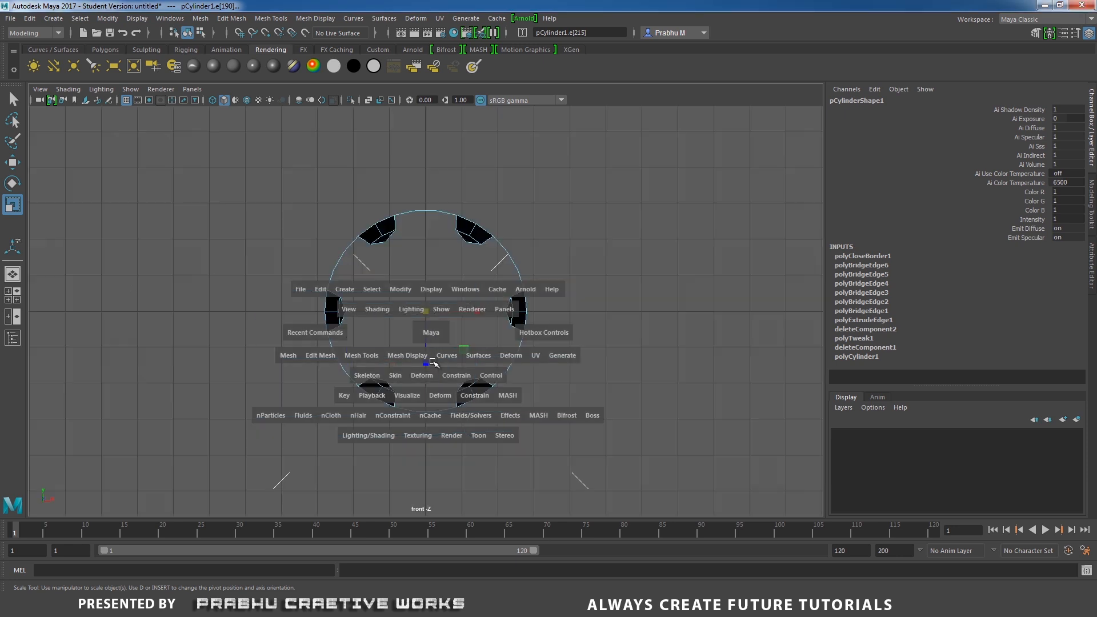
pyautogui.press('space')
pyautogui.moveTo(495, 320); pyautogui.dragTo(568, 324)
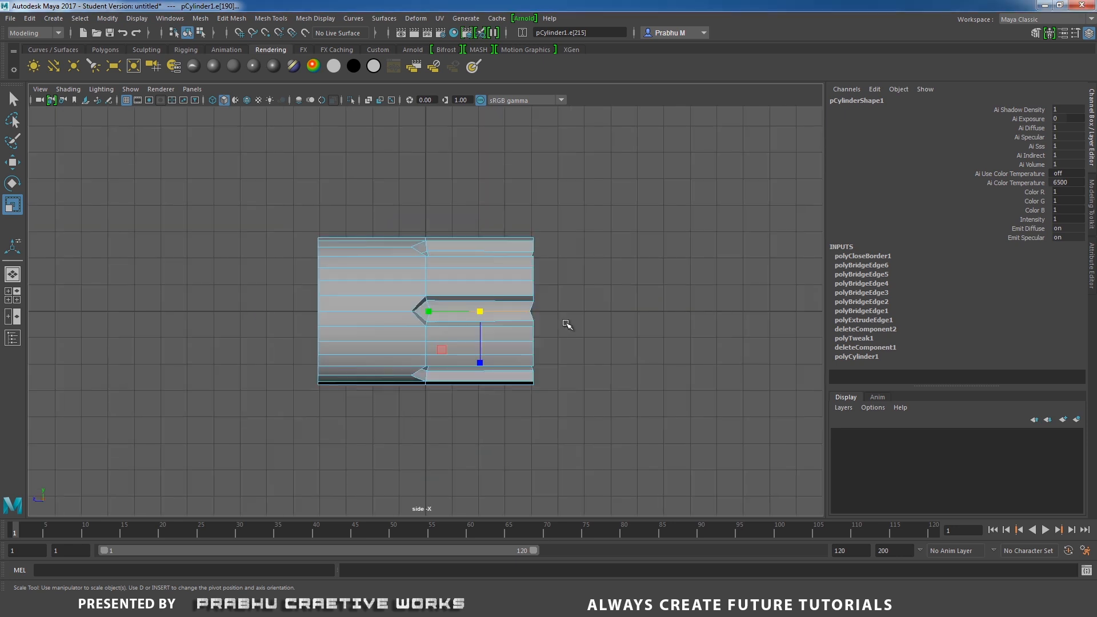
pyautogui.press('space')
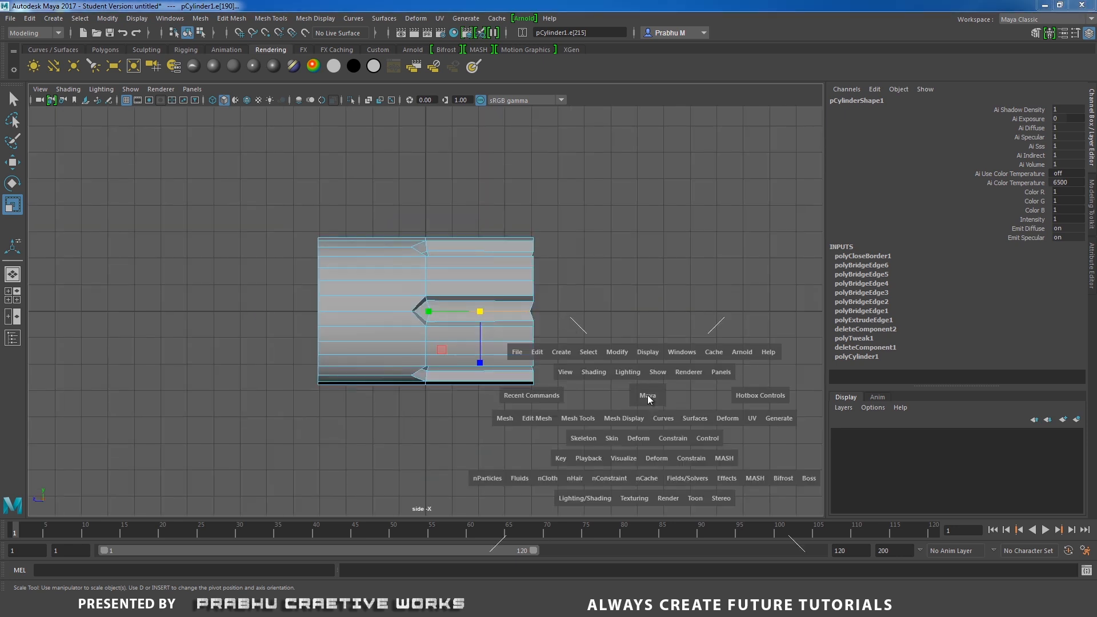
pyautogui.moveTo(646, 393); pyautogui.dragTo(679, 397)
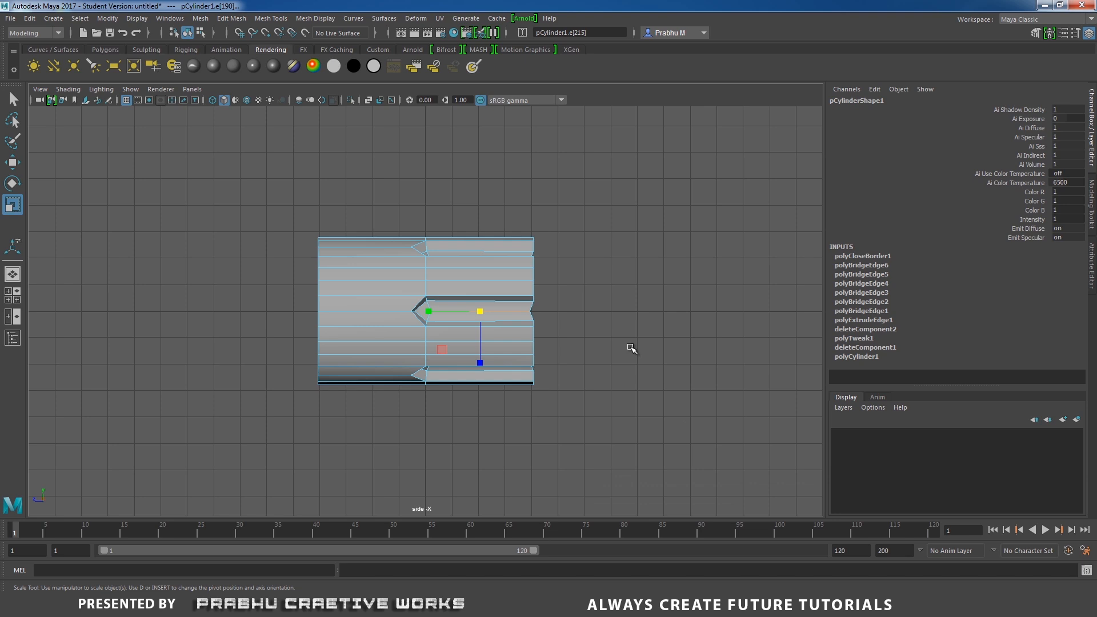
pyautogui.press('w')
pyautogui.keyDown('alt'); pyautogui.moveTo(583, 338); pyautogui.dragTo(674, 401, button='right'); pyautogui.keyUp('alt')
pyautogui.keyDown('alt'); pyautogui.moveTo(643, 354); pyautogui.dragTo(563, 356, button='middle'); pyautogui.keyUp('alt')
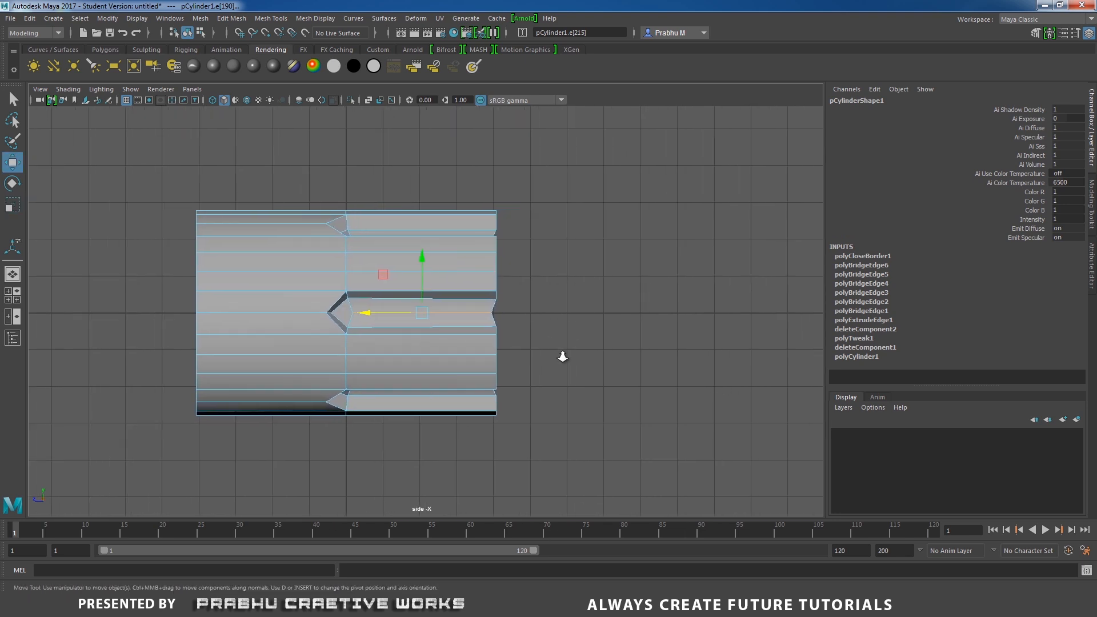
pyautogui.keyDown('alt'); pyautogui.moveTo(563, 357); pyautogui.dragTo(586, 365, button='right'); pyautogui.keyUp('alt')
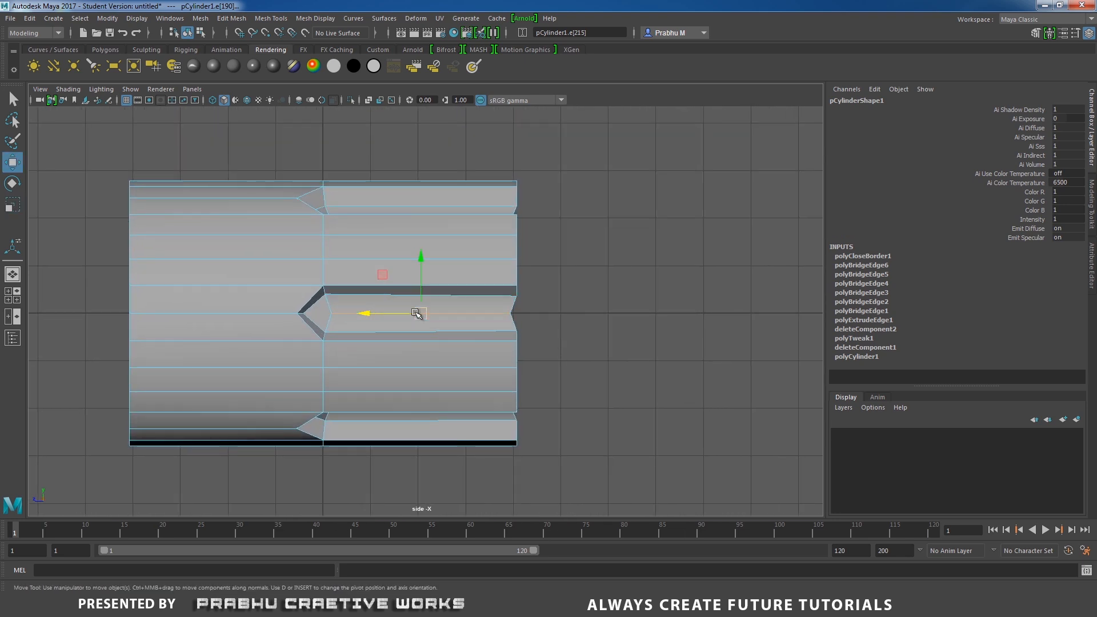
pyautogui.press('4')
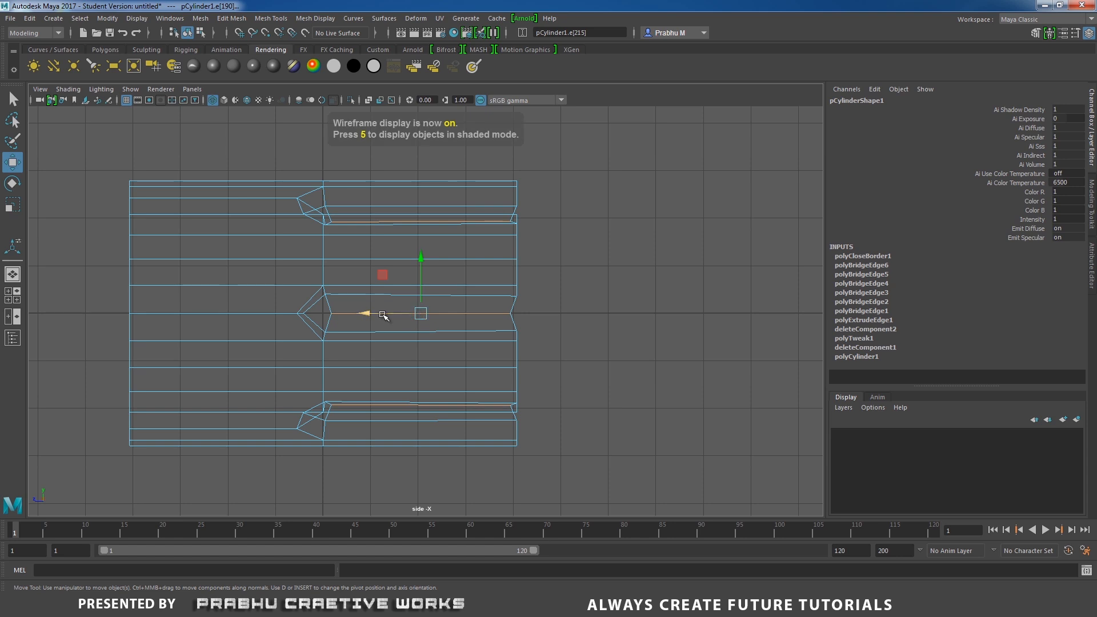
pyautogui.moveTo(369, 313); pyautogui.dragTo(375, 314)
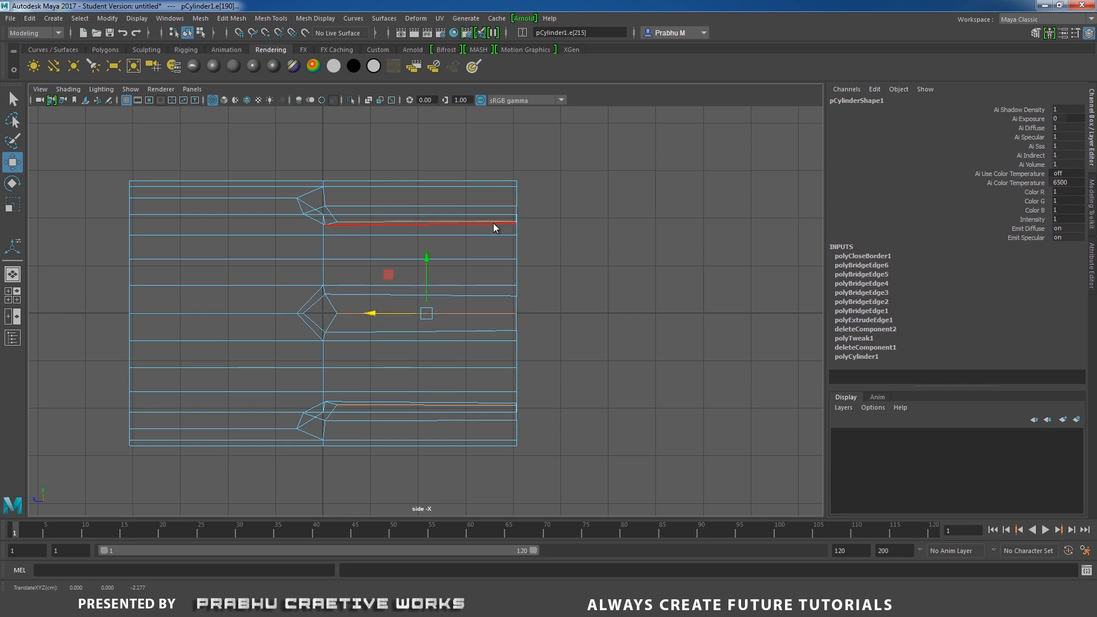
pyautogui.moveTo(490, 227); pyautogui.dragTo(459, 223, button='right')
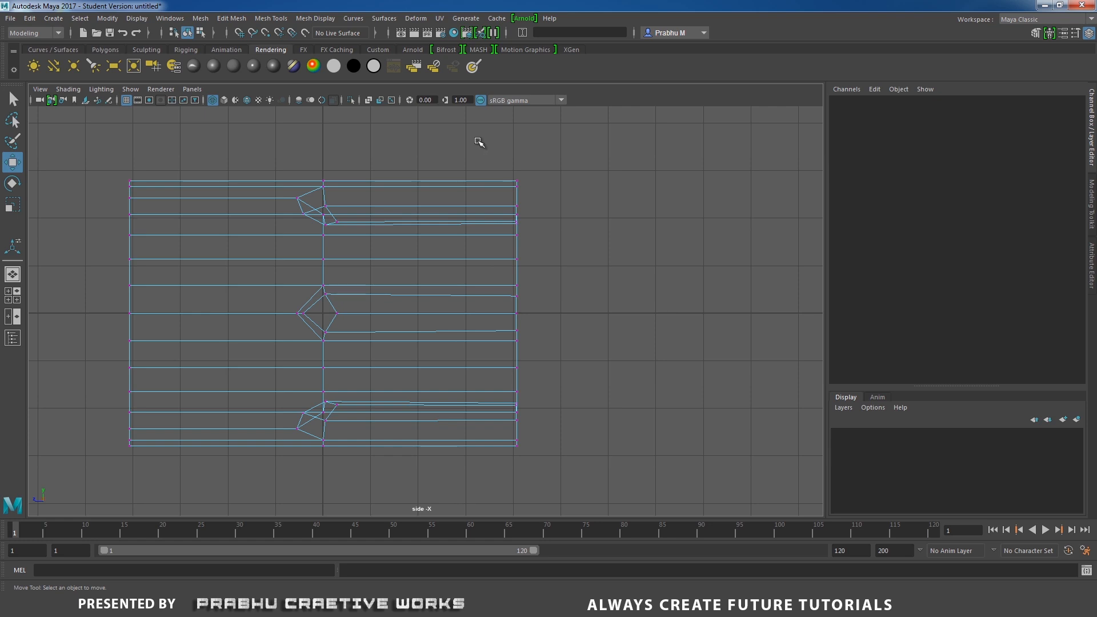
# Select the vertices at the cylinder's end in side view and try to scale them.
pyautogui.moveTo(479, 141); pyautogui.dragTo(594, 502)
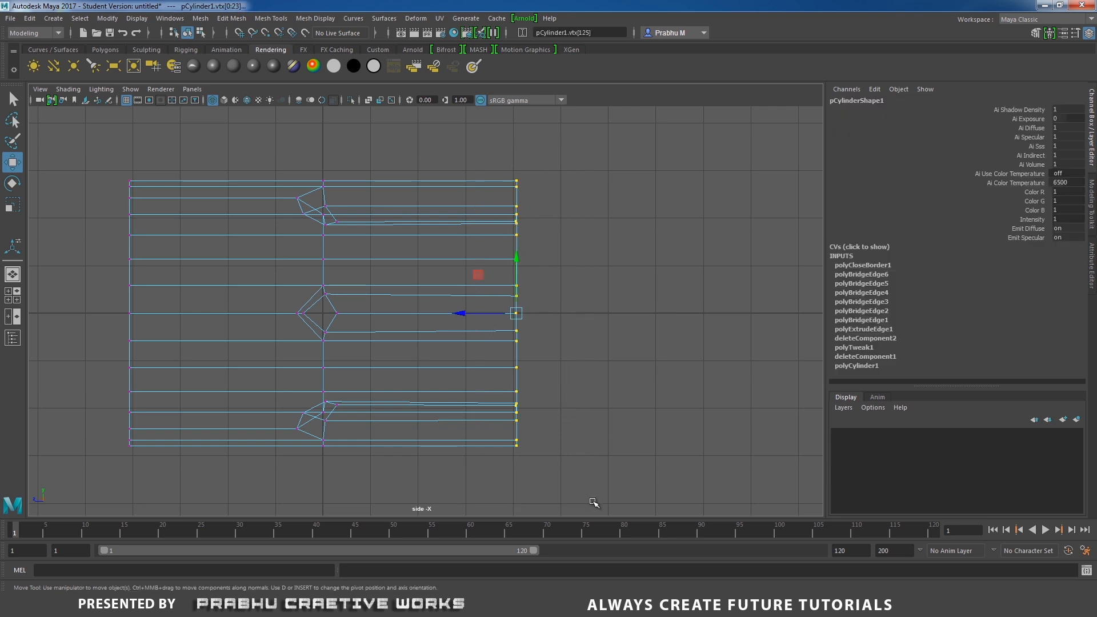
pyautogui.press('r')
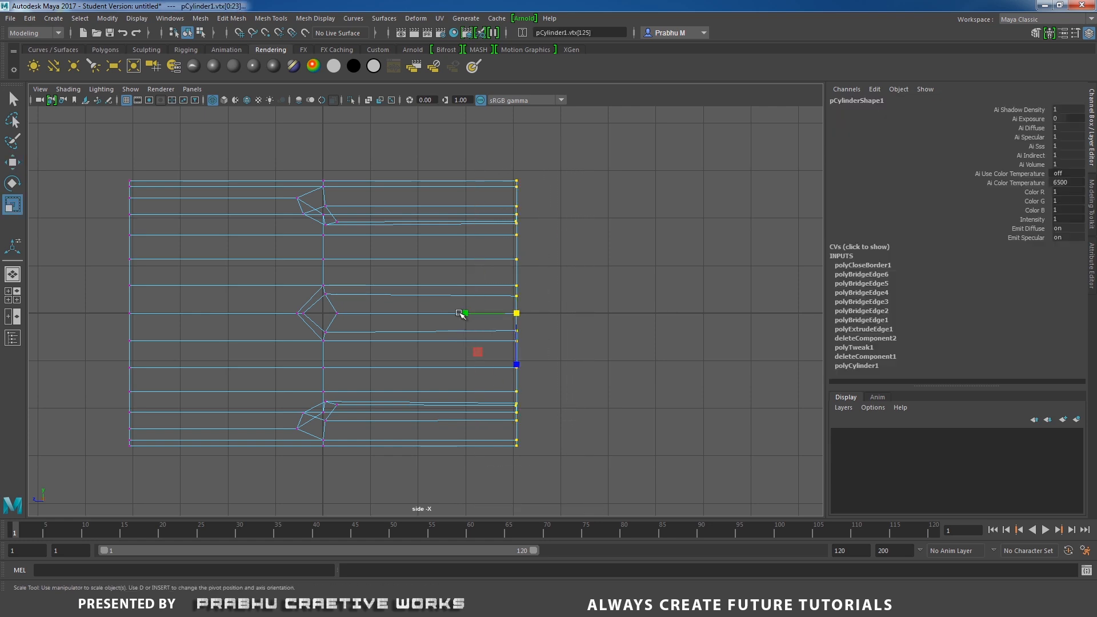
pyautogui.moveTo(464, 313); pyautogui.dragTo(467, 313)
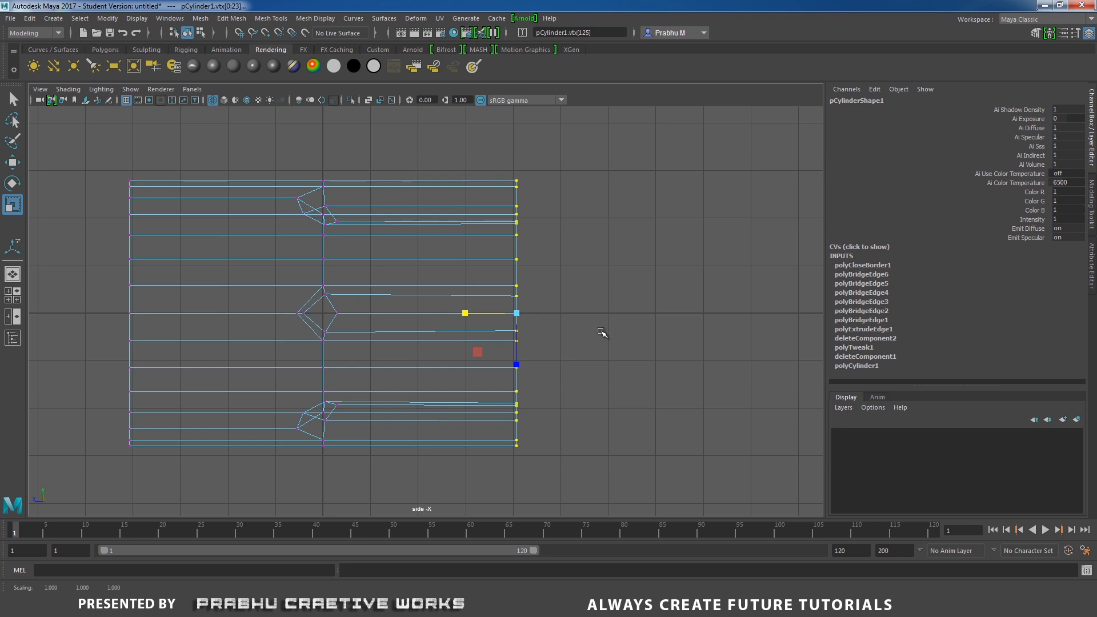
# Return to the perspective view in shaded mode and preview the model with smooth mesh display.
pyautogui.press('space')
pyautogui.moveTo(601, 332); pyautogui.dragTo(605, 297)
pyautogui.keyDown('alt'); pyautogui.moveTo(611, 343); pyautogui.dragTo(653, 352); pyautogui.keyUp('alt')
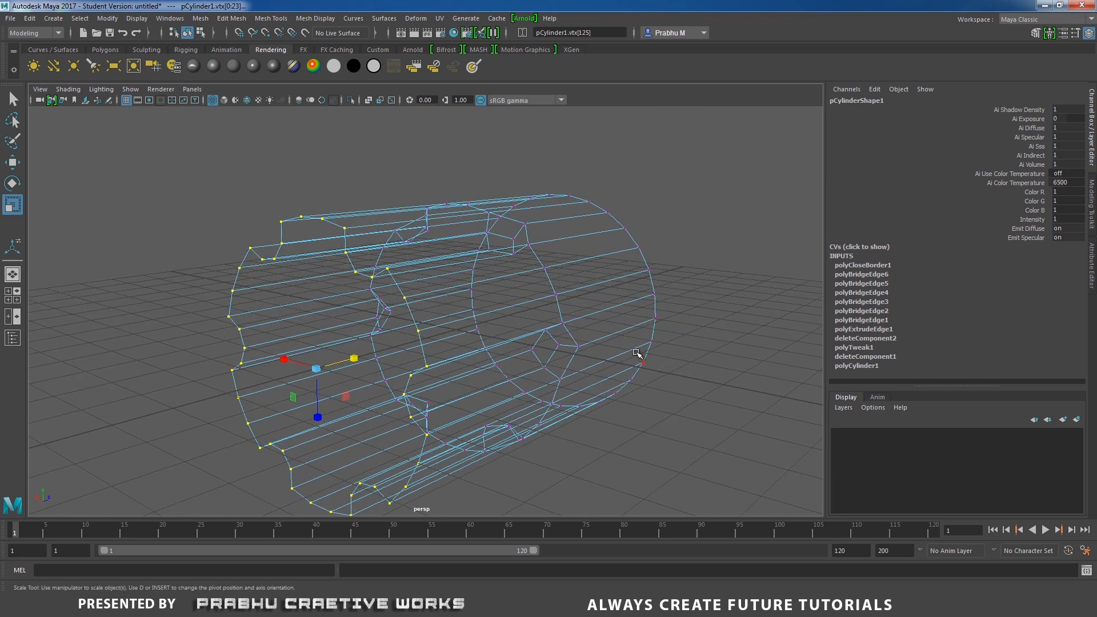
pyautogui.press('5')
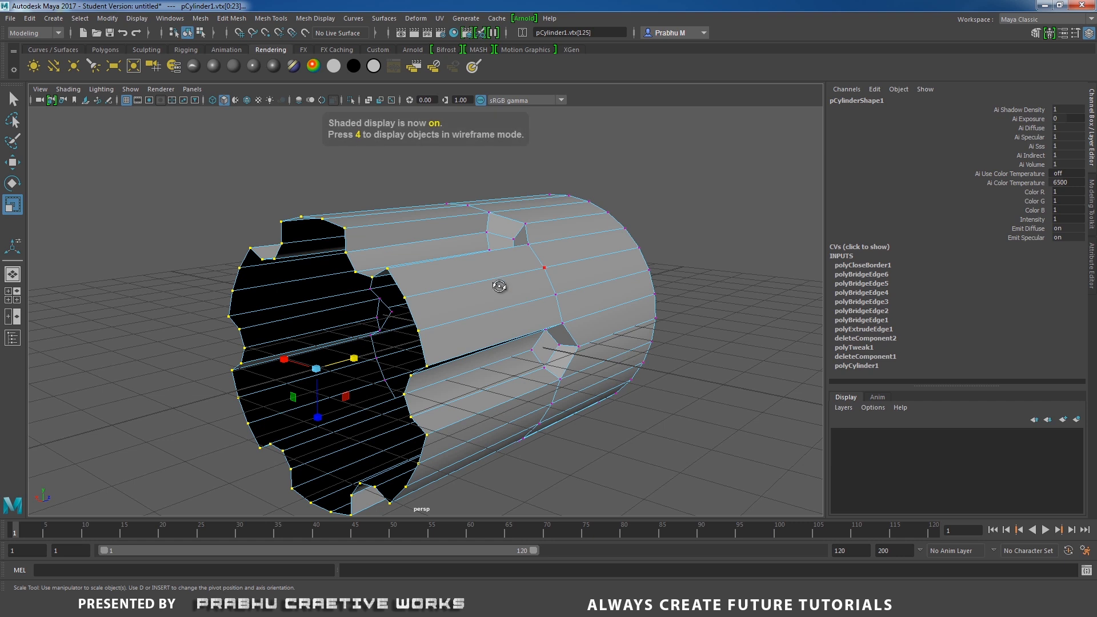
pyautogui.keyDown('alt'); pyautogui.moveTo(636, 352); pyautogui.dragTo(465, 307); pyautogui.keyUp('alt')
pyautogui.moveTo(457, 266); pyautogui.dragTo(502, 245, button='right')
pyautogui.keyDown('alt'); pyautogui.moveTo(508, 314); pyautogui.dragTo(523, 333); pyautogui.keyUp('alt')
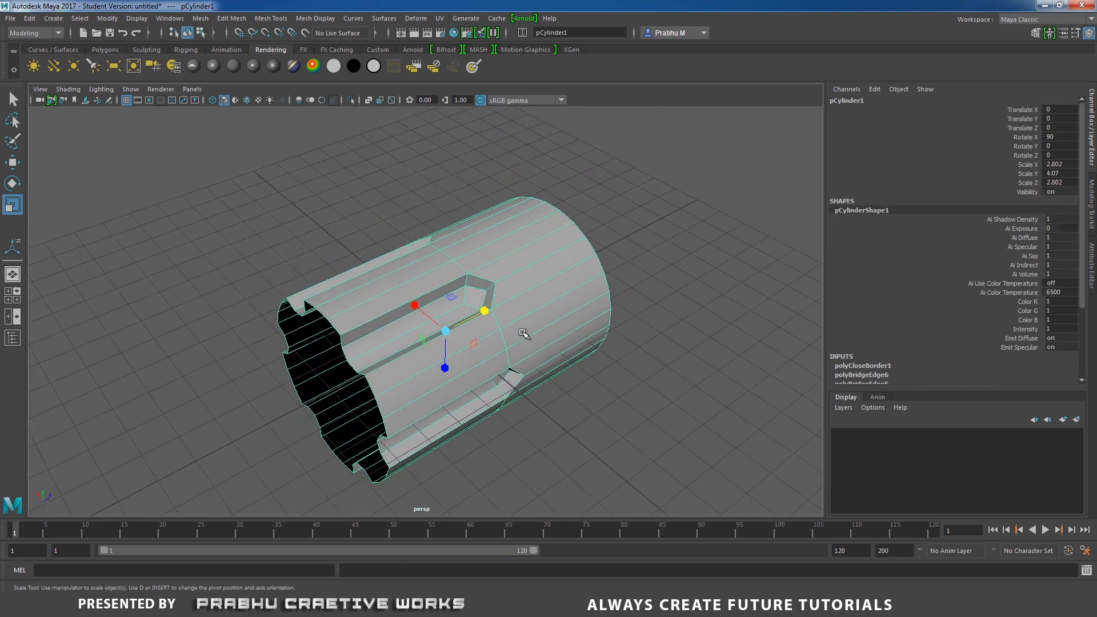
pyautogui.press('3')
pyautogui.click(688, 272)
pyautogui.keyDown('alt'); pyautogui.moveTo(688, 272); pyautogui.dragTo(543, 379); pyautogui.keyUp('alt')
pyautogui.click(494, 318)
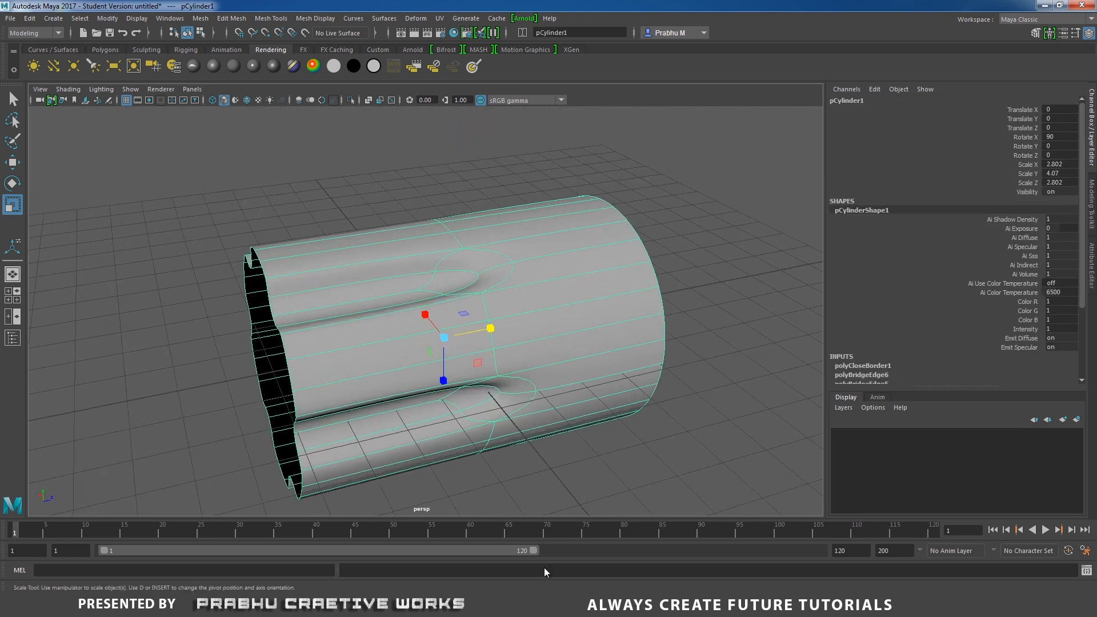
pyautogui.click(591, 605)
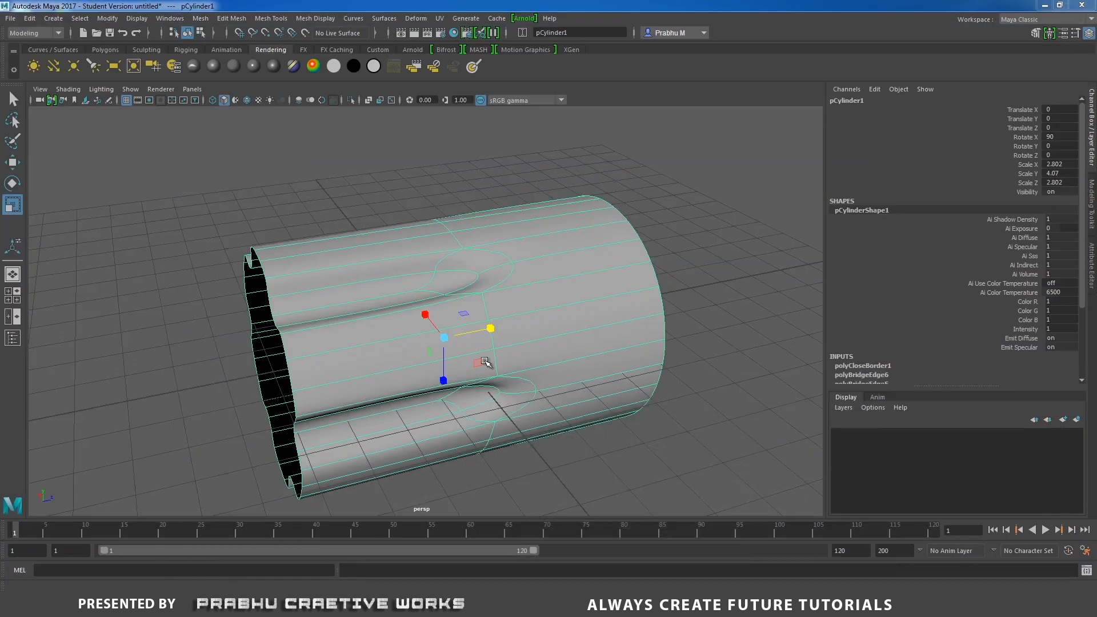
pyautogui.press('1')
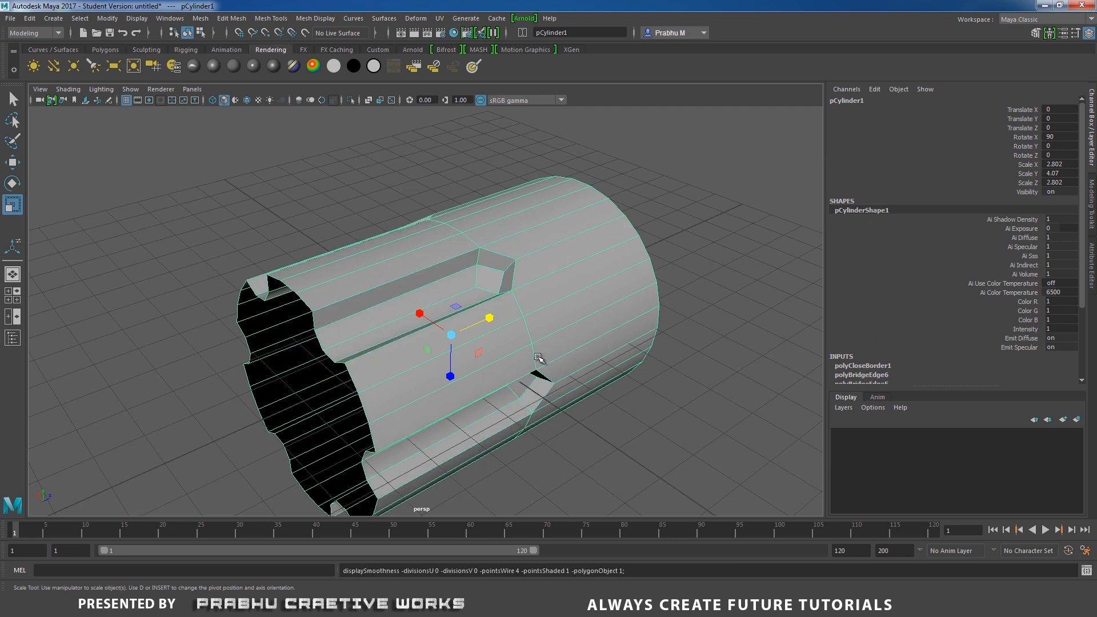
# Insert two edge loops on either side of the cylinder's middle ring.
pyautogui.keyDown('alt'); pyautogui.moveTo(534, 369); pyautogui.dragTo(493, 355); pyautogui.keyUp('alt')
pyautogui.keyDown('shift'); pyautogui.moveTo(548, 300); pyautogui.dragTo(523, 318, button='right'); pyautogui.keyUp('shift')
pyautogui.keyDown('alt'); pyautogui.moveTo(523, 319); pyautogui.dragTo(486, 310); pyautogui.keyUp('alt')
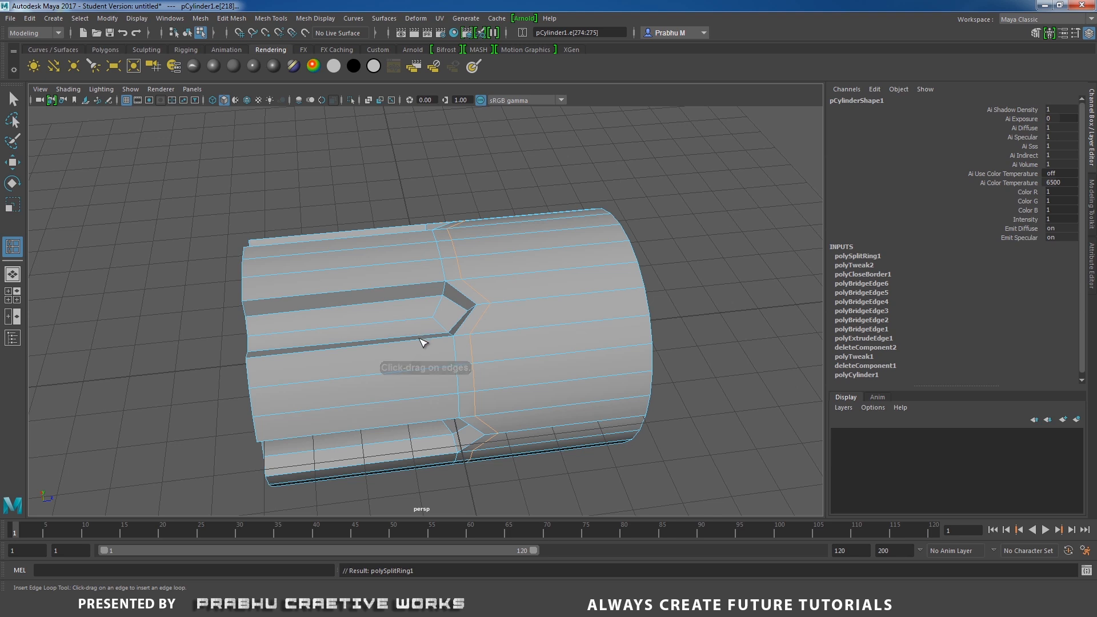
pyautogui.moveTo(425, 340); pyautogui.dragTo(434, 343)
pyautogui.keyDown('alt'); pyautogui.moveTo(434, 342); pyautogui.dragTo(359, 318); pyautogui.keyUp('alt')
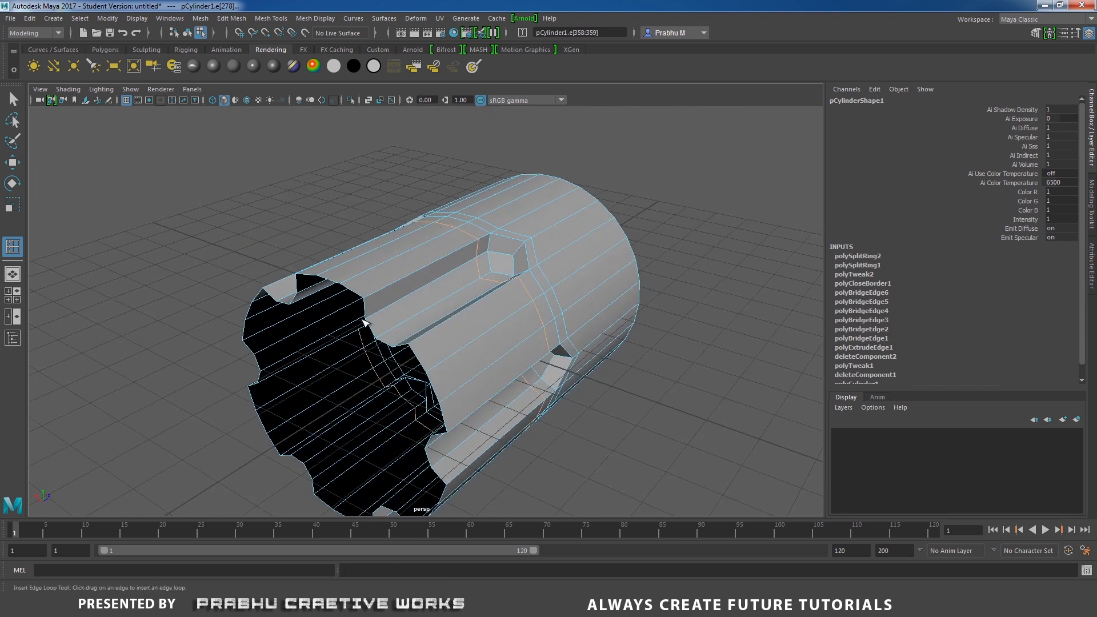
# Preview the smoothed mesh to check how the new edge loops hold the shape.
pyautogui.press('3')
pyautogui.press('w')
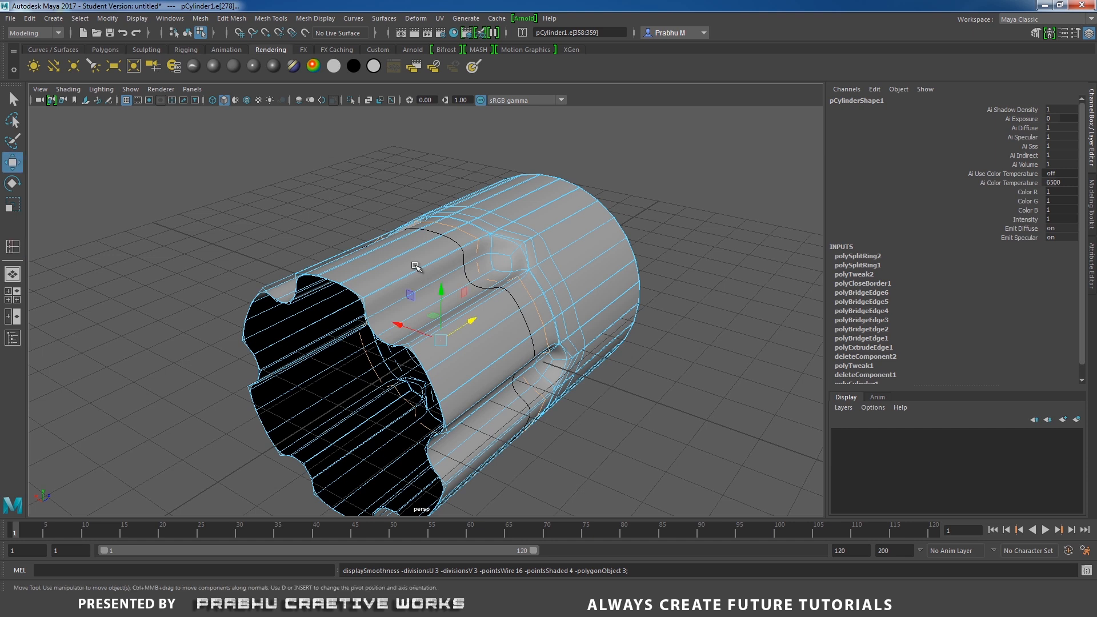
pyautogui.moveTo(417, 260); pyautogui.dragTo(477, 240, button='right')
pyautogui.click(650, 199)
pyautogui.keyDown('alt'); pyautogui.moveTo(650, 198); pyautogui.dragTo(454, 301); pyautogui.keyUp('alt')
pyautogui.keyDown('alt'); pyautogui.moveTo(426, 343); pyautogui.dragTo(379, 289); pyautogui.keyUp('alt')
pyautogui.click(346, 314)
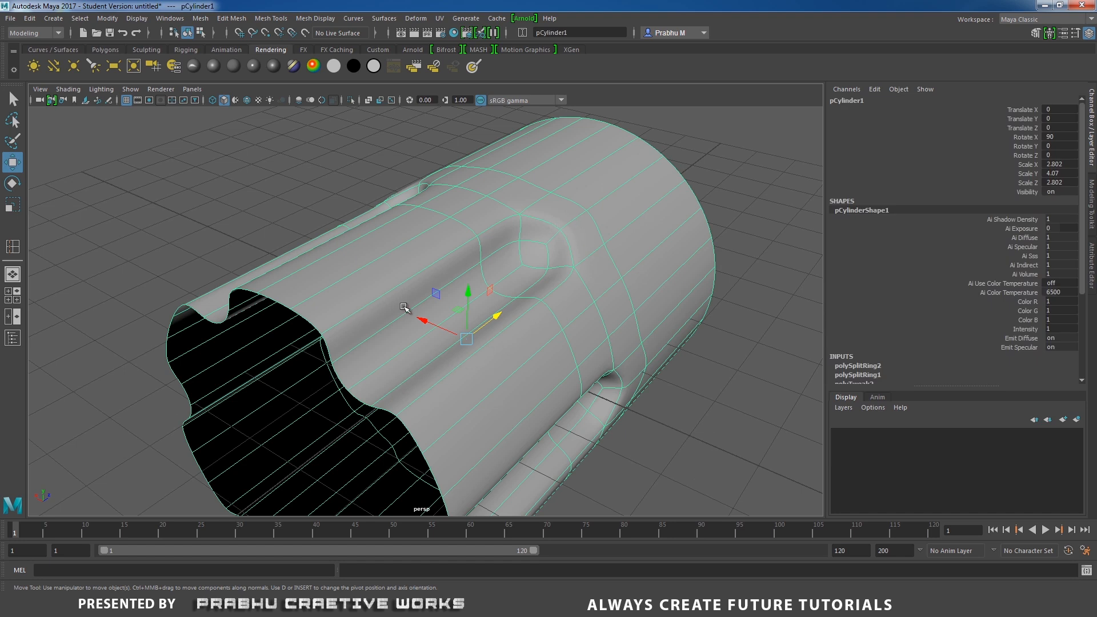
# Insert support edge loops alongside the edges of one groove on the cylinder with the Insert Edge Loop Tool.
pyautogui.keyDown('shift'); pyautogui.rightClick(541, 247); pyautogui.keyUp('shift')
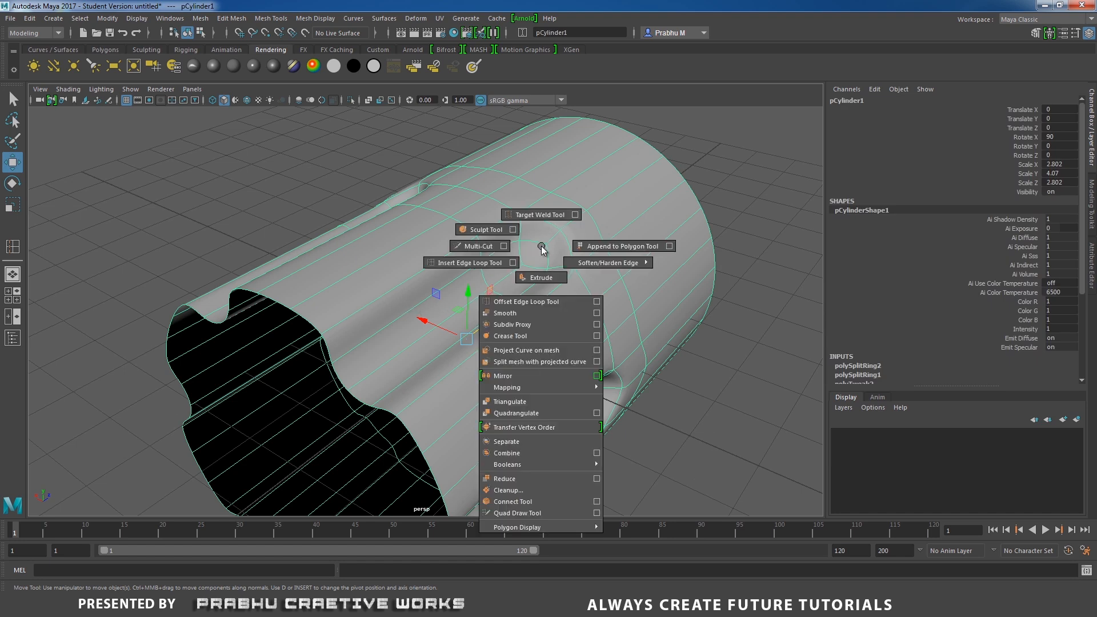
pyautogui.click(478, 264)
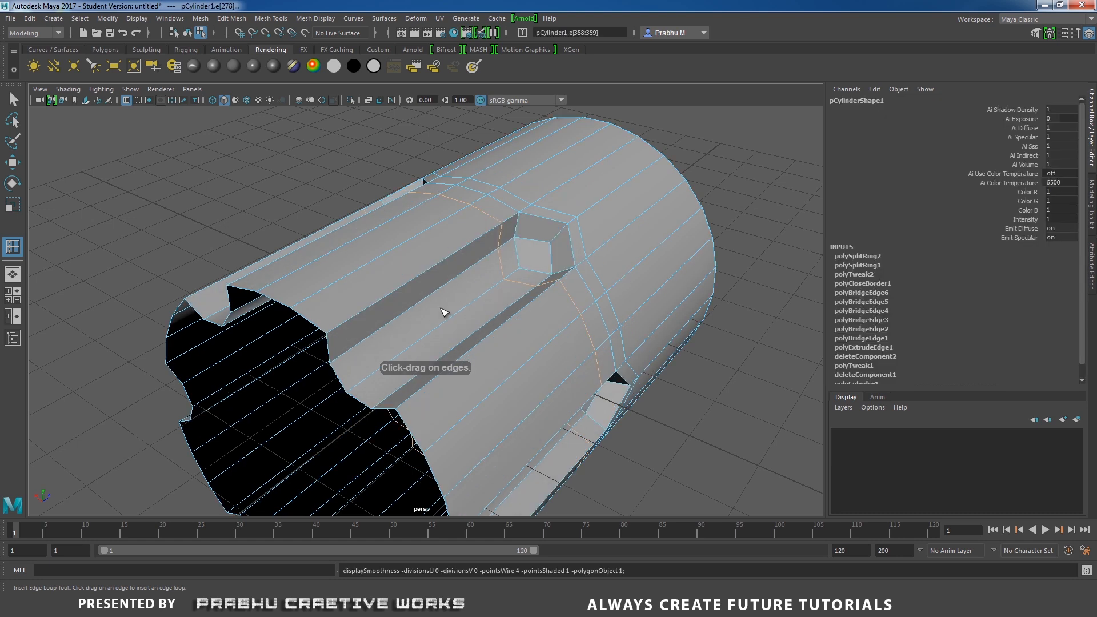
pyautogui.keyDown('alt'); pyautogui.moveTo(425, 309); pyautogui.dragTo(478, 292); pyautogui.keyUp('alt')
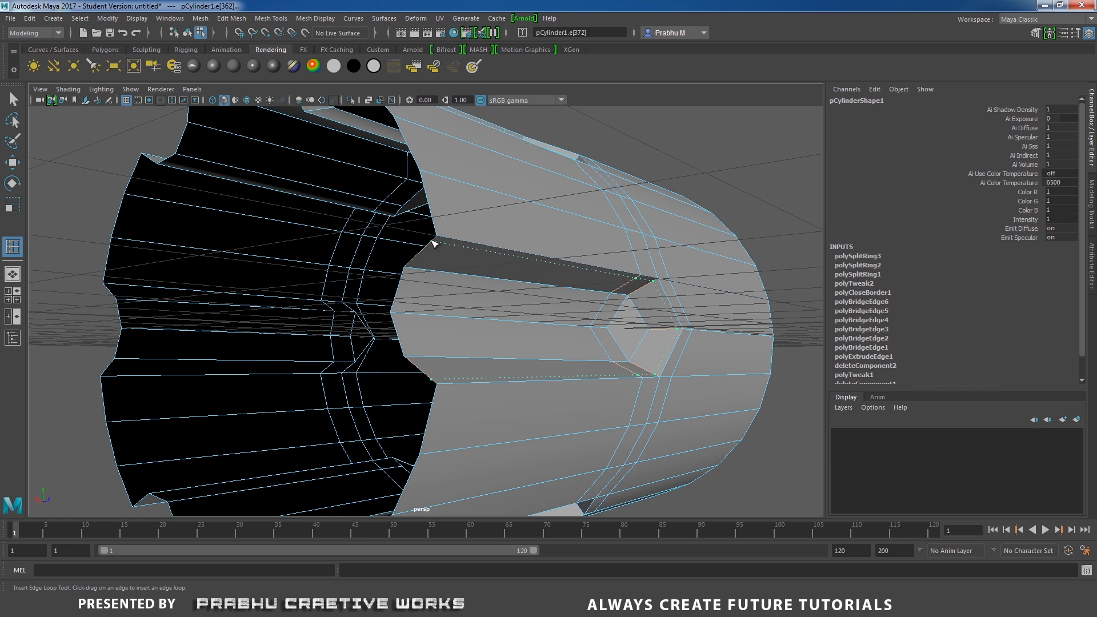
pyautogui.moveTo(436, 241); pyautogui.dragTo(437, 242)
pyautogui.keyDown('alt'); pyautogui.moveTo(437, 241); pyautogui.dragTo(569, 371); pyautogui.keyUp('alt')
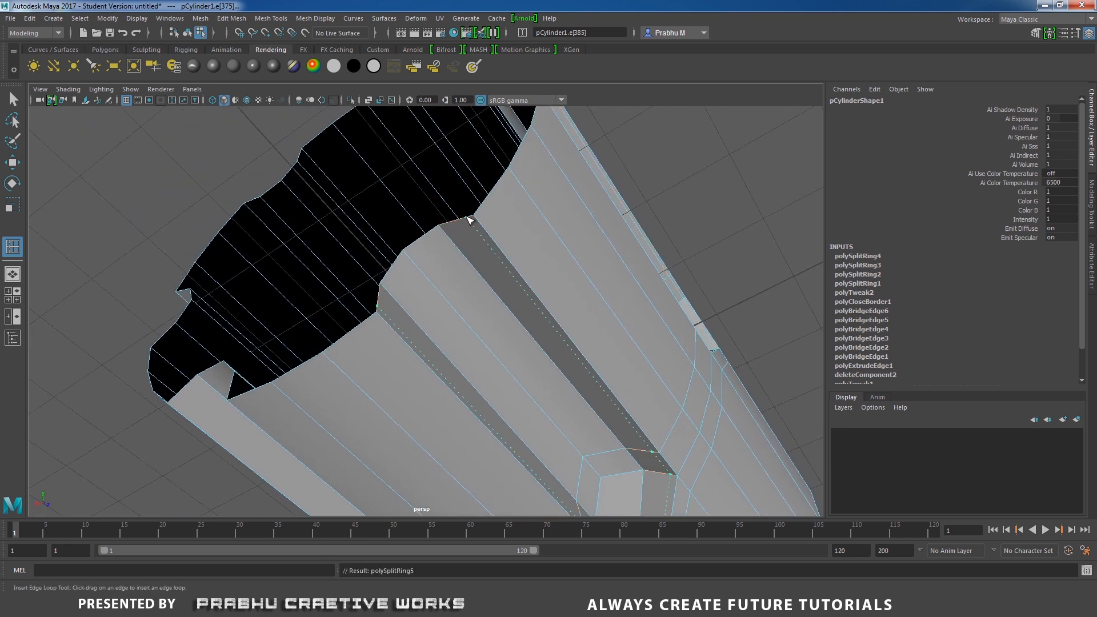
pyautogui.moveTo(468, 220); pyautogui.dragTo(468, 221)
pyautogui.keyDown('alt'); pyautogui.moveTo(470, 308); pyautogui.dragTo(502, 326); pyautogui.keyUp('alt')
pyautogui.keyDown('alt'); pyautogui.moveTo(502, 326); pyautogui.dragTo(691, 452, button='right'); pyautogui.keyUp('alt')
pyautogui.click(350, 195)
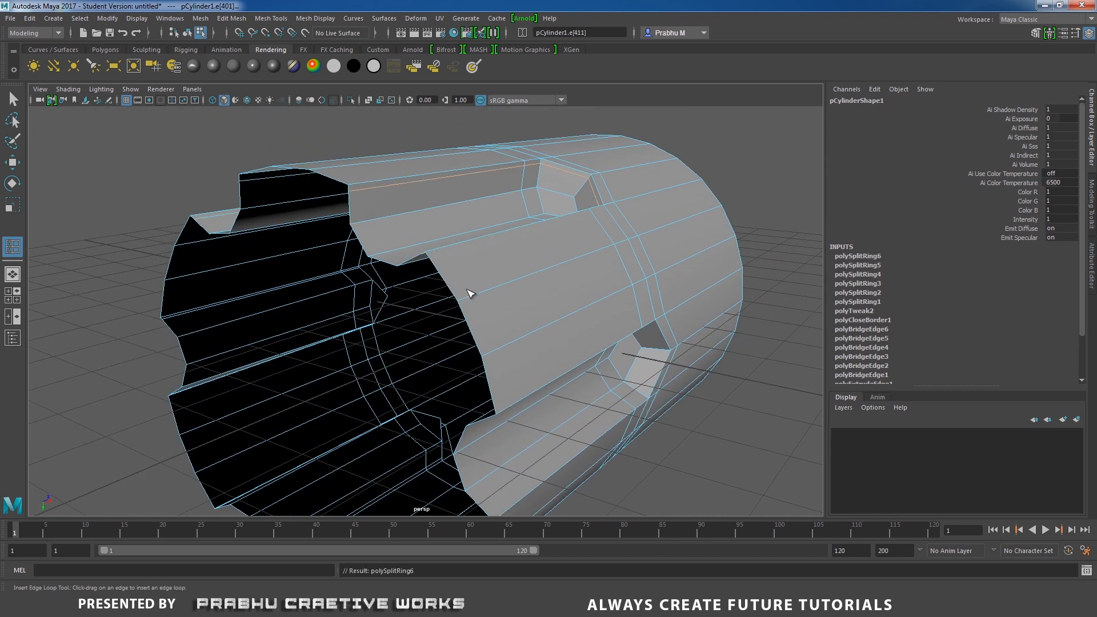
# Insert support edge loops alongside the edges of the other groove on the cylinder.
pyautogui.keyDown('alt'); pyautogui.moveTo(465, 293); pyautogui.dragTo(450, 272); pyautogui.keyUp('alt')
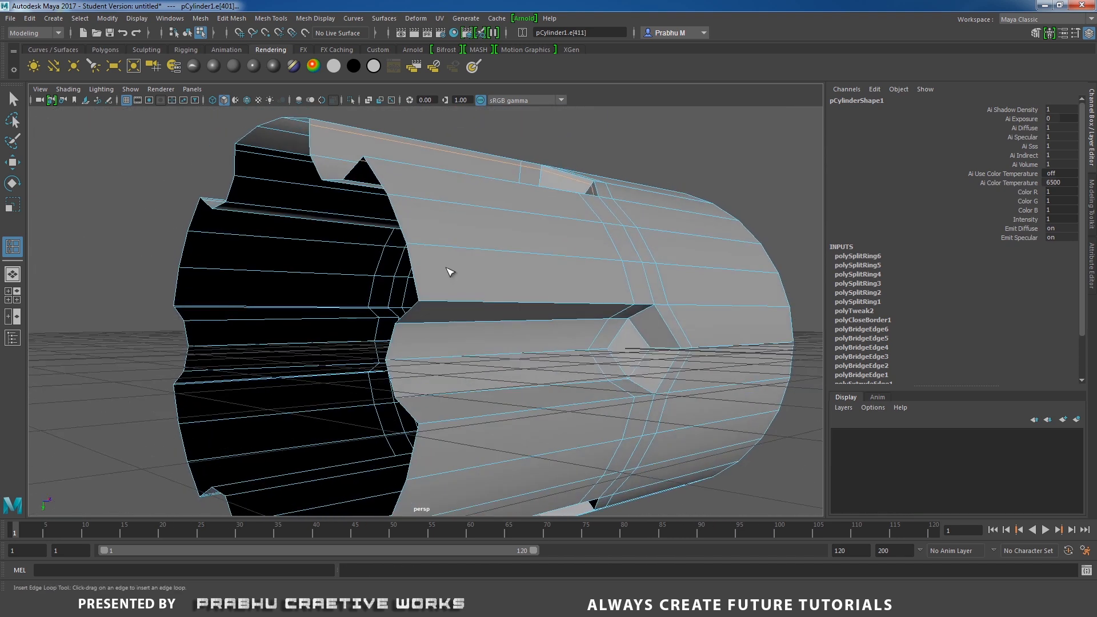
pyautogui.click(415, 307)
pyautogui.keyDown('alt'); pyautogui.moveTo(415, 308); pyautogui.dragTo(480, 345); pyautogui.keyUp('alt')
pyautogui.keyDown('alt'); pyautogui.moveTo(479, 345); pyautogui.dragTo(559, 298, button='right'); pyautogui.keyUp('alt')
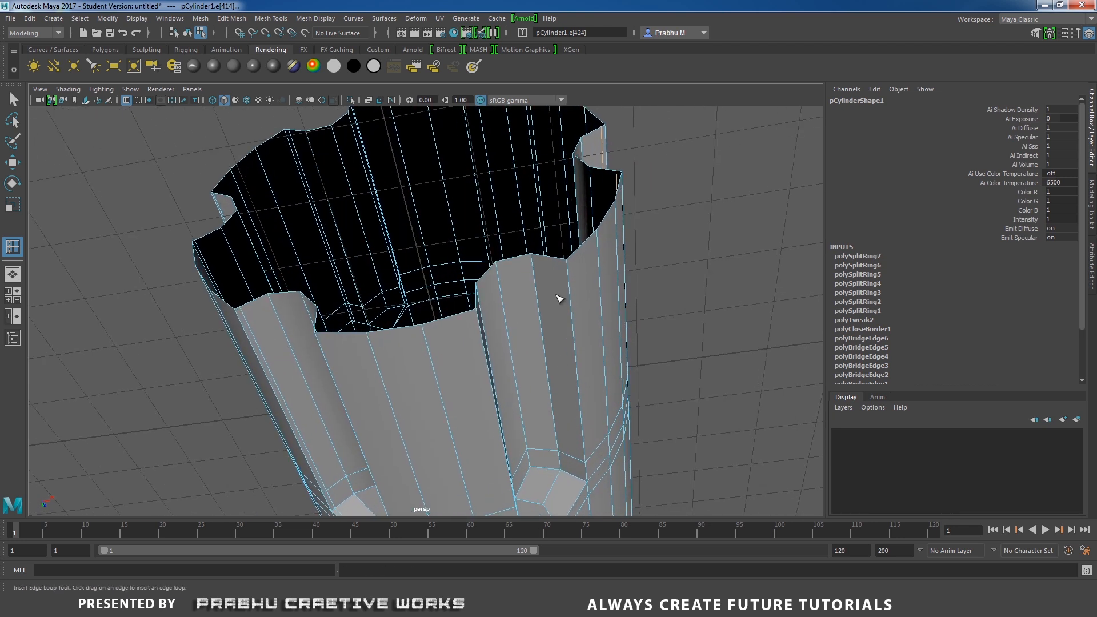
pyautogui.click(562, 260)
pyautogui.keyDown('alt'); pyautogui.moveTo(551, 264); pyautogui.dragTo(371, 274); pyautogui.keyUp('alt')
# Preview the smoothed cylinder in object mode and compare it with the reference render.
pyautogui.press('w')
pyautogui.rightClick(417, 250)
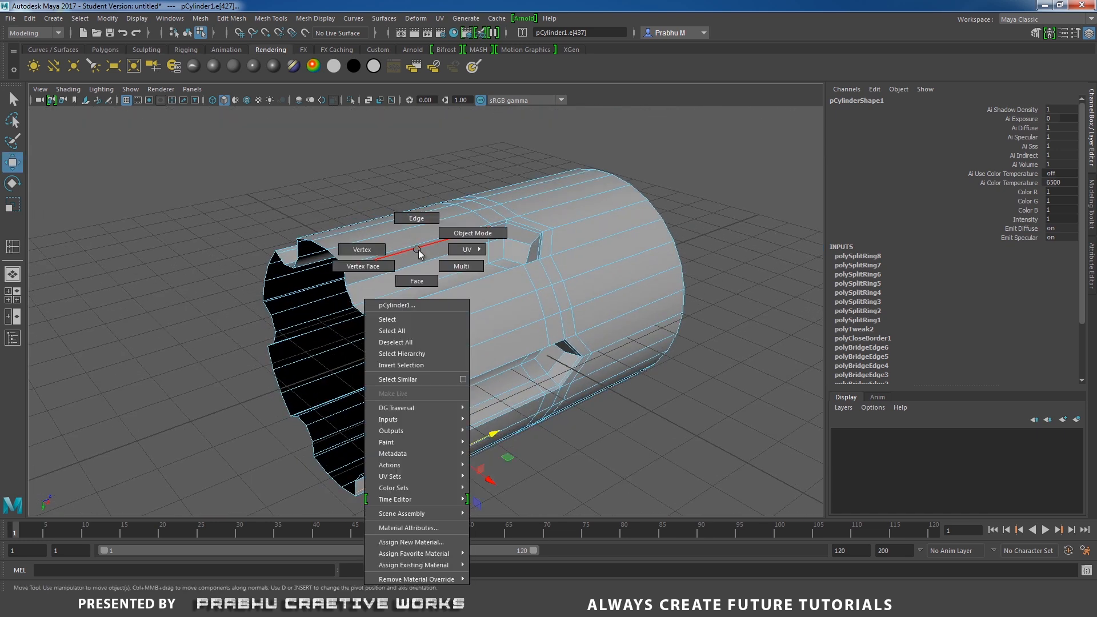
pyautogui.click(477, 234)
pyautogui.keyDown('alt'); pyautogui.moveTo(503, 371); pyautogui.dragTo(467, 354); pyautogui.keyUp('alt')
pyautogui.press('3')
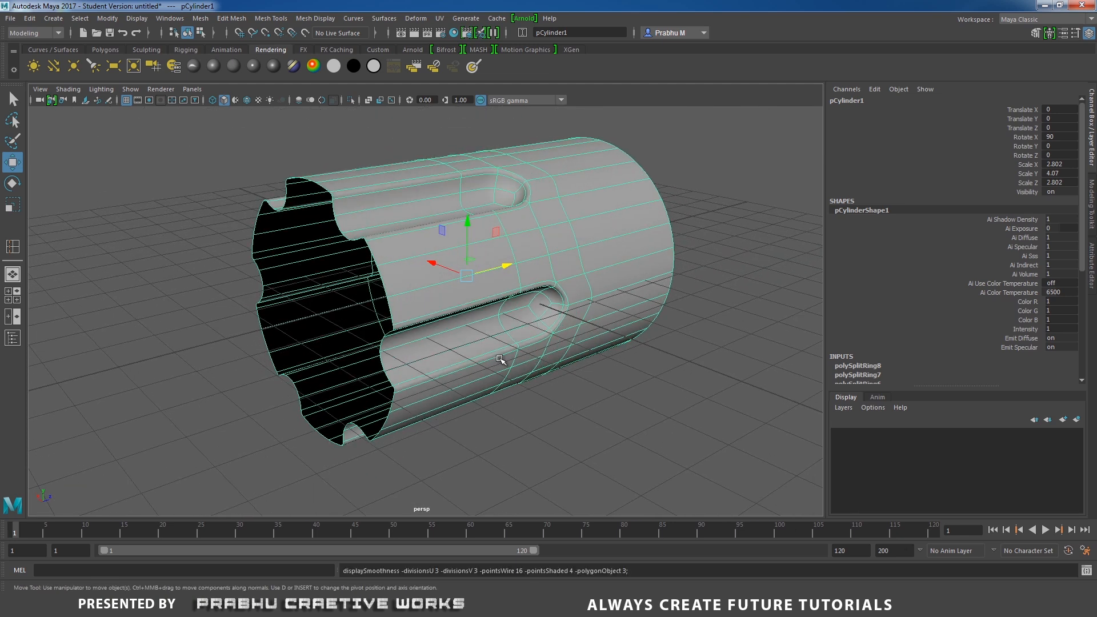
pyautogui.click(625, 373)
pyautogui.keyDown('alt'); pyautogui.moveTo(619, 375); pyautogui.dragTo(478, 228); pyautogui.keyUp('alt')
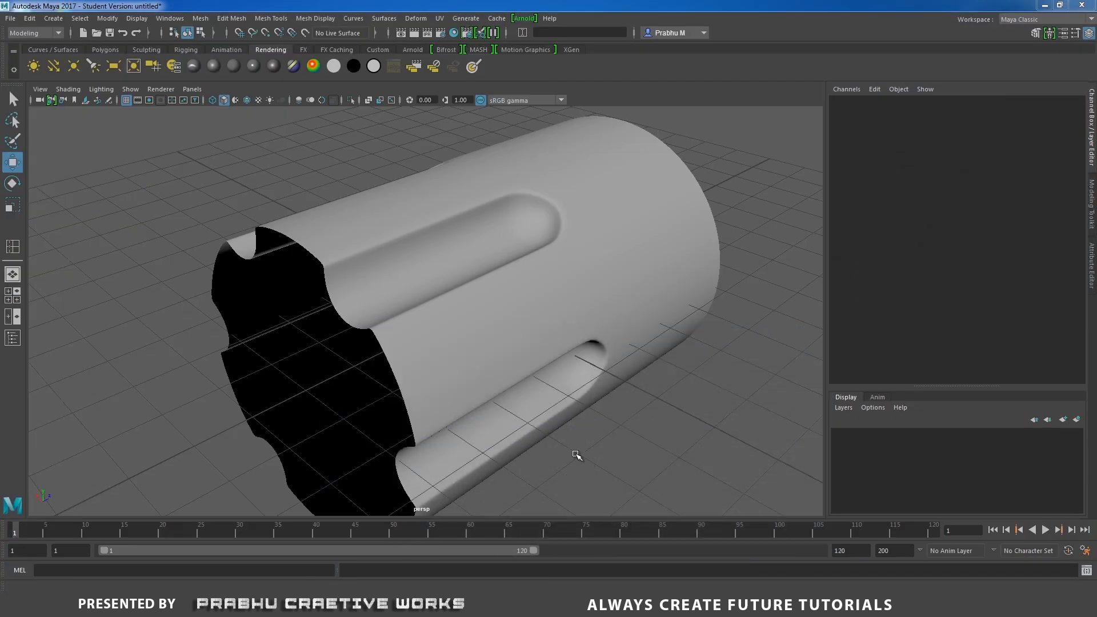
pyautogui.click(387, 346)
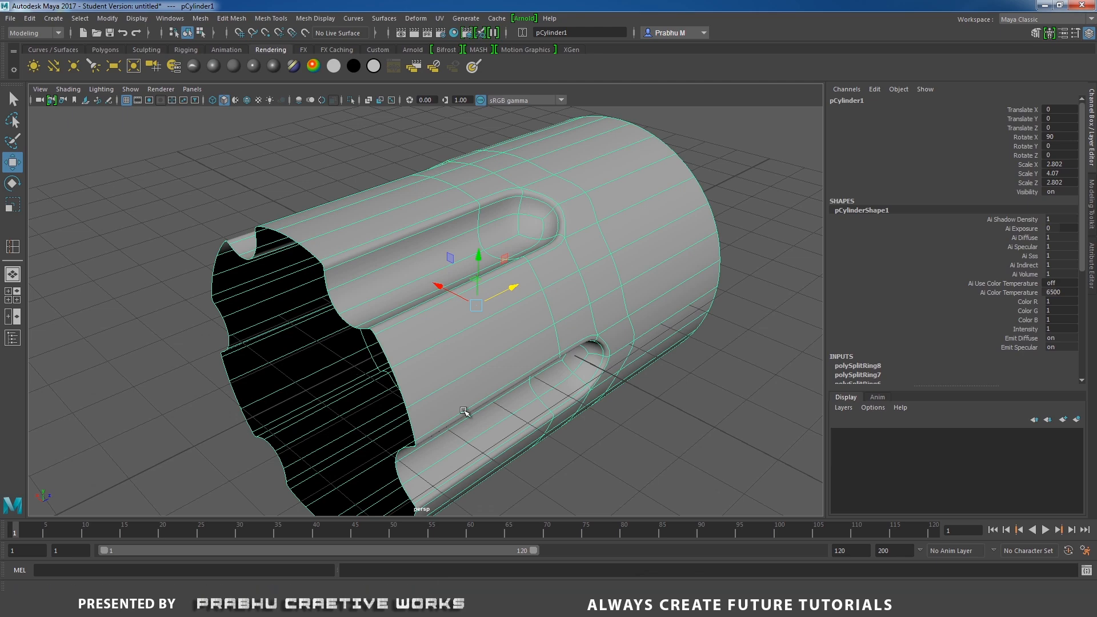
pyautogui.scroll(-2, 465, 411)
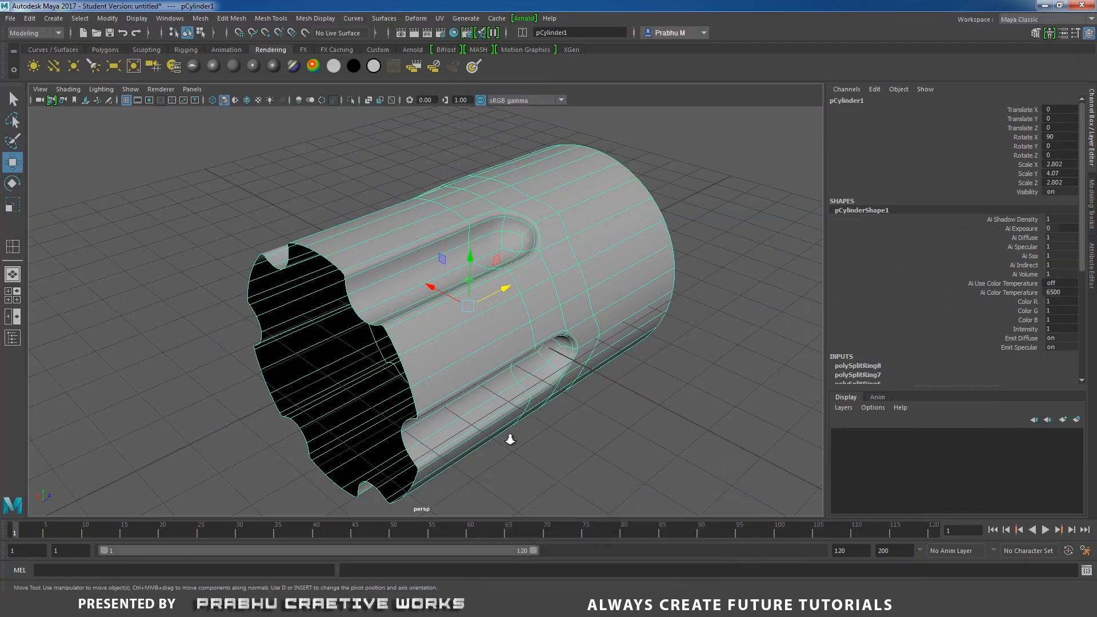
pyautogui.scroll(-3, 509, 441)
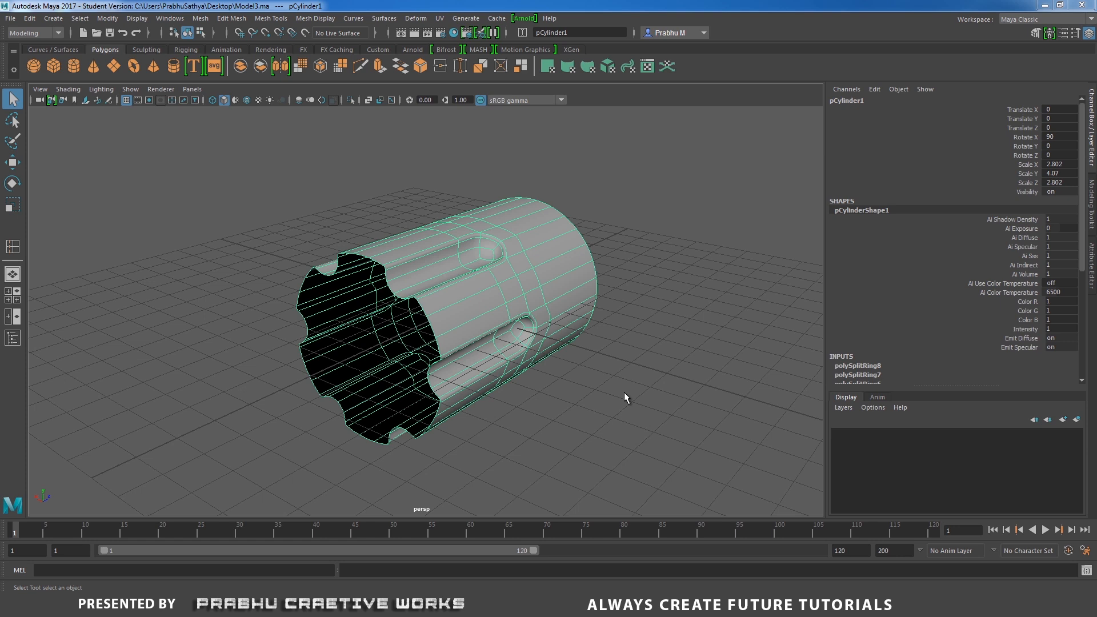
pyautogui.press('1')
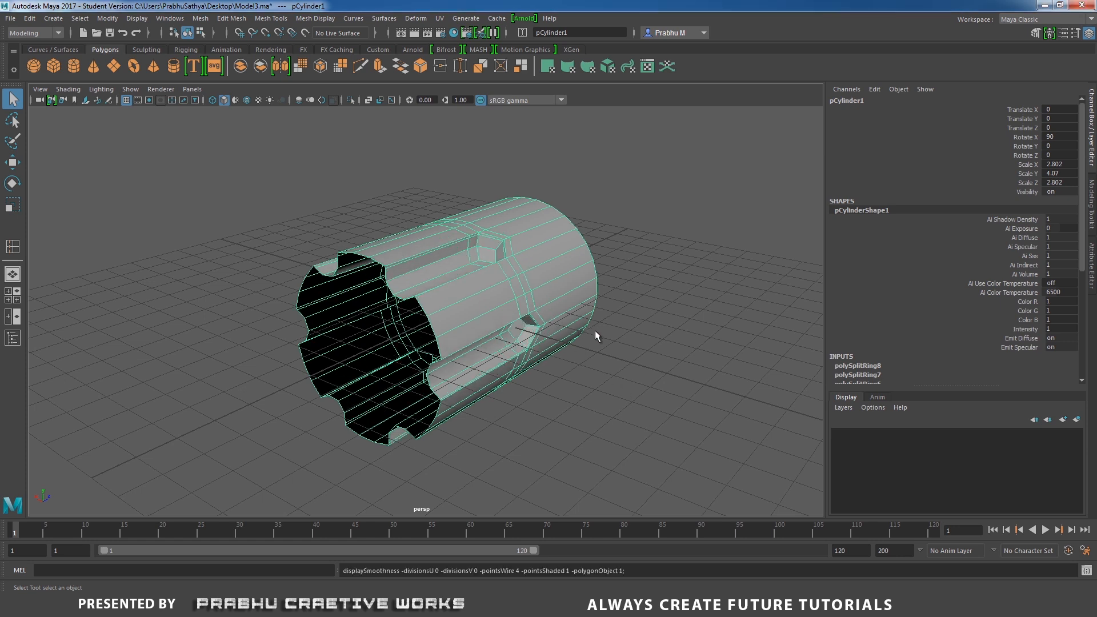
# Create a polygon pipe and move it out toward the cylinder's open end.
pyautogui.press('space')
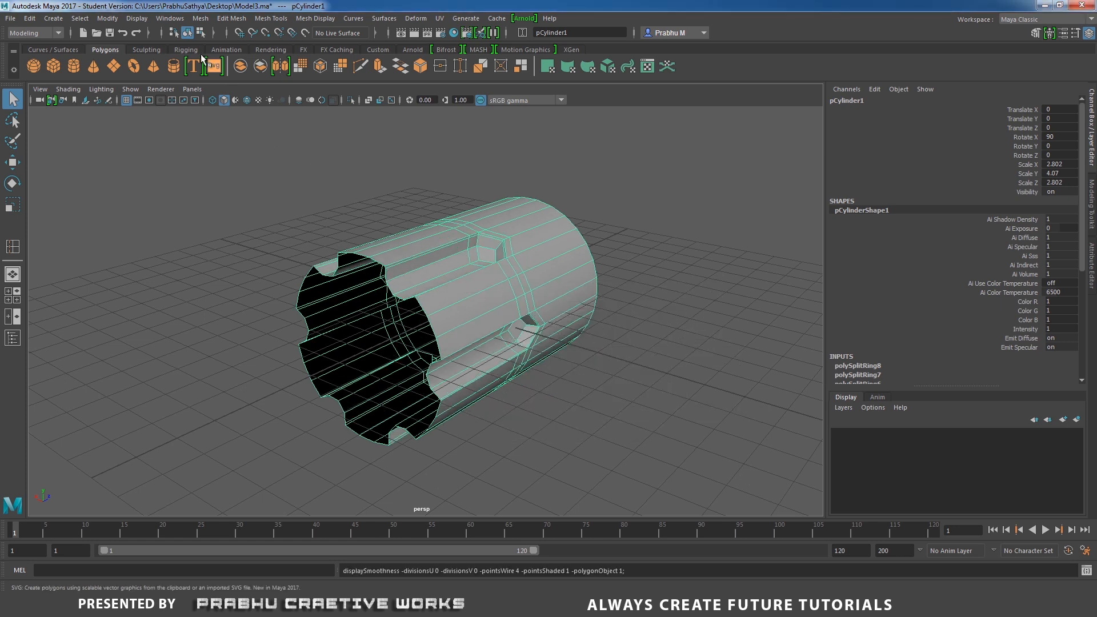
pyautogui.click(173, 67)
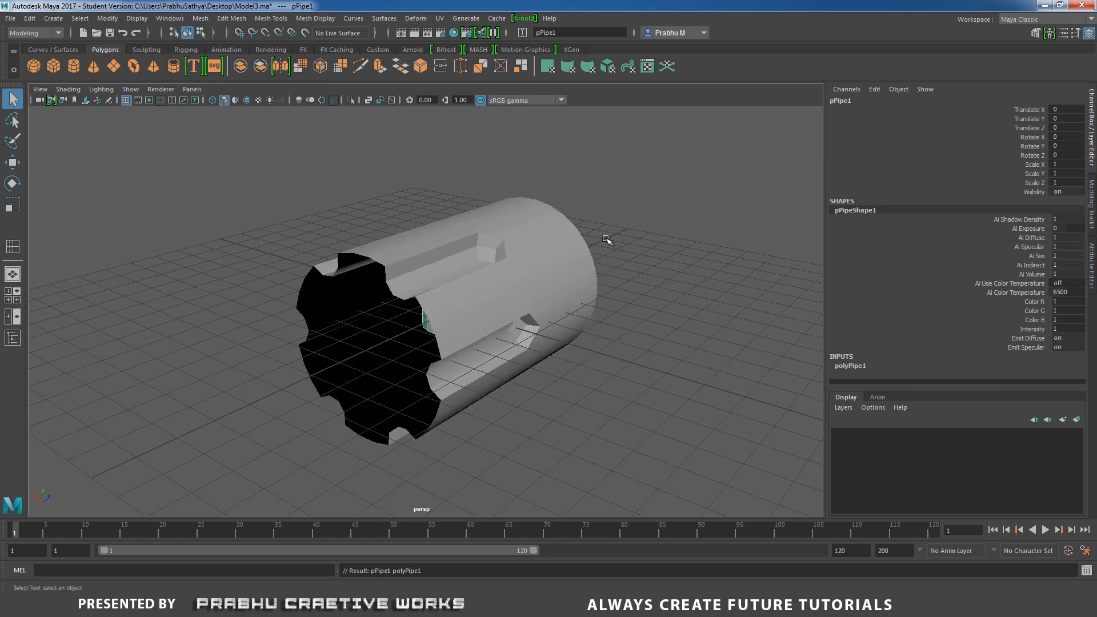
pyautogui.press('w')
pyautogui.moveTo(487, 293); pyautogui.dragTo(331, 363)
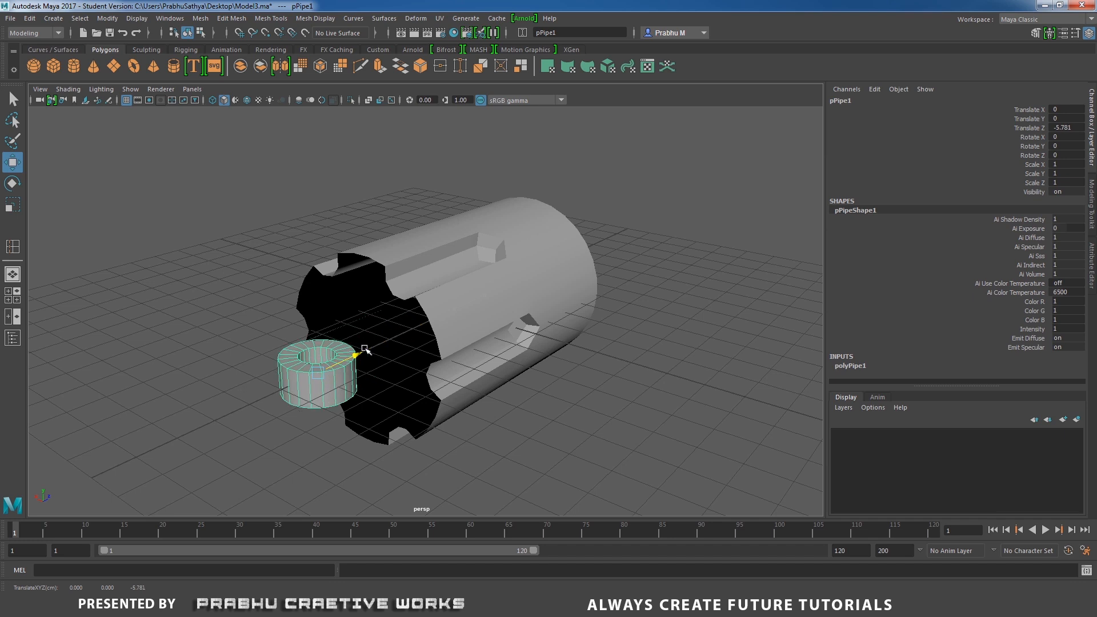
# Set the pipe's Rotate X to 90 in the front view.
pyautogui.press('space')
pyautogui.moveTo(469, 328); pyautogui.dragTo(472, 372)
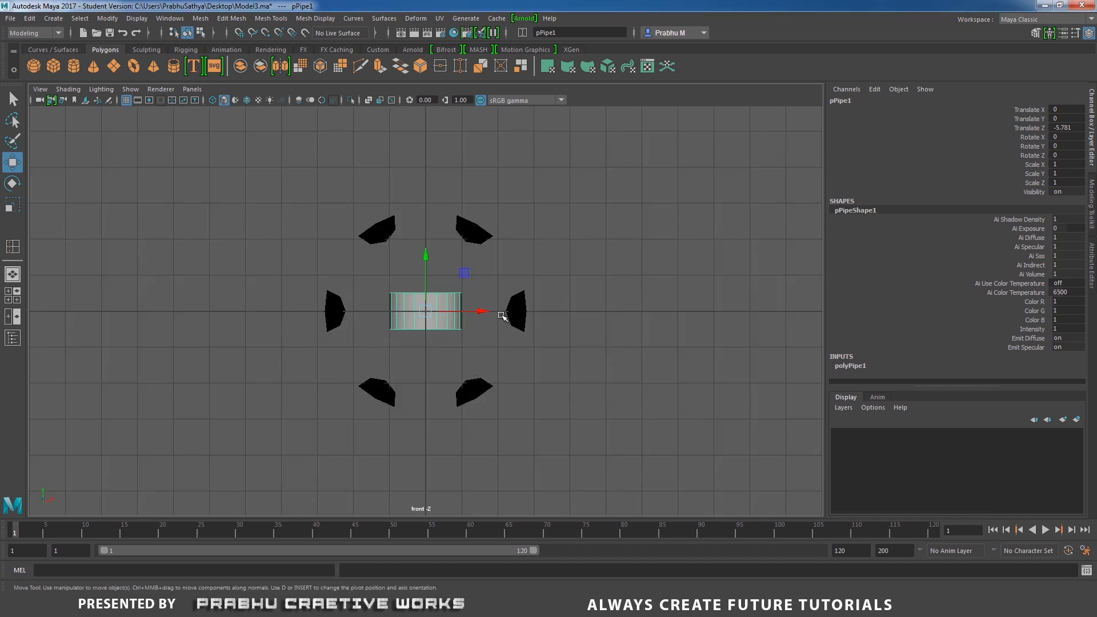
pyautogui.click(1067, 137)
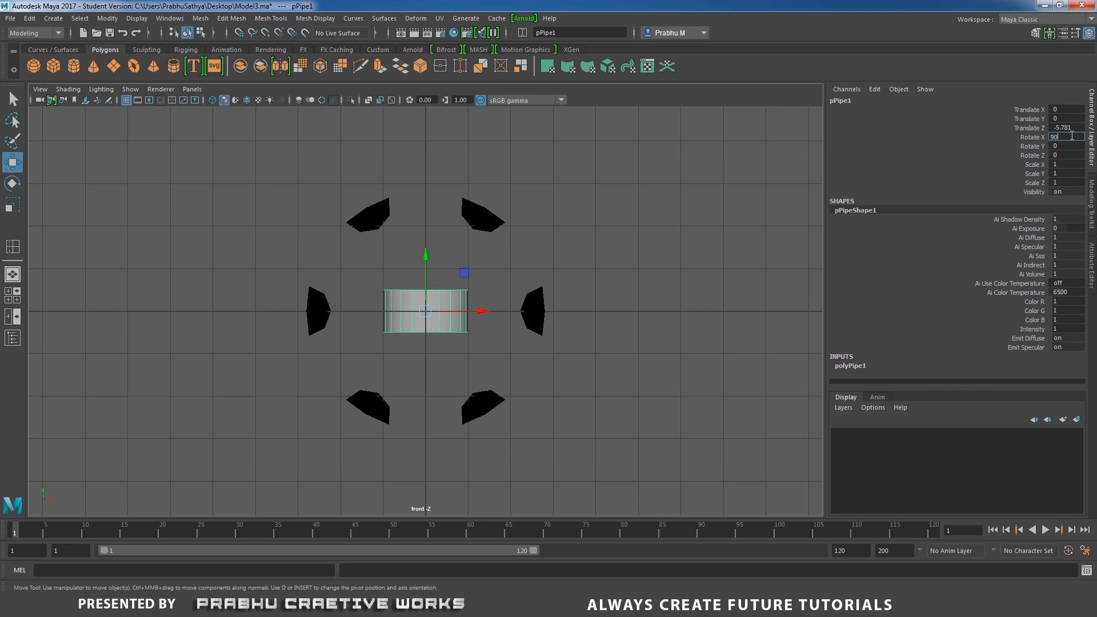
pyautogui.write('90')
pyautogui.press('Return')
# Set the pipe's radius to 0.7 and its thickness to 0.2 in wireframe front view.
pyautogui.scroll(2, 741, 357)
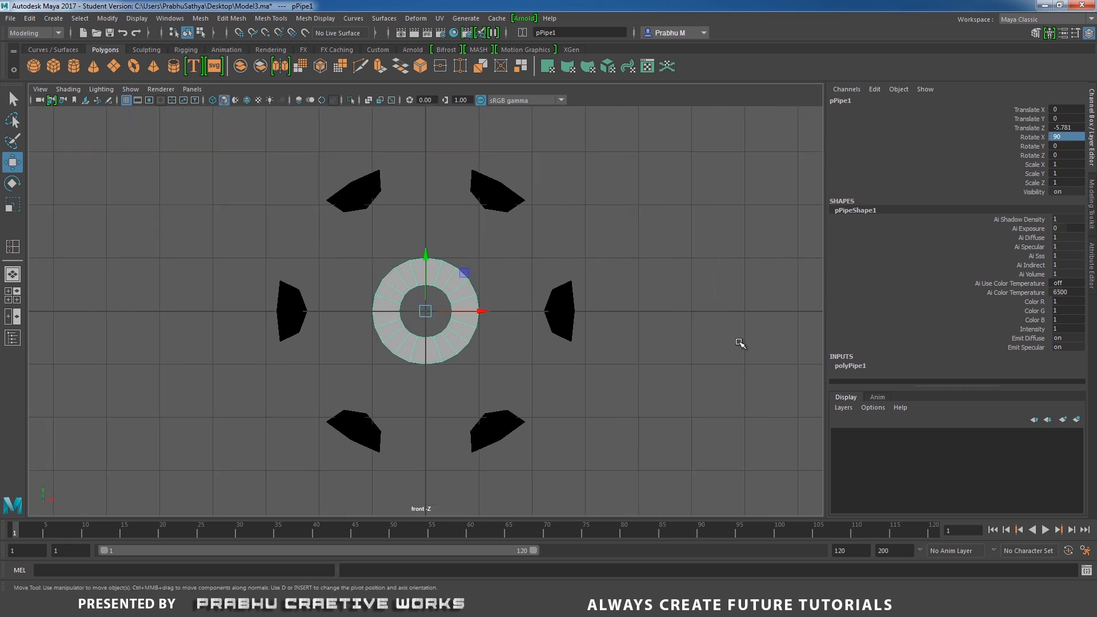
pyautogui.press('4')
pyautogui.keyDown('alt'); pyautogui.moveTo(646, 282); pyautogui.dragTo(657, 233, button='middle'); pyautogui.keyUp('alt')
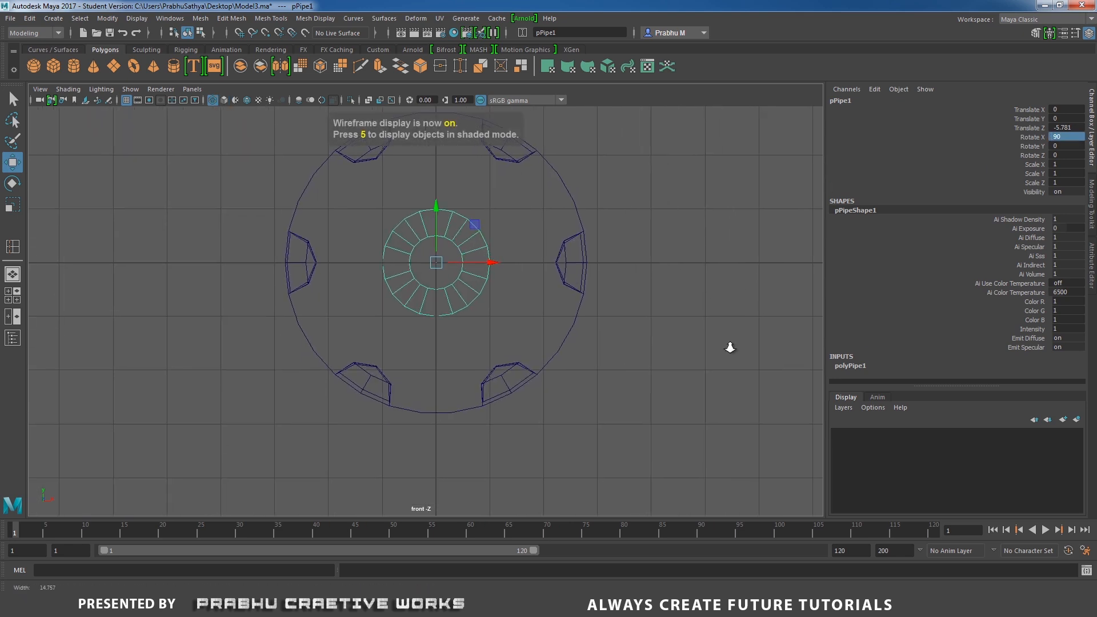
pyautogui.keyDown('alt'); pyautogui.moveTo(730, 348); pyautogui.dragTo(760, 357, button='right'); pyautogui.keyUp('alt')
pyautogui.keyDown('alt'); pyautogui.moveTo(612, 247); pyautogui.dragTo(612, 313, button='middle'); pyautogui.keyUp('alt')
pyautogui.keyDown('alt'); pyautogui.moveTo(612, 313); pyautogui.dragTo(706, 314, button='right'); pyautogui.keyUp('alt')
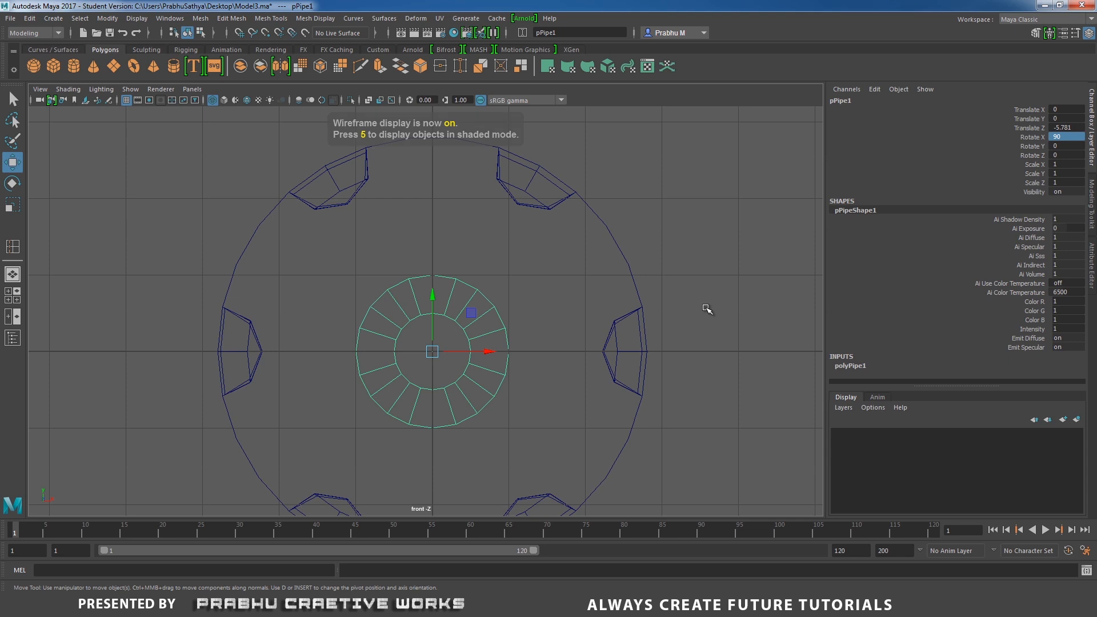
pyautogui.click(857, 367)
pyautogui.moveTo(1081, 301); pyautogui.dragTo(1094, 395)
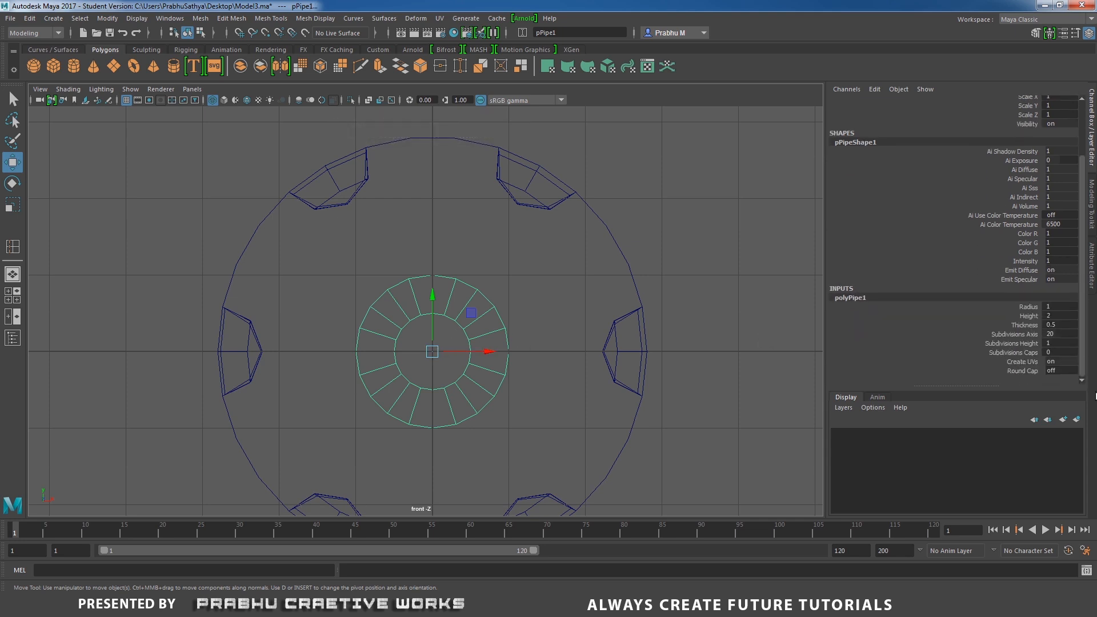
pyautogui.doubleClick(1061, 307)
pyautogui.write('0.7')
pyautogui.press('Return')
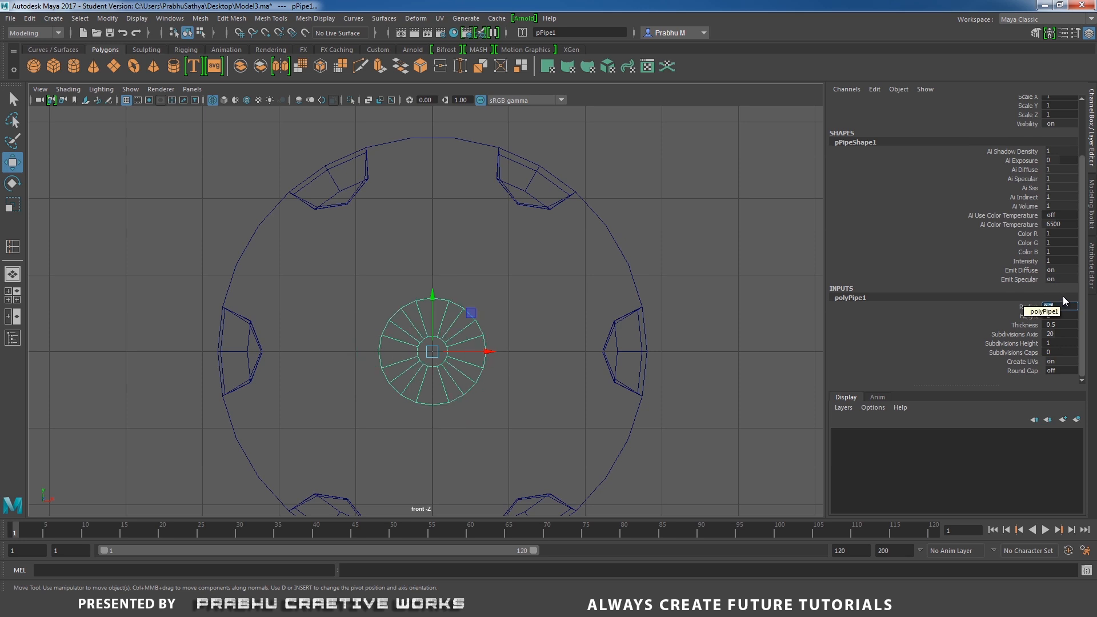
pyautogui.click(1056, 325)
pyautogui.write('0.2')
pyautogui.press('Return')
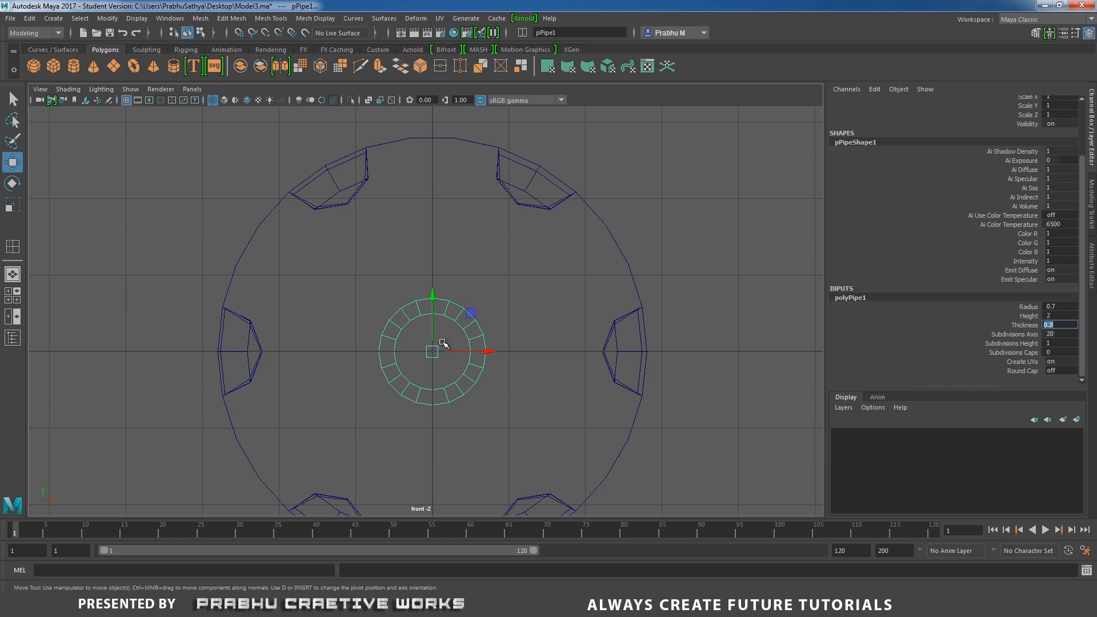
# Try moving the pipe sideways and reducing its axis subdivisions to 8, and undo both changes.
pyautogui.moveTo(446, 351); pyautogui.dragTo(558, 274)
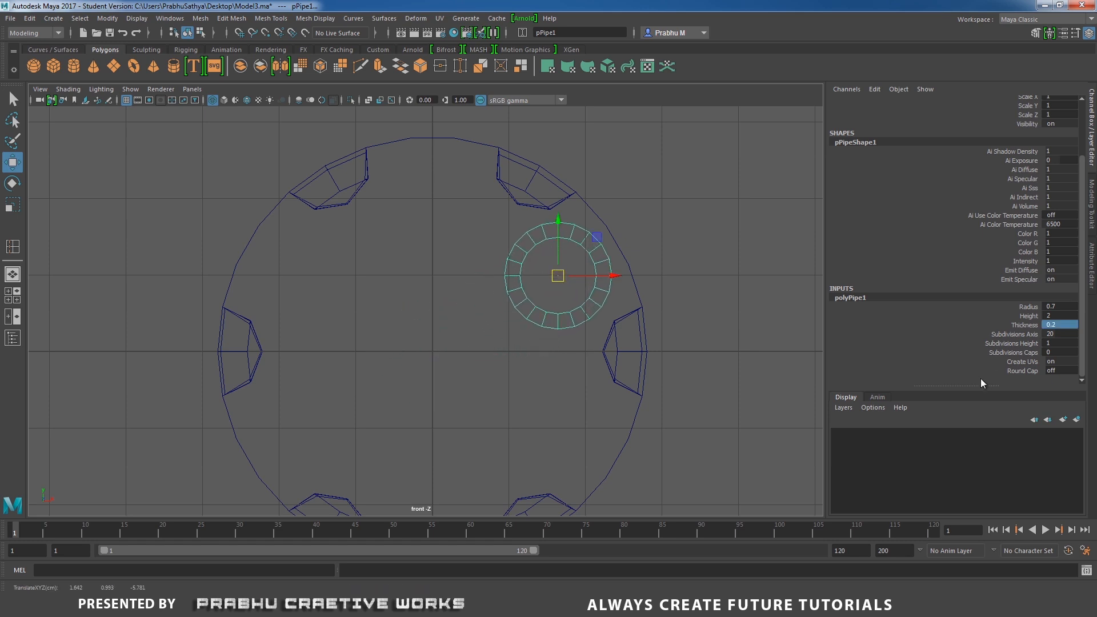
pyautogui.doubleClick(1060, 334)
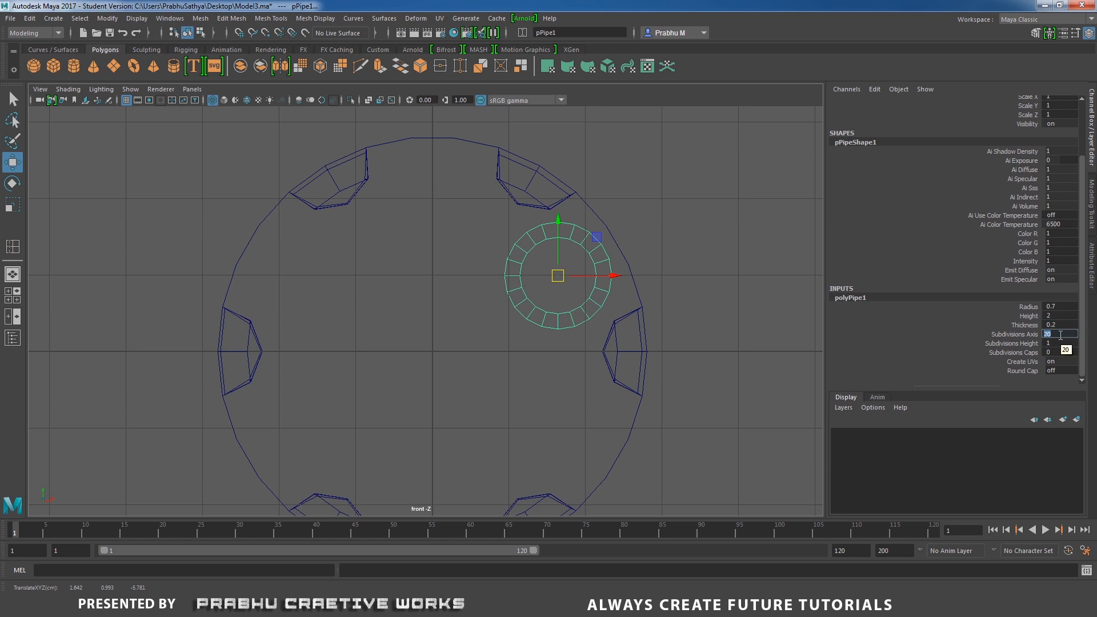
pyautogui.write('8')
pyautogui.press('Return')
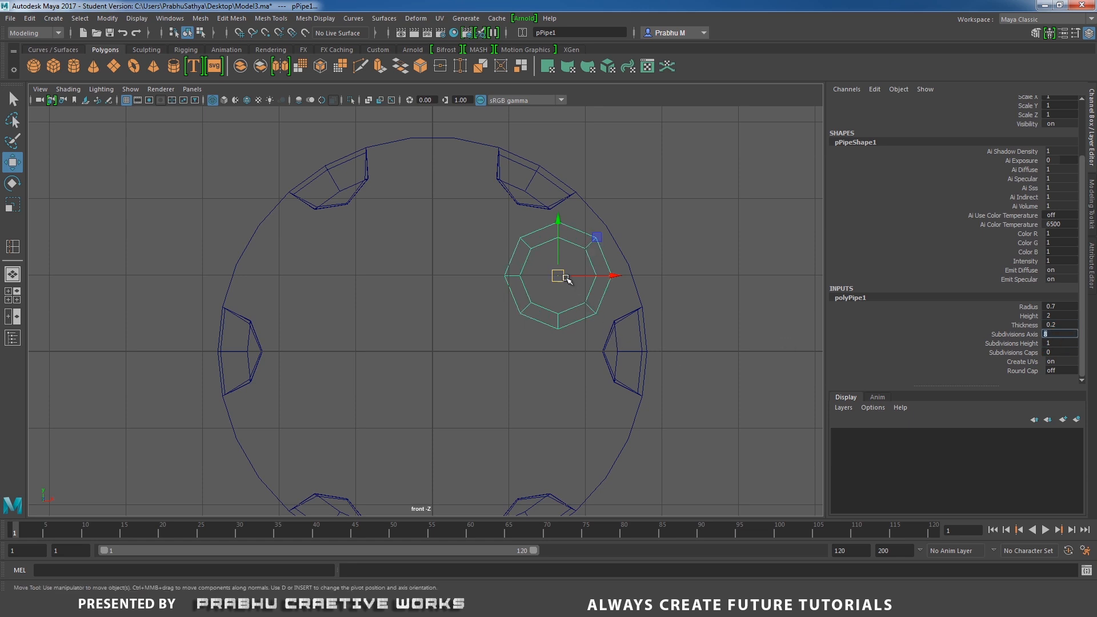
pyautogui.moveTo(566, 277); pyautogui.dragTo(560, 279)
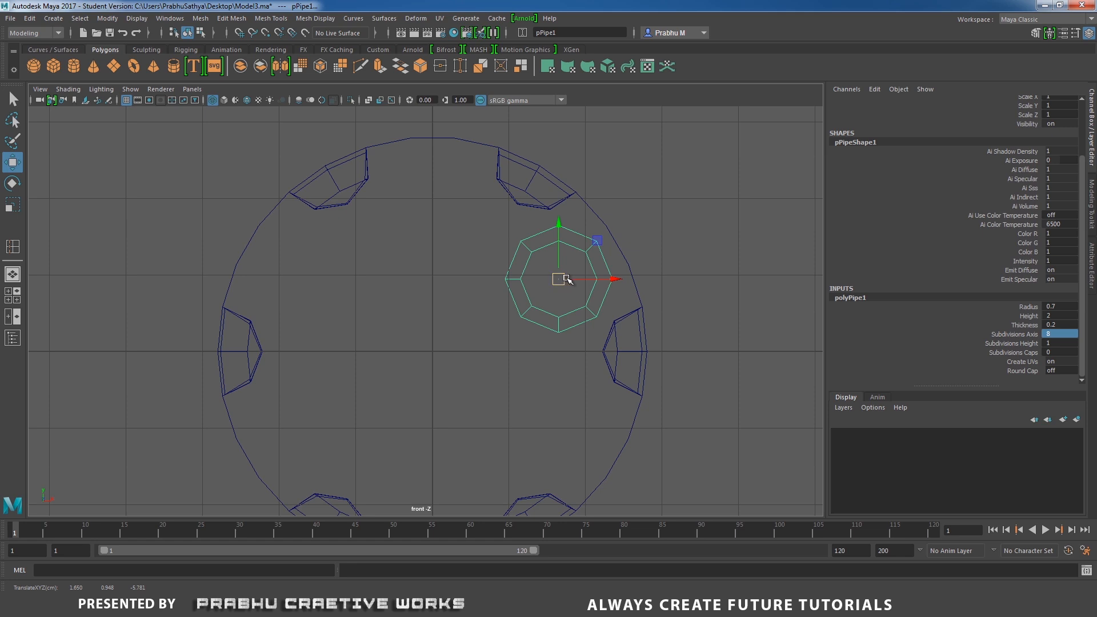
pyautogui.hotkey('ctrl', 'z')
pyautogui.hotkey('ctrl', 'z')
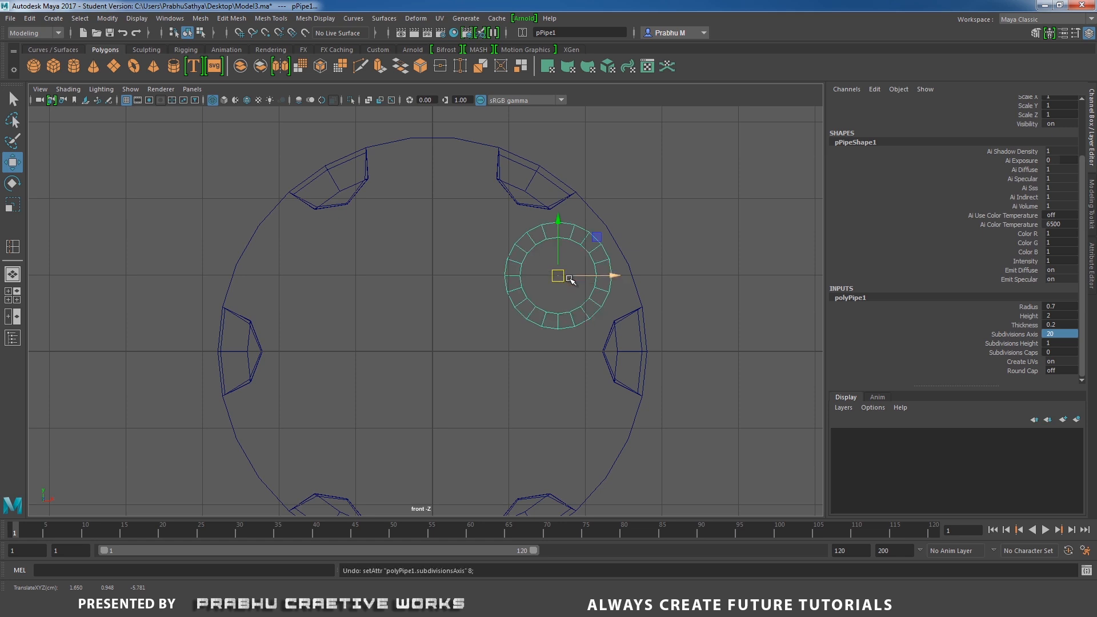
pyautogui.hotkey('ctrl', 'z')
# Move the pipe up to the top opening and set its radius to 0.6 and axis subdivisions to 8.
pyautogui.moveTo(432, 295); pyautogui.dragTo(432, 171)
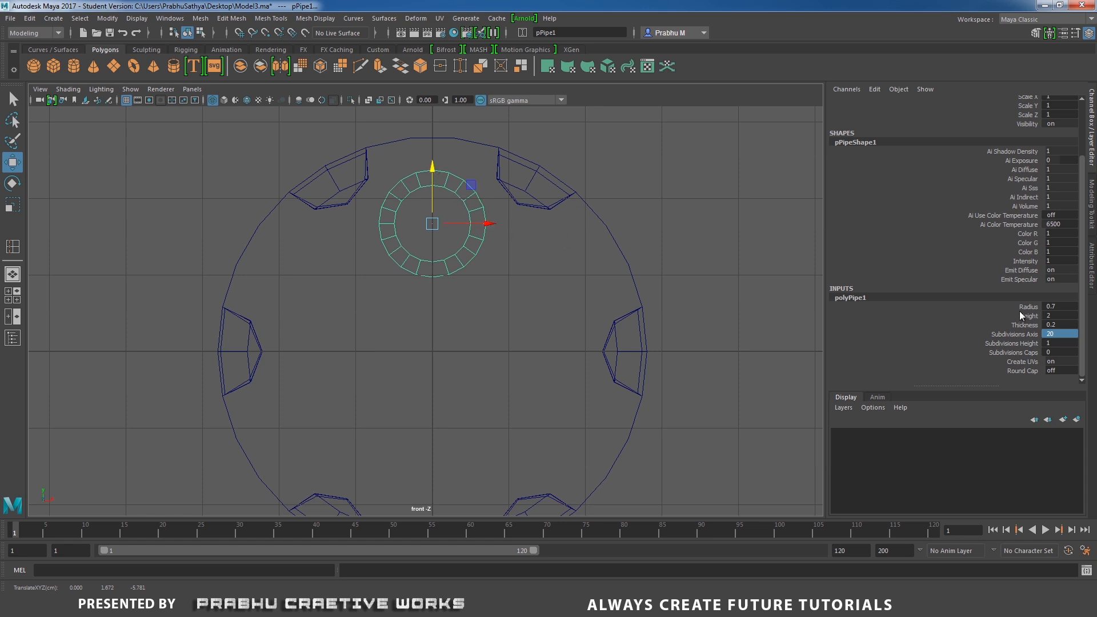
pyautogui.doubleClick(1068, 306)
pyautogui.write('0.6')
pyautogui.press('Return')
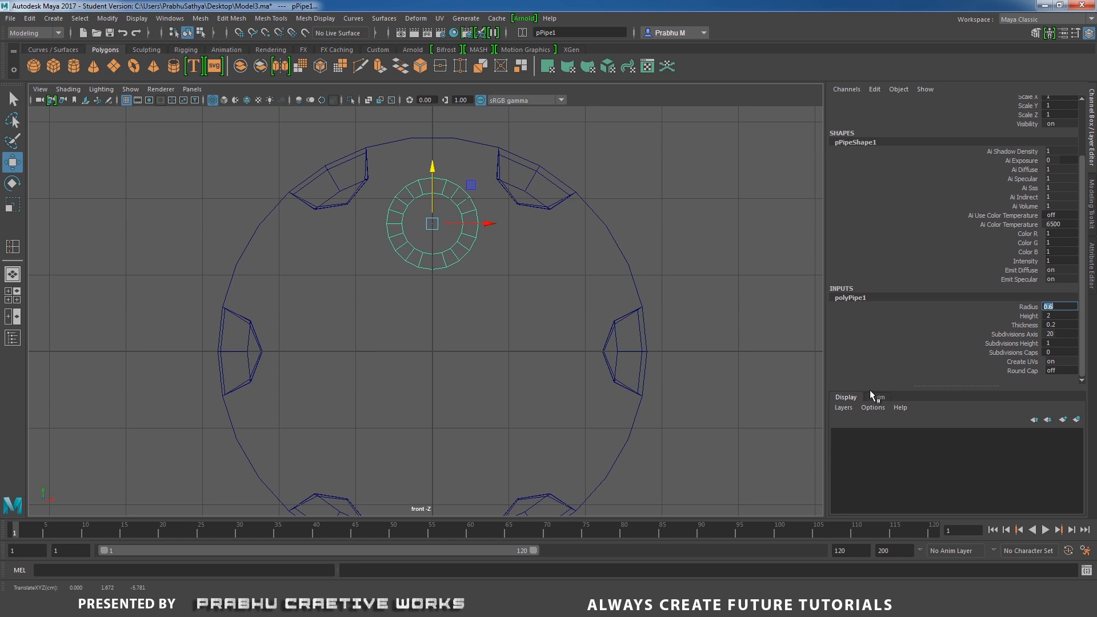
pyautogui.doubleClick(1051, 333)
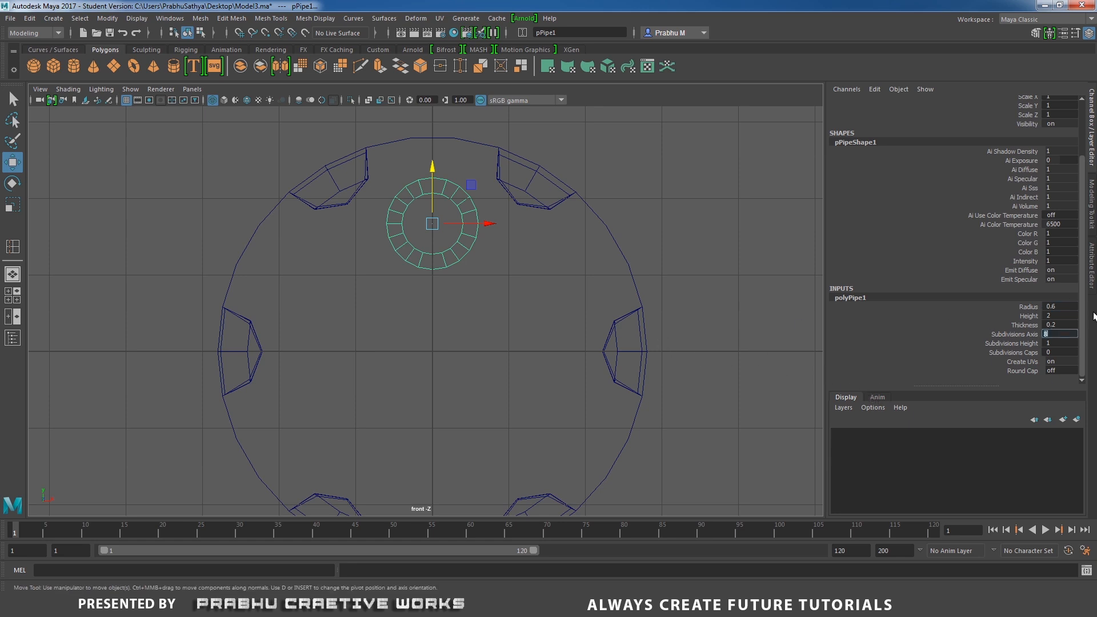
pyautogui.press('Return')
pyautogui.click(683, 200)
pyautogui.click(463, 240)
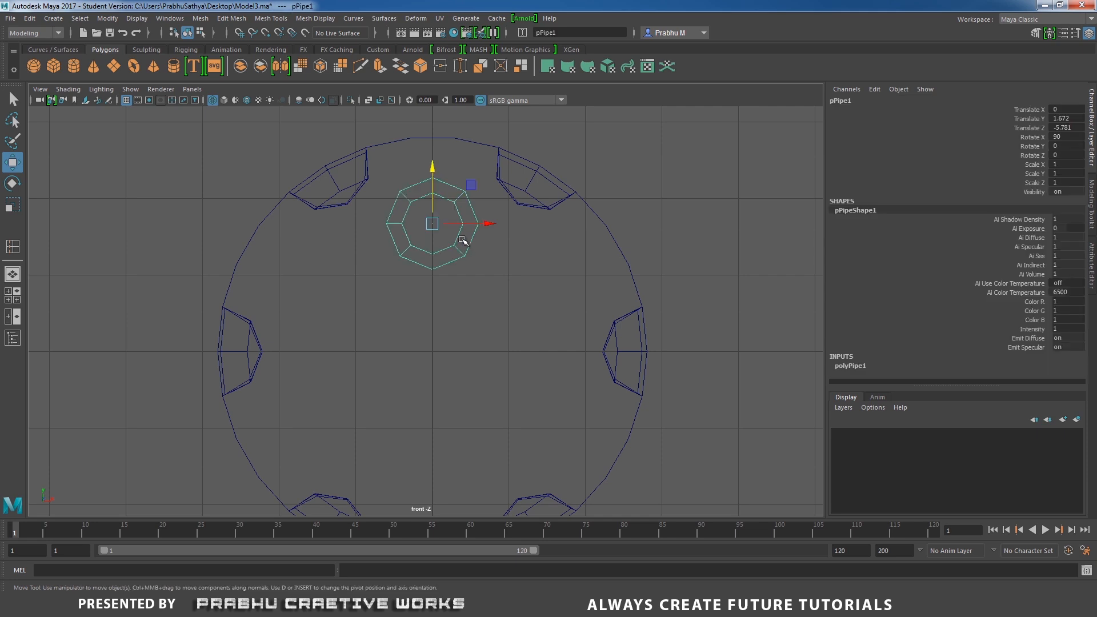
# Select faces on one side of the pipe in face mode and delete them.
pyautogui.press('space')
pyautogui.moveTo(462, 240); pyautogui.dragTo(503, 227)
pyautogui.keyDown('alt'); pyautogui.moveTo(472, 306); pyautogui.dragTo(325, 147); pyautogui.keyUp('alt')
pyautogui.rightClick(326, 149)
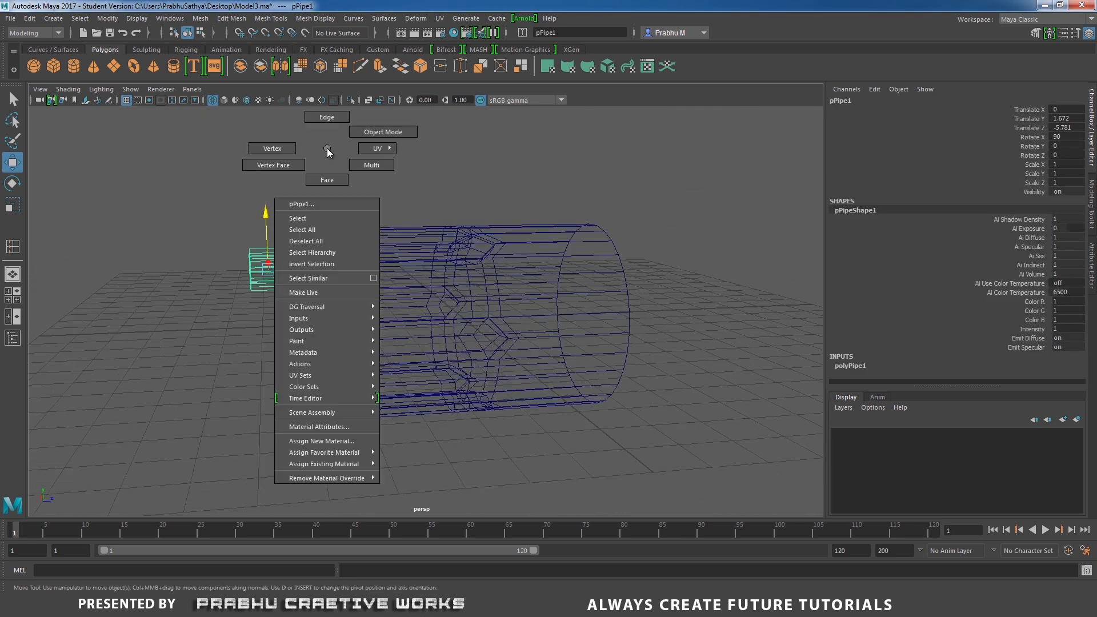
pyautogui.click(327, 179)
pyautogui.moveTo(276, 208); pyautogui.dragTo(277, 284)
pyautogui.press('Delete')
pyautogui.click(272, 284)
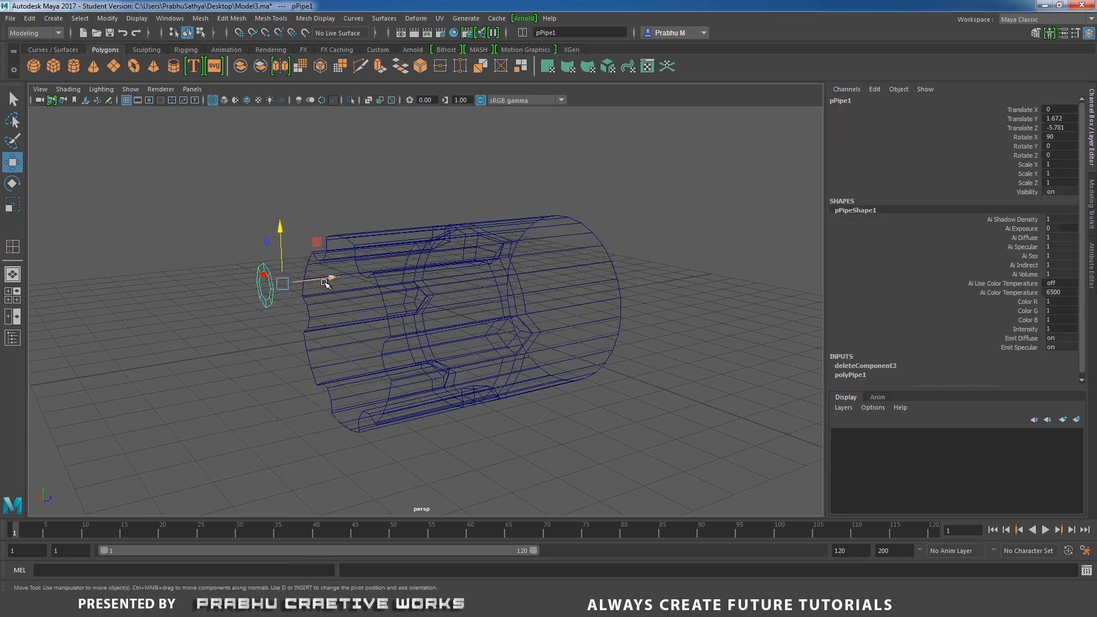
# Center the pipe's pivot on the object and reselect the pipe.
pyautogui.click(102, 19)
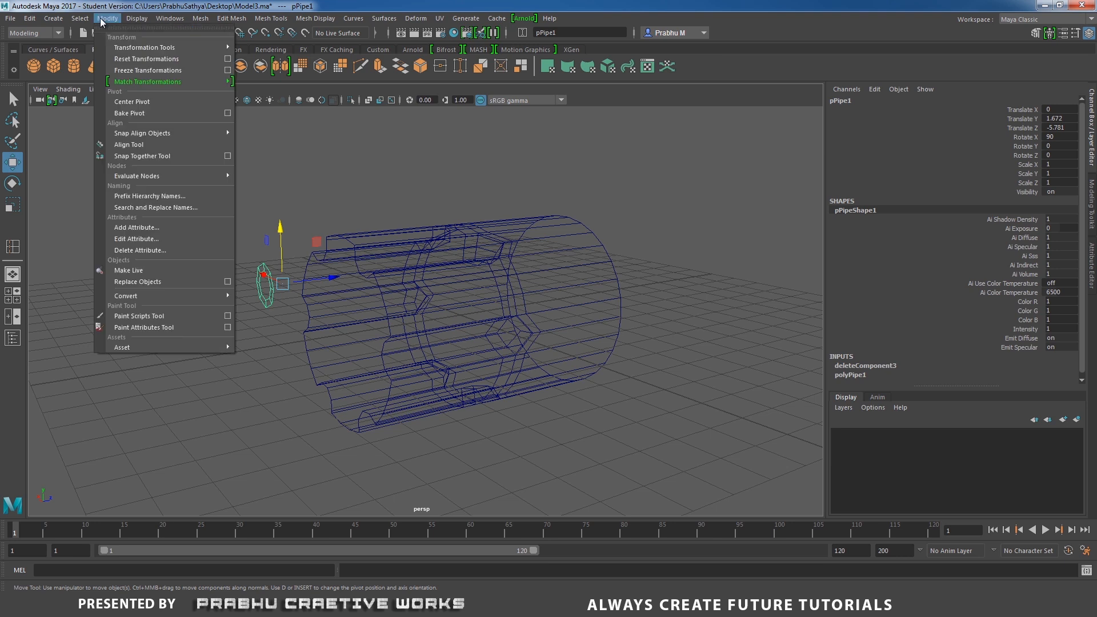
pyautogui.click(140, 105)
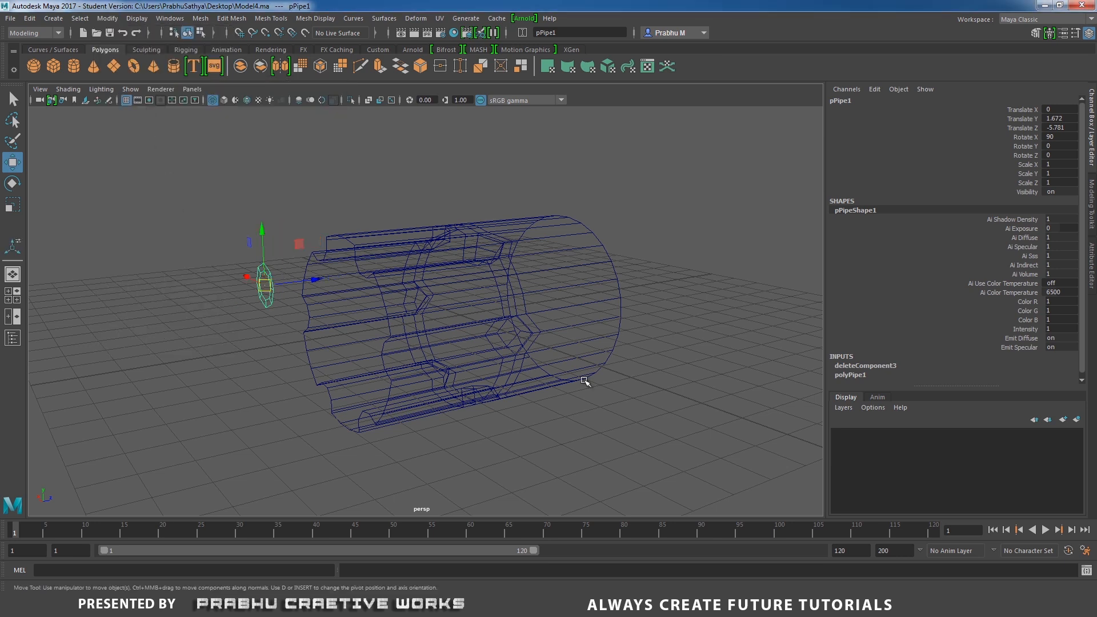
pyautogui.click(587, 379)
pyautogui.click(267, 297)
pyautogui.click(268, 297)
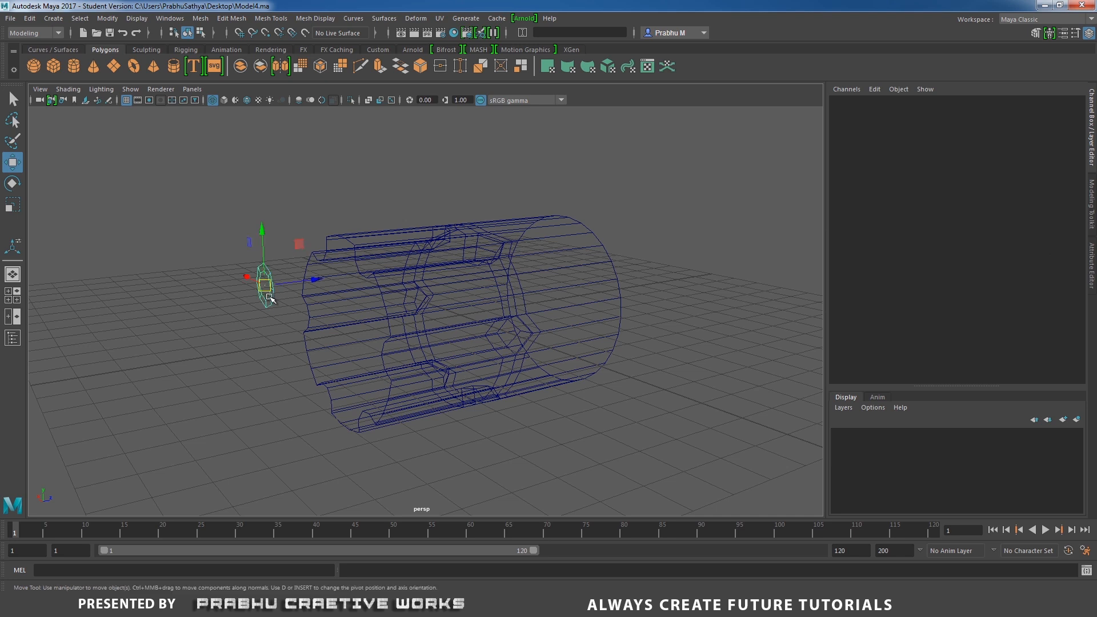
# In side view, move the pipe along the cylinder's length to its front face.
pyautogui.press('space')
pyautogui.moveTo(337, 338); pyautogui.dragTo(422, 349)
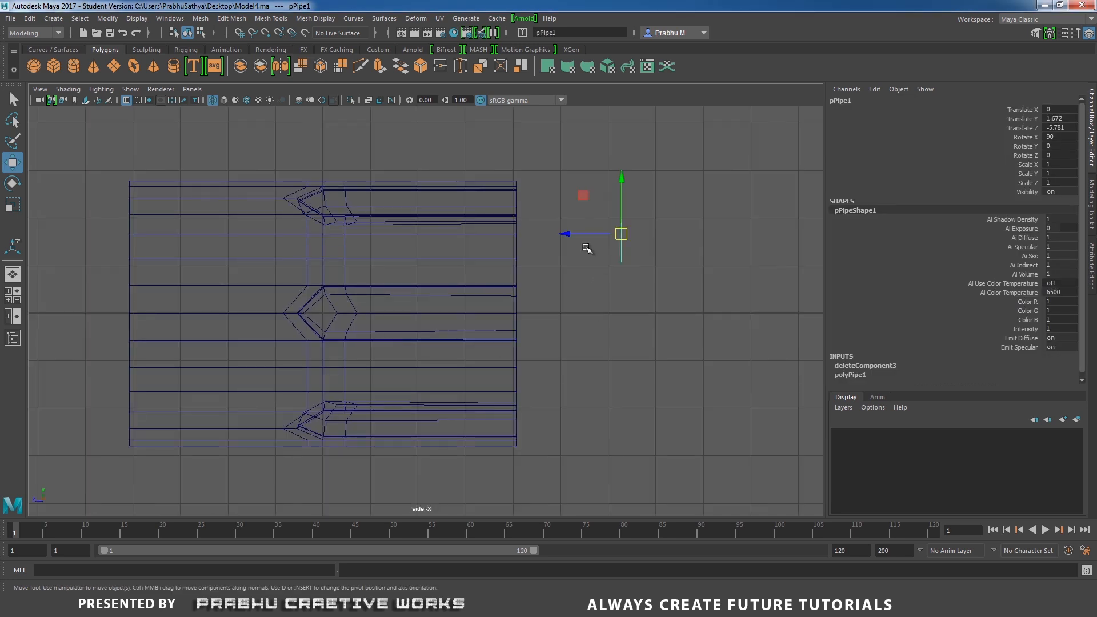
pyautogui.moveTo(566, 235); pyautogui.dragTo(462, 237)
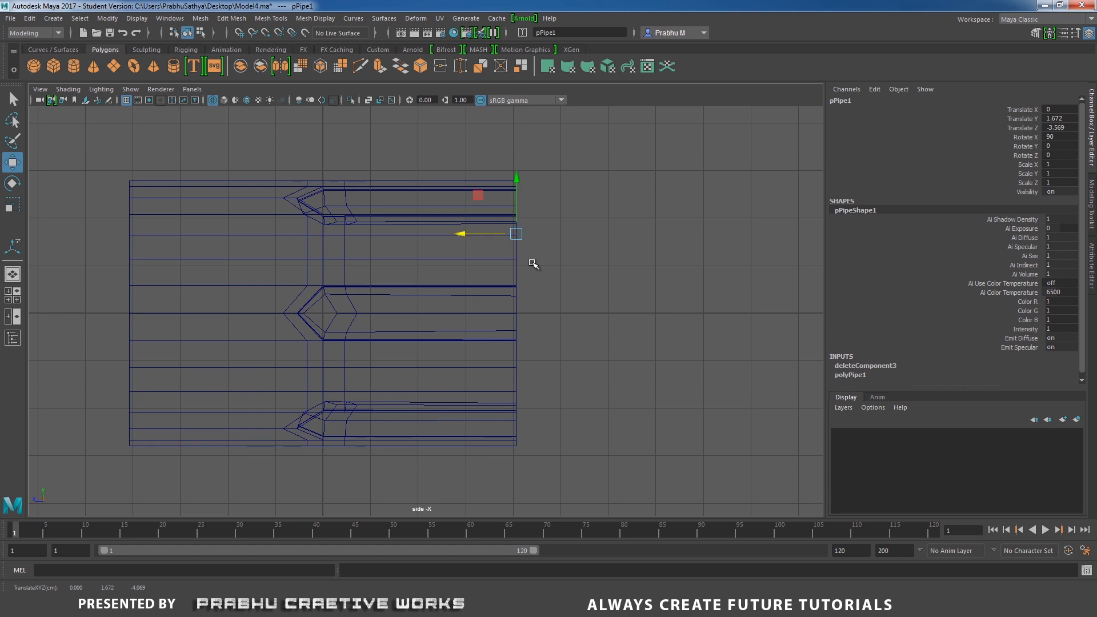
pyautogui.scroll(3, 634, 199)
pyautogui.keyDown('alt'); pyautogui.moveTo(635, 198); pyautogui.dragTo(557, 289, button='middle'); pyautogui.keyUp('alt')
pyautogui.keyDown('alt'); pyautogui.moveTo(557, 289); pyautogui.dragTo(768, 337, button='right'); pyautogui.keyUp('alt')
pyautogui.moveTo(479, 263); pyautogui.dragTo(482, 262)
pyautogui.press('space')
pyautogui.moveTo(637, 285); pyautogui.dragTo(636, 247)
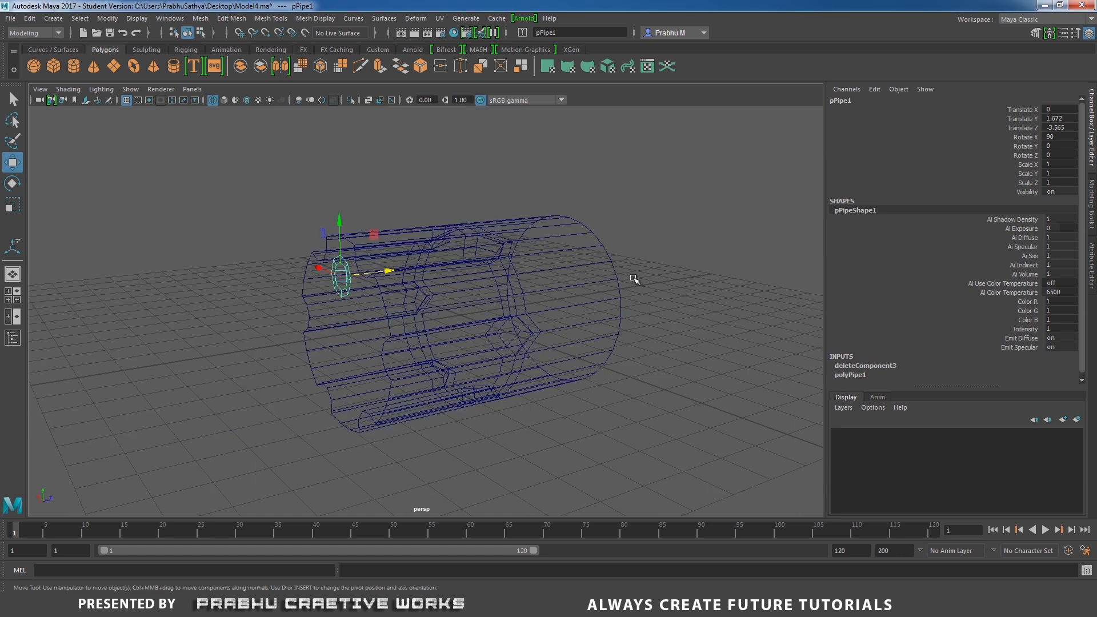
# Inspect the pipe's placement on the cylinder's front face in shaded perspective and wireframe front views.
pyautogui.keyDown('alt'); pyautogui.moveTo(632, 276); pyautogui.dragTo(593, 272, button='right'); pyautogui.keyUp('alt')
pyautogui.press('5')
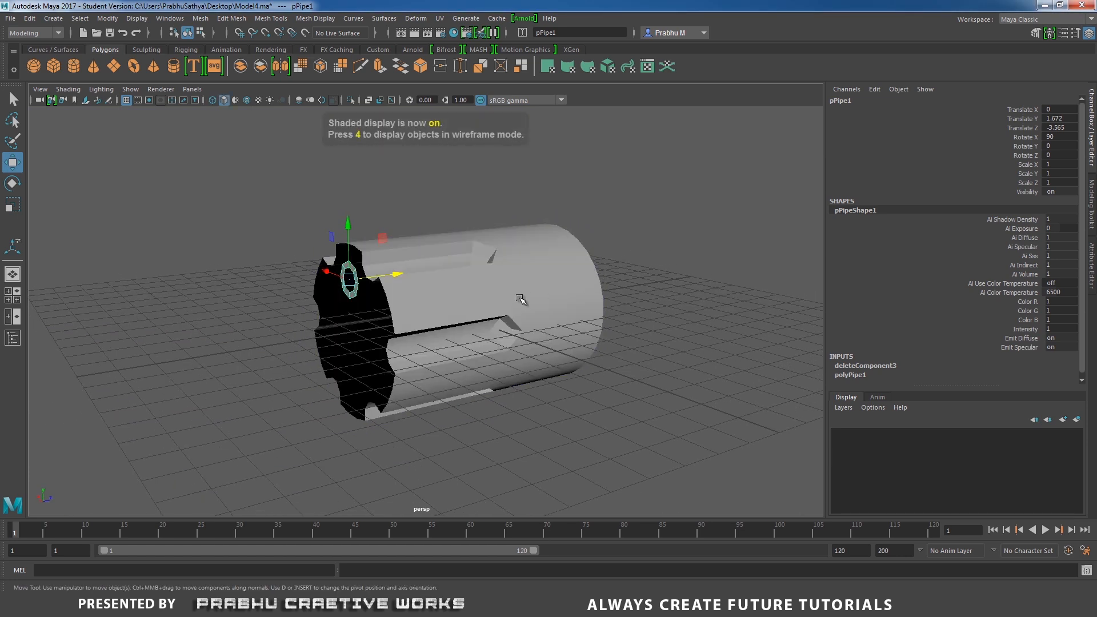
pyautogui.moveTo(522, 300)
pyautogui.keyDown('alt'); pyautogui.mouseDown()
pyautogui.moveTo(654, 304)
pyautogui.moveTo(648, 265)
pyautogui.moveTo(599, 284)
pyautogui.moveTo(560, 261)
pyautogui.mouseUp(); pyautogui.keyUp('alt')
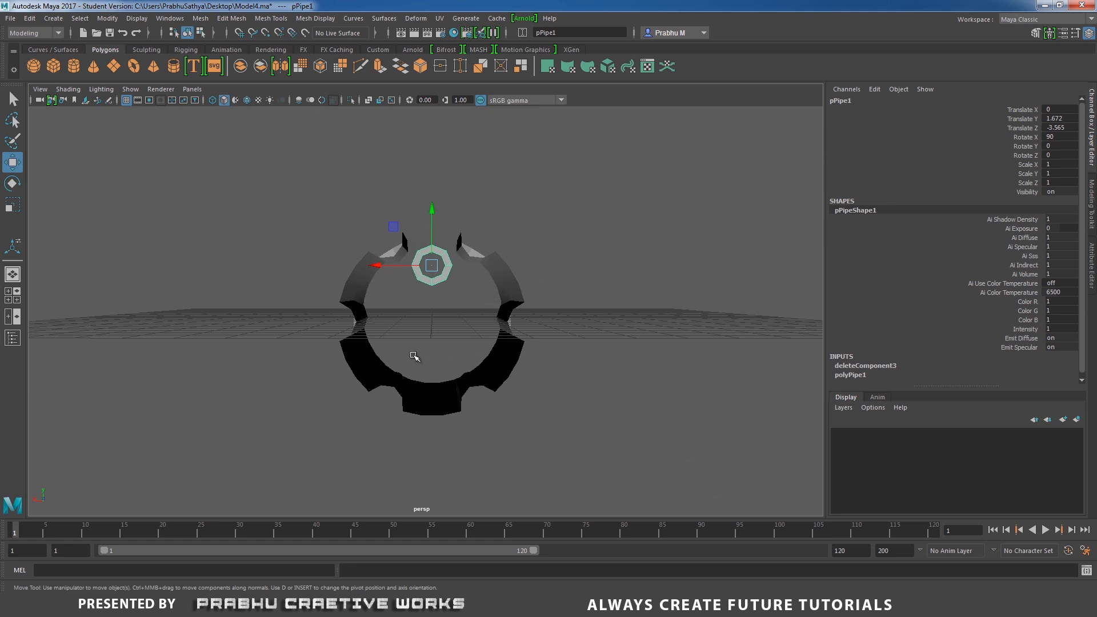
pyautogui.press('space')
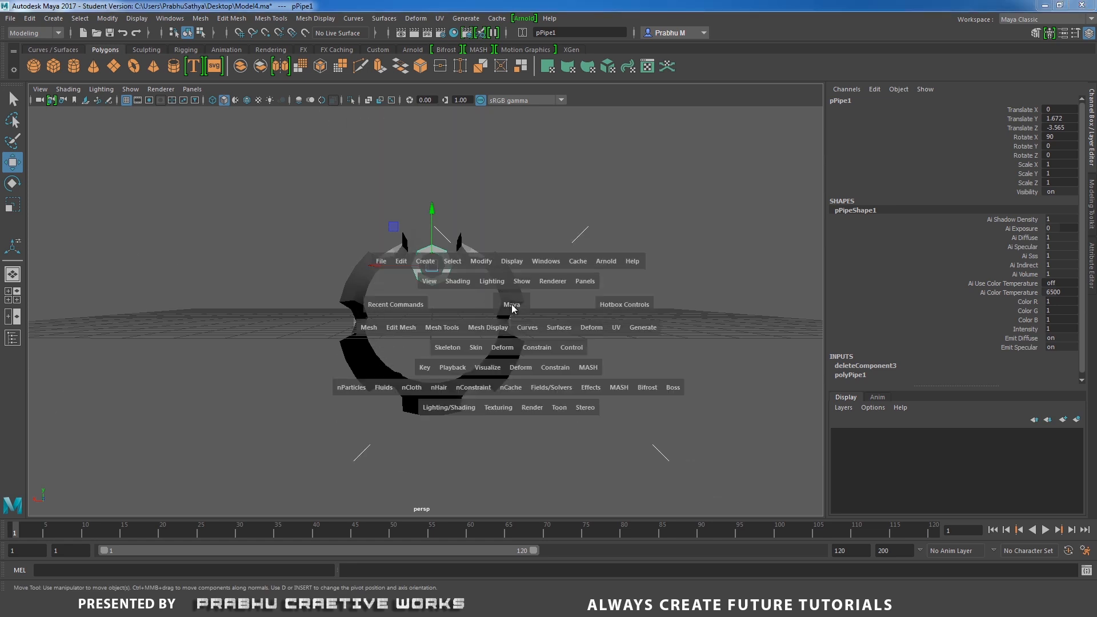
pyautogui.moveTo(488, 308); pyautogui.dragTo(513, 333)
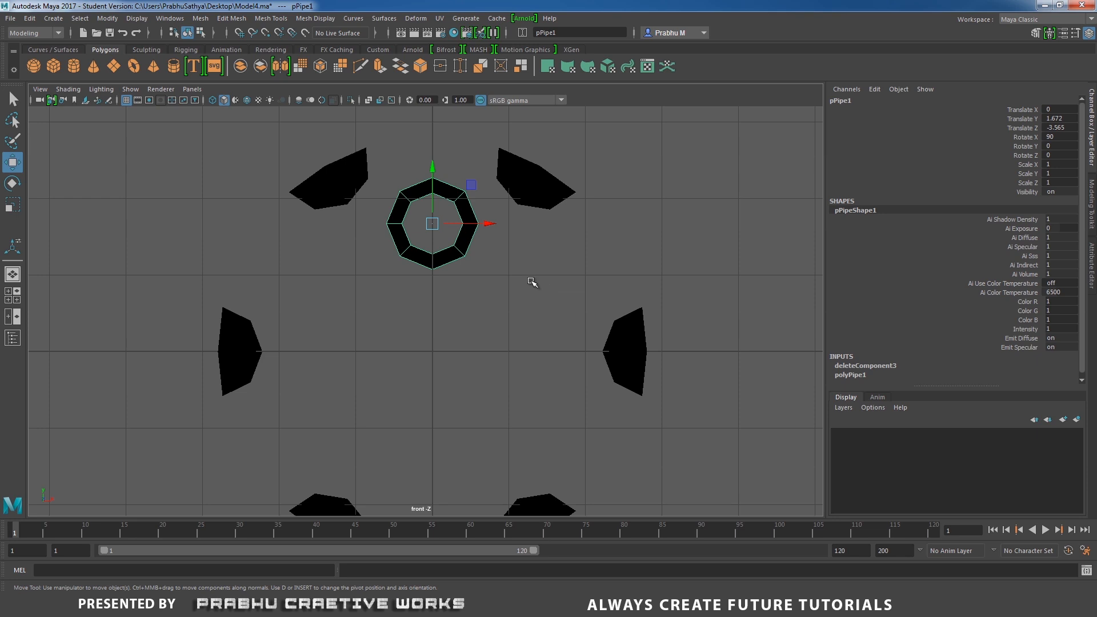
pyautogui.press('4')
pyautogui.scroll(-4, 531, 283)
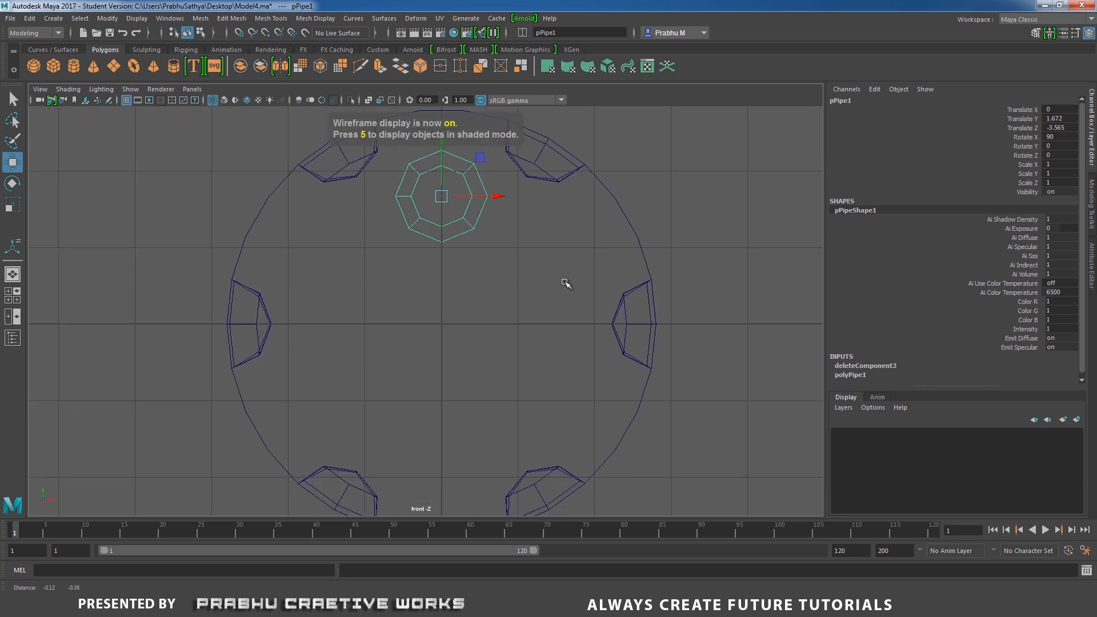
pyautogui.scroll(2, 571, 337)
pyautogui.keyDown('alt'); pyautogui.moveTo(595, 327); pyautogui.dragTo(622, 315, button='middle'); pyautogui.keyUp('alt')
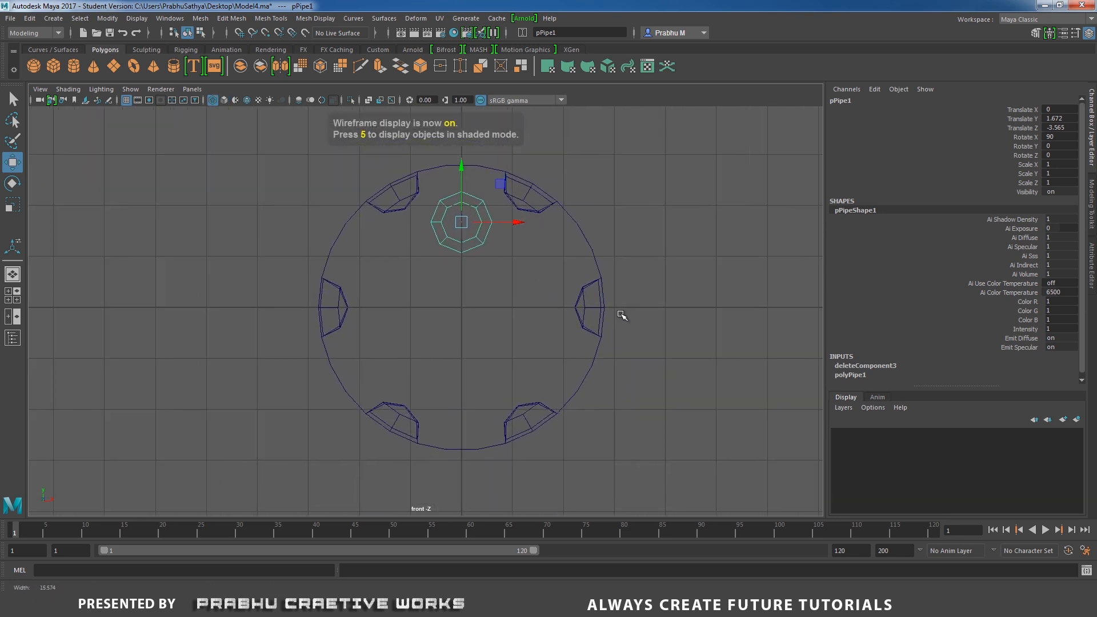
pyautogui.scroll(1, 594, 280)
pyautogui.keyDown('alt'); pyautogui.moveTo(570, 249); pyautogui.dragTo(573, 258, button='middle'); pyautogui.keyUp('alt')
pyautogui.scroll(2, 612, 305)
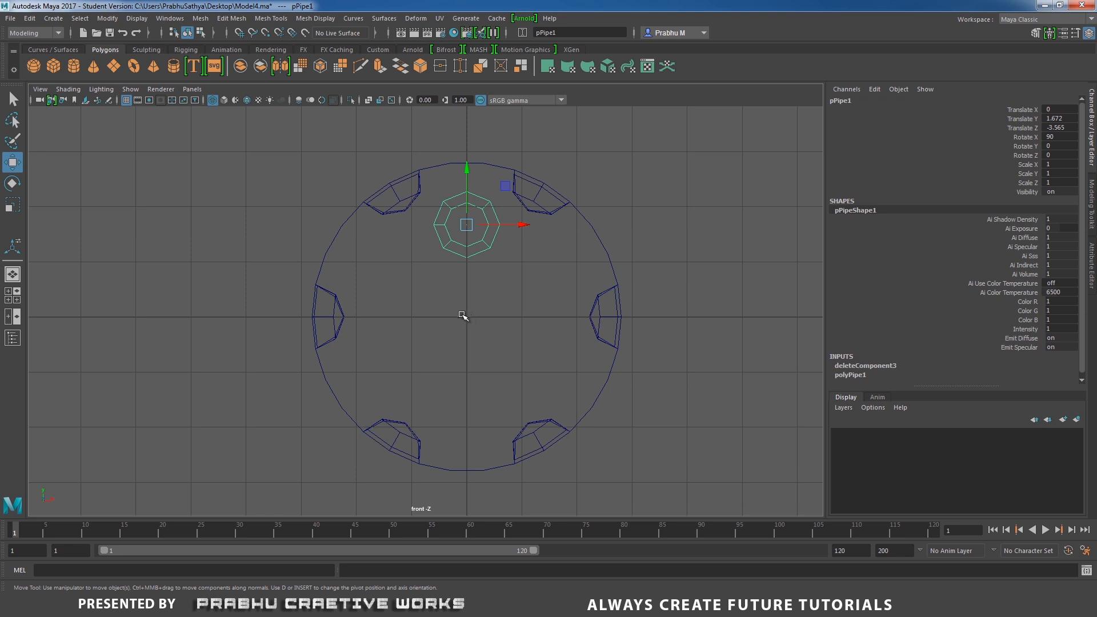
# Move the pipe's pivot to the cylinder's centre at the grid origin using grid snapping.
pyautogui.press('d')
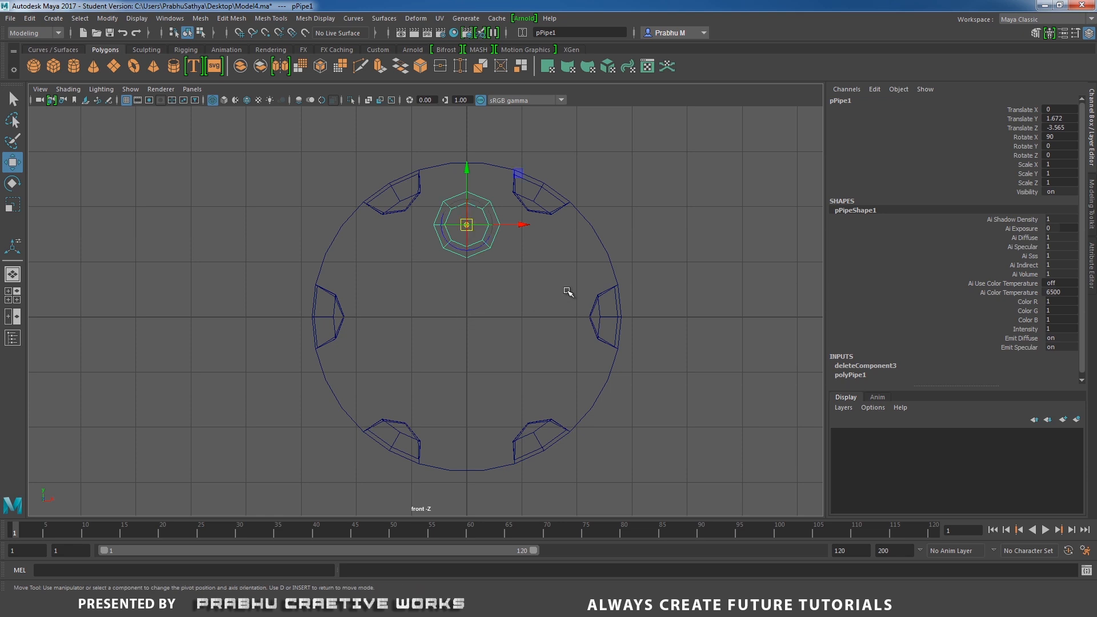
pyautogui.click(623, 226)
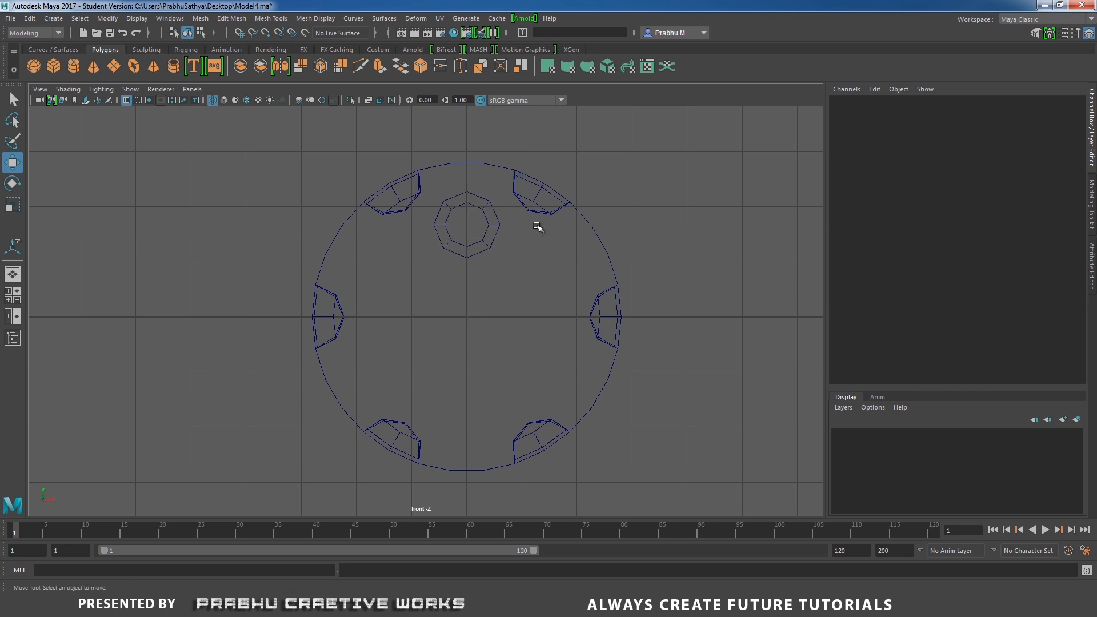
pyautogui.click(499, 224)
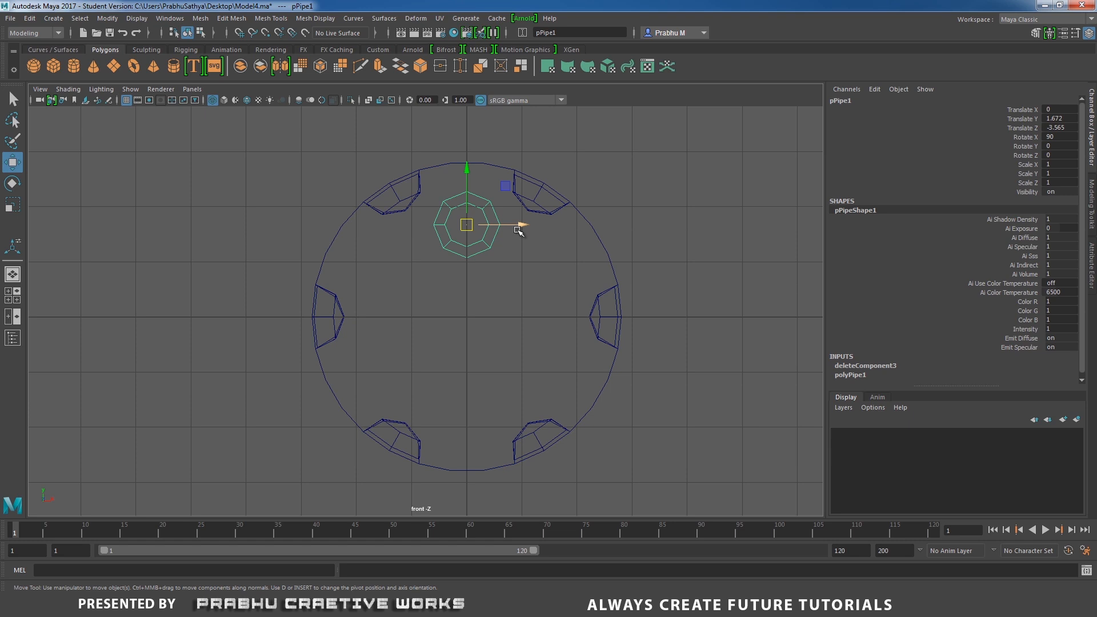
pyautogui.press('d')
pyautogui.moveTo(517, 231); pyautogui.dragTo(637, 234)
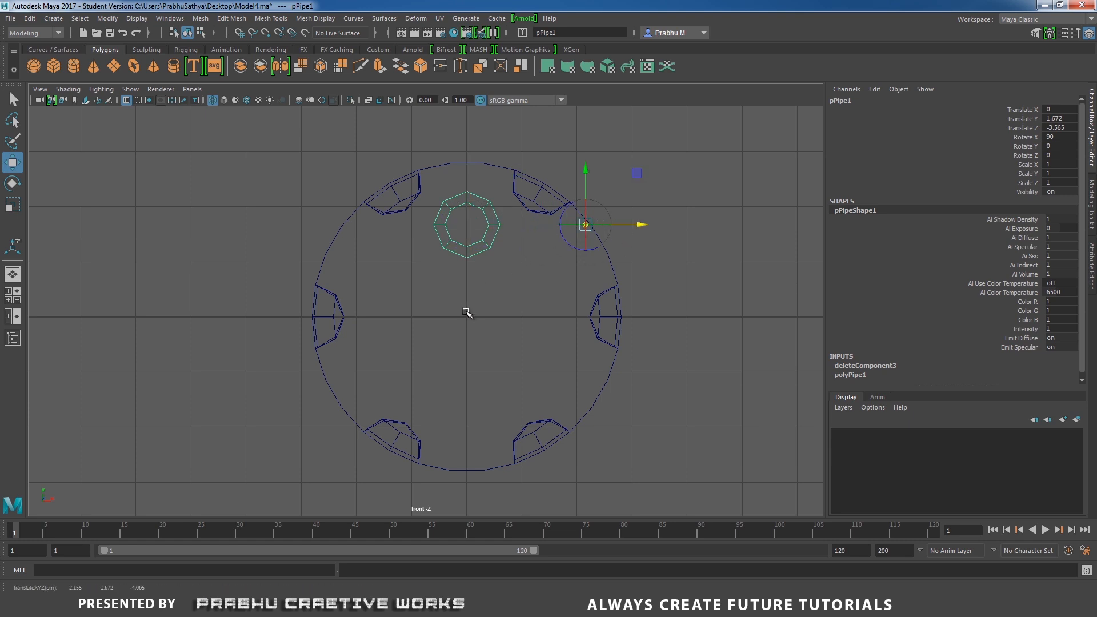
pyautogui.press('d')
pyautogui.press('d')
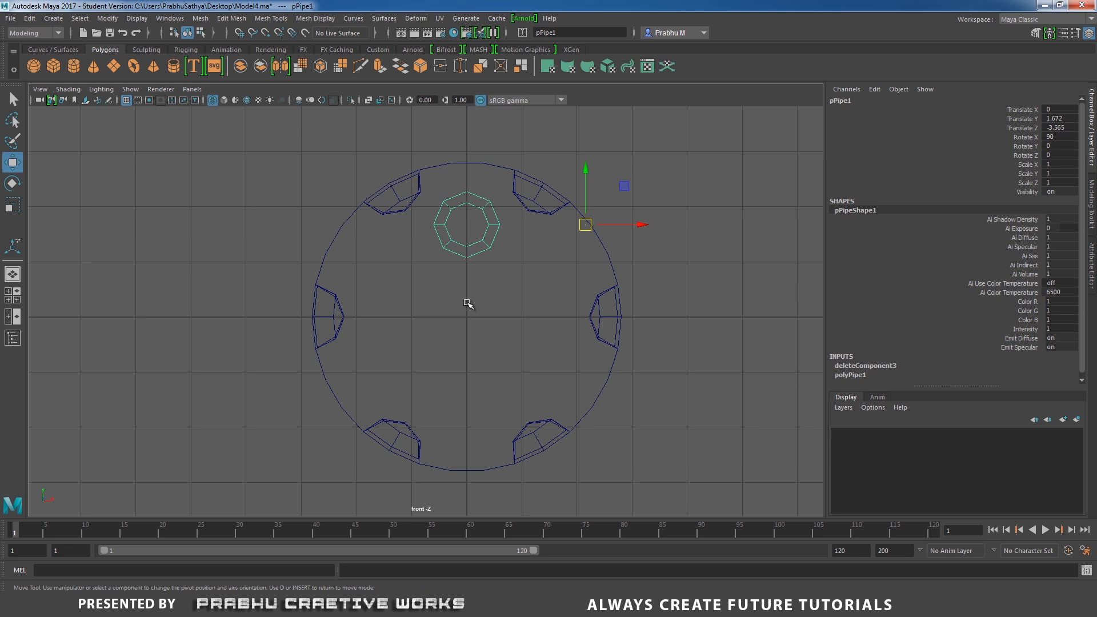
pyautogui.press('x')
pyautogui.moveTo(590, 167); pyautogui.dragTo(534, 281)
pyautogui.press('Insert')
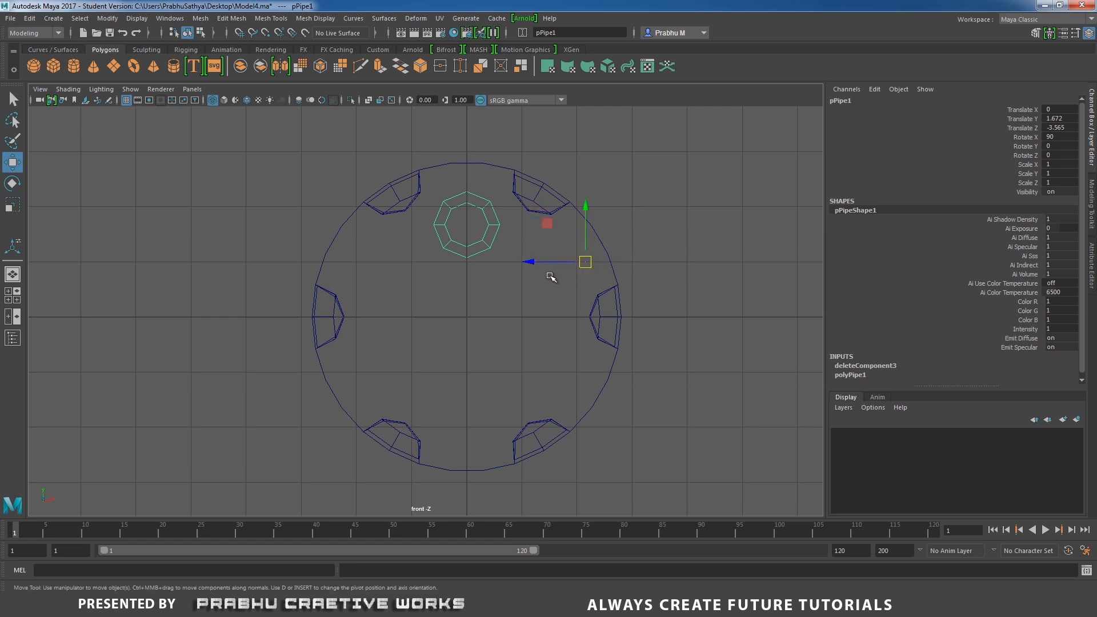
pyautogui.hotkey('ctrl', 'z')
pyautogui.press('Insert')
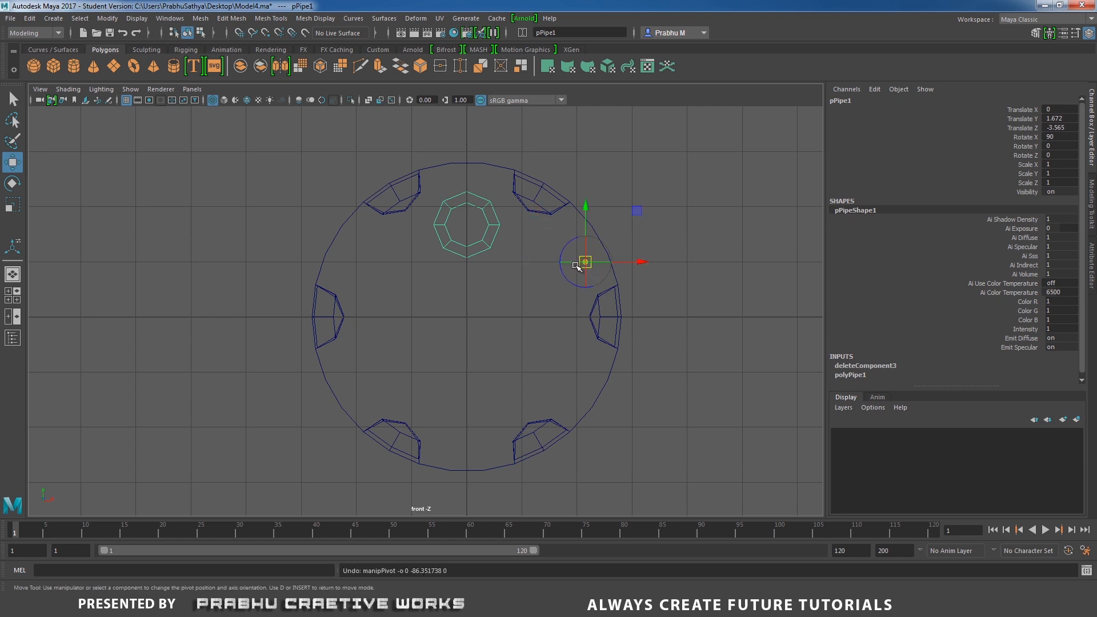
pyautogui.press('x')
pyautogui.moveTo(585, 262); pyautogui.dragTo(448, 314)
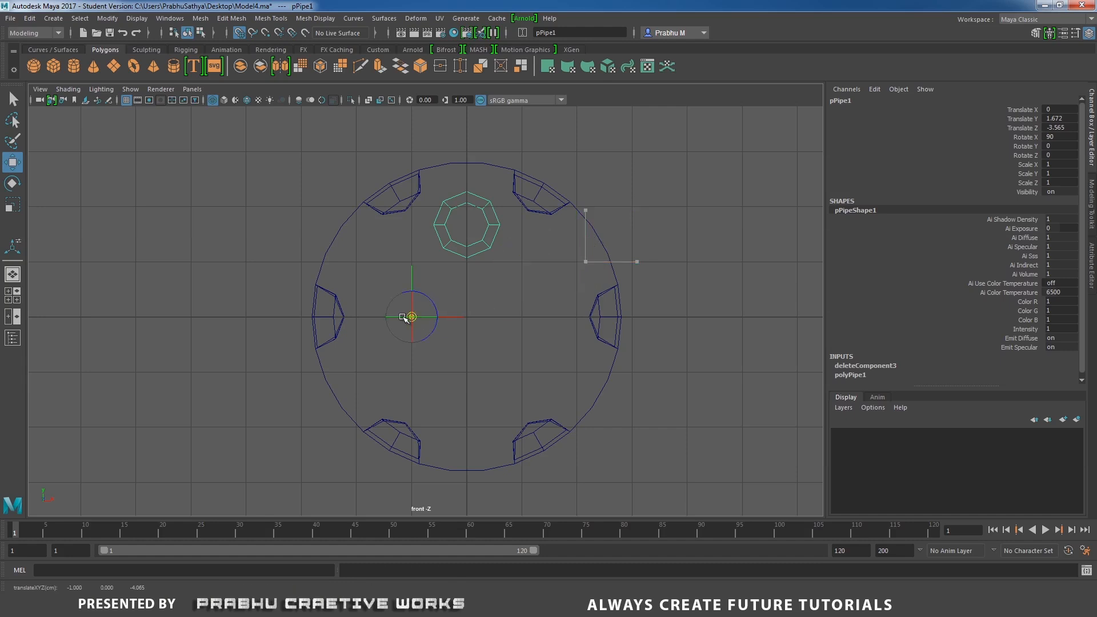
pyautogui.press('Insert')
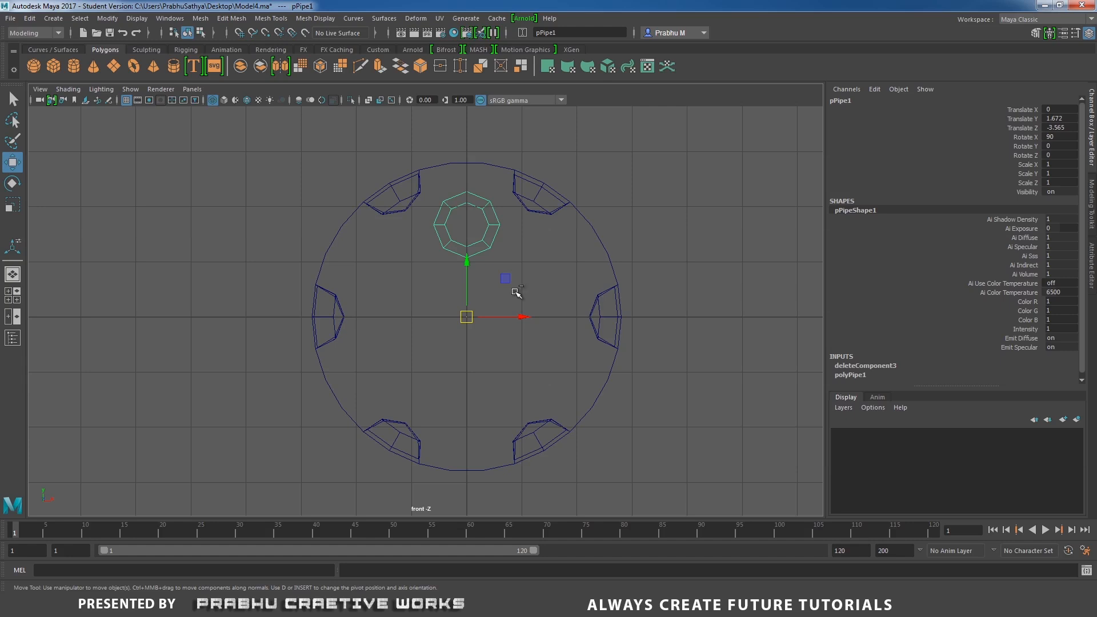
# Duplicate the pipe and set the copy's Rotate Z to 60.
pyautogui.hotkey('ctrl', 'd')
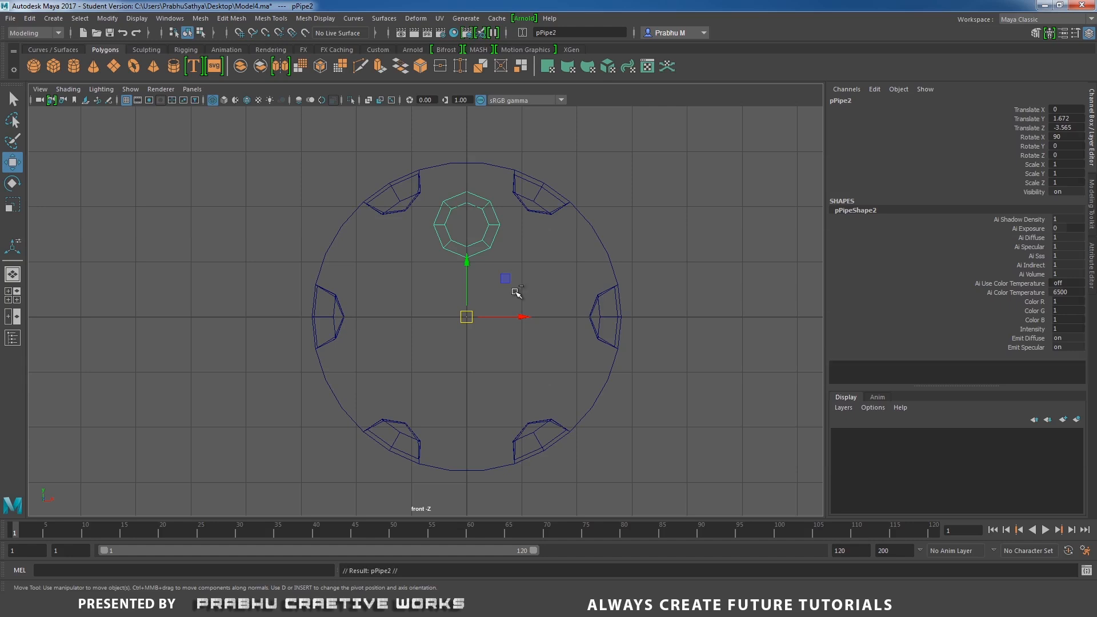
pyautogui.doubleClick(1070, 156)
pyautogui.write('60')
pyautogui.press('Return')
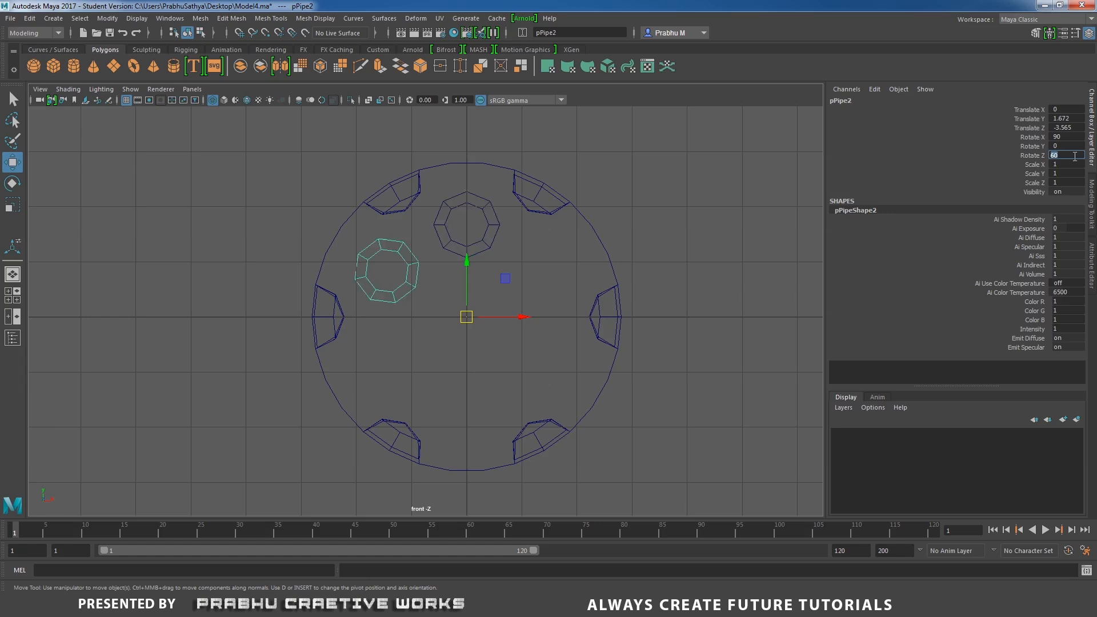
# Repeat the duplicate with transform four more times to place pipes at every chamber position around the cylinder.
pyautogui.click(1035, 156)
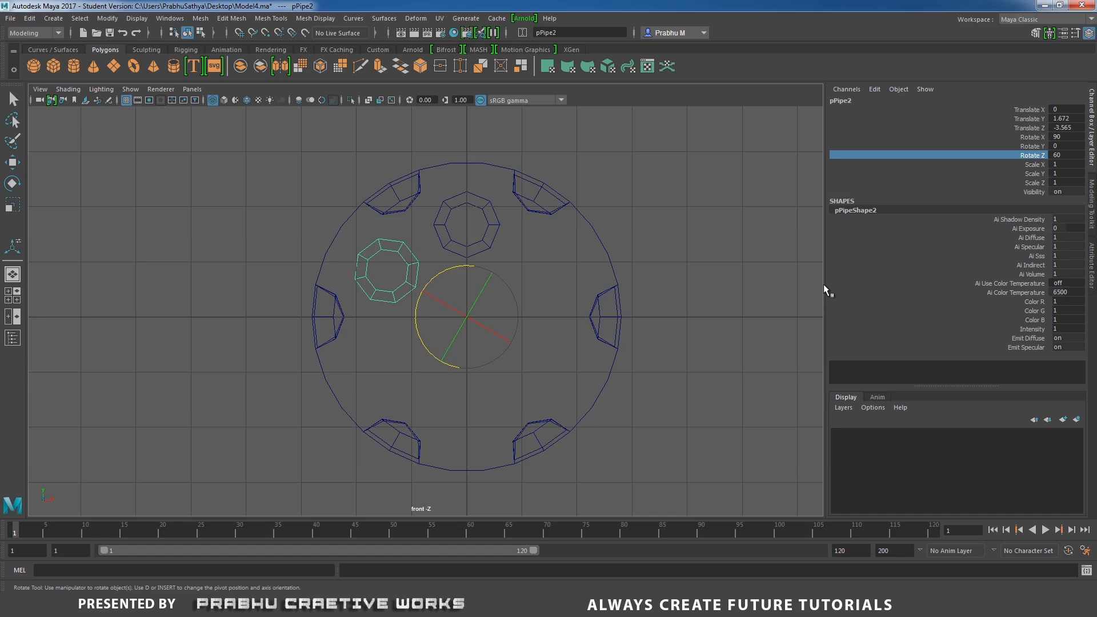
pyautogui.hotkey('shift', 'd')
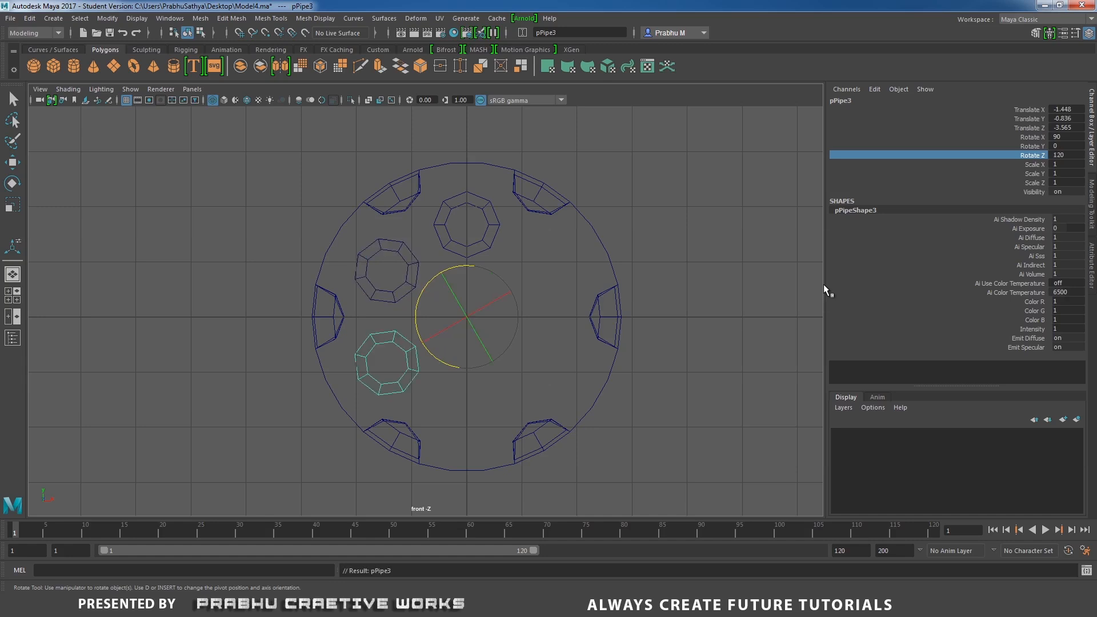
pyautogui.hotkey('shift', 'd')
pyautogui.hotkey('shift', 'd')
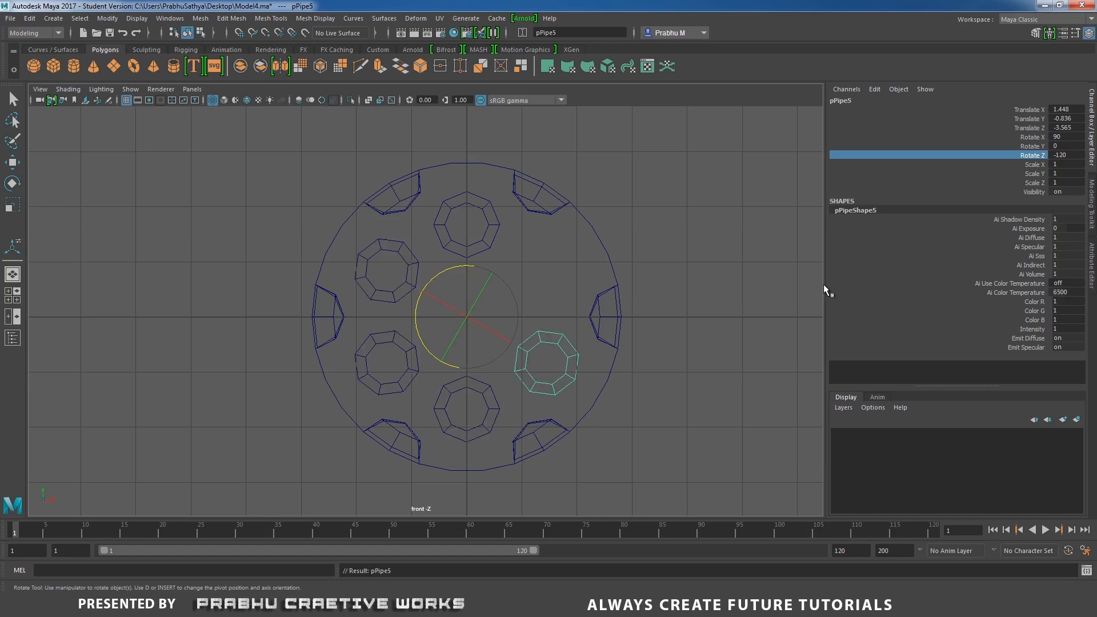
pyautogui.hotkey('shift', 'd')
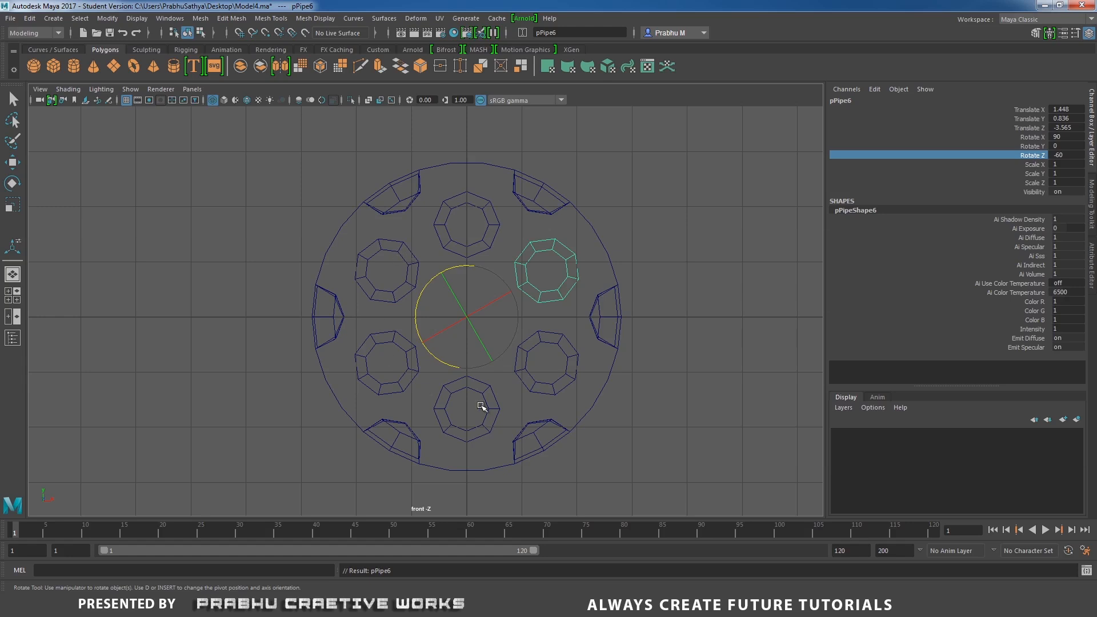
# Combine the cylinder and all six pipe pieces into a single mesh.
pyautogui.press('space')
pyautogui.moveTo(686, 293); pyautogui.dragTo(691, 253)
pyautogui.press('5')
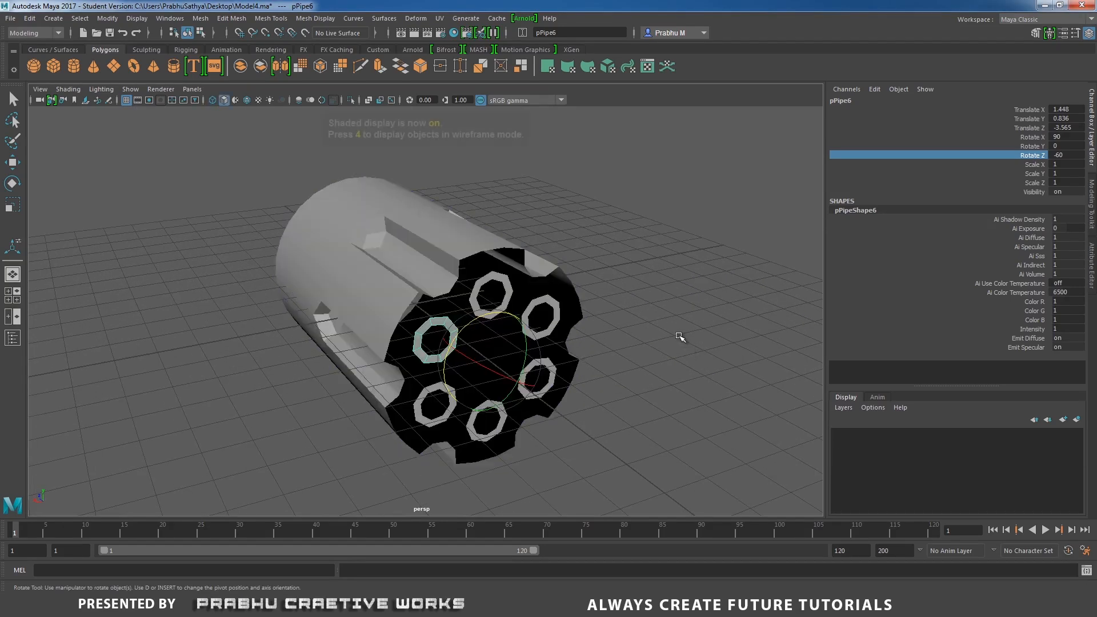
pyautogui.keyDown('alt'); pyautogui.moveTo(641, 308); pyautogui.dragTo(673, 284); pyautogui.keyUp('alt')
pyautogui.press('w')
pyautogui.click(629, 289)
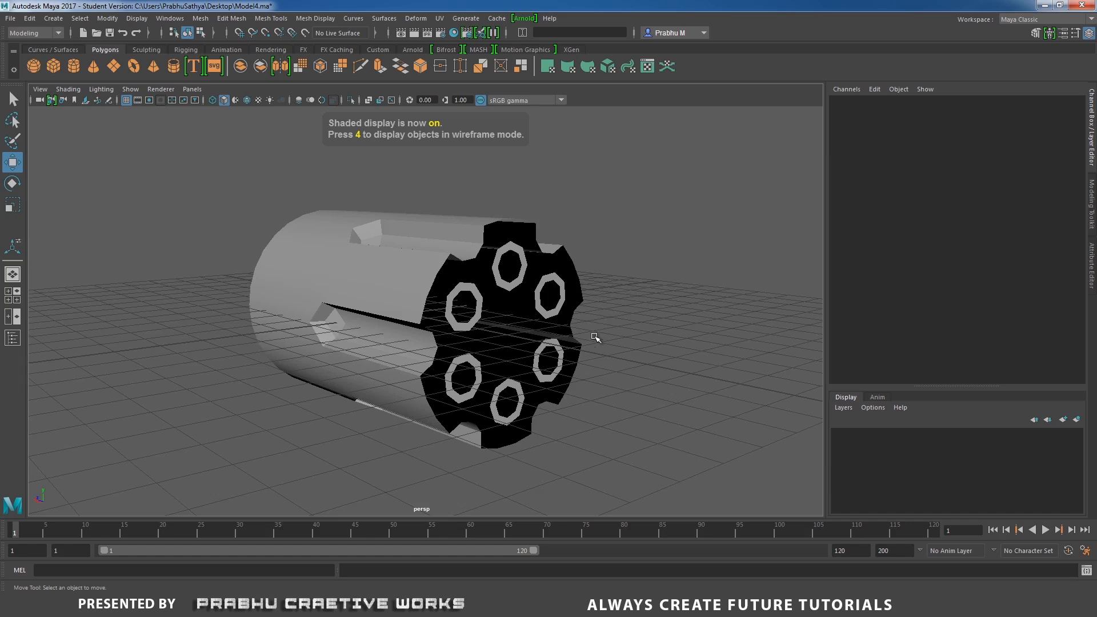
pyautogui.moveTo(594, 337)
pyautogui.keyDown('alt'); pyautogui.mouseDown()
pyautogui.moveTo(384, 343)
pyautogui.moveTo(489, 350)
pyautogui.moveTo(420, 326)
pyautogui.mouseUp(); pyautogui.keyUp('alt')
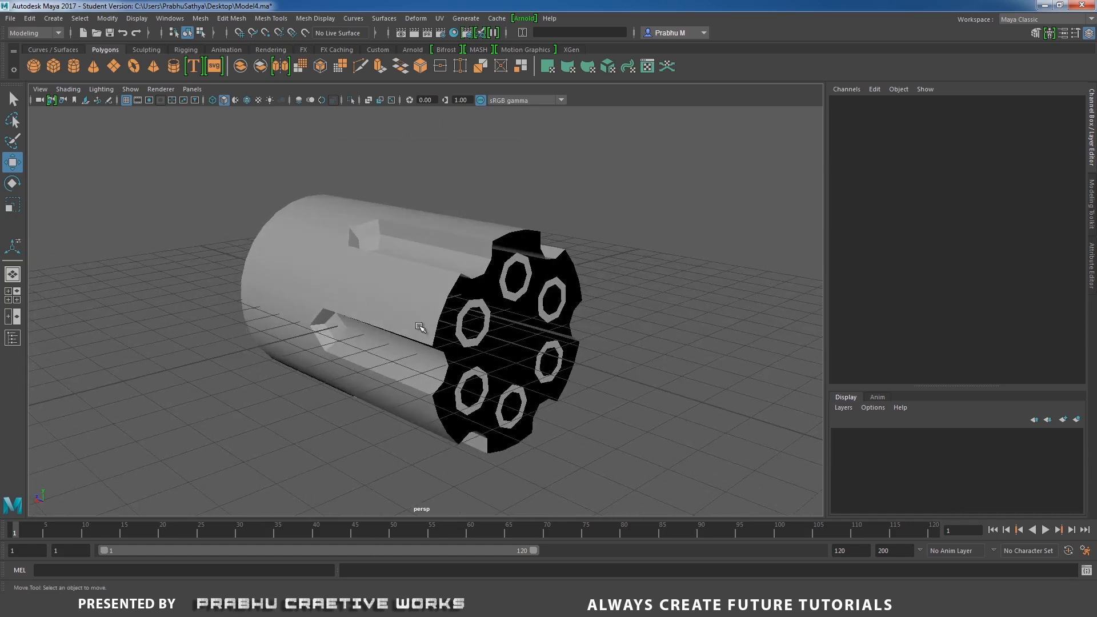
pyautogui.click(535, 305)
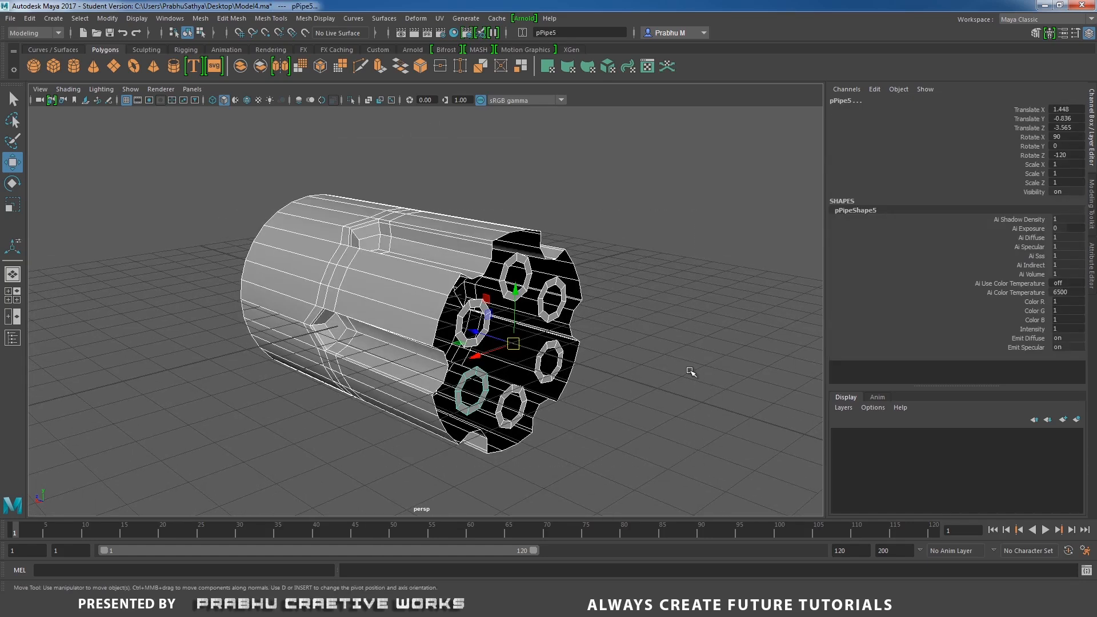
pyautogui.keyDown('shift'); pyautogui.rightClick(662, 315); pyautogui.keyUp('shift')
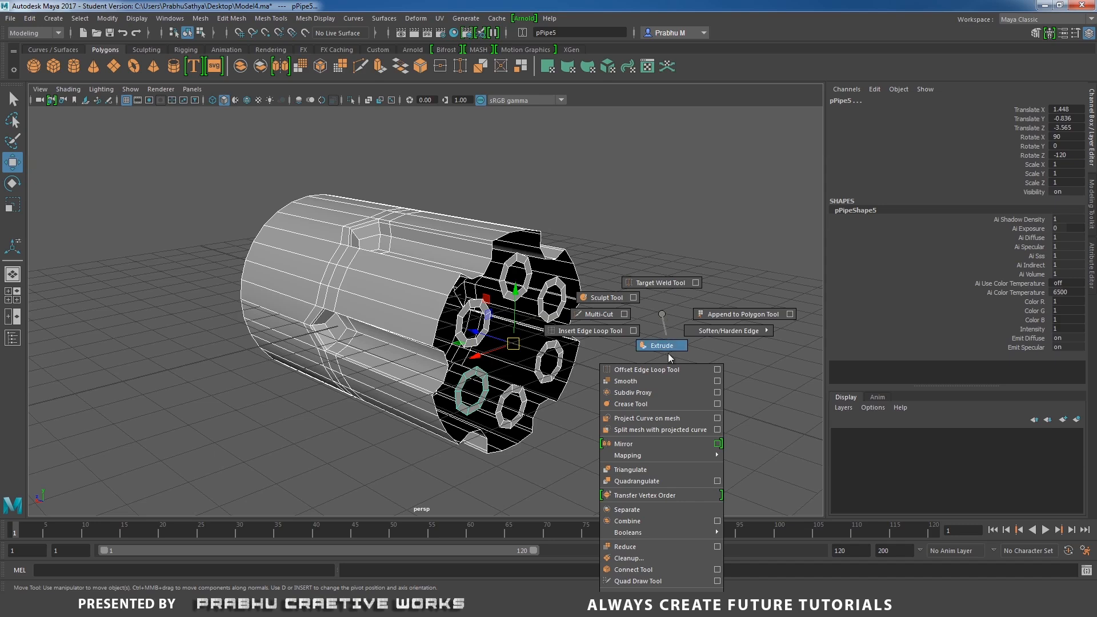
pyautogui.click(646, 520)
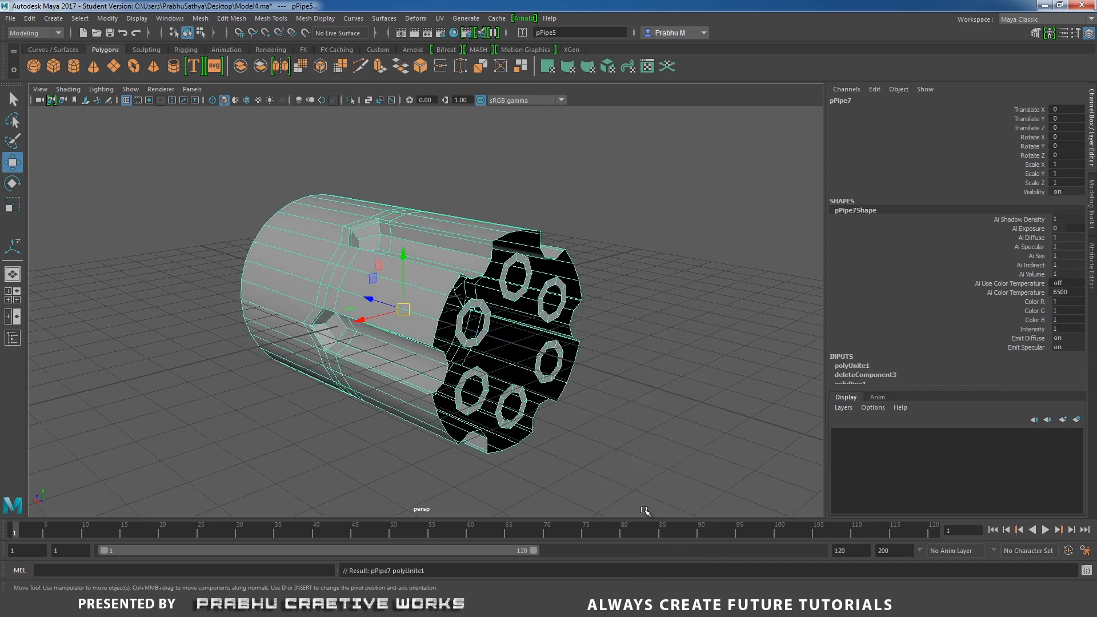
pyautogui.moveTo(646, 340)
pyautogui.keyDown('alt'); pyautogui.mouseDown()
pyautogui.moveTo(580, 321)
pyautogui.moveTo(641, 347)
pyautogui.mouseUp(); pyautogui.keyUp('alt')
pyautogui.scroll(6, 444, 257)
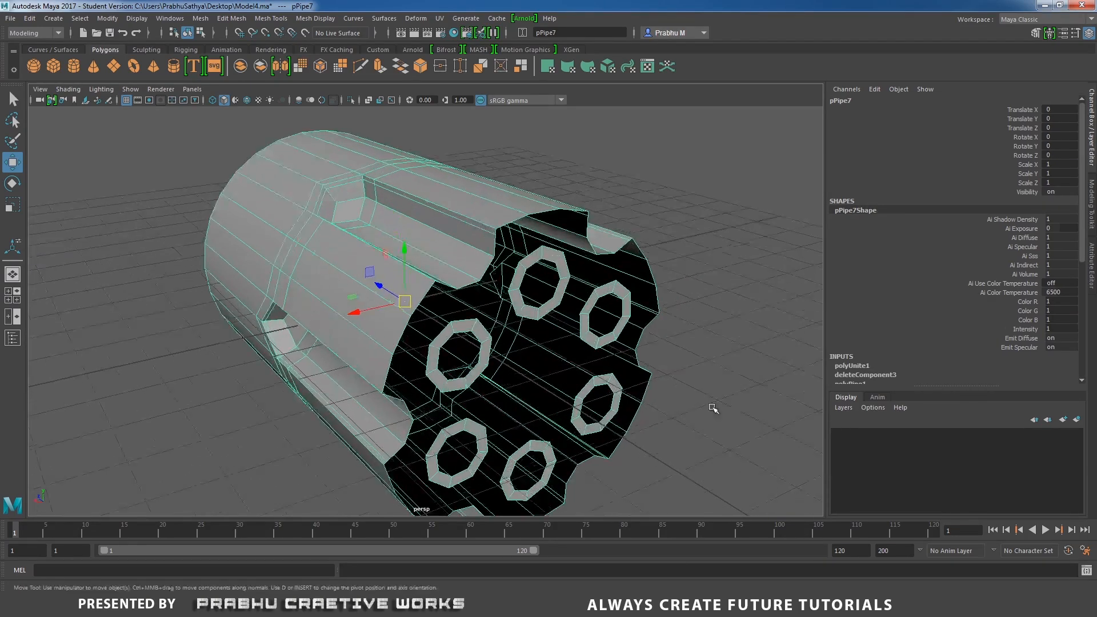
# Bridge the top rim edges of one pipe to the adjacent cylinder groove edges.
pyautogui.moveTo(385, 211); pyautogui.dragTo(383, 188, button='right')
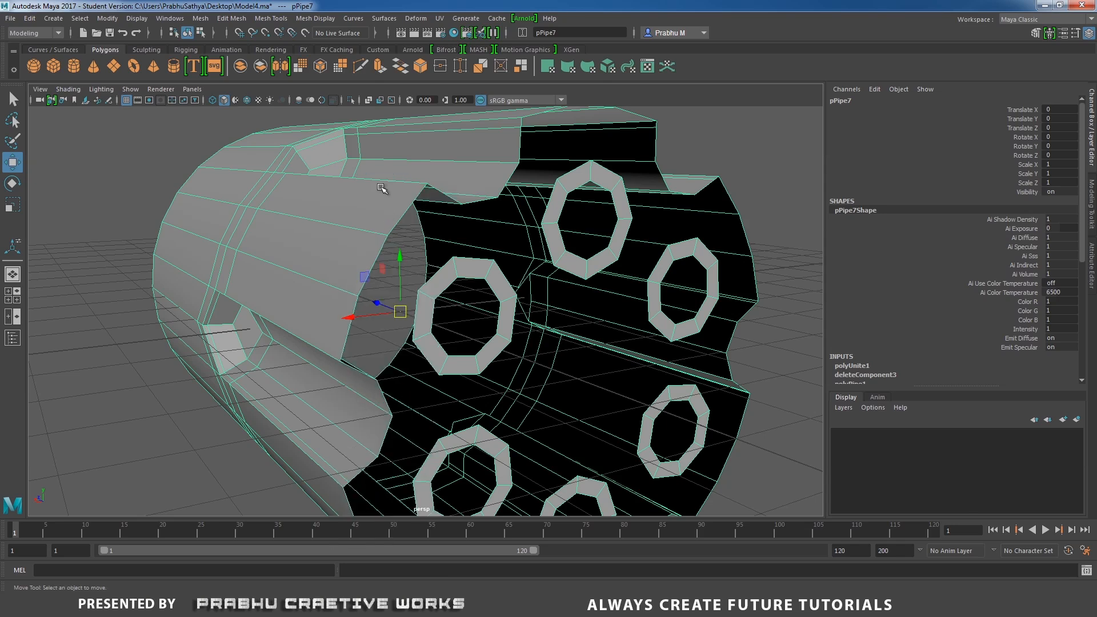
pyautogui.click(394, 227)
pyautogui.keyDown('alt'); pyautogui.moveTo(555, 201); pyautogui.dragTo(503, 251); pyautogui.keyUp('alt')
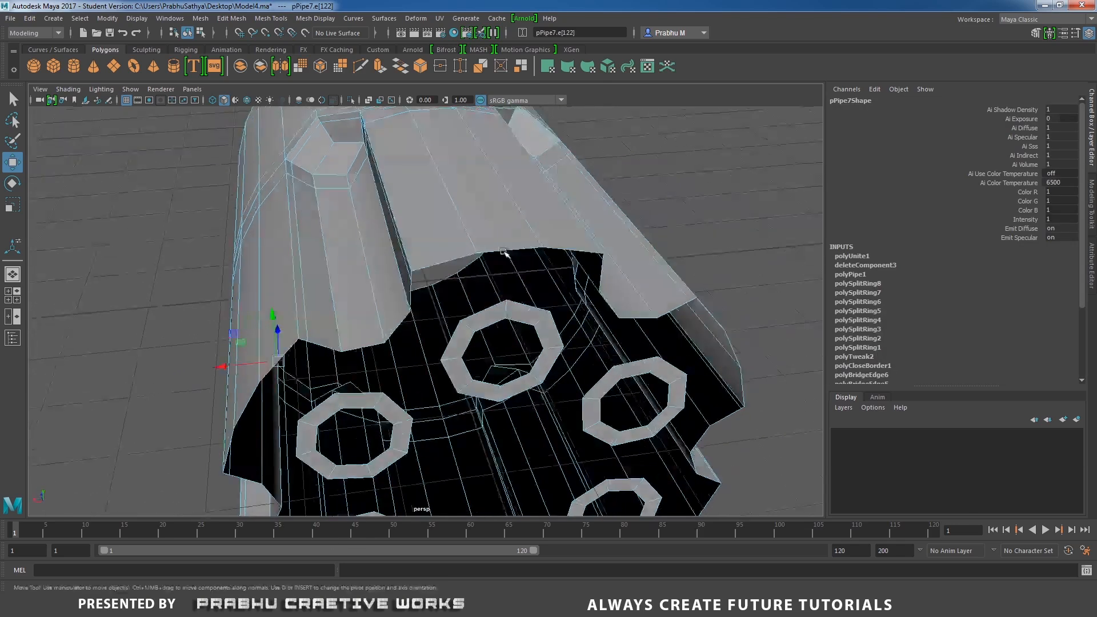
pyautogui.click(451, 259)
pyautogui.keyDown('shift'); pyautogui.click(513, 251); pyautogui.keyUp('shift')
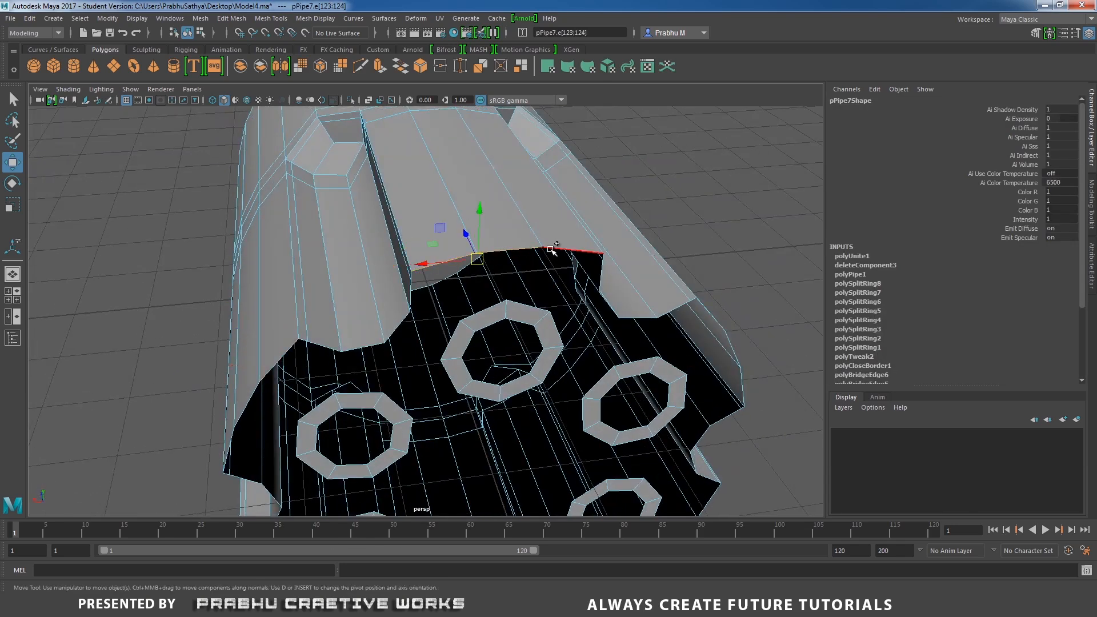
pyautogui.keyDown('shift'); pyautogui.click(553, 249); pyautogui.keyUp('shift')
pyautogui.keyDown('alt'); pyautogui.moveTo(522, 294); pyautogui.dragTo(503, 278); pyautogui.keyUp('alt')
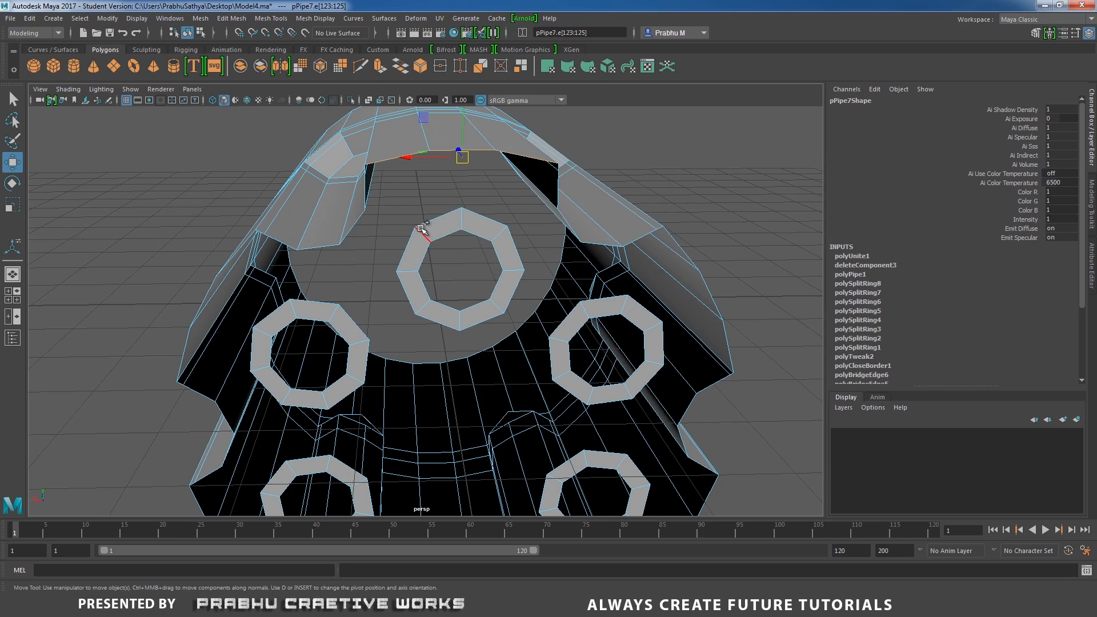
pyautogui.keyDown('shift'); pyautogui.click(510, 227); pyautogui.keyUp('shift')
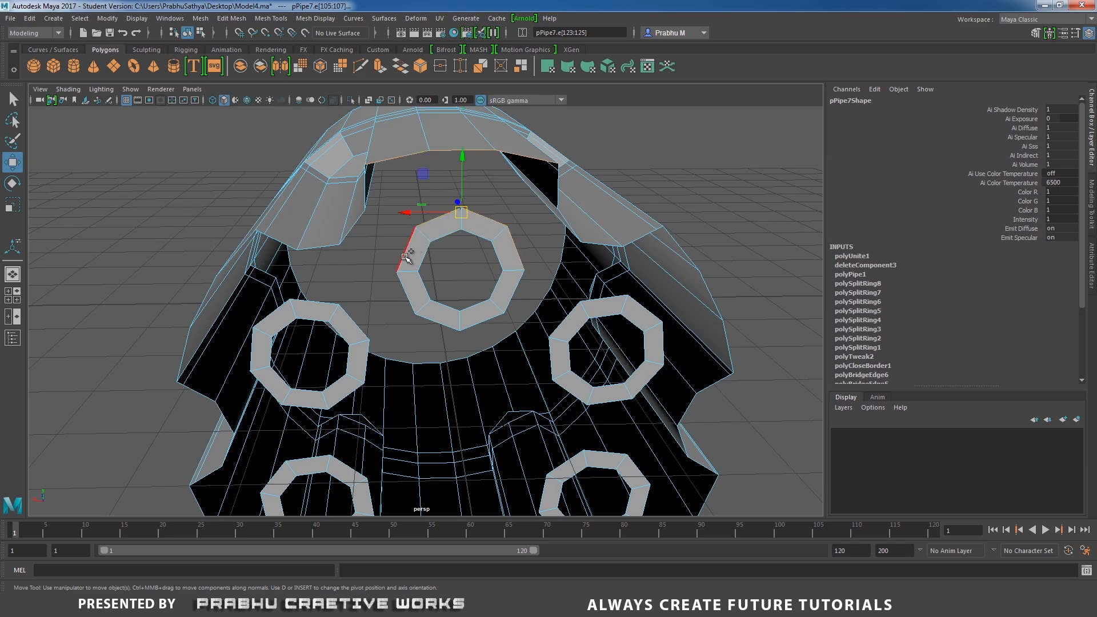
pyautogui.keyDown('shift'); pyautogui.moveTo(484, 252); pyautogui.dragTo(487, 372, button='right'); pyautogui.keyUp('shift')
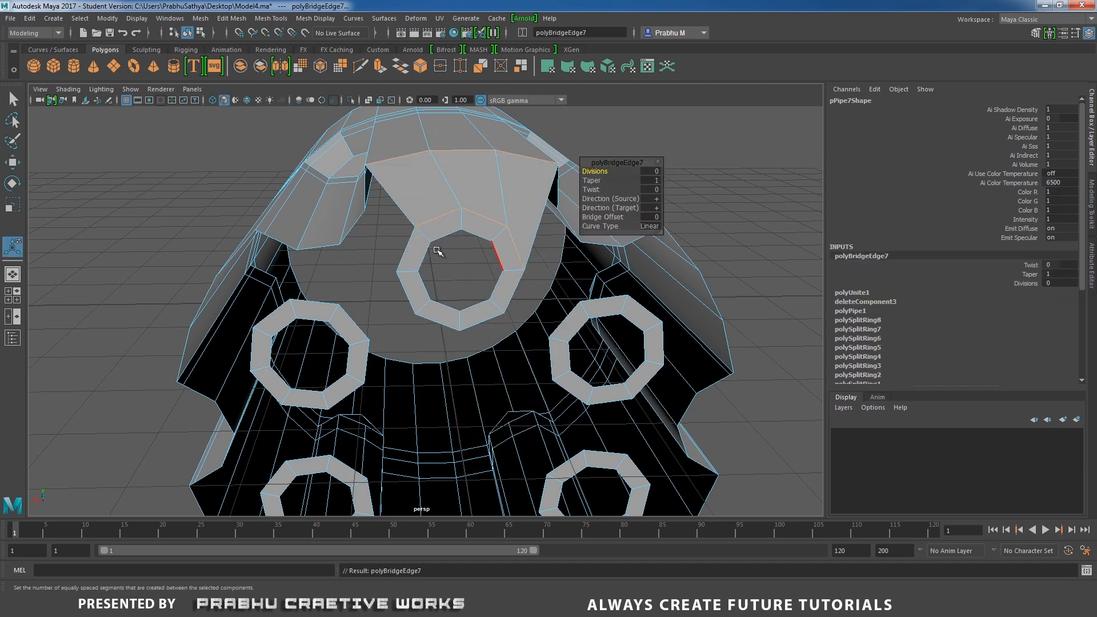
# Bridge the side edge of that pipe's rim to the neighbouring cylinder groove edge.
pyautogui.moveTo(467, 223); pyautogui.dragTo(467, 247, button='right')
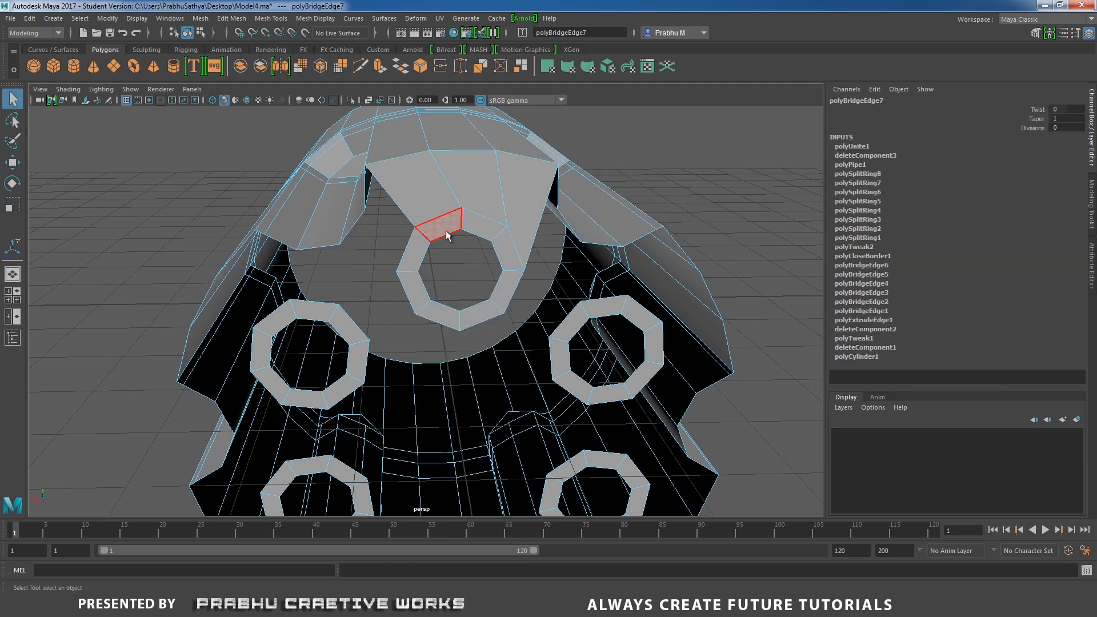
pyautogui.click(446, 231)
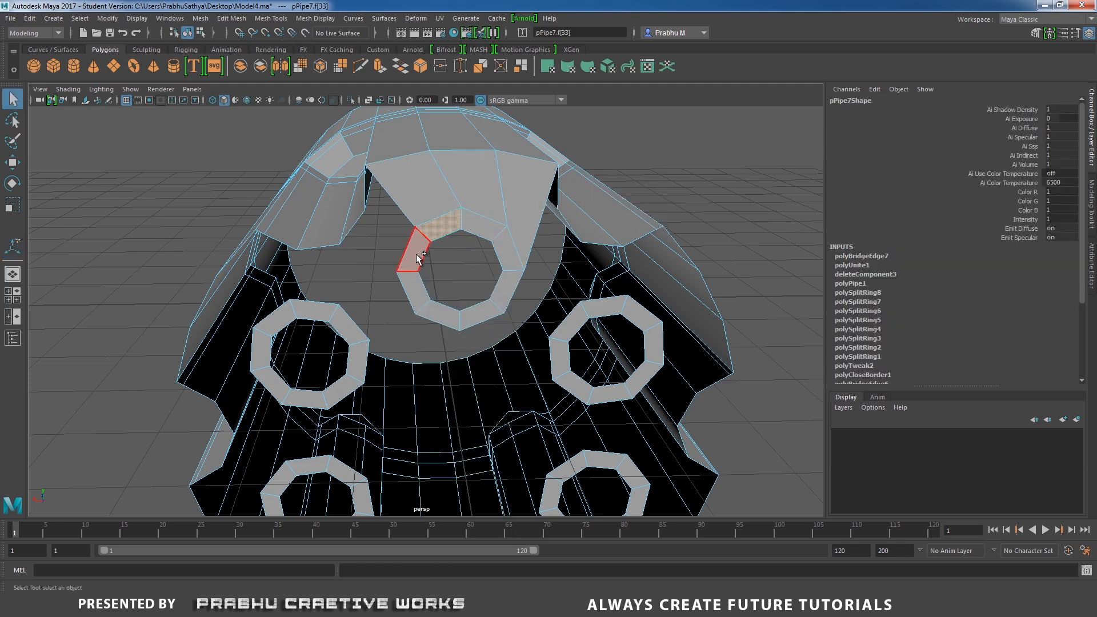
pyautogui.press('e')
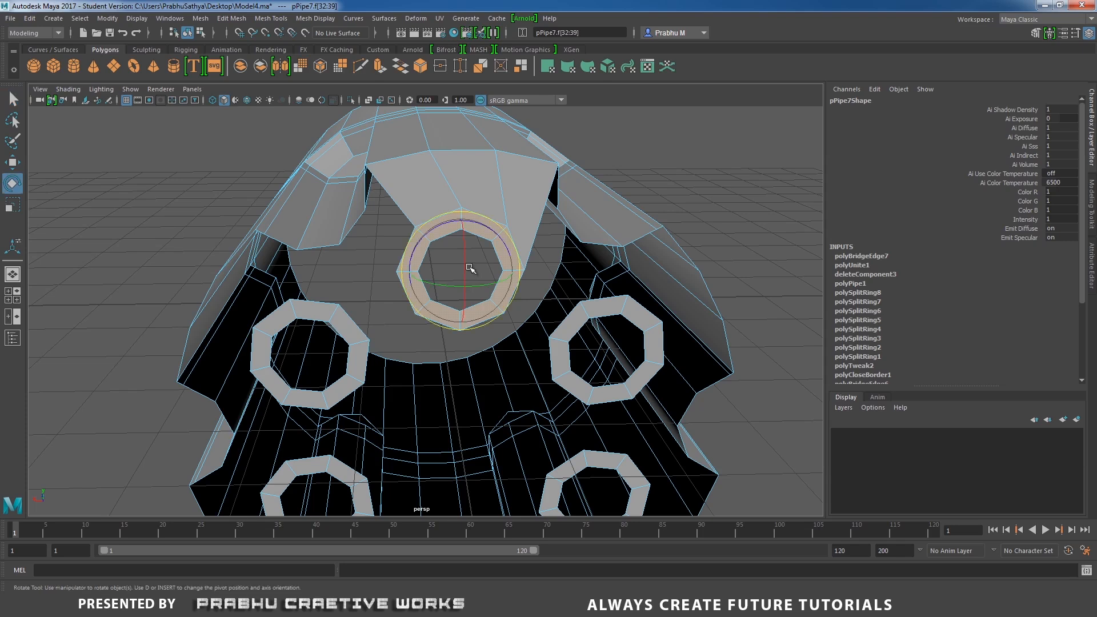
pyautogui.keyDown('alt'); pyautogui.moveTo(490, 247); pyautogui.dragTo(571, 295); pyautogui.keyUp('alt')
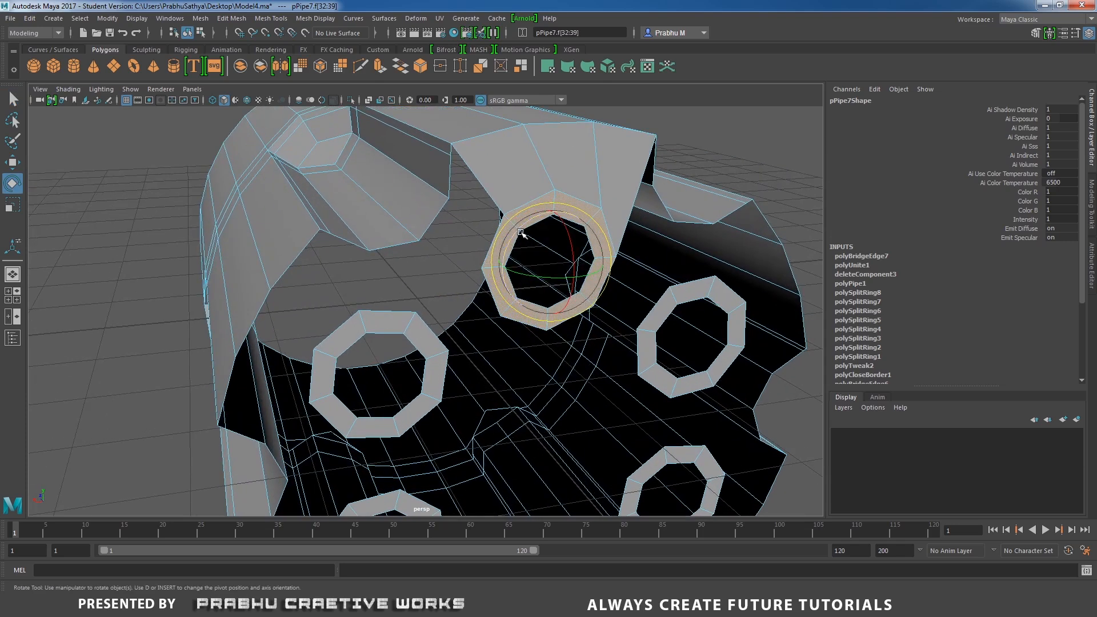
pyautogui.moveTo(520, 234); pyautogui.dragTo(480, 261)
pyautogui.moveTo(409, 253); pyautogui.dragTo(493, 251)
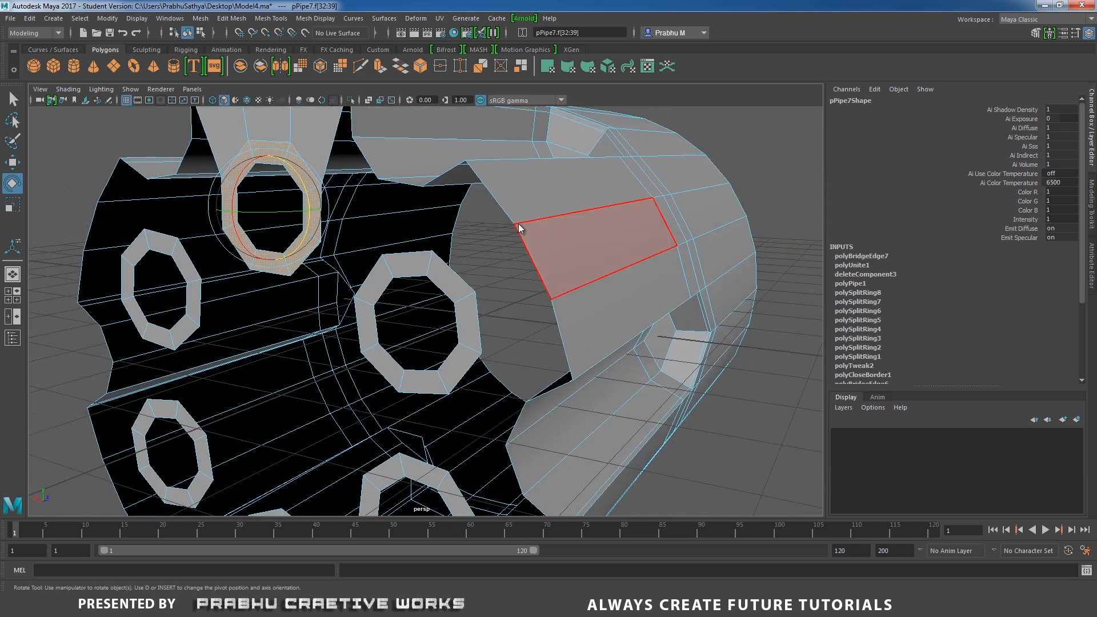
pyautogui.moveTo(518, 224); pyautogui.dragTo(525, 188, button='right')
pyautogui.keyDown('alt'); pyautogui.moveTo(512, 218); pyautogui.dragTo(545, 229); pyautogui.keyUp('alt')
pyautogui.click(586, 212)
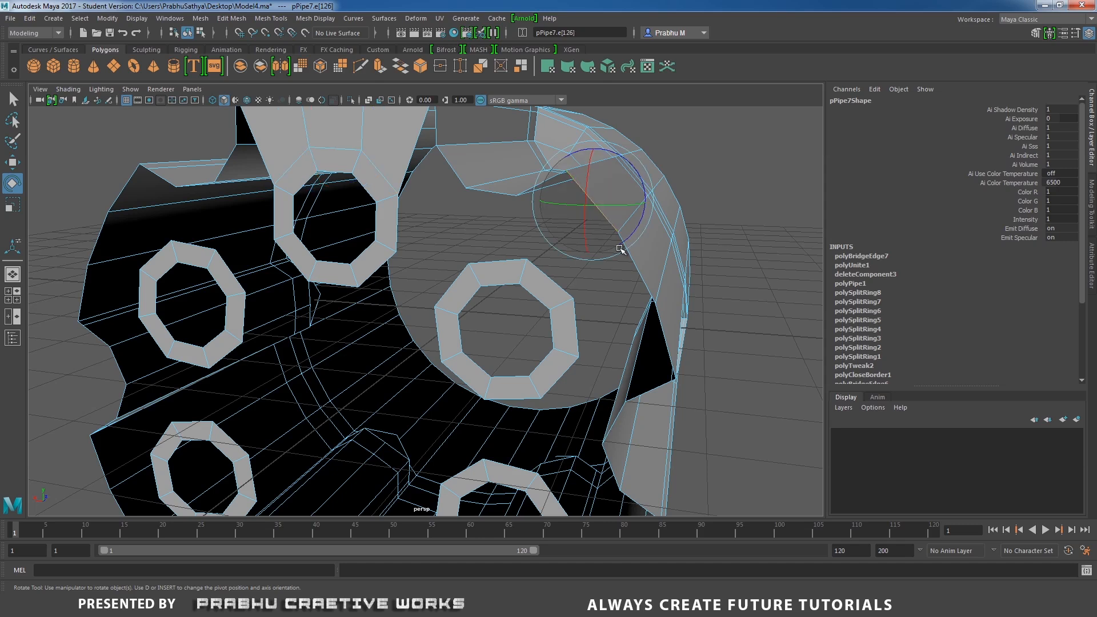
pyautogui.keyDown('shift'); pyautogui.click(641, 264); pyautogui.keyUp('shift')
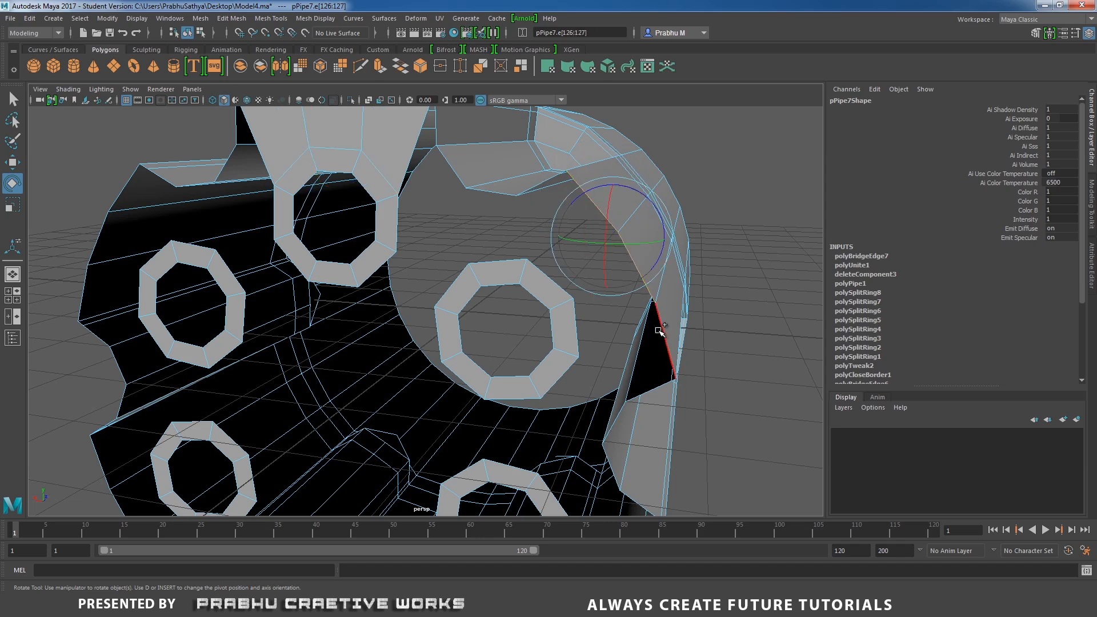
pyautogui.keyDown('shift'); pyautogui.click(573, 375); pyautogui.keyUp('shift')
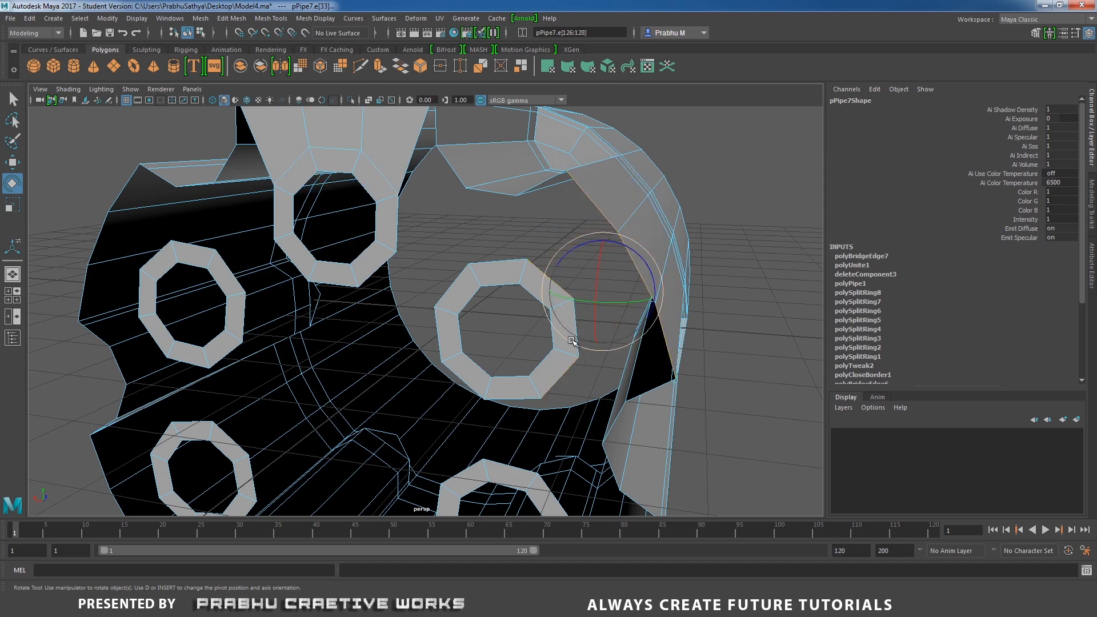
pyautogui.press('q')
pyautogui.keyDown('shift'); pyautogui.click(577, 325); pyautogui.keyUp('shift')
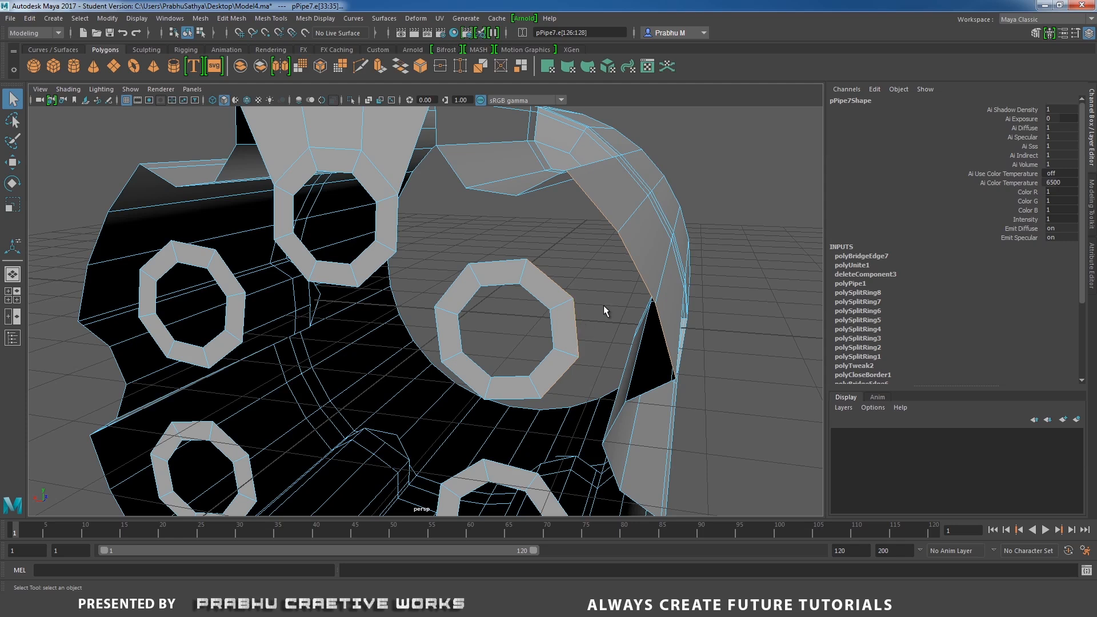
pyautogui.keyDown('shift'); pyautogui.rightClick(603, 307); pyautogui.keyUp('shift')
pyautogui.click(604, 338)
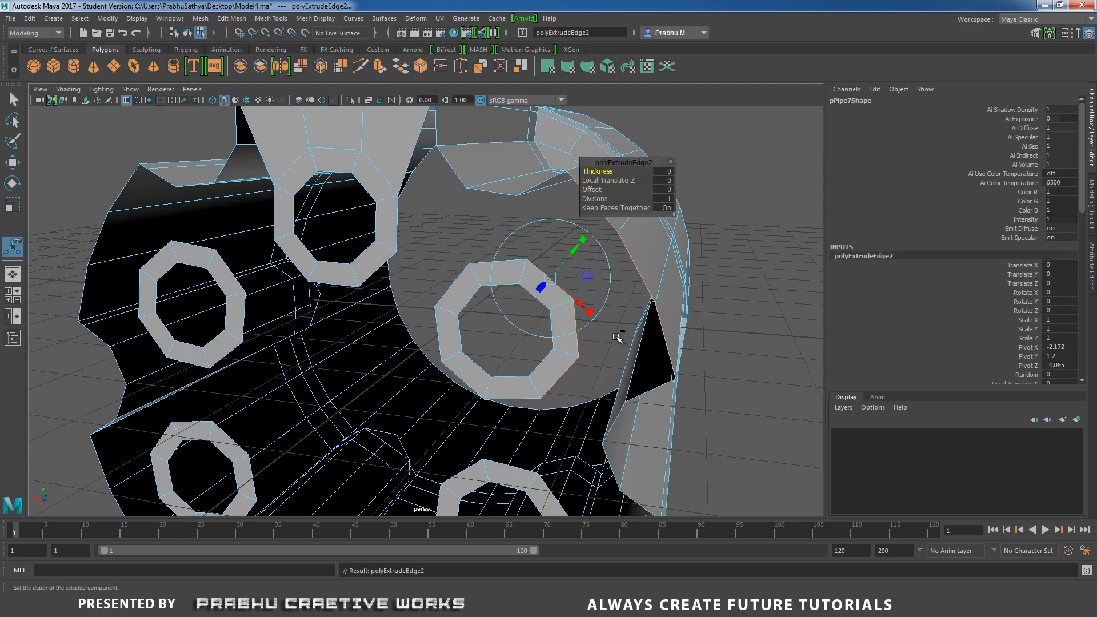
pyautogui.hotkey('ctrl', 'z')
pyautogui.keyDown('shift'); pyautogui.moveTo(626, 318); pyautogui.dragTo(614, 444, button='right'); pyautogui.keyUp('shift')
pyautogui.keyDown('alt'); pyautogui.moveTo(614, 445); pyautogui.dragTo(537, 283); pyautogui.keyUp('alt')
pyautogui.moveTo(526, 234); pyautogui.dragTo(524, 254, button='right')
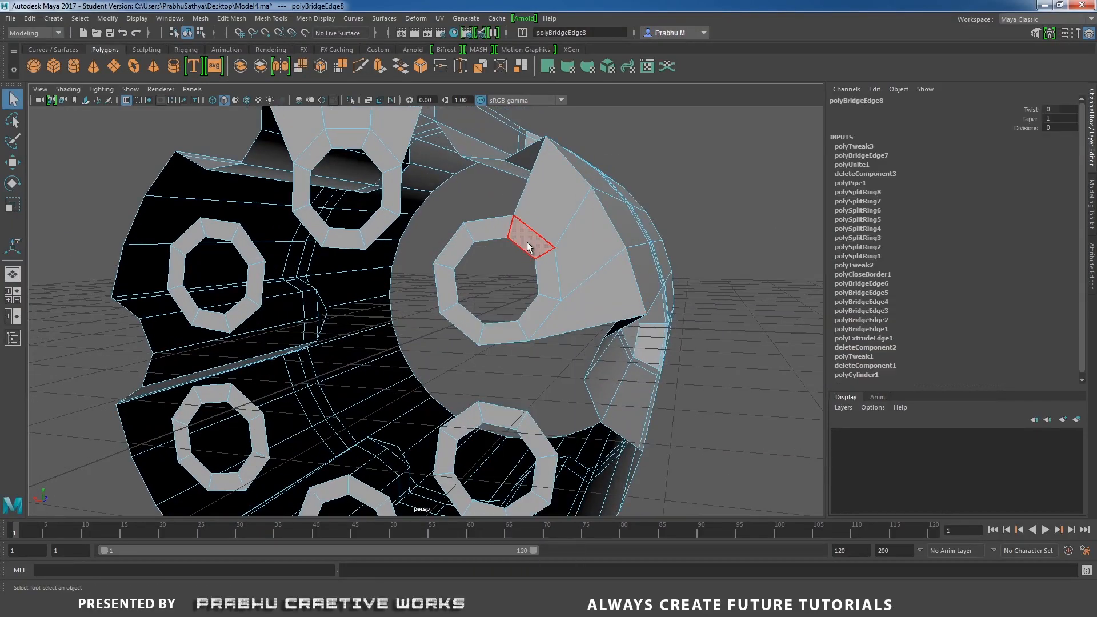
# Bridge a second pipe's rim edge to the nearby cylinder groove edge.
pyautogui.click(512, 238)
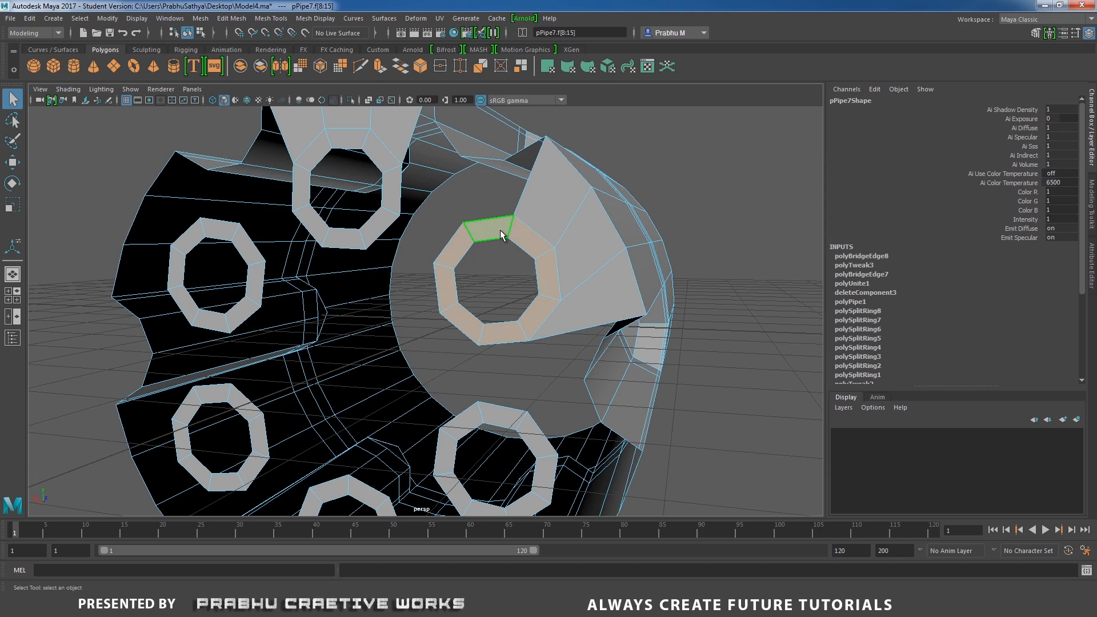
pyautogui.press('e')
pyautogui.keyDown('alt'); pyautogui.moveTo(500, 246); pyautogui.dragTo(492, 268); pyautogui.keyUp('alt')
pyautogui.keyDown('alt'); pyautogui.moveTo(581, 290); pyautogui.dragTo(449, 278, button='right'); pyautogui.keyUp('alt')
pyautogui.keyDown('alt'); pyautogui.moveTo(448, 278); pyautogui.dragTo(472, 269); pyautogui.keyUp('alt')
pyautogui.moveTo(472, 253); pyautogui.dragTo(474, 220, button='right')
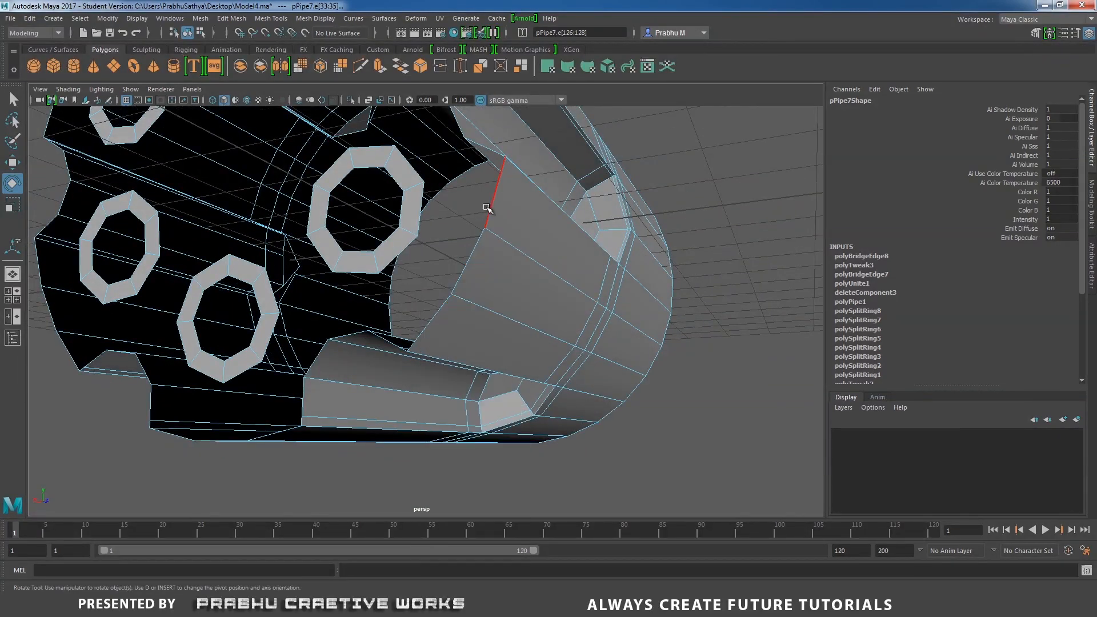
pyautogui.click(488, 211)
pyautogui.keyDown('shift'); pyautogui.click(469, 263); pyautogui.keyUp('shift')
pyautogui.keyDown('shift'); pyautogui.click(443, 313); pyautogui.keyUp('shift')
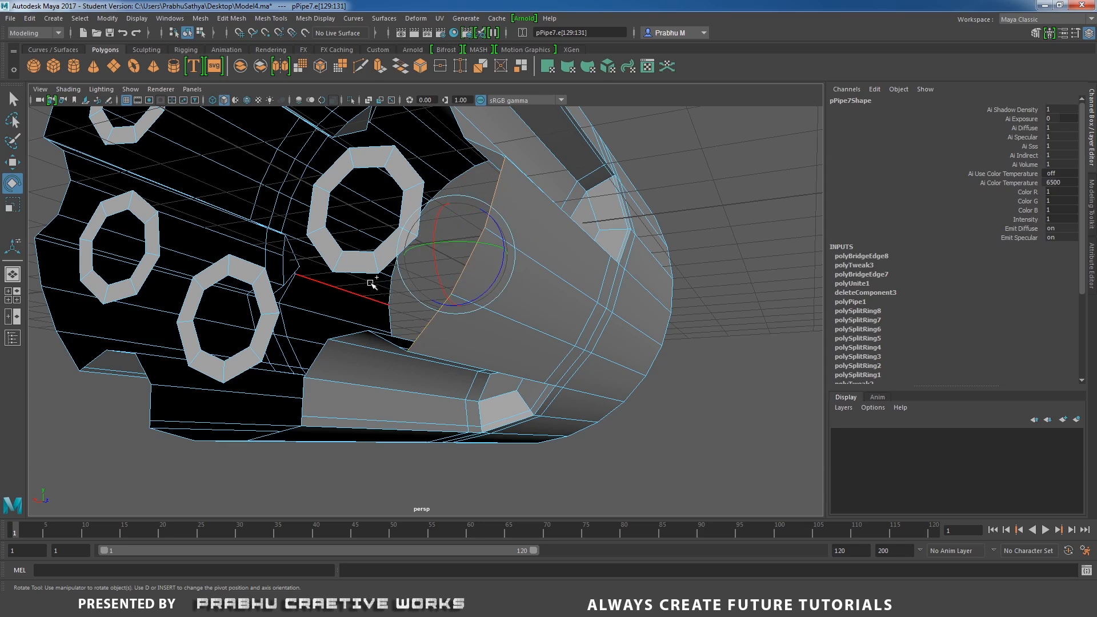
pyautogui.keyDown('shift'); pyautogui.click(362, 277); pyautogui.keyUp('shift')
pyautogui.press('q')
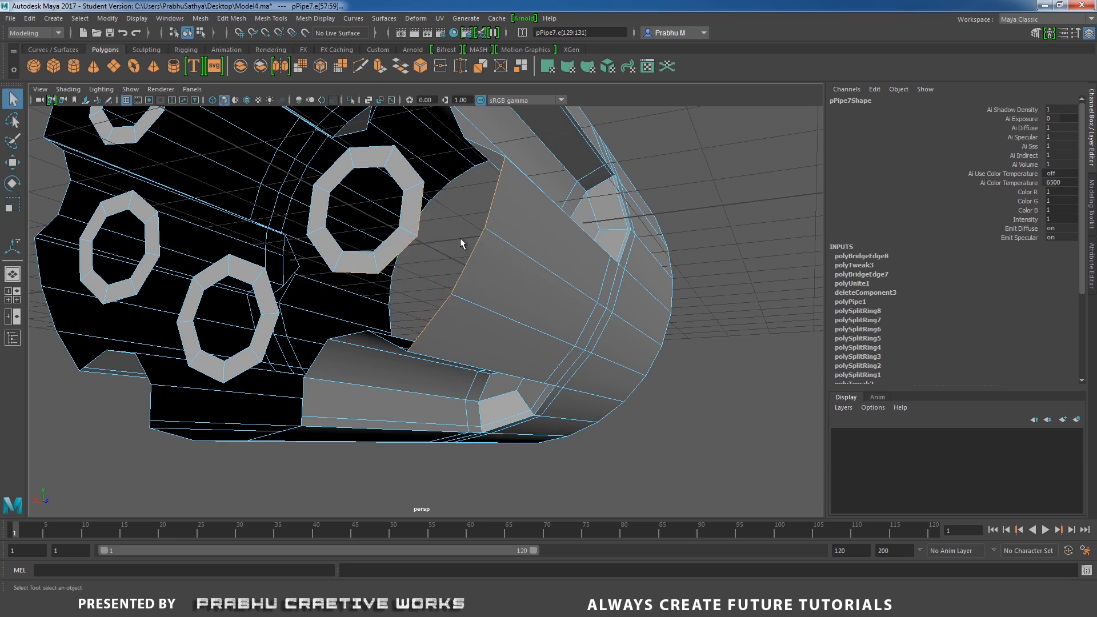
pyautogui.keyDown('shift'); pyautogui.moveTo(461, 238); pyautogui.dragTo(455, 365, button='right'); pyautogui.keyUp('shift')
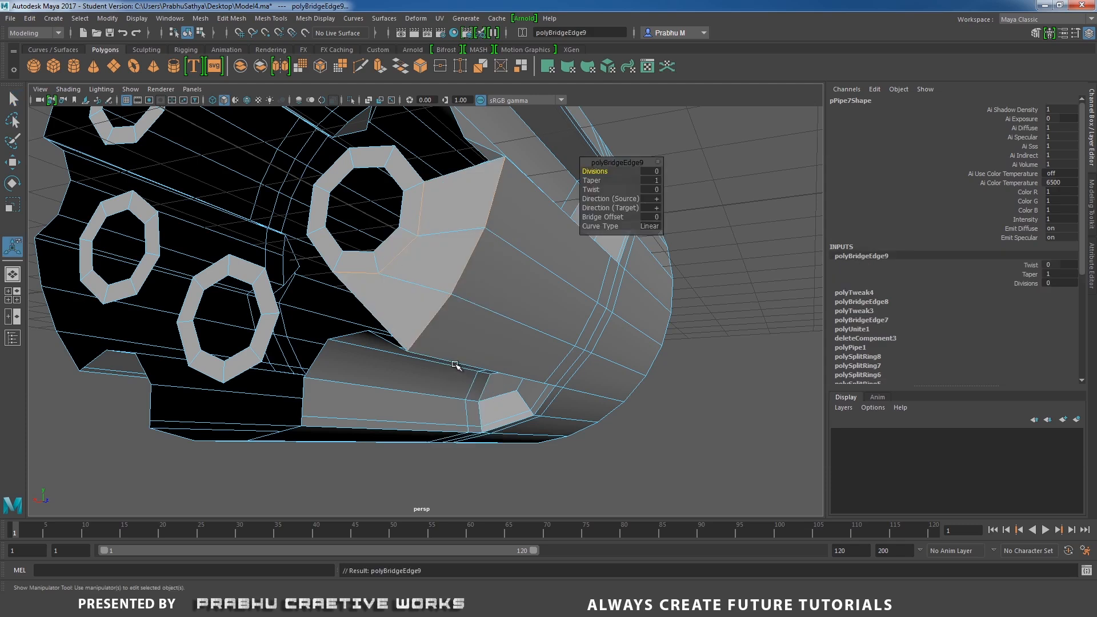
# Bridge a third pipe's rim edges to the adjacent cylinder surface edges.
pyautogui.moveTo(428, 234); pyautogui.dragTo(404, 245, button='right')
pyautogui.click(395, 249)
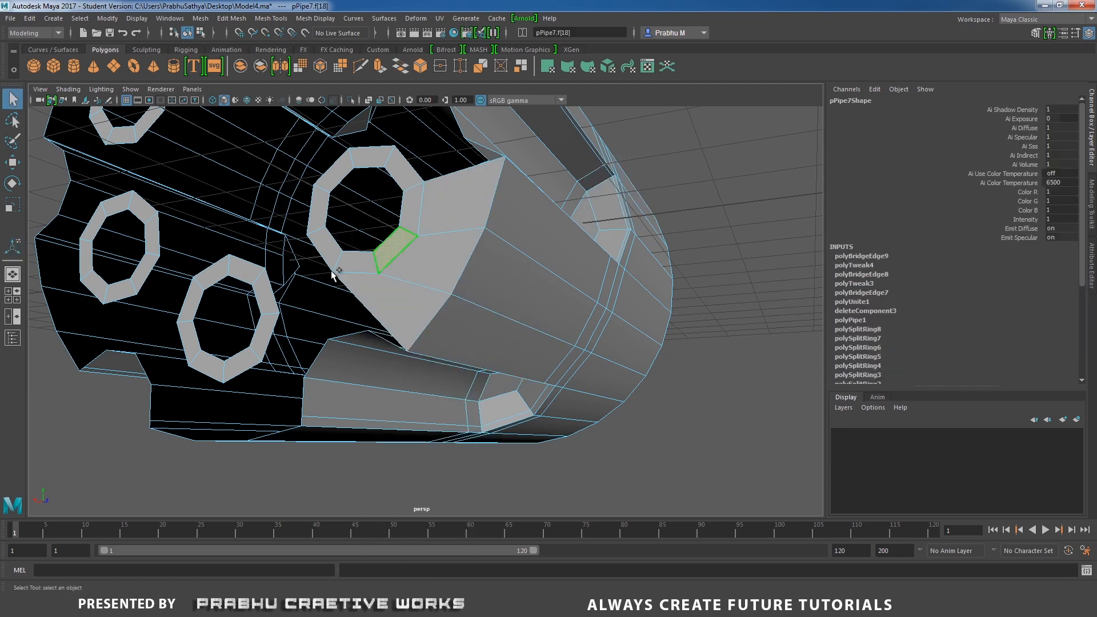
pyautogui.doubleClick(348, 262)
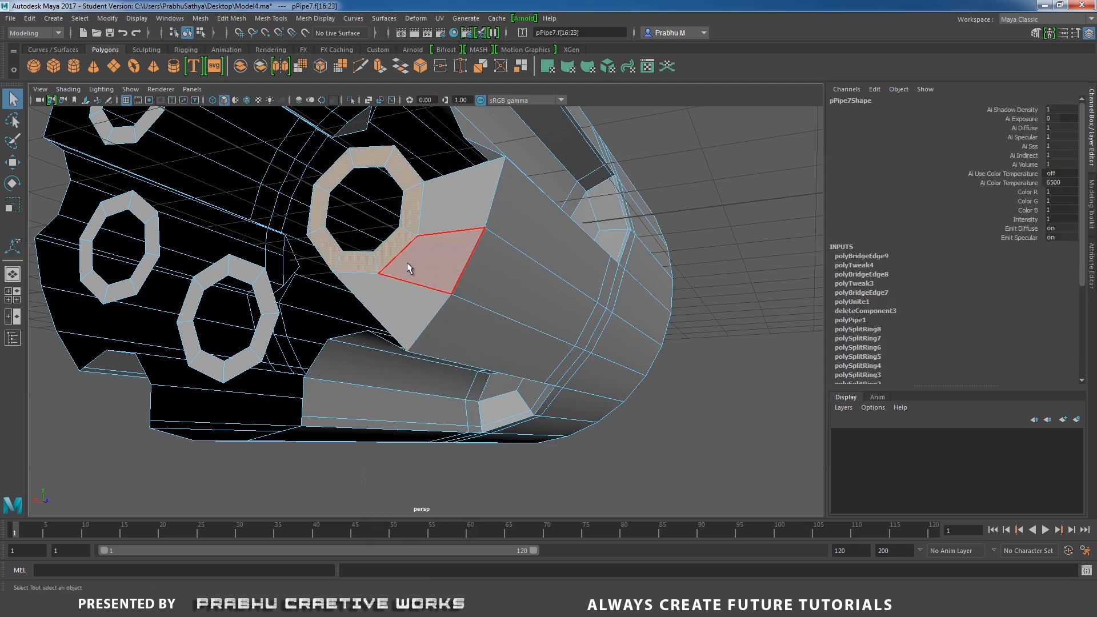
pyautogui.press('w')
pyautogui.press('e')
pyautogui.moveTo(402, 224); pyautogui.dragTo(407, 207)
pyautogui.keyDown('alt'); pyautogui.moveTo(514, 269); pyautogui.dragTo(489, 316); pyautogui.keyUp('alt')
pyautogui.moveTo(467, 295); pyautogui.dragTo(465, 250, button='right')
pyautogui.keyDown('alt'); pyautogui.moveTo(465, 250); pyautogui.dragTo(422, 276); pyautogui.keyUp('alt')
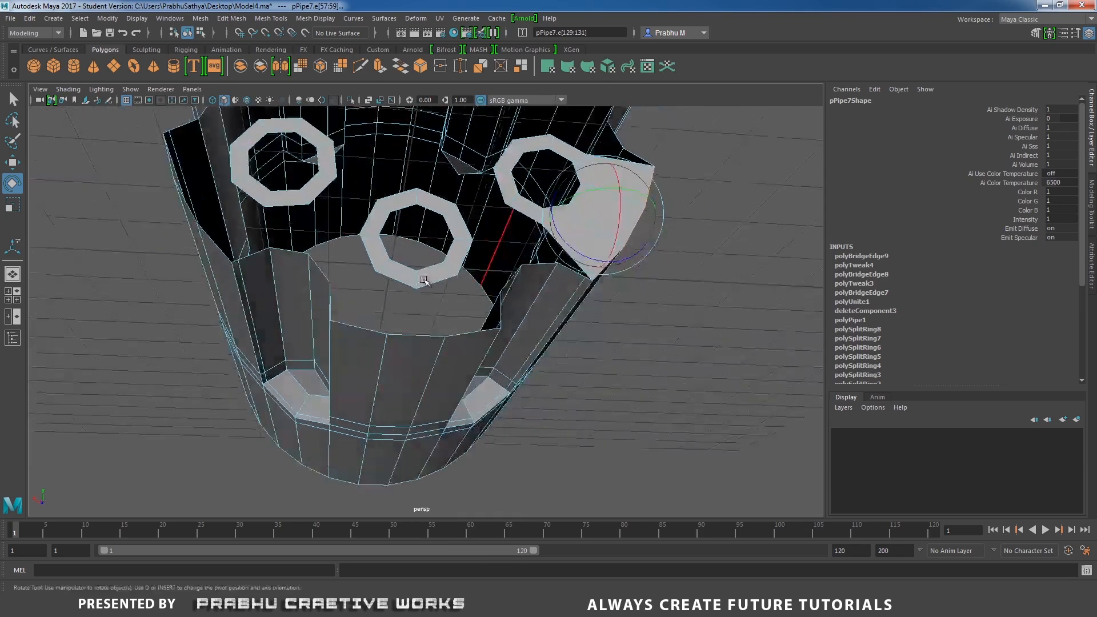
pyautogui.scroll(2, 428, 297)
pyautogui.click(443, 279)
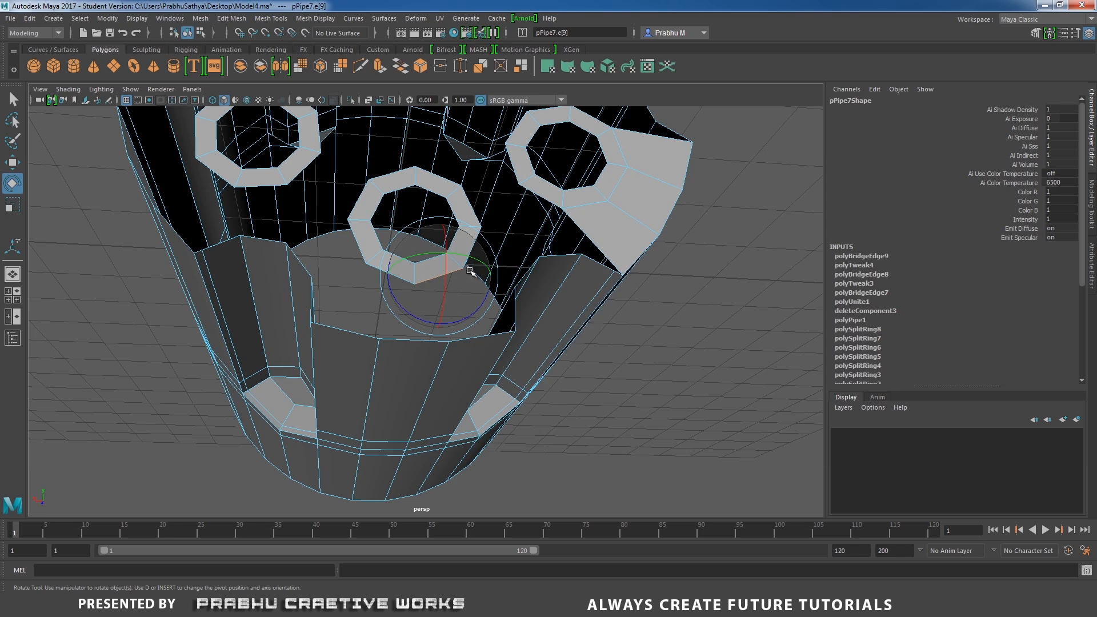
pyautogui.press('q')
pyautogui.keyDown('shift'); pyautogui.click(466, 260); pyautogui.keyUp('shift')
pyautogui.keyDown('shift'); pyautogui.click(394, 276); pyautogui.keyUp('shift')
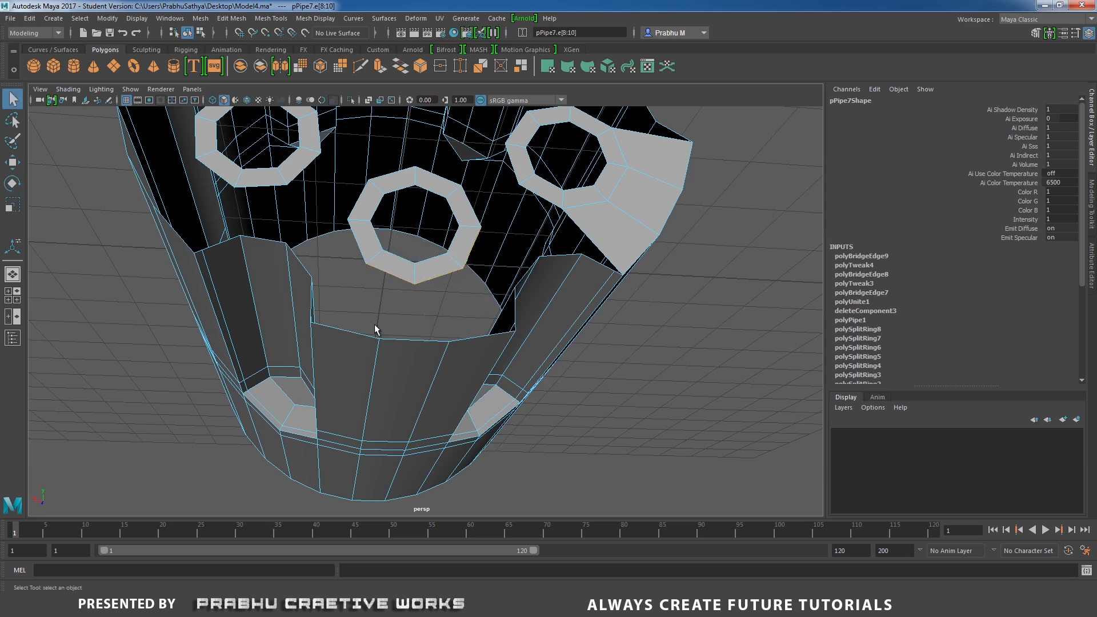
pyautogui.keyDown('shift'); pyautogui.click(371, 333); pyautogui.keyUp('shift')
pyautogui.keyDown('shift'); pyautogui.click(395, 339); pyautogui.keyUp('shift')
pyautogui.keyDown('shift'); pyautogui.rightClick(481, 311); pyautogui.keyUp('shift')
pyautogui.click(472, 434)
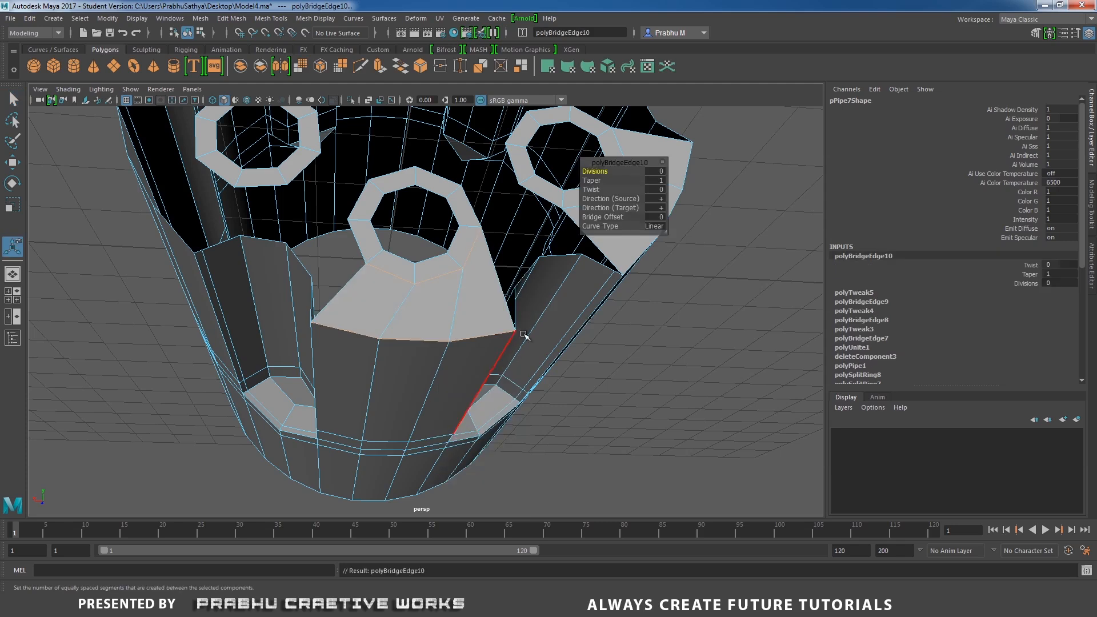
# Bridge a fourth pipe's rim edge to the adjacent cylinder surface edge.
pyautogui.moveTo(438, 262); pyautogui.dragTo(434, 280, button='right')
pyautogui.click(424, 266)
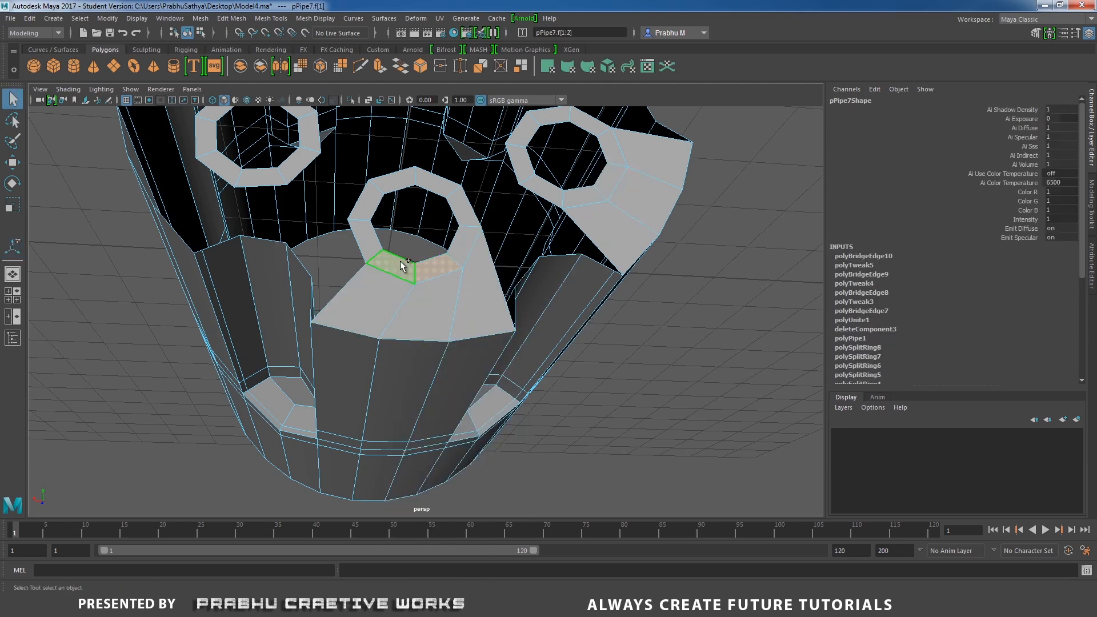
pyautogui.press('e')
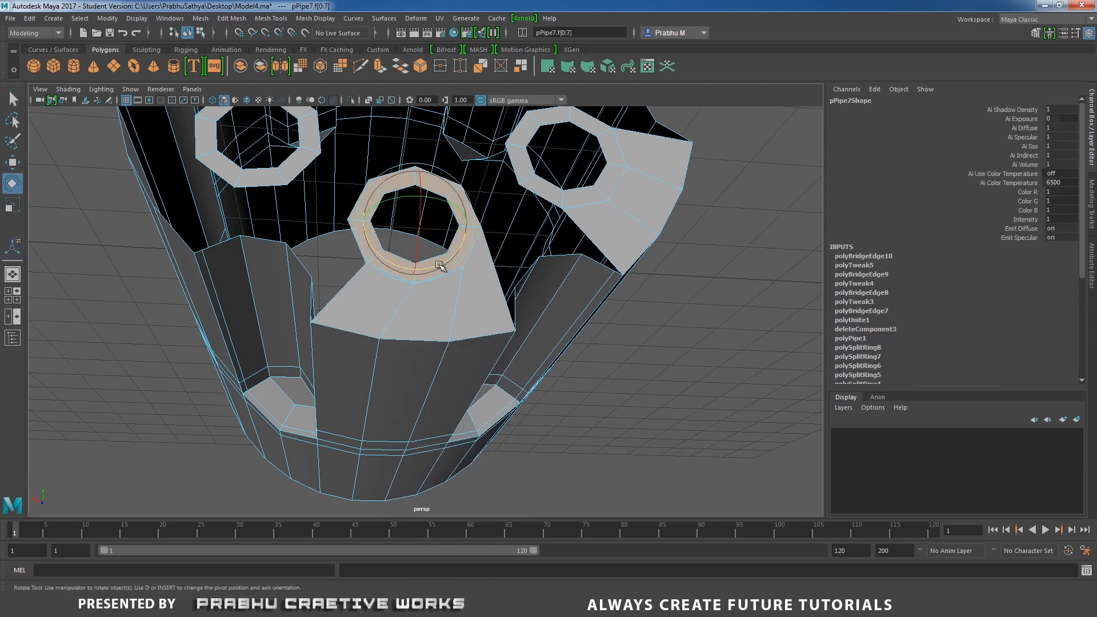
pyautogui.moveTo(435, 267)
pyautogui.mouseDown()
pyautogui.moveTo(443, 269)
pyautogui.moveTo(414, 270)
pyautogui.mouseUp()
pyautogui.moveTo(395, 277)
pyautogui.keyDown('alt'); pyautogui.mouseDown()
pyautogui.moveTo(350, 297)
pyautogui.moveTo(350, 324)
pyautogui.moveTo(396, 299)
pyautogui.mouseUp(); pyautogui.keyUp('alt')
pyautogui.moveTo(405, 279); pyautogui.dragTo(405, 245, button='right')
pyautogui.click(404, 276)
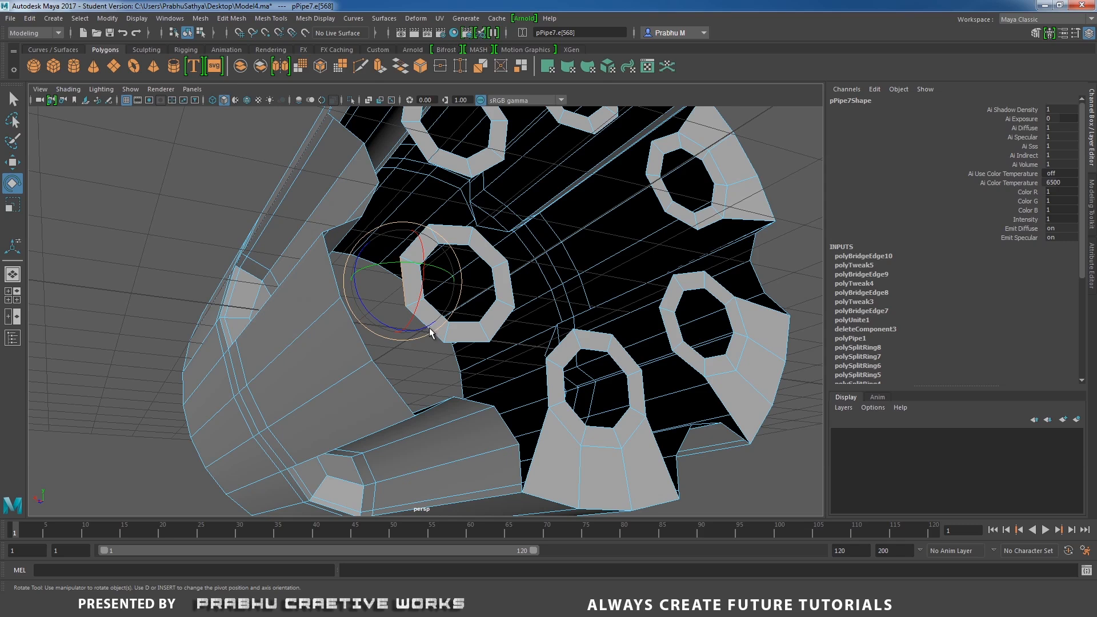
pyautogui.press('q')
pyautogui.keyDown('shift'); pyautogui.click(432, 329); pyautogui.keyUp('shift')
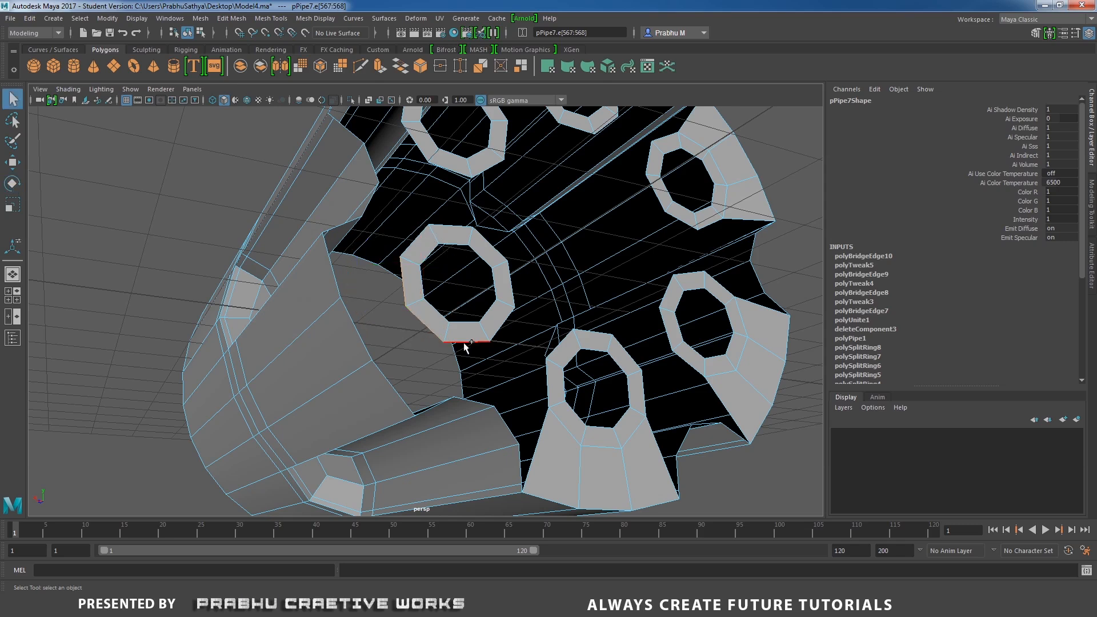
pyautogui.keyDown('shift'); pyautogui.click(403, 396); pyautogui.keyUp('shift')
pyautogui.keyDown('shift'); pyautogui.click(341, 283); pyautogui.keyUp('shift')
pyautogui.keyDown('shift'); pyautogui.moveTo(386, 300); pyautogui.dragTo(375, 427, button='right'); pyautogui.keyUp('shift')
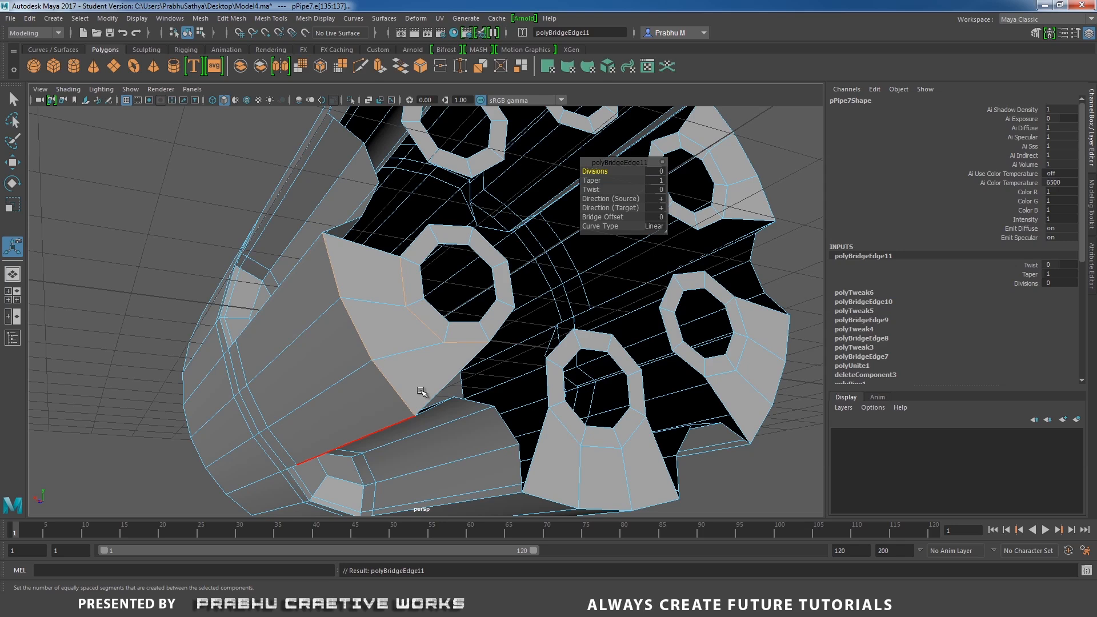
# Inspect the fifth pipe's rim faces against the surrounding cylinder surface from a new angle.
pyautogui.moveTo(464, 336); pyautogui.dragTo(464, 306, button='right')
pyautogui.keyDown('shift'); pyautogui.click(435, 327); pyautogui.keyUp('shift')
pyautogui.keyDown('shift'); pyautogui.doubleClick(461, 331); pyautogui.keyUp('shift')
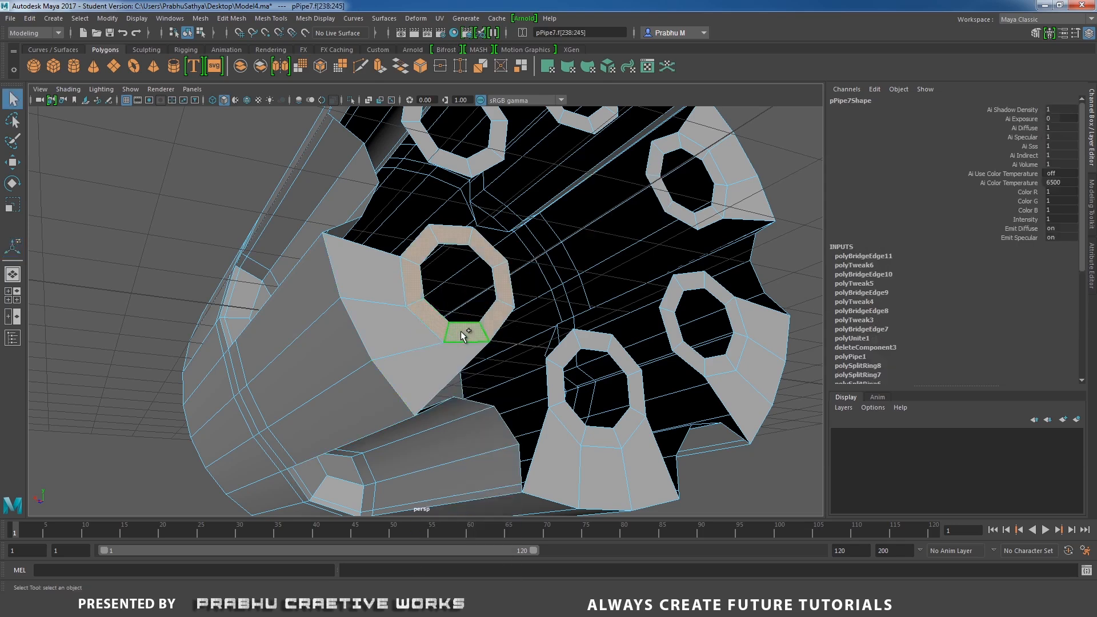
pyautogui.press('w')
pyautogui.press('e')
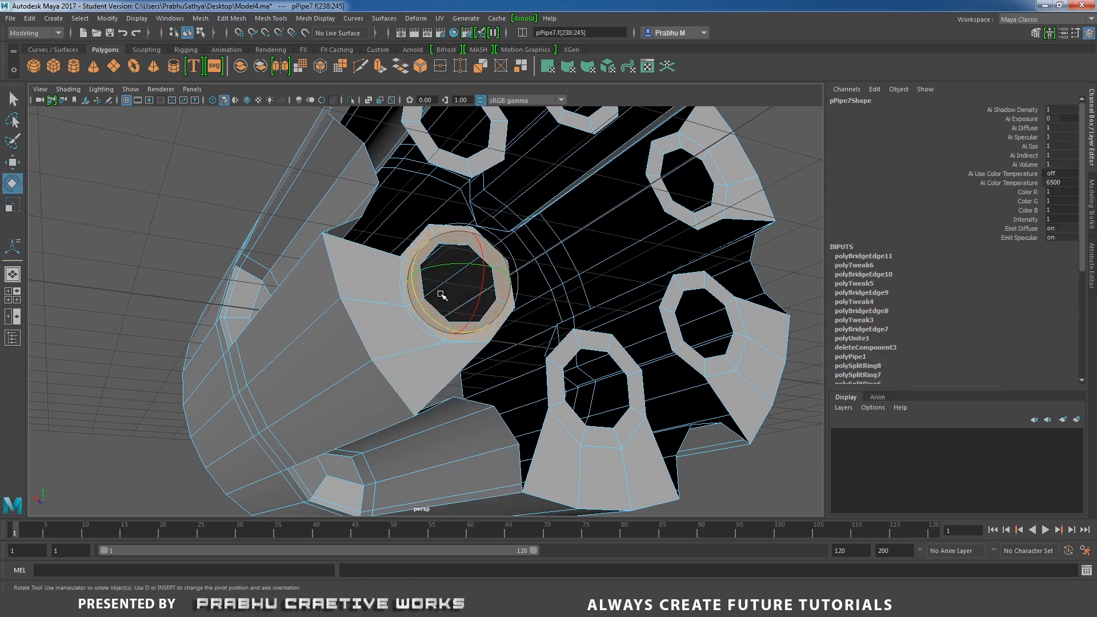
pyautogui.moveTo(417, 300); pyautogui.dragTo(416, 280)
pyautogui.keyDown('alt'); pyautogui.moveTo(511, 249); pyautogui.dragTo(394, 274); pyautogui.keyUp('alt')
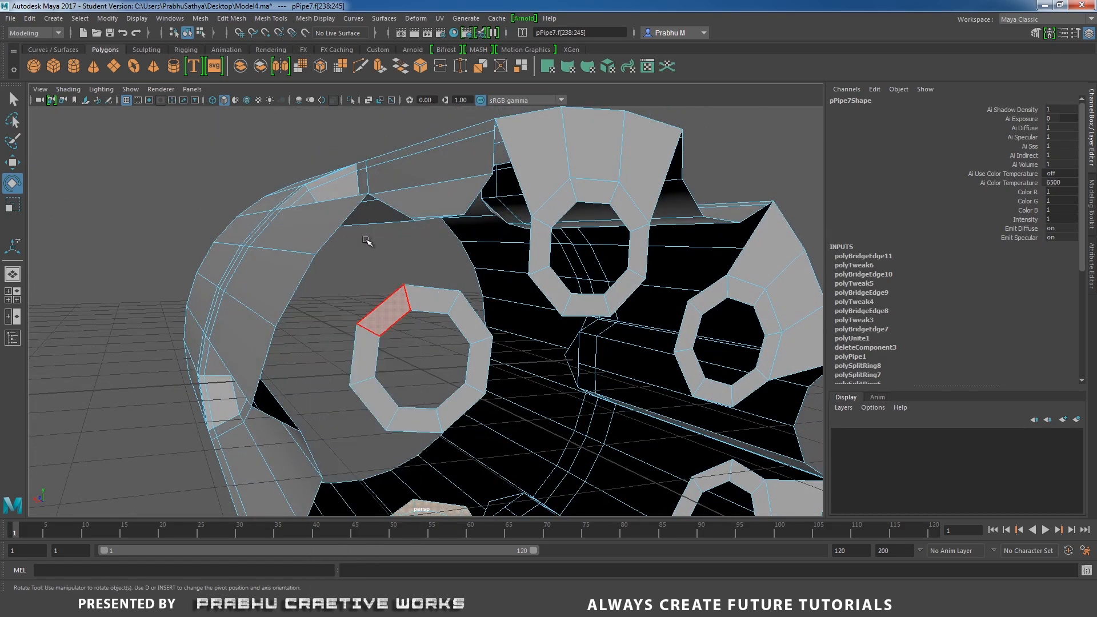
# Bridge the fifth pipe's rim edges to the adjacent cylinder surface edges.
pyautogui.moveTo(366, 241); pyautogui.dragTo(366, 228, button='right')
pyautogui.click(424, 289)
pyautogui.keyDown('shift'); pyautogui.click(377, 307); pyautogui.keyUp('shift')
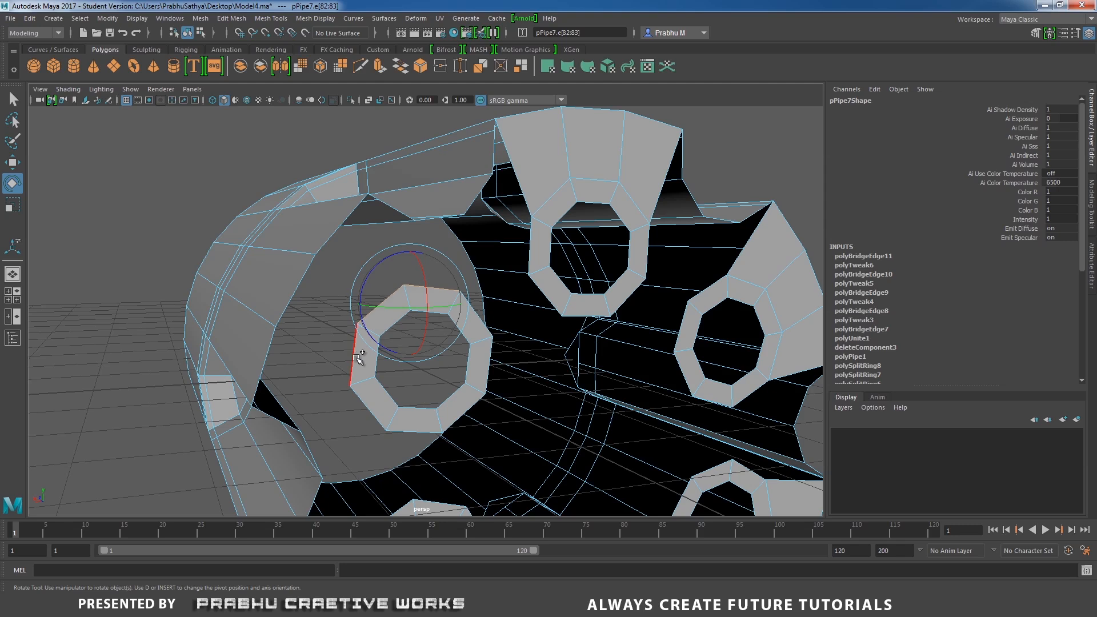
pyautogui.keyDown('shift'); pyautogui.click(359, 358); pyautogui.keyUp('shift')
pyautogui.keyDown('shift'); pyautogui.click(265, 367); pyautogui.keyUp('shift')
pyautogui.keyDown('shift'); pyautogui.click(296, 294); pyautogui.keyUp('shift')
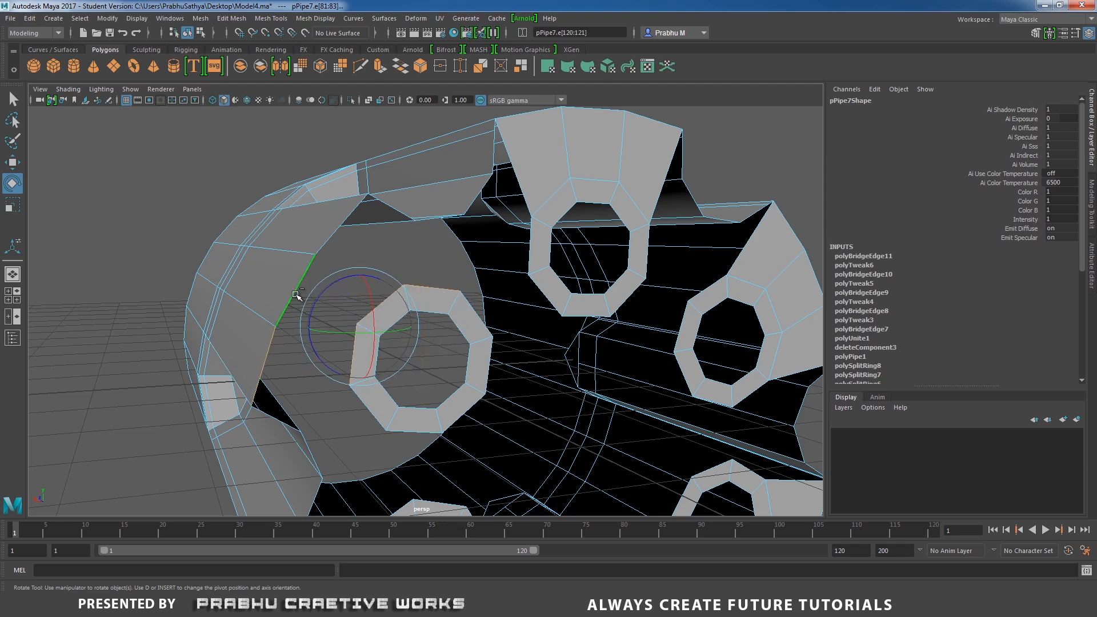
pyautogui.keyDown('shift'); pyautogui.click(331, 236); pyautogui.keyUp('shift')
pyautogui.keyDown('shift'); pyautogui.moveTo(425, 261); pyautogui.dragTo(424, 392, button='right'); pyautogui.keyUp('shift')
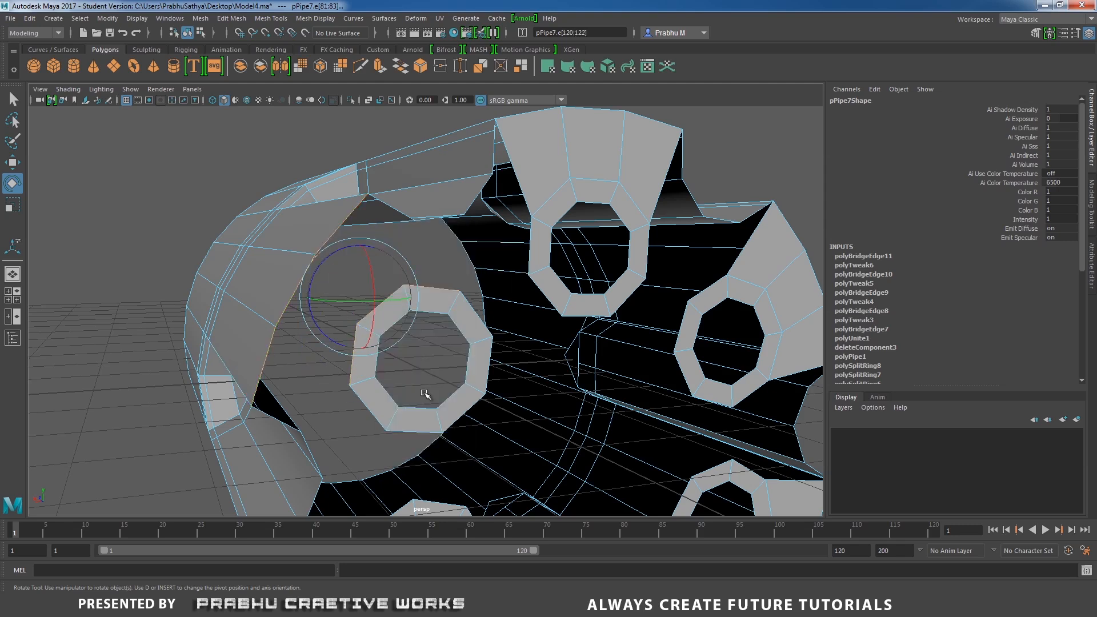
pyautogui.hotkey('ctrl', 'z')
pyautogui.keyDown('shift'); pyautogui.moveTo(446, 278); pyautogui.dragTo(437, 404, button='right'); pyautogui.keyUp('shift')
pyautogui.moveTo(419, 303); pyautogui.dragTo(419, 338, button='right')
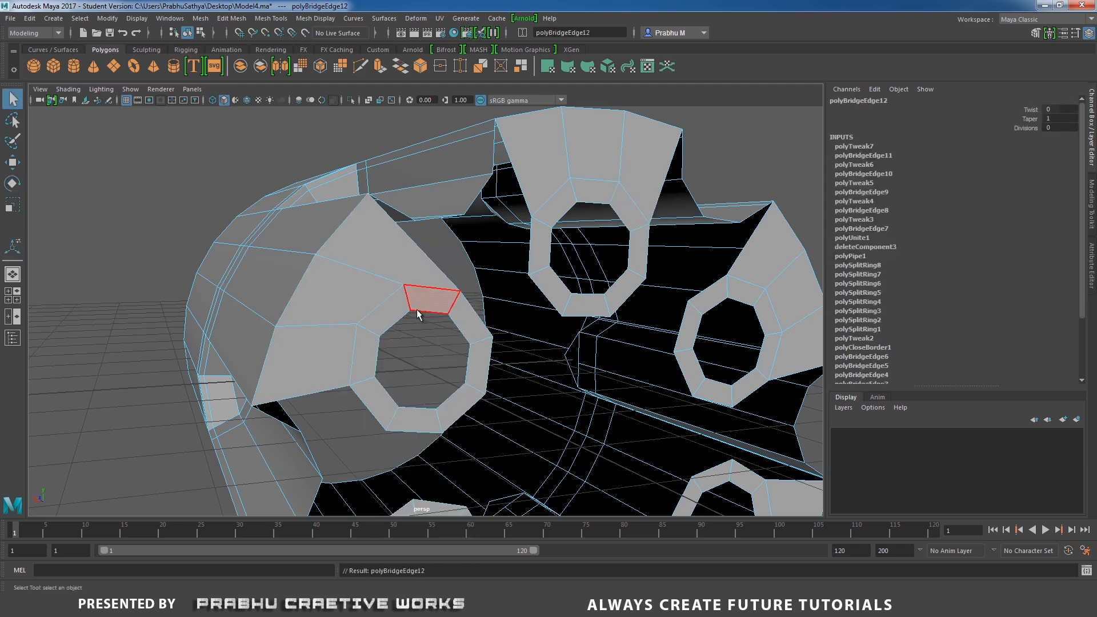
# Examine the remaining pipes and cylinder surfaces from several angles.
pyautogui.click(399, 309)
pyautogui.keyDown('shift'); pyautogui.doubleClick(370, 352); pyautogui.keyUp('shift')
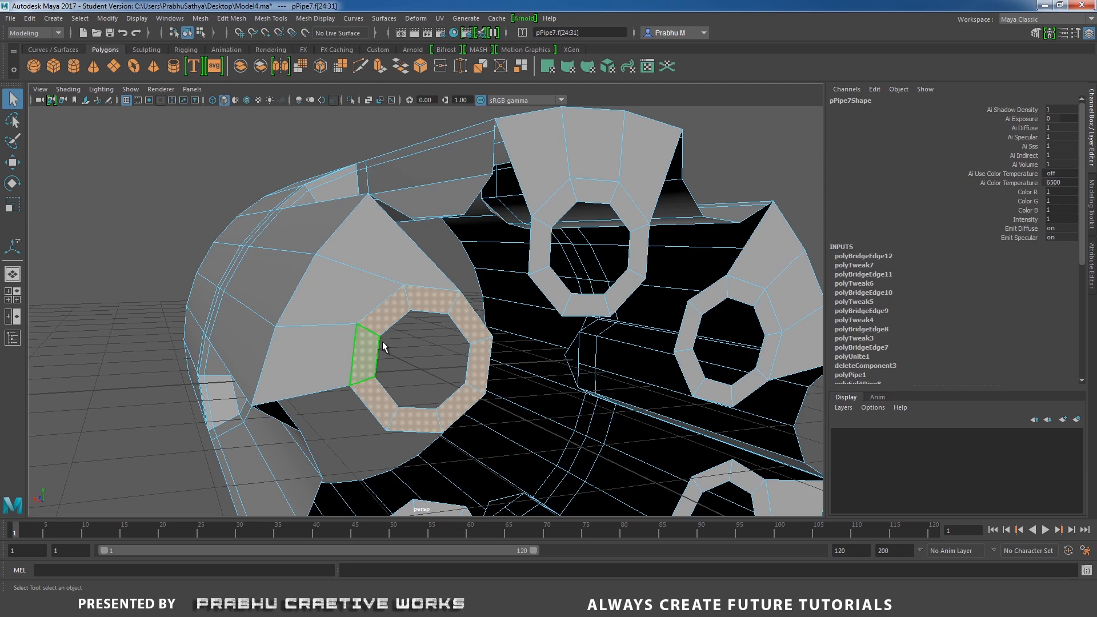
pyautogui.press('e')
pyautogui.moveTo(377, 342); pyautogui.dragTo(374, 357)
pyautogui.scroll(-4, 548, 298)
pyautogui.keyDown('alt'); pyautogui.moveTo(445, 302); pyautogui.dragTo(486, 312); pyautogui.keyUp('alt')
pyautogui.click(639, 228)
pyautogui.keyDown('alt'); pyautogui.moveTo(403, 298); pyautogui.dragTo(464, 330); pyautogui.keyUp('alt')
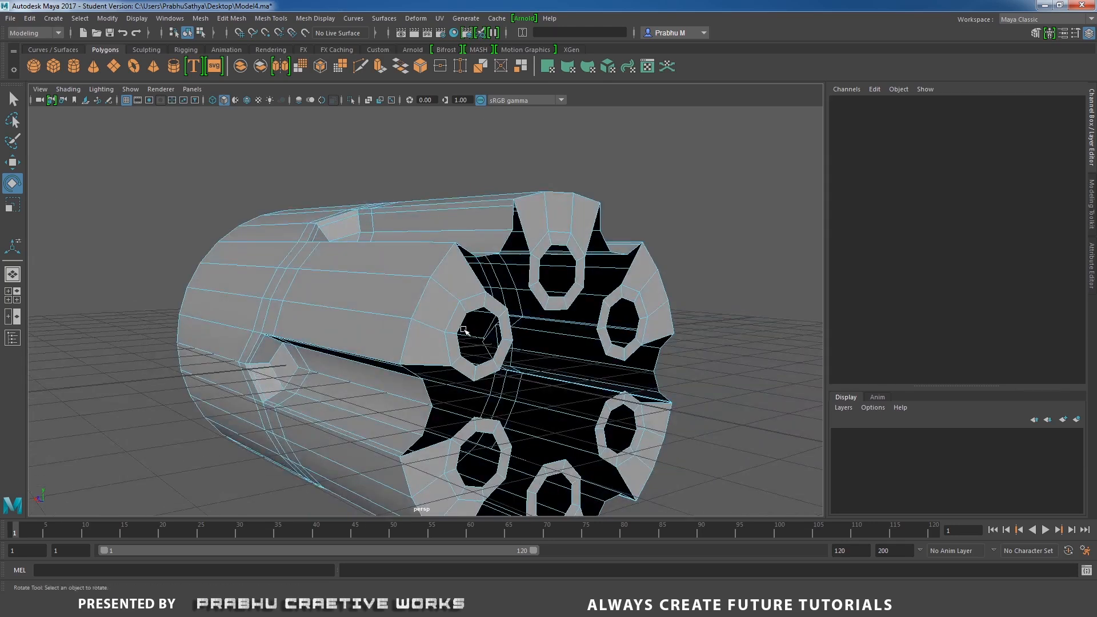
pyautogui.keyDown('alt'); pyautogui.moveTo(529, 374); pyautogui.dragTo(480, 350); pyautogui.keyUp('alt')
pyautogui.scroll(4, 480, 350)
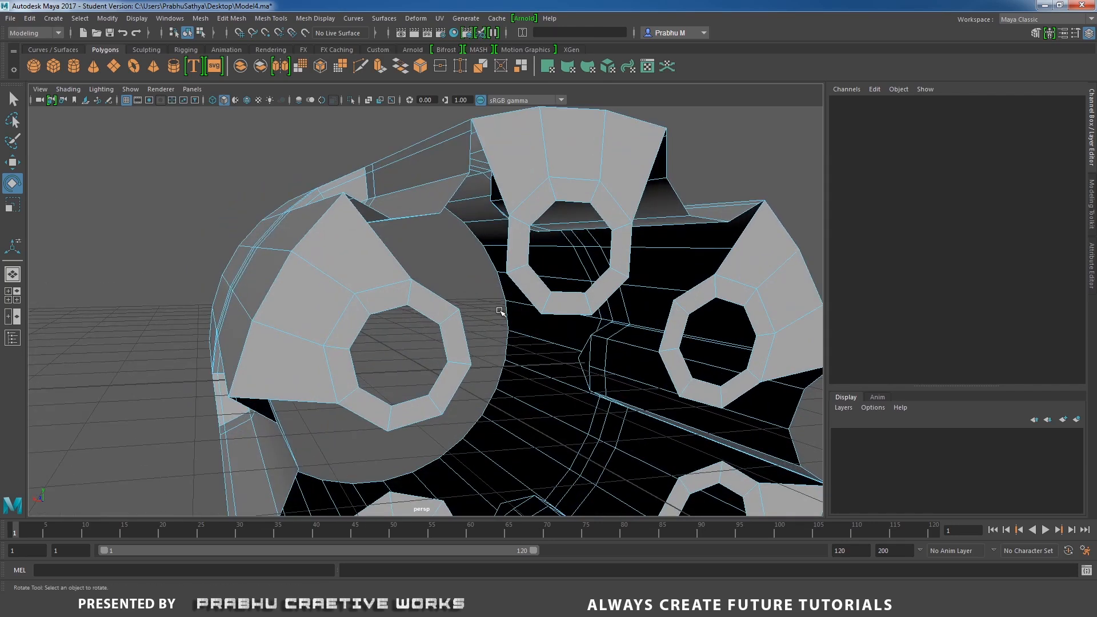
pyautogui.keyDown('alt'); pyautogui.moveTo(450, 292); pyautogui.dragTo(454, 318); pyautogui.keyUp('alt')
pyautogui.scroll(3, 488, 399)
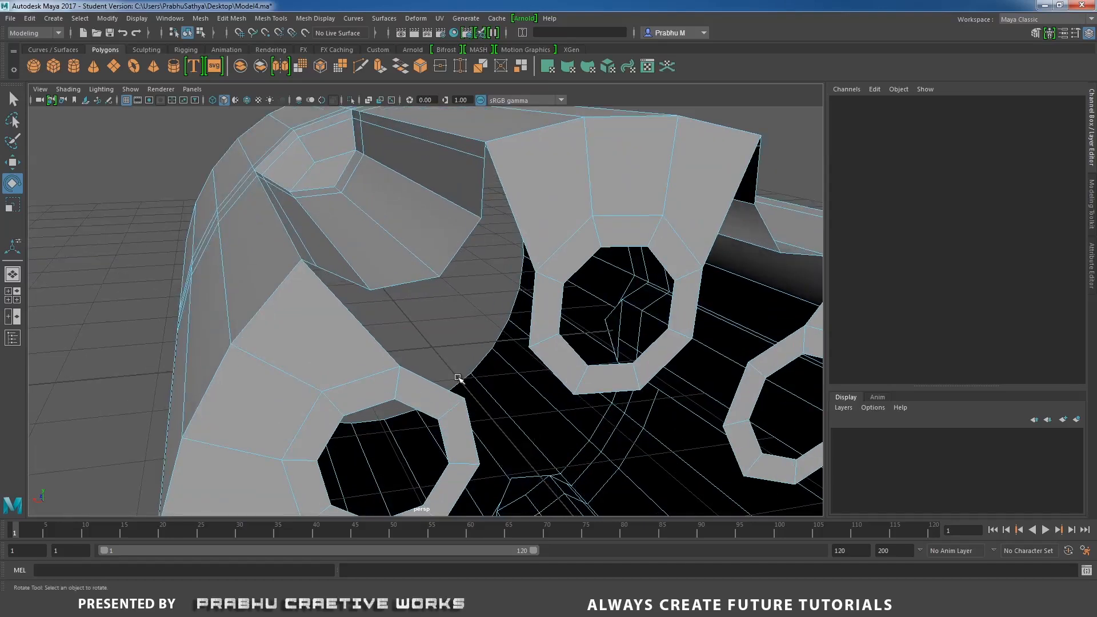
pyautogui.keyDown('alt'); pyautogui.moveTo(373, 315); pyautogui.dragTo(366, 327); pyautogui.keyUp('alt')
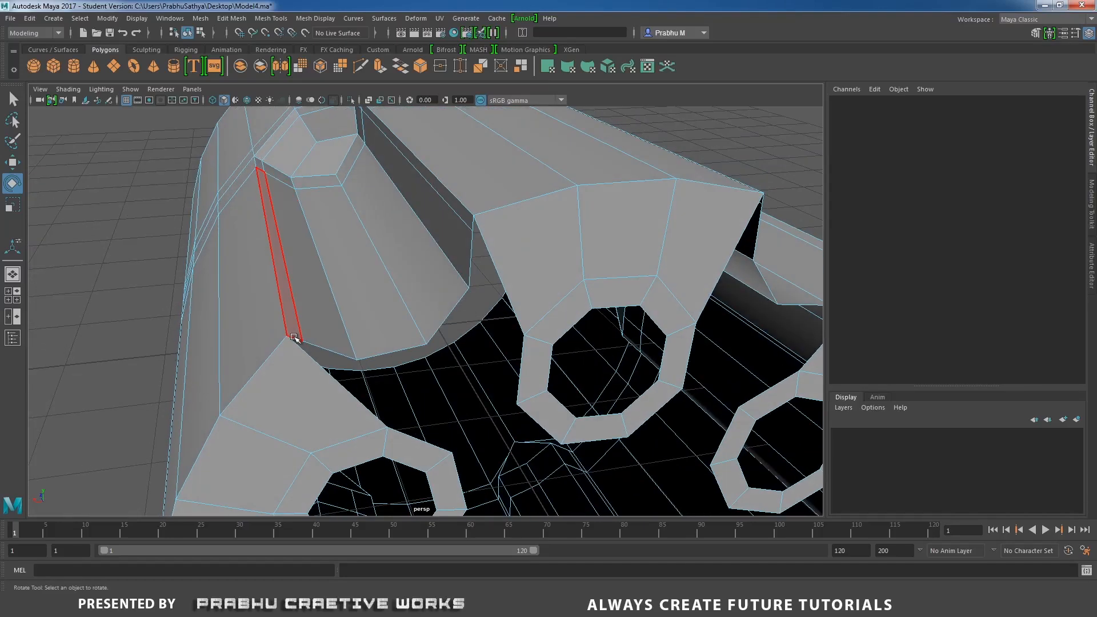
# Bridge the sixth pipe's rim edges to the neighbouring cylinder edges with 5 divisions.
pyautogui.moveTo(298, 339); pyautogui.dragTo(299, 303, button='right')
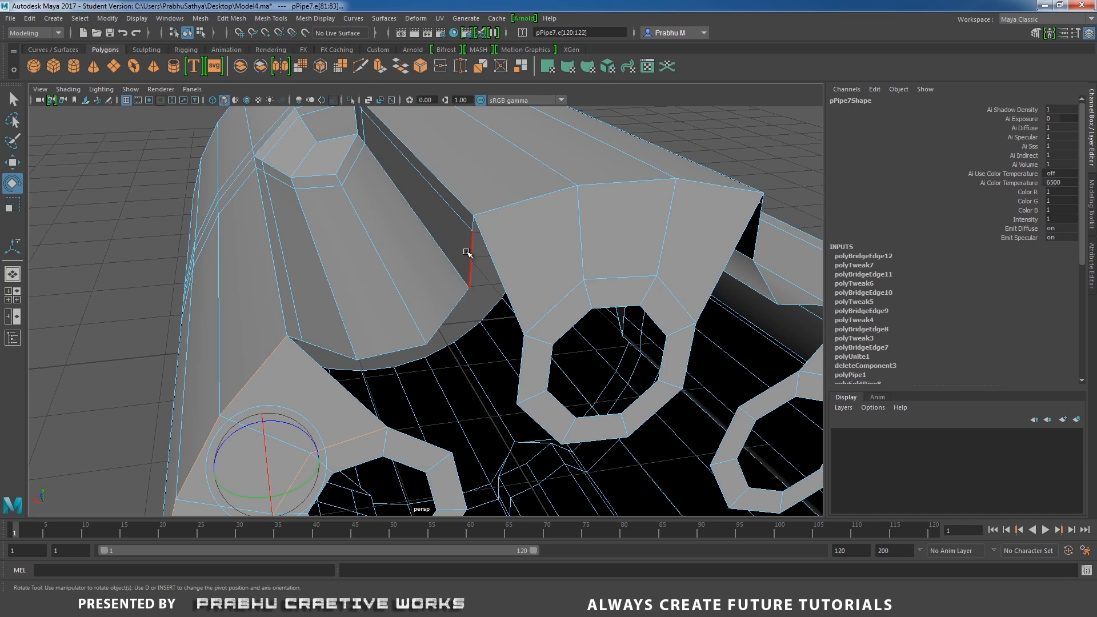
pyautogui.keyDown('alt'); pyautogui.moveTo(575, 313); pyautogui.dragTo(455, 262); pyautogui.keyUp('alt')
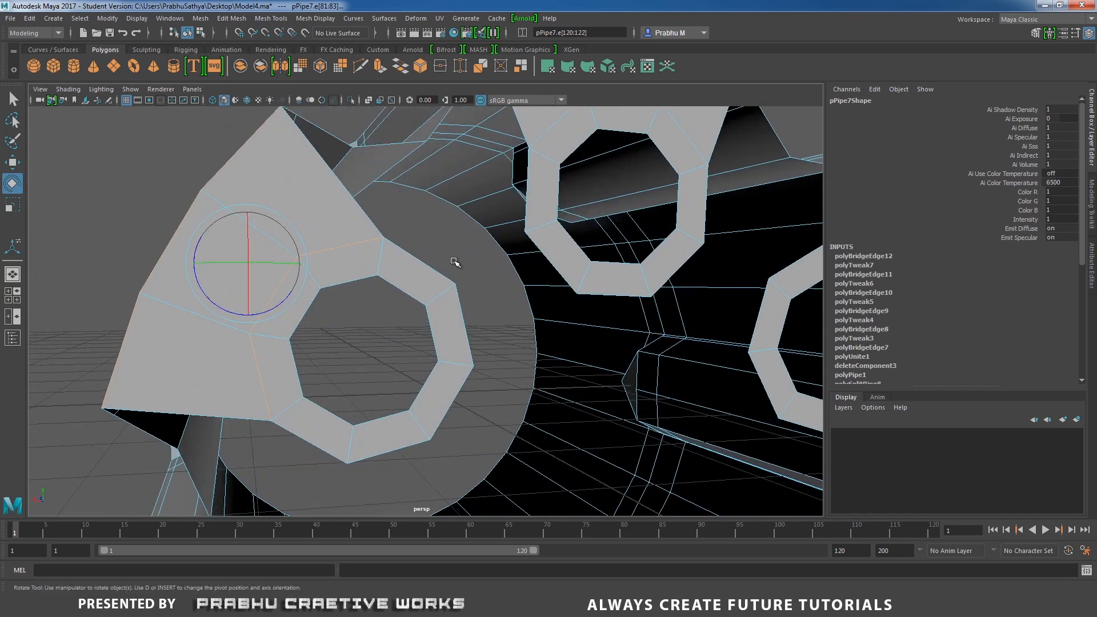
pyautogui.click(421, 263)
pyautogui.keyDown('shift'); pyautogui.click(526, 203); pyautogui.keyUp('shift')
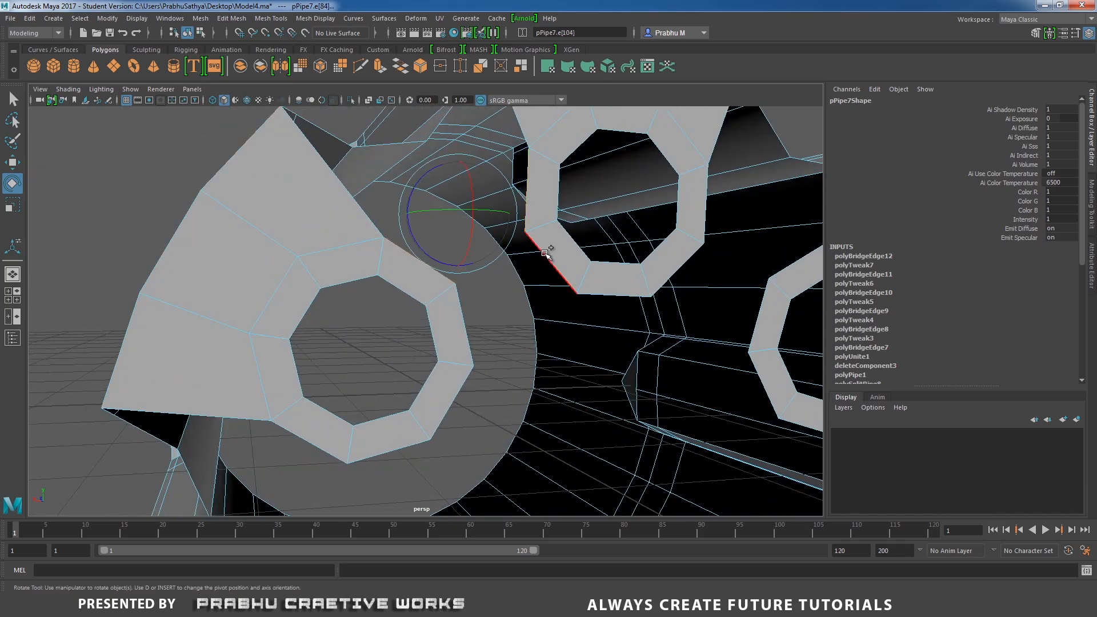
pyautogui.keyDown('shift'); pyautogui.click(545, 254); pyautogui.keyUp('shift')
pyautogui.keyDown('shift'); pyautogui.click(465, 322); pyautogui.keyUp('shift')
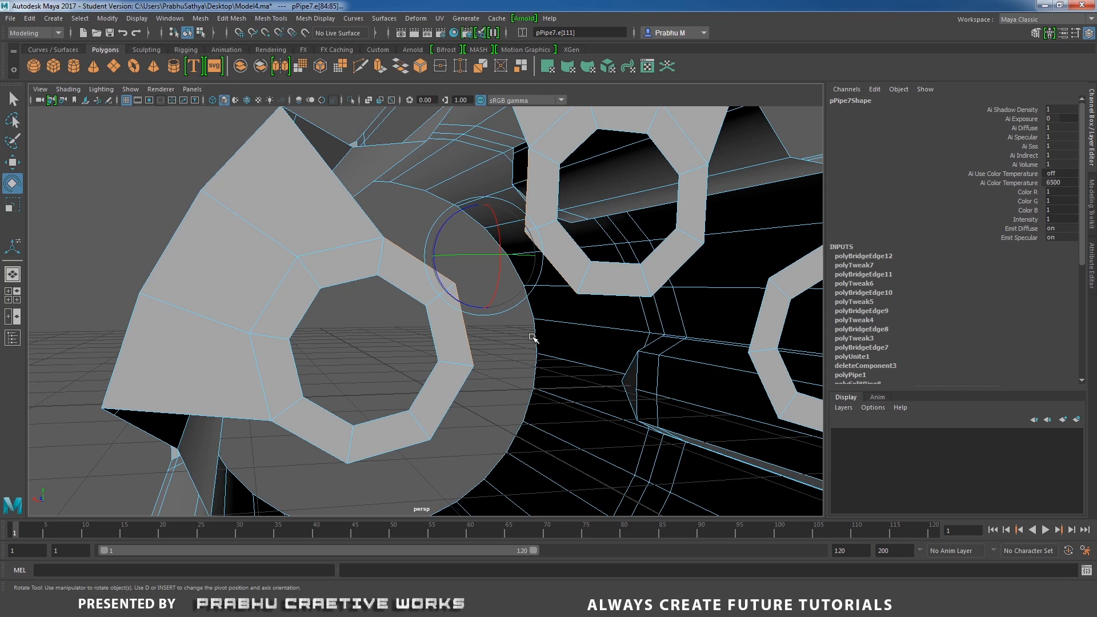
pyautogui.click(537, 186)
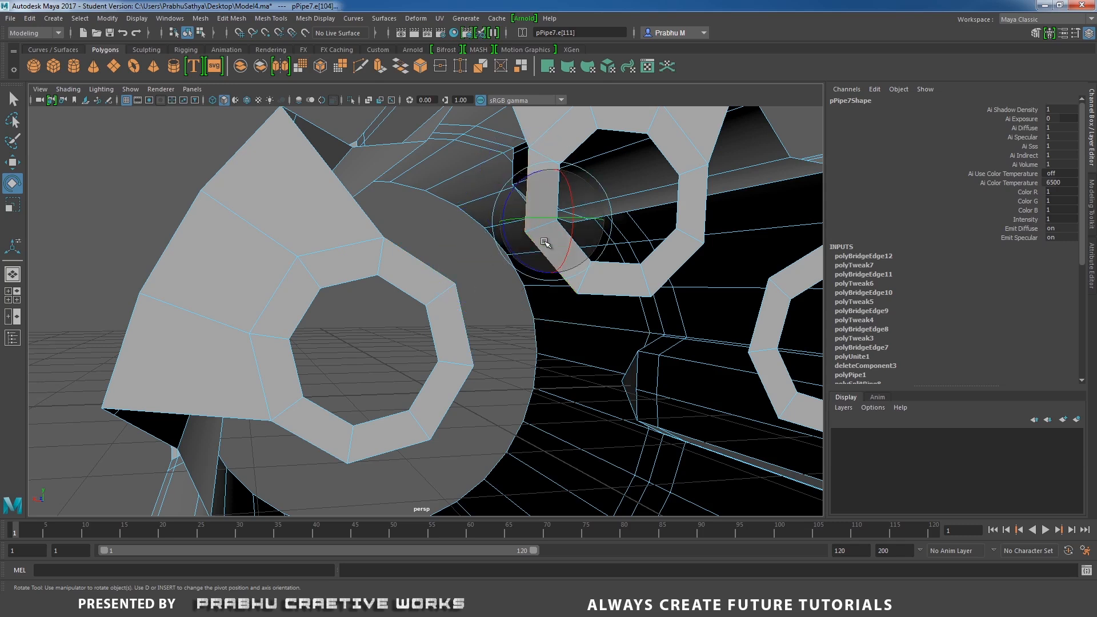
pyautogui.keyDown('shift'); pyautogui.click(428, 261); pyautogui.keyUp('shift')
pyautogui.keyDown('shift'); pyautogui.click(465, 314); pyautogui.keyUp('shift')
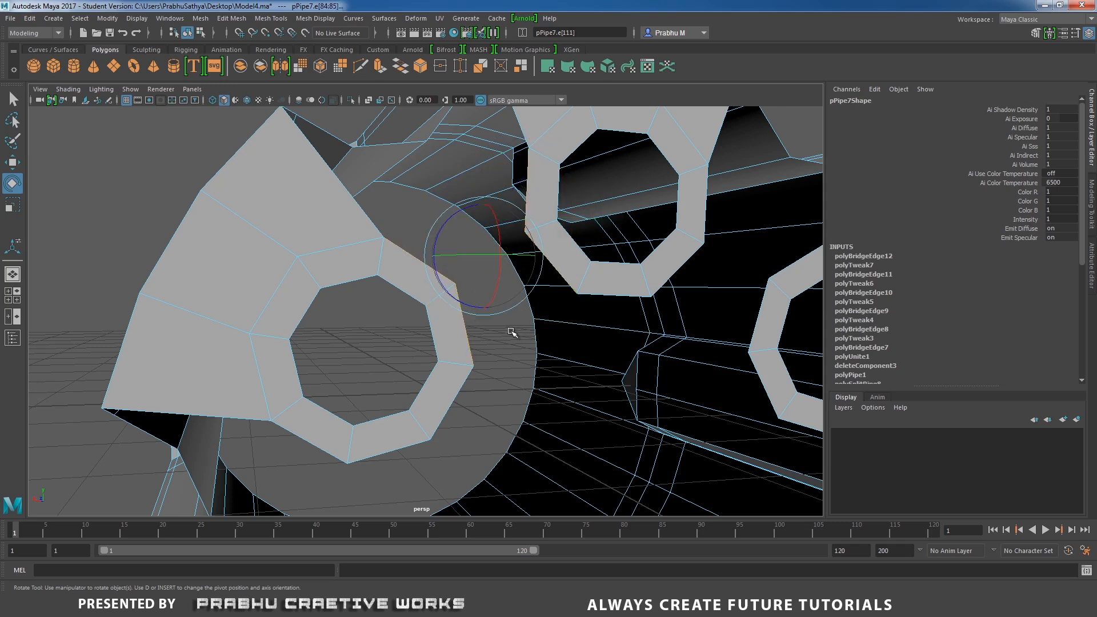
pyautogui.keyDown('shift'); pyautogui.rightClick(511, 331); pyautogui.keyUp('shift')
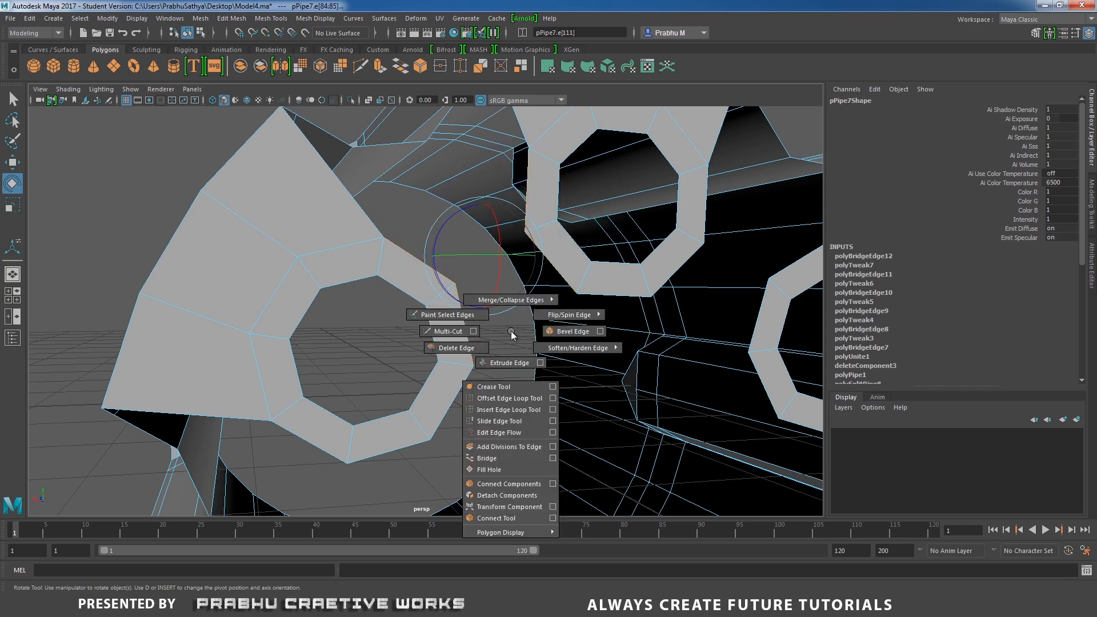
pyautogui.click(517, 457)
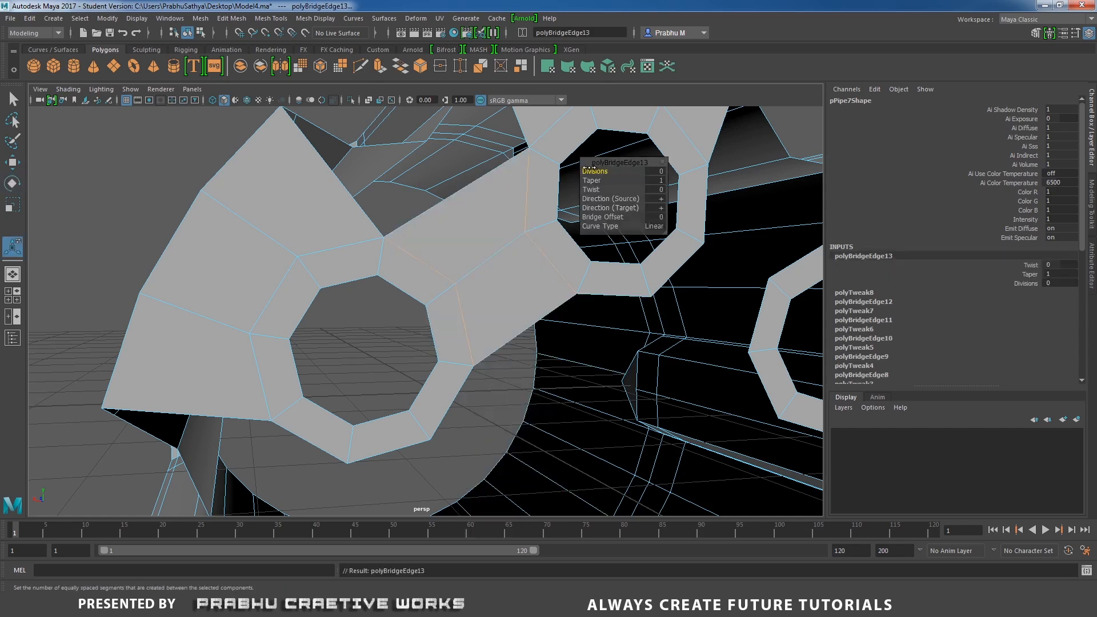
pyautogui.moveTo(592, 168); pyautogui.dragTo(597, 170)
pyautogui.keyDown('alt'); pyautogui.moveTo(426, 198); pyautogui.dragTo(427, 203); pyautogui.keyUp('alt')
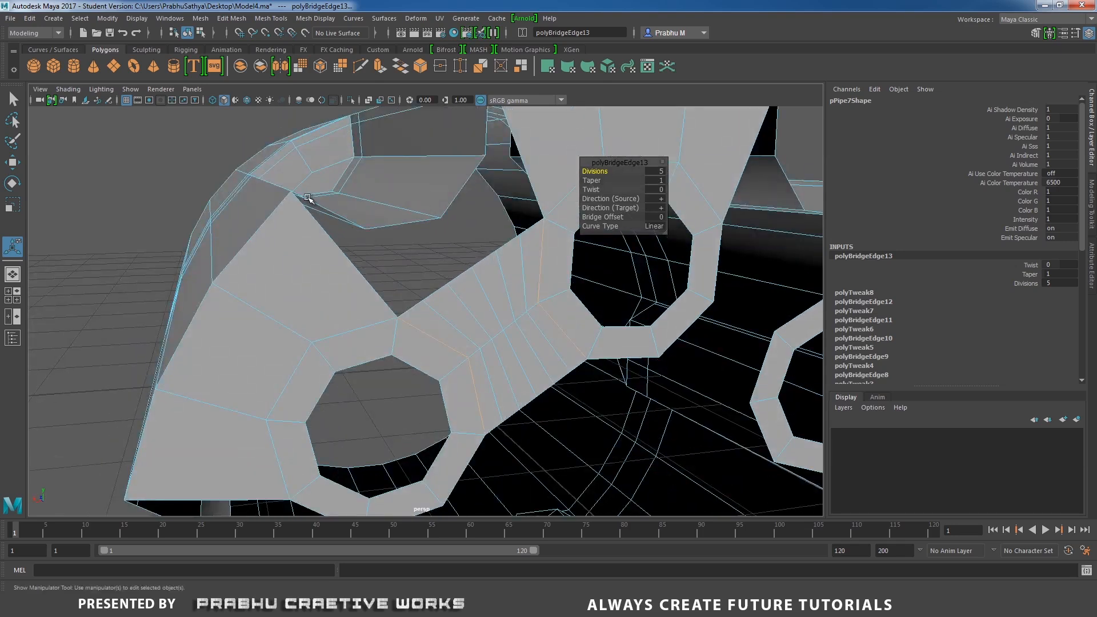
# Bridge the pipe's lower rim edge to the adjacent cylinder surface edge.
pyautogui.keyDown('alt'); pyautogui.moveTo(497, 263); pyautogui.dragTo(410, 288); pyautogui.keyUp('alt')
pyautogui.click(398, 287)
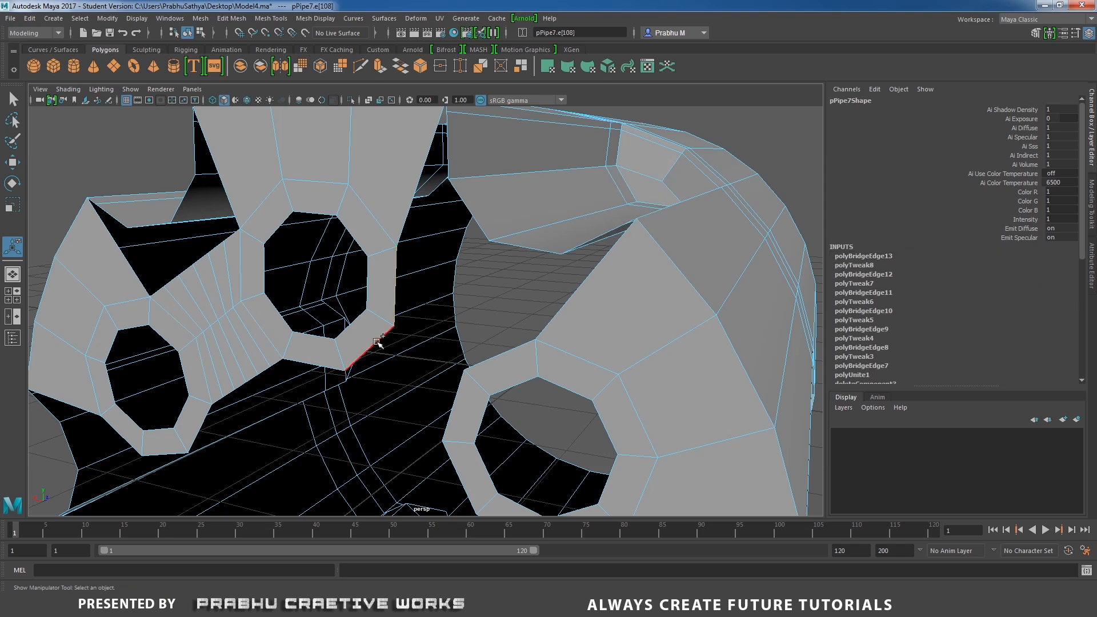
pyautogui.keyDown('shift'); pyautogui.click(375, 343); pyautogui.keyUp('shift')
pyautogui.keyDown('shift'); pyautogui.click(495, 356); pyautogui.keyUp('shift')
pyautogui.keyDown('shift'); pyautogui.click(462, 392); pyautogui.keyUp('shift')
pyautogui.keyDown('shift'); pyautogui.moveTo(523, 333); pyautogui.dragTo(516, 461, button='right'); pyautogui.keyUp('shift')
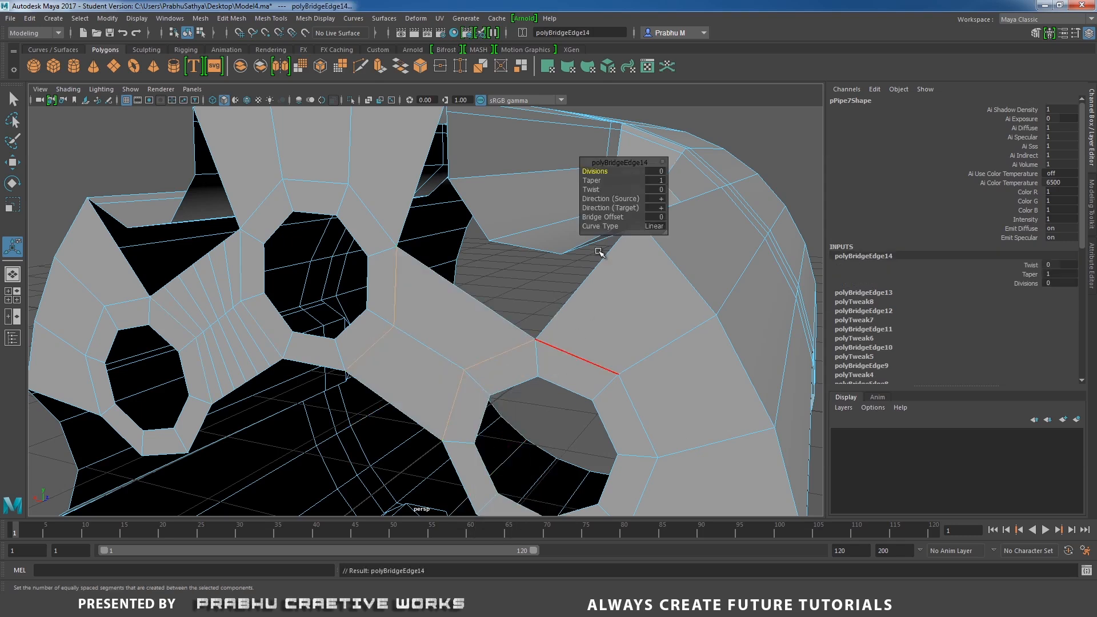
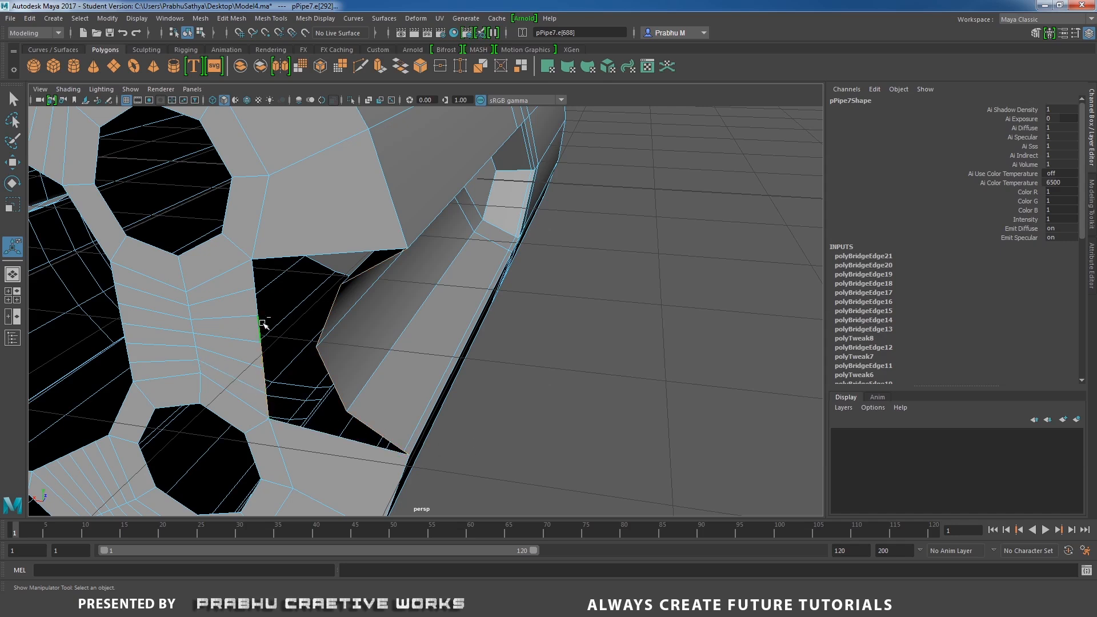
# Bridge a pipe rim edge to the adjacent cylinder surface edge.
pyautogui.keyDown('shift'); pyautogui.click(258, 276); pyautogui.keyUp('shift')
pyautogui.keyDown('shift'); pyautogui.moveTo(300, 299); pyautogui.dragTo(284, 421, button='right'); pyautogui.keyUp('shift')
pyautogui.keyDown('alt'); pyautogui.moveTo(389, 409); pyautogui.dragTo(338, 379, button='right'); pyautogui.keyUp('alt')
pyautogui.keyDown('alt'); pyautogui.moveTo(338, 380); pyautogui.dragTo(343, 323); pyautogui.keyUp('alt')
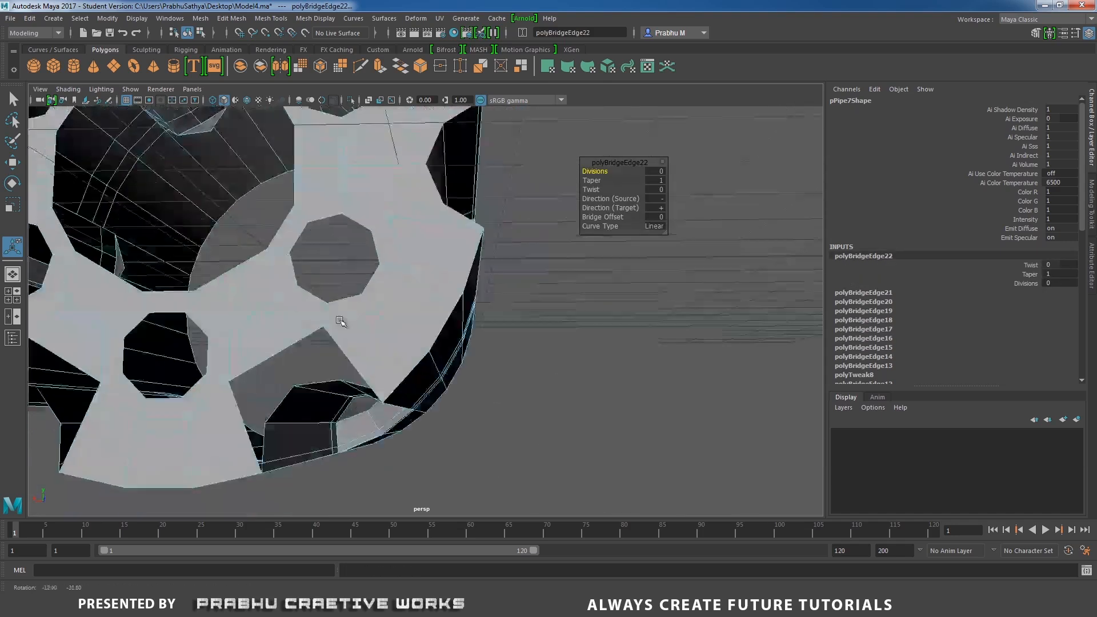
pyautogui.keyDown('alt'); pyautogui.moveTo(342, 324); pyautogui.dragTo(404, 397, button='right'); pyautogui.keyUp('alt')
pyautogui.keyDown('alt'); pyautogui.moveTo(404, 397); pyautogui.dragTo(505, 318, button='middle'); pyautogui.keyUp('alt')
pyautogui.keyDown('alt'); pyautogui.moveTo(506, 377); pyautogui.dragTo(512, 318, button='right'); pyautogui.keyUp('alt')
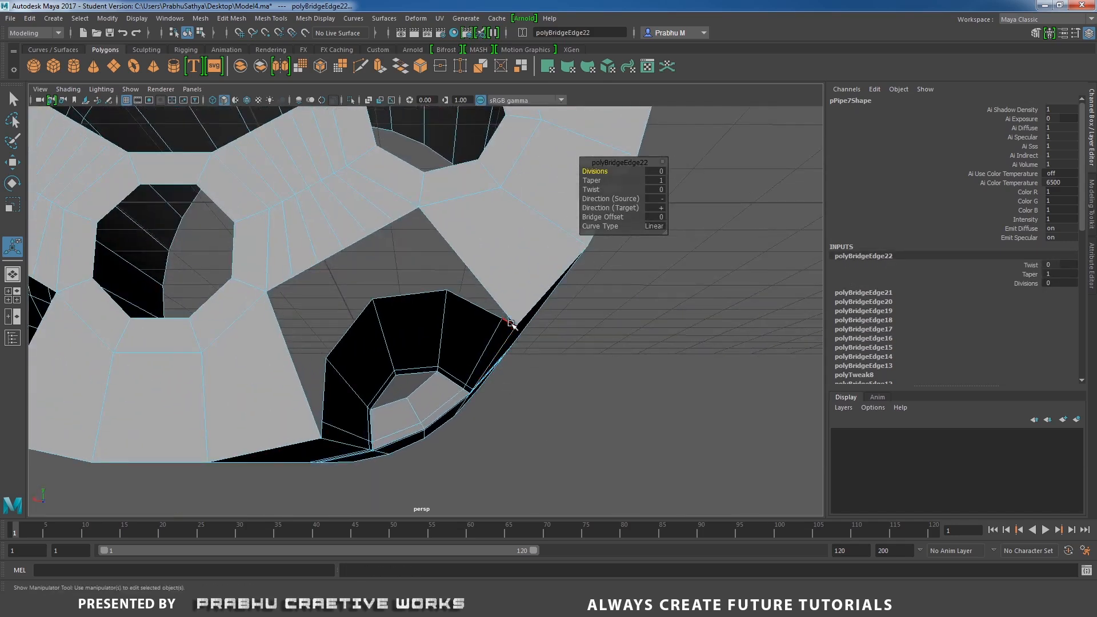
# Bridge another pipe rim edge to the neighbouring cylinder edge.
pyautogui.click(509, 318)
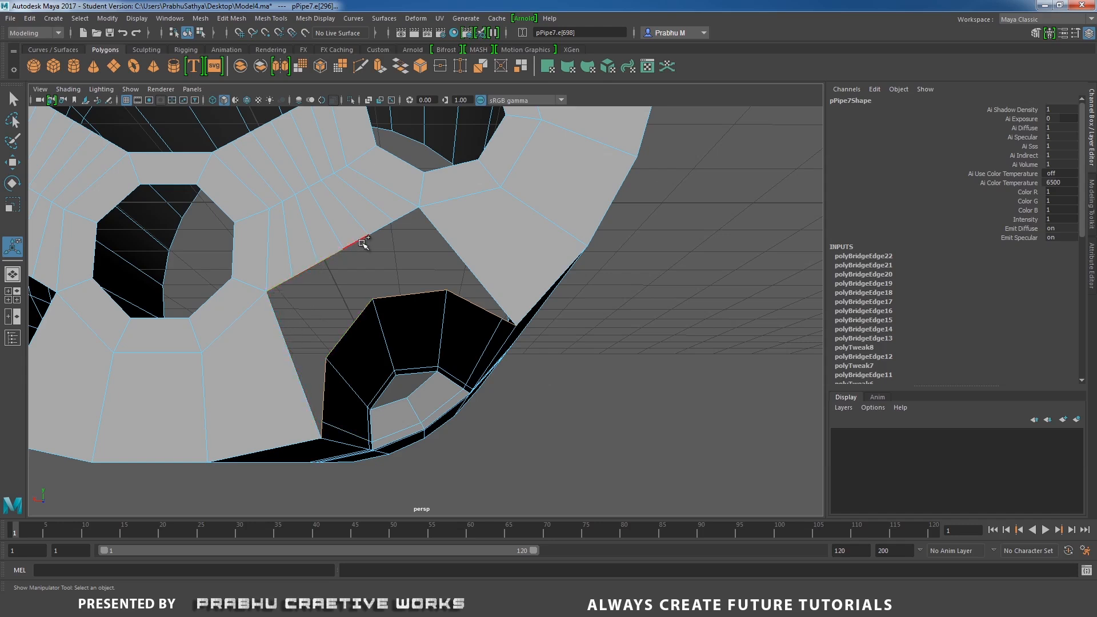
pyautogui.keyDown('shift'); pyautogui.moveTo(422, 240); pyautogui.dragTo(413, 369, button='right'); pyautogui.keyUp('shift')
pyautogui.keyDown('alt'); pyautogui.moveTo(428, 297); pyautogui.dragTo(558, 325, button='middle'); pyautogui.keyUp('alt')
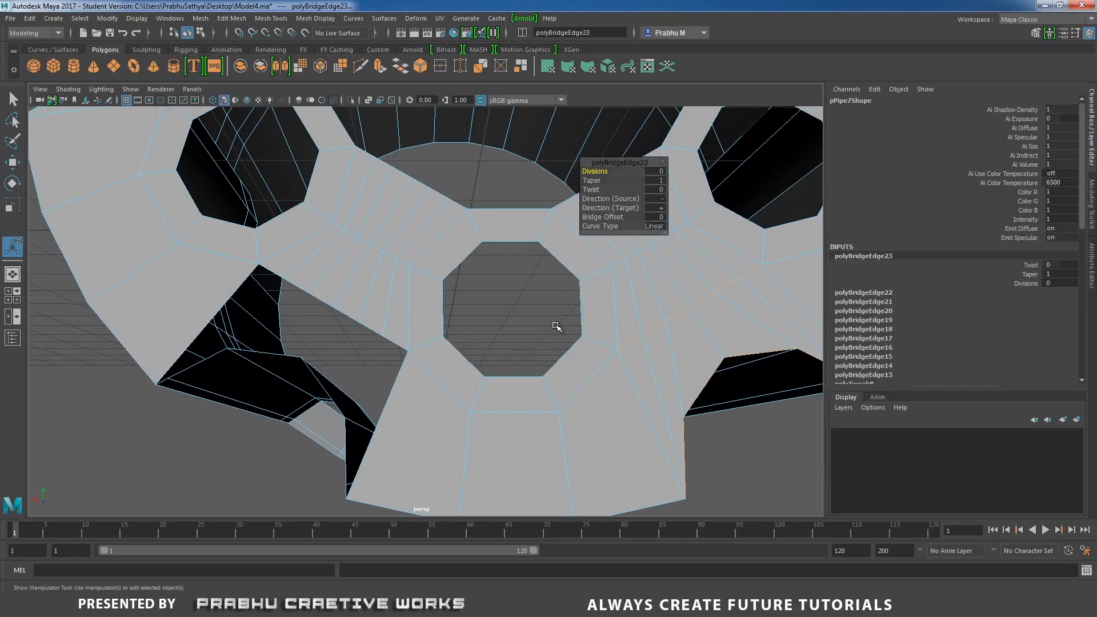
# Select a run of cylinder edges and the facing pipe edges, then bridge them together.
pyautogui.scroll(-1, 401, 318)
pyautogui.click(291, 277)
pyautogui.keyDown('shift'); pyautogui.click(317, 292); pyautogui.keyUp('shift')
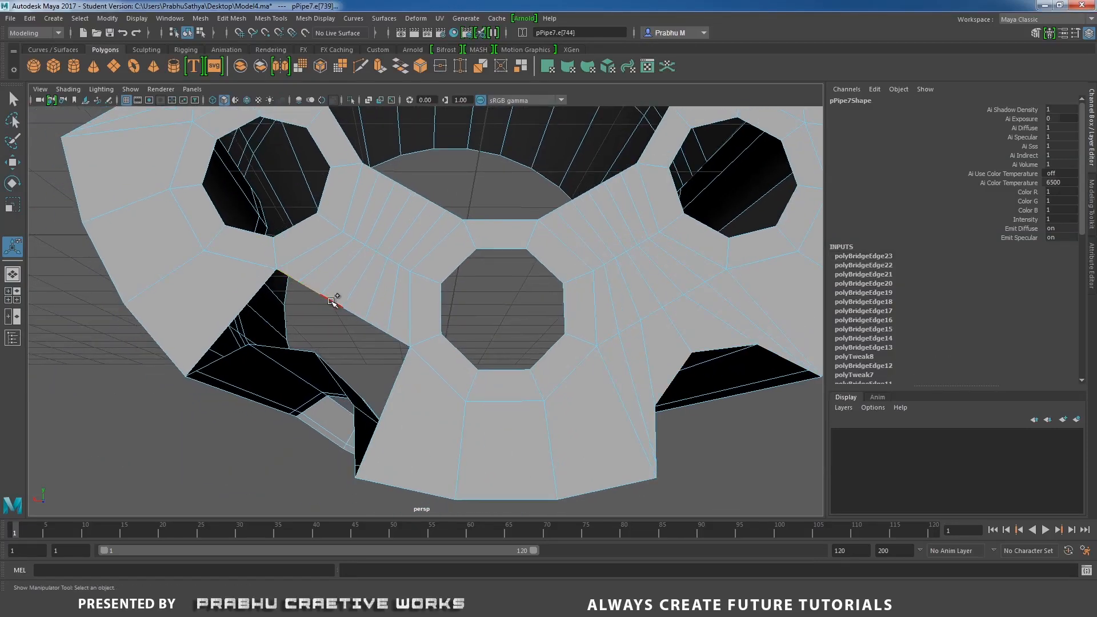
pyautogui.keyDown('shift'); pyautogui.click(333, 302); pyautogui.keyUp('shift')
pyautogui.keyDown('shift'); pyautogui.click(361, 315); pyautogui.keyUp('shift')
pyautogui.keyDown('shift'); pyautogui.click(375, 324); pyautogui.keyUp('shift')
pyautogui.keyDown('shift'); pyautogui.click(400, 339); pyautogui.keyUp('shift')
pyautogui.keyDown('shift'); pyautogui.click(355, 452); pyautogui.keyUp('shift')
pyautogui.keyDown('shift'); pyautogui.click(198, 371); pyautogui.keyUp('shift')
pyautogui.keyDown('shift'); pyautogui.moveTo(278, 372); pyautogui.dragTo(268, 497, button='right'); pyautogui.keyUp('shift')
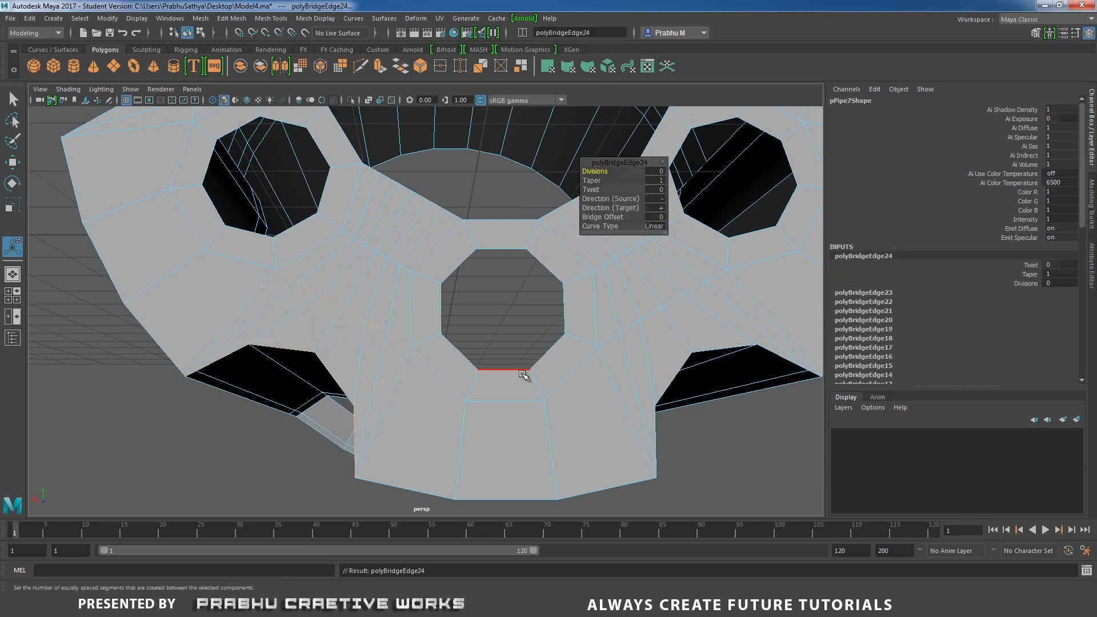
# Examine the bridged cylinder front face from several angles.
pyautogui.scroll(-4, 523, 374)
pyautogui.keyDown('alt'); pyautogui.moveTo(406, 318); pyautogui.dragTo(404, 472, button='middle'); pyautogui.keyUp('alt')
pyautogui.scroll(-3, 372, 309)
pyautogui.keyDown('alt'); pyautogui.moveTo(372, 335); pyautogui.dragTo(477, 359); pyautogui.keyUp('alt')
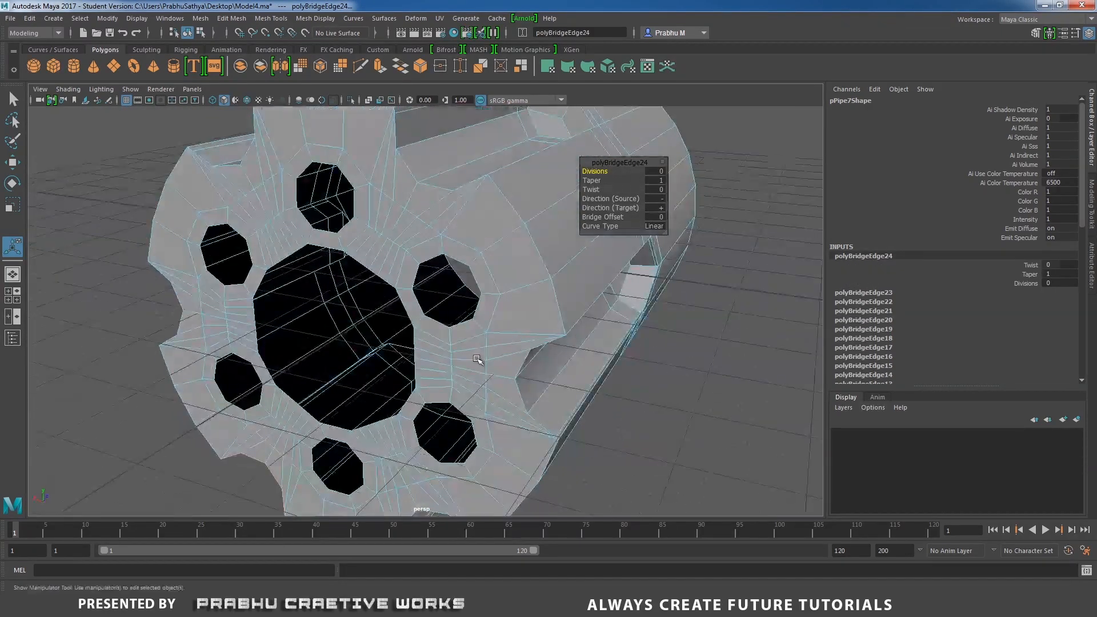
pyautogui.scroll(-3, 477, 359)
pyautogui.moveTo(387, 225); pyautogui.dragTo(447, 208, button='right')
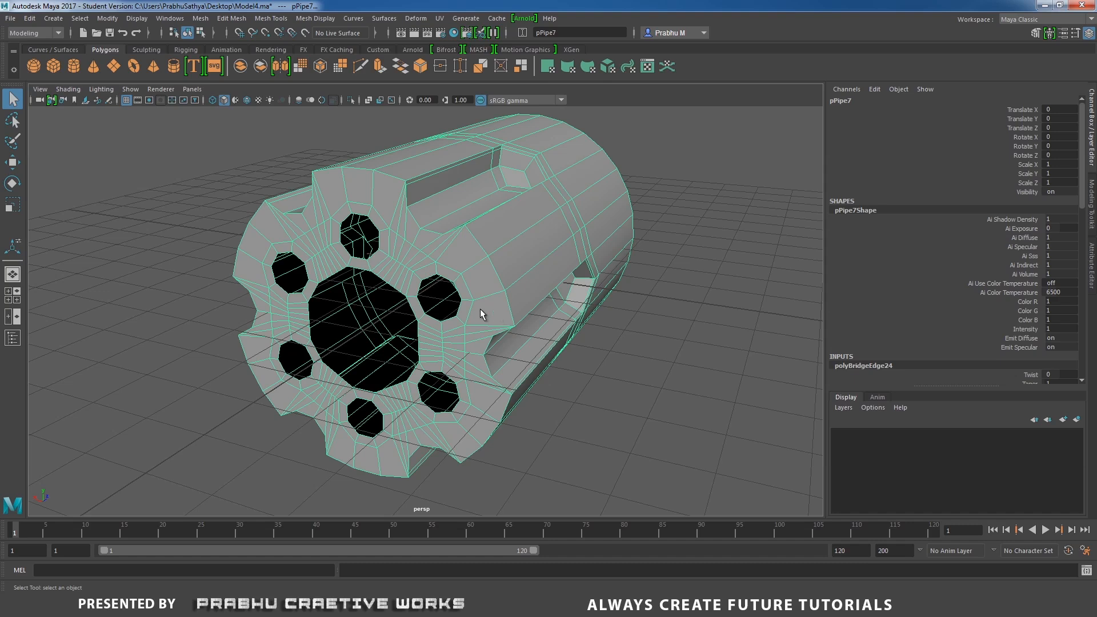
pyautogui.keyDown('alt'); pyautogui.moveTo(480, 309); pyautogui.dragTo(571, 317); pyautogui.keyUp('alt')
pyautogui.click(665, 282)
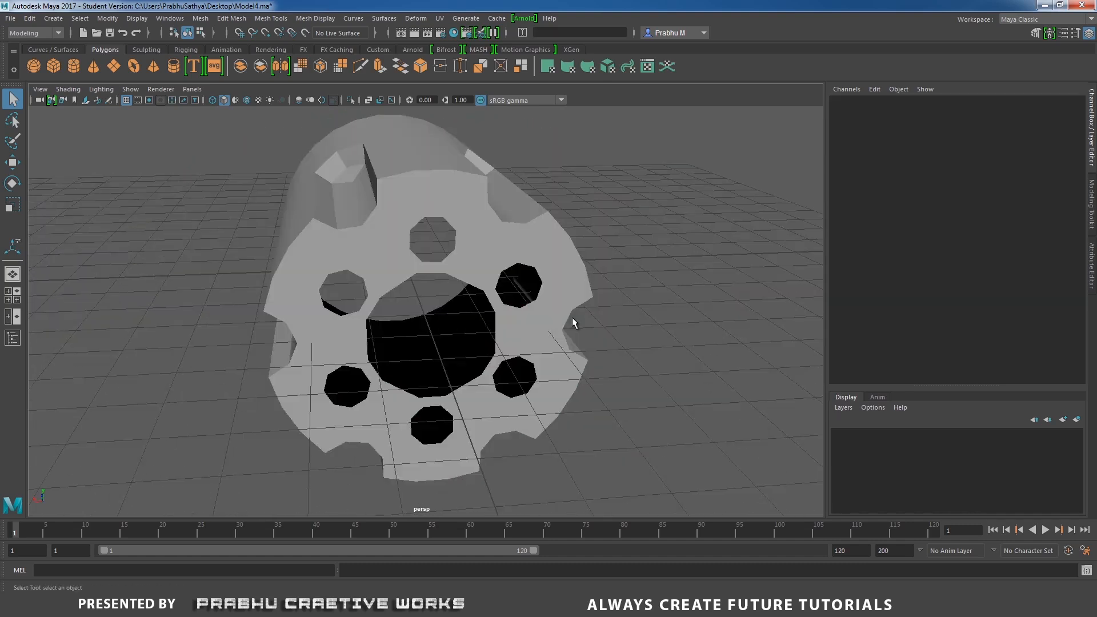
pyautogui.scroll(2, 572, 317)
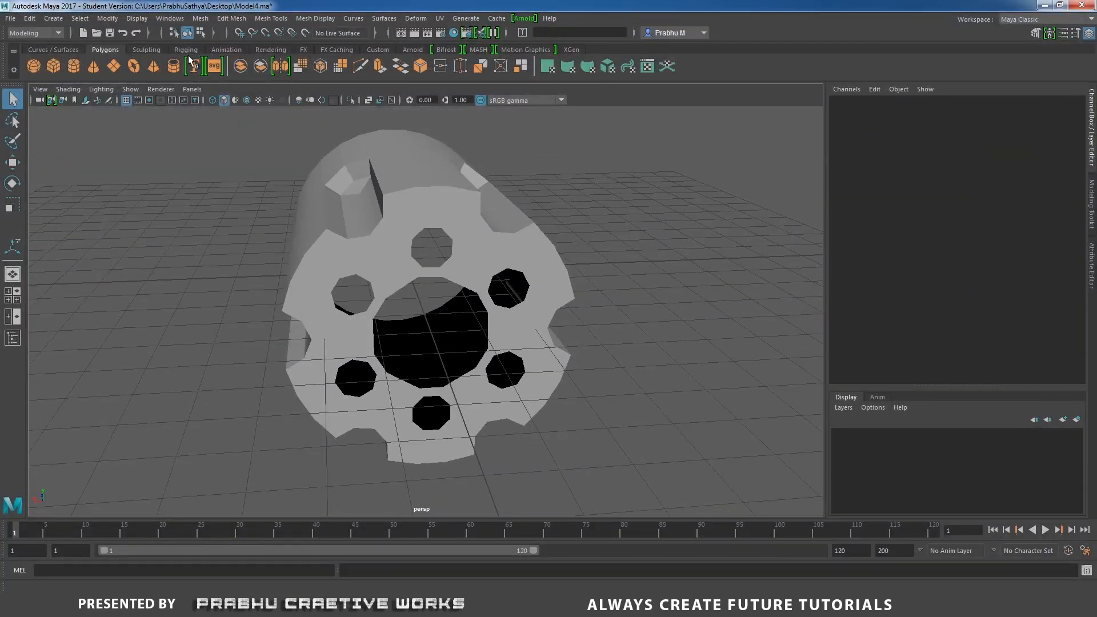
# Create a new pipe and set its Rotate X to 90.
pyautogui.click(173, 66)
pyautogui.keyDown('alt'); pyautogui.moveTo(383, 230); pyautogui.dragTo(412, 297); pyautogui.keyUp('alt')
pyautogui.press('e')
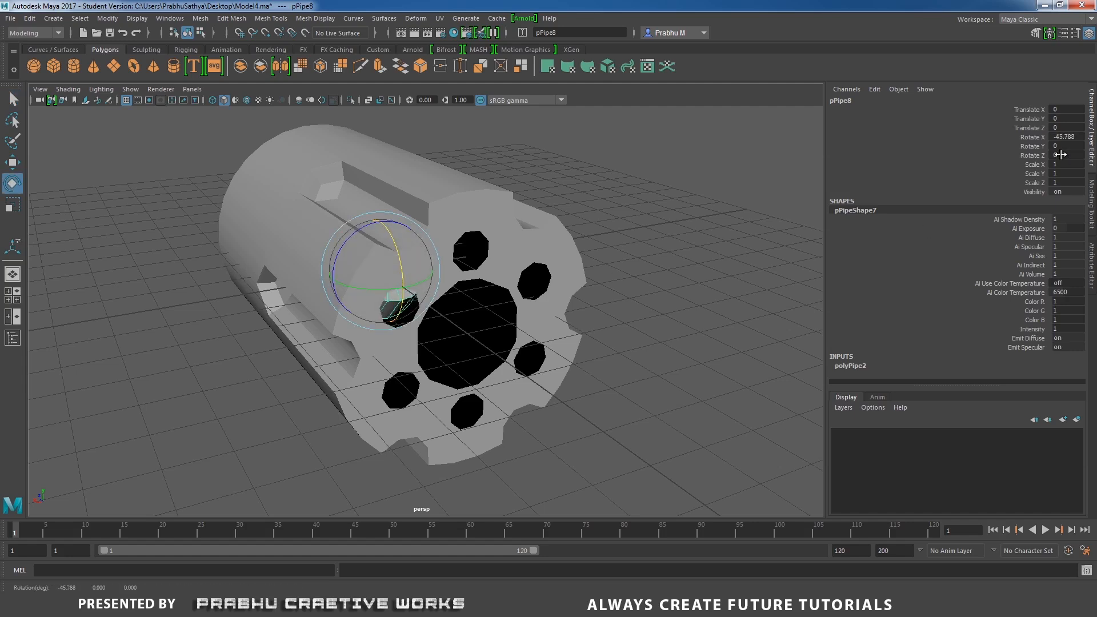
pyautogui.doubleClick(1064, 136)
pyautogui.write('-90')
pyautogui.press('Return')
pyautogui.write('9')
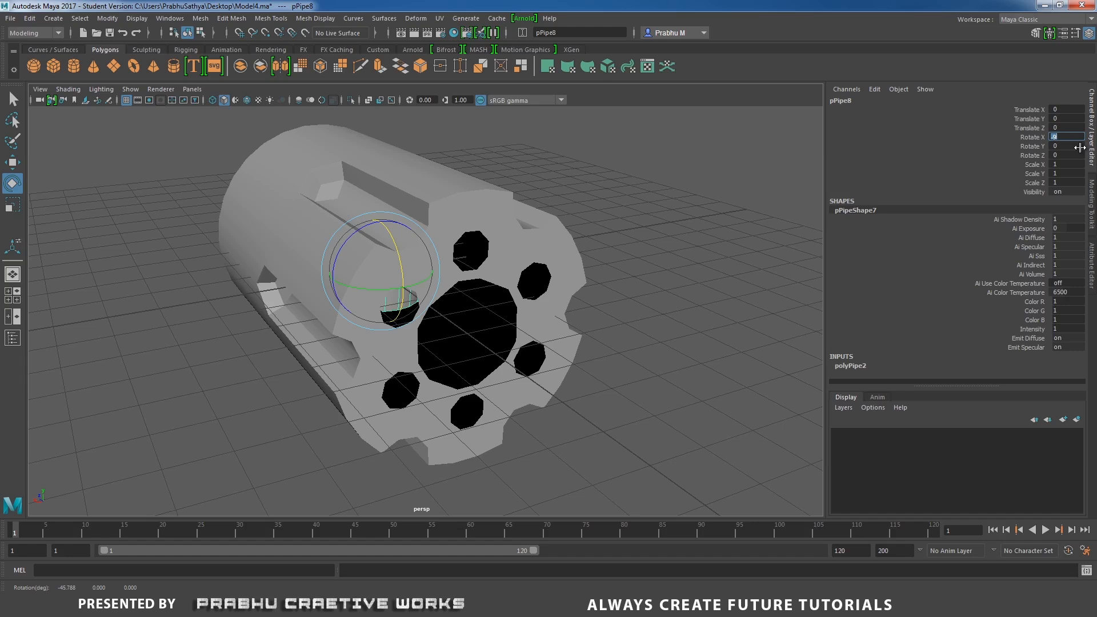
pyautogui.write('0')
pyautogui.press('Return')
pyautogui.keyDown('alt'); pyautogui.moveTo(632, 269); pyautogui.dragTo(641, 272); pyautogui.keyUp('alt')
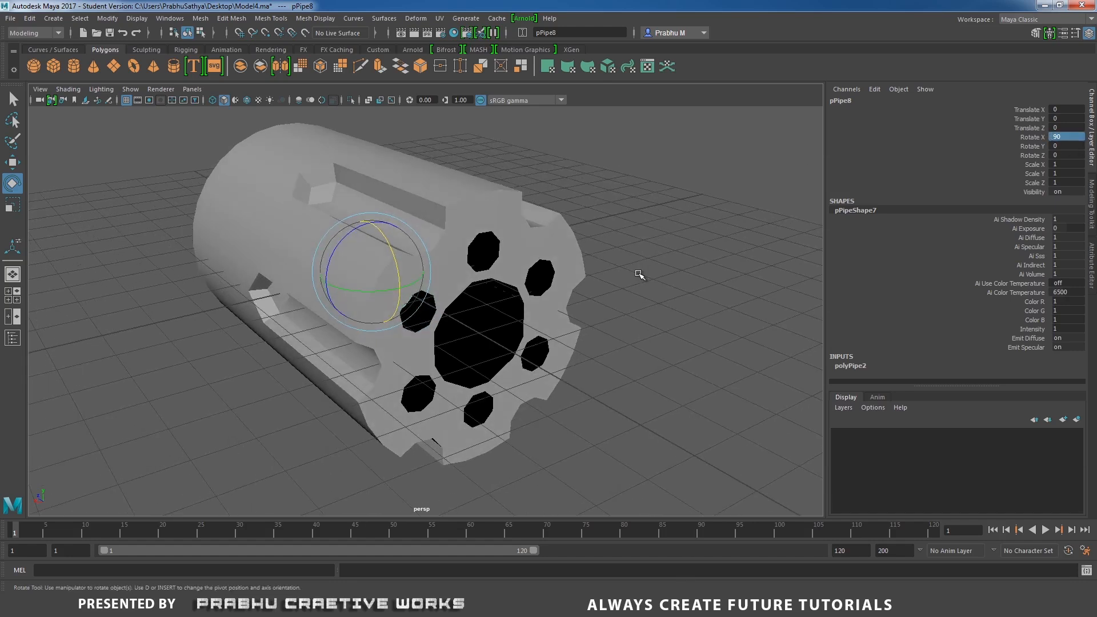
# Move the new pipe forward onto the cylinder's central hole.
pyautogui.press('w')
pyautogui.moveTo(334, 263); pyautogui.dragTo(446, 338)
pyautogui.scroll(5, 447, 338)
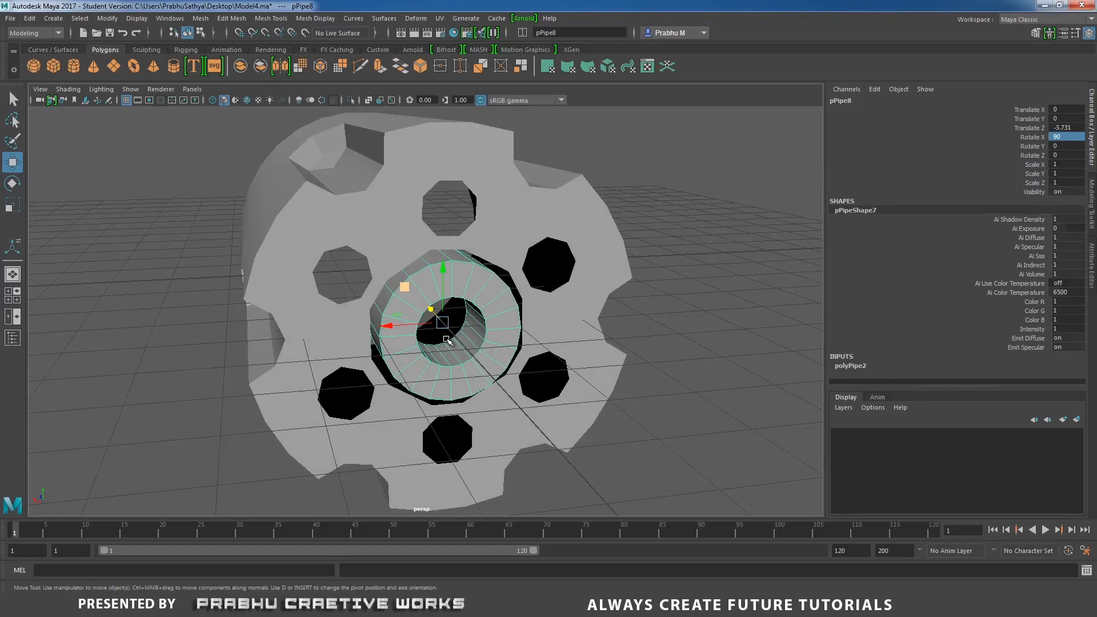
pyautogui.keyDown('alt'); pyautogui.moveTo(473, 374); pyautogui.dragTo(467, 369); pyautogui.keyUp('alt')
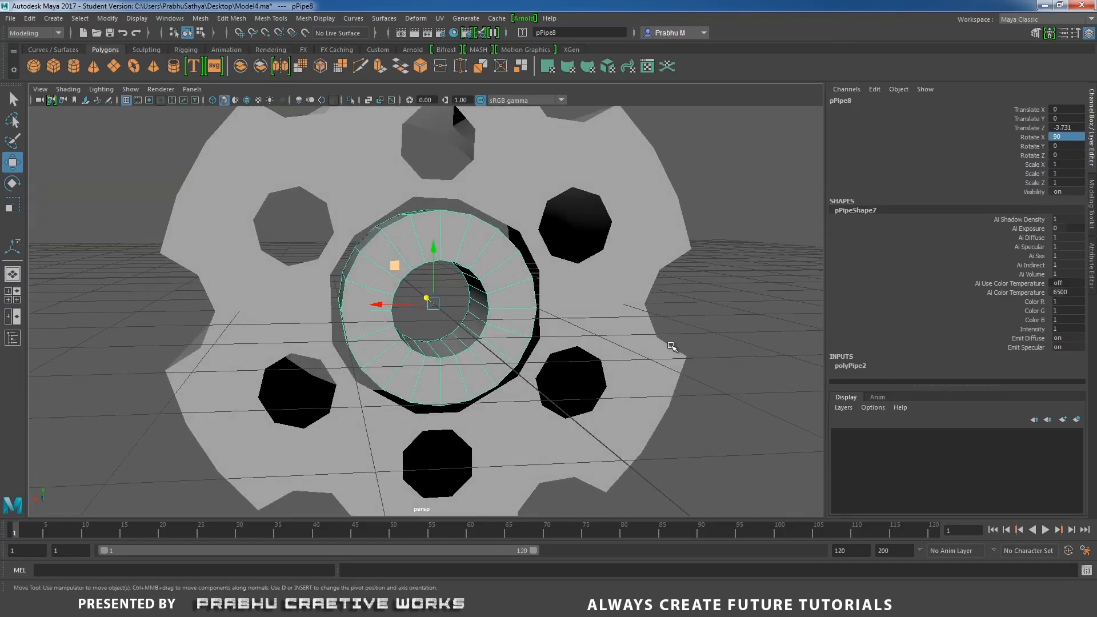
# Set the pipe's Subdivisions Axis to 42 and its Thickness to 0.3.
pyautogui.click(868, 369)
pyautogui.scroll(-3, 1082, 297)
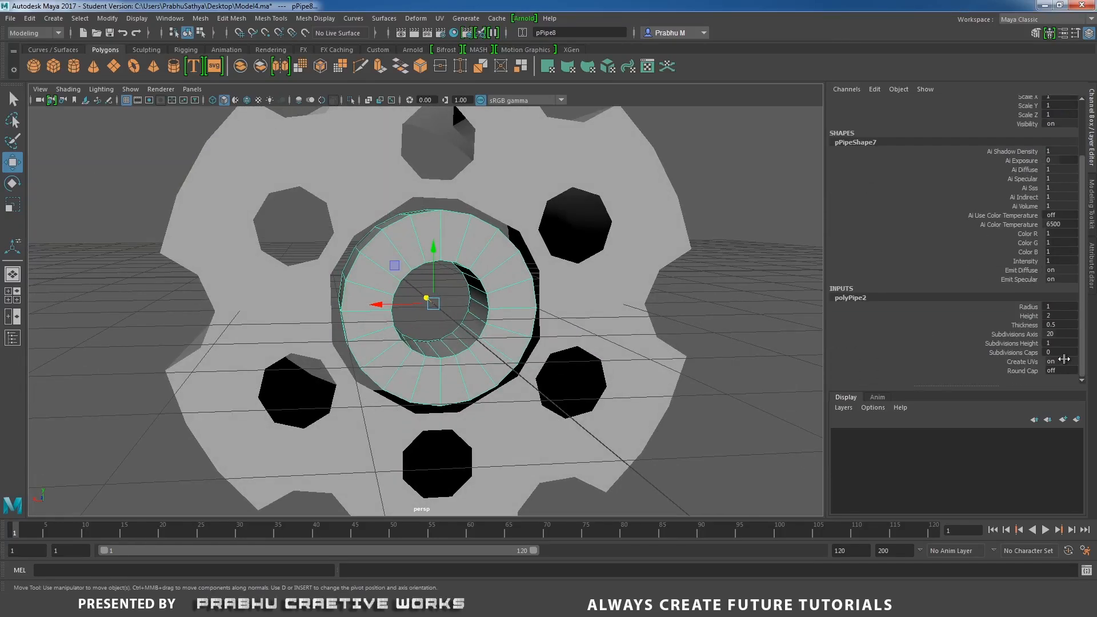
pyautogui.click(441, 191)
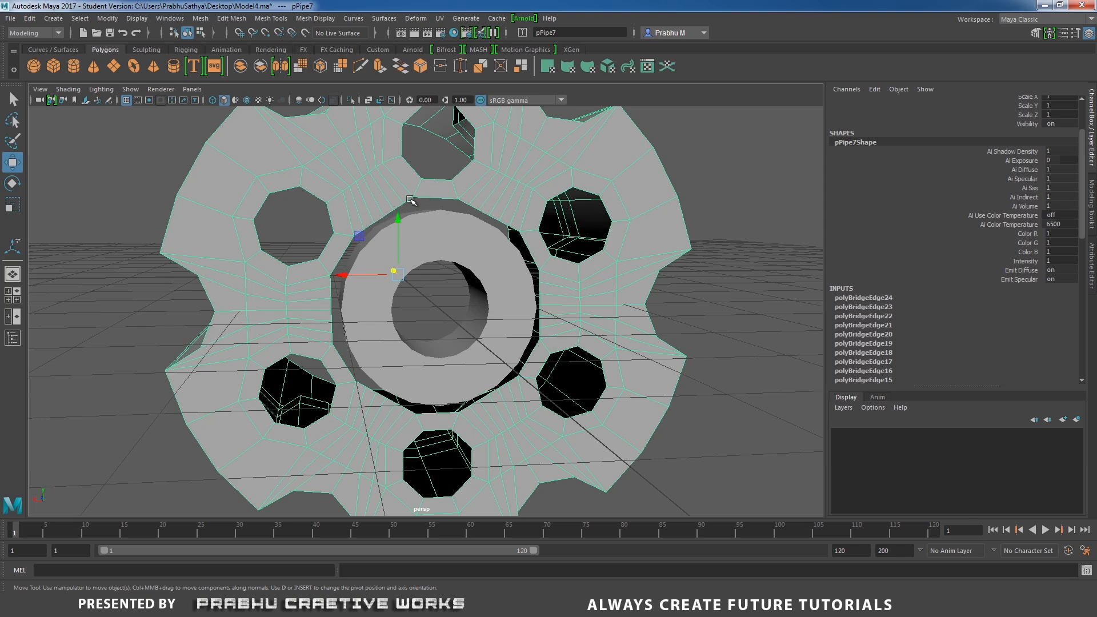
pyautogui.click(471, 249)
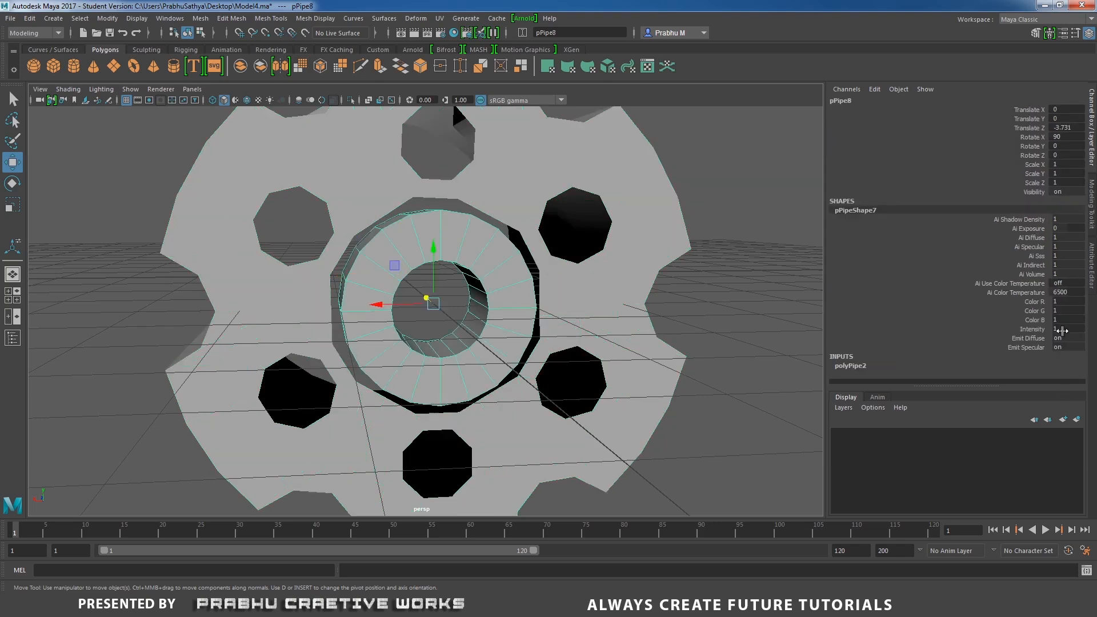
pyautogui.click(850, 366)
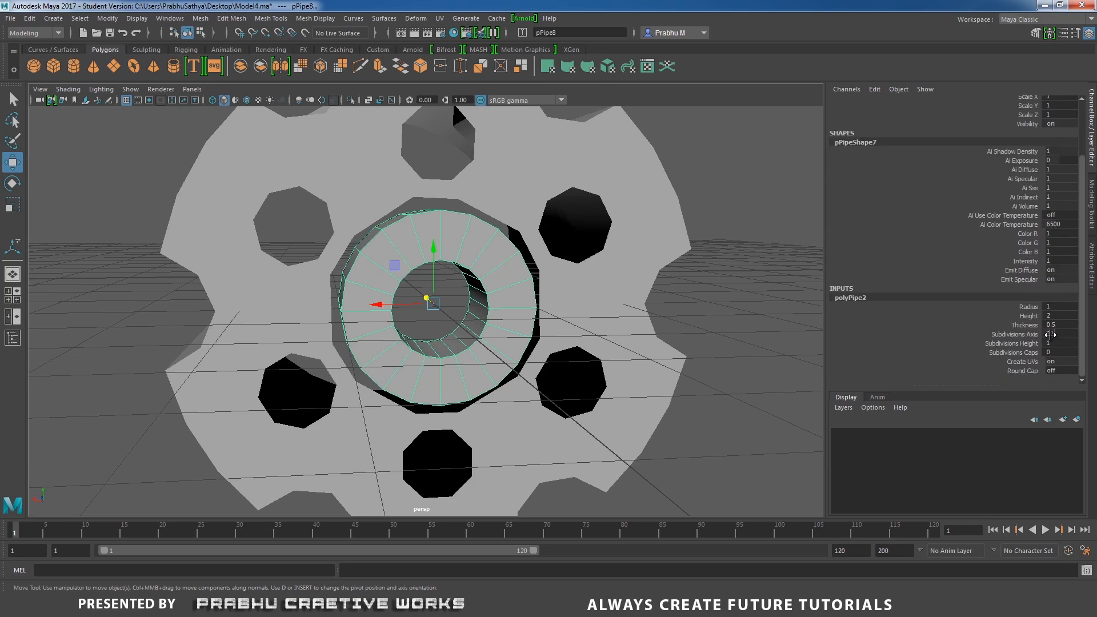
pyautogui.click(1050, 334)
pyautogui.press('Return')
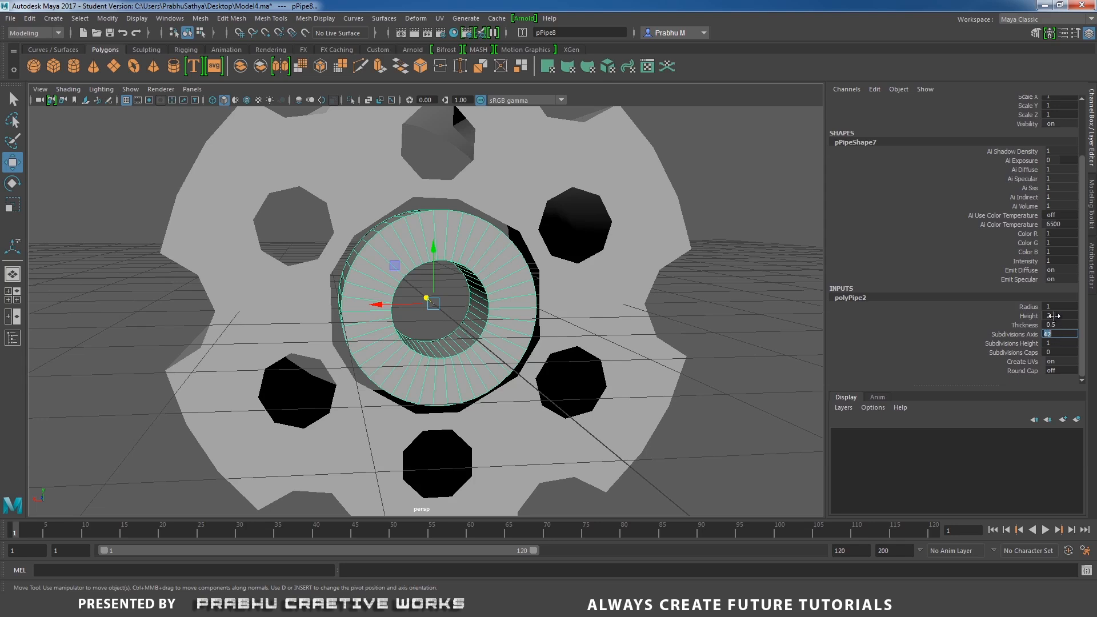
pyautogui.click(1053, 324)
pyautogui.write('0.3')
pyautogui.press('Return')
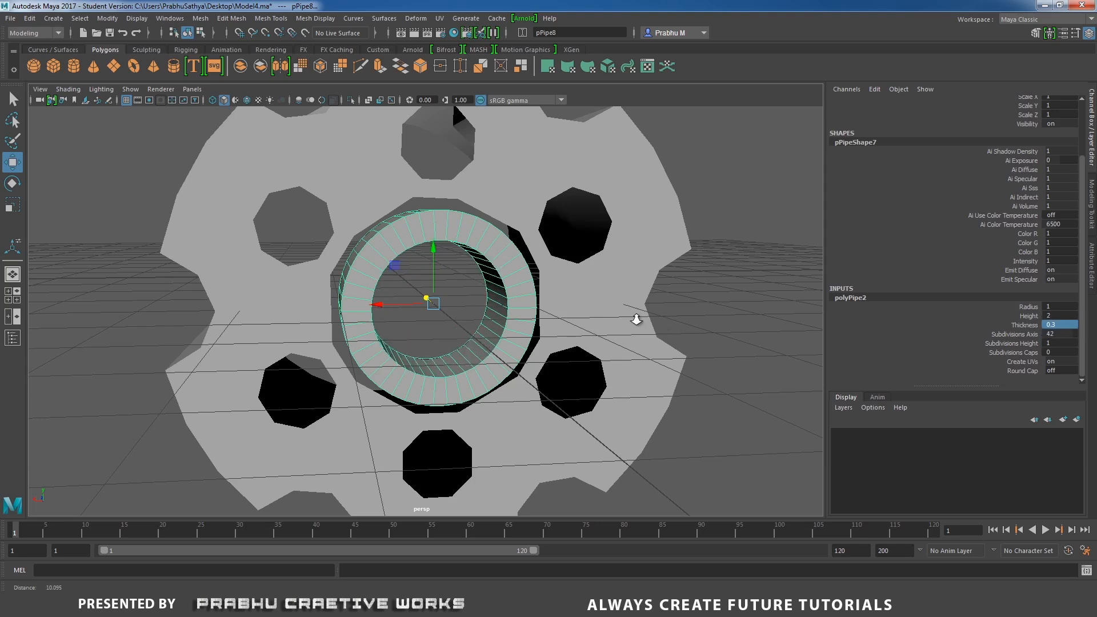
# Scale the pipe uniformly to about 0.824.
pyautogui.keyDown('alt'); pyautogui.moveTo(632, 314); pyautogui.dragTo(647, 333); pyautogui.keyUp('alt')
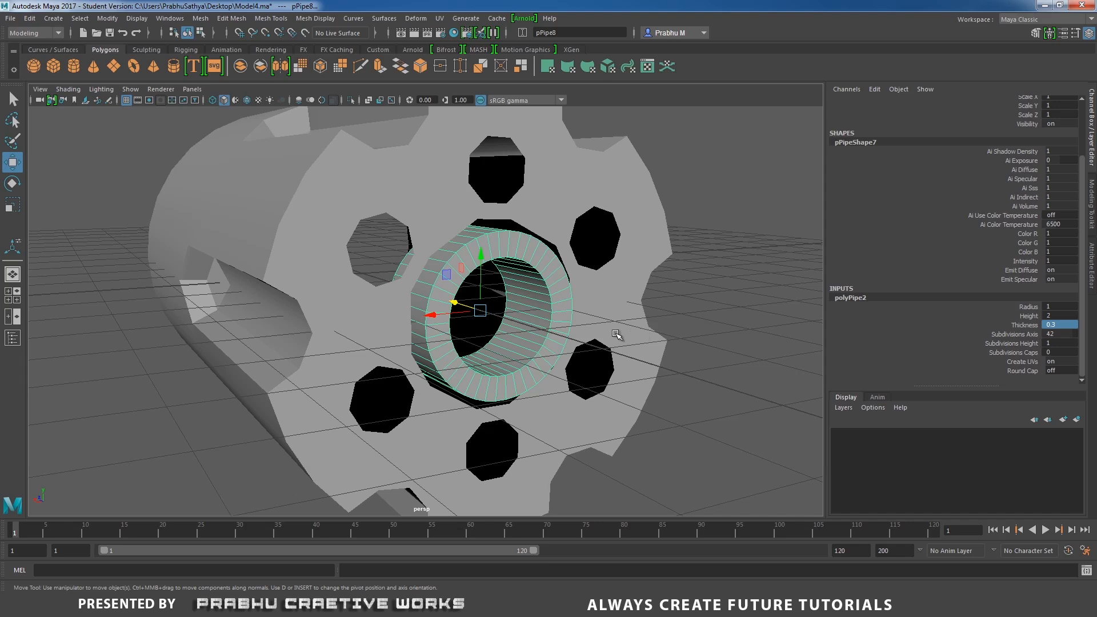
pyautogui.press('r')
pyautogui.moveTo(479, 311); pyautogui.dragTo(472, 368)
# Move the pipe in side view so it sits at the cylinder's front face, about -3.85 in Z.
pyautogui.press('space')
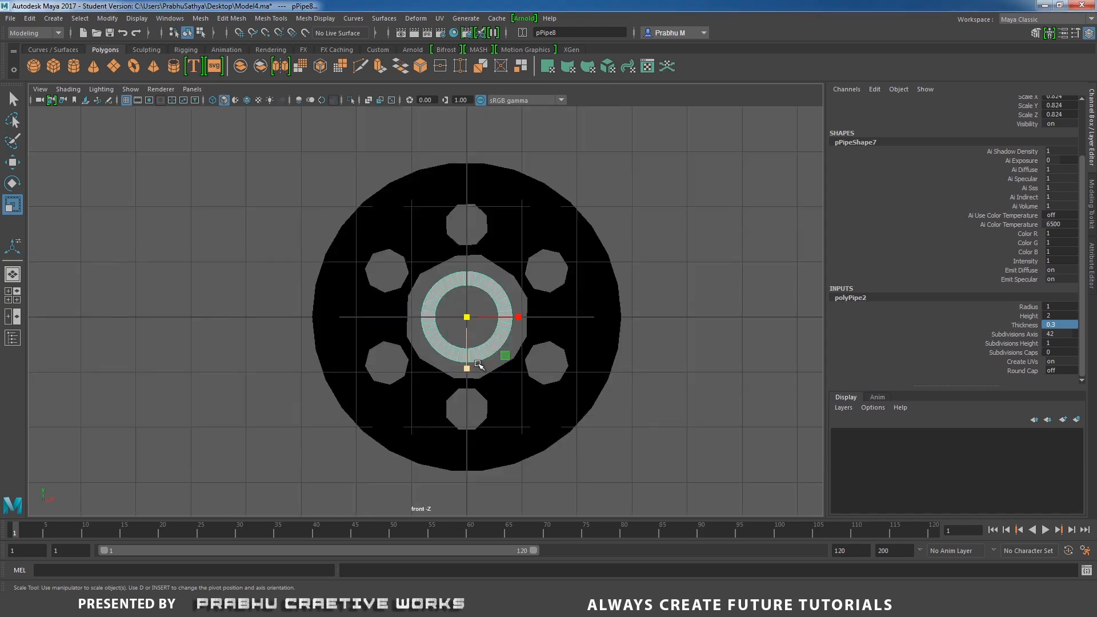
pyautogui.press('space')
pyautogui.moveTo(536, 337); pyautogui.dragTo(576, 331)
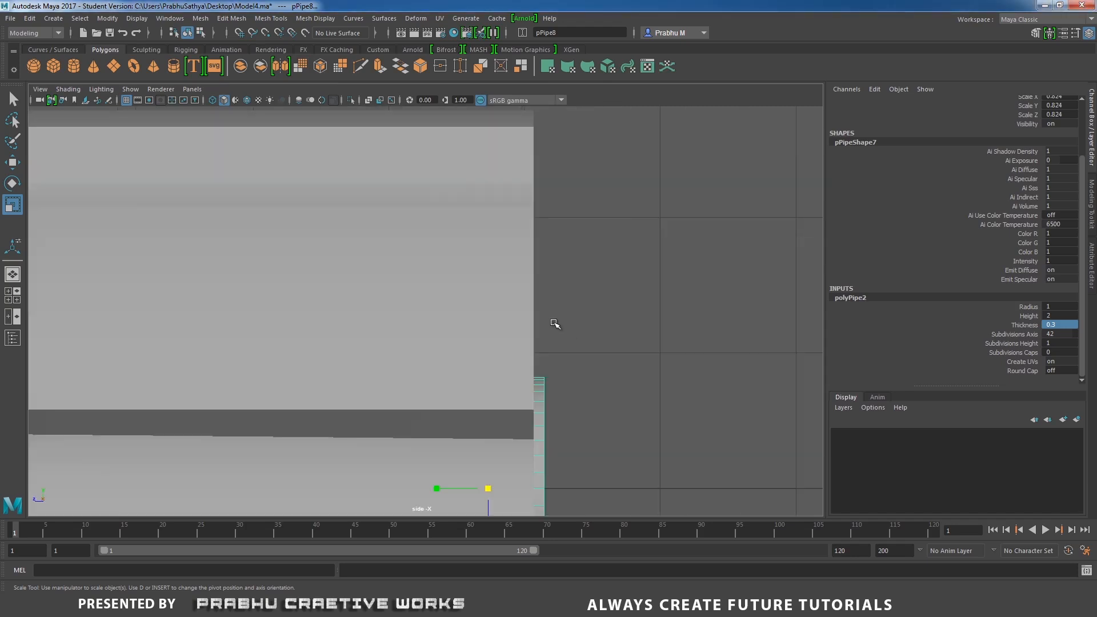
pyautogui.keyDown('alt'); pyautogui.moveTo(563, 324); pyautogui.dragTo(449, 329, button='right'); pyautogui.keyUp('alt')
pyautogui.scroll(-10, 500, 324)
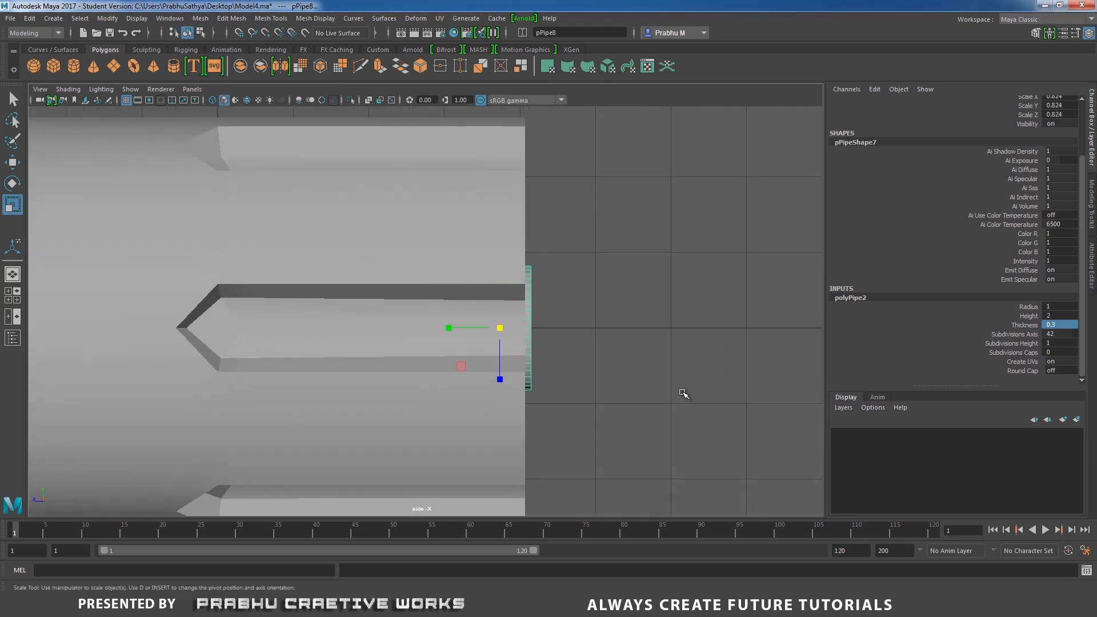
pyautogui.press('4')
pyautogui.keyDown('alt'); pyautogui.moveTo(547, 347); pyautogui.dragTo(636, 406, button='right'); pyautogui.keyUp('alt')
pyautogui.press('w')
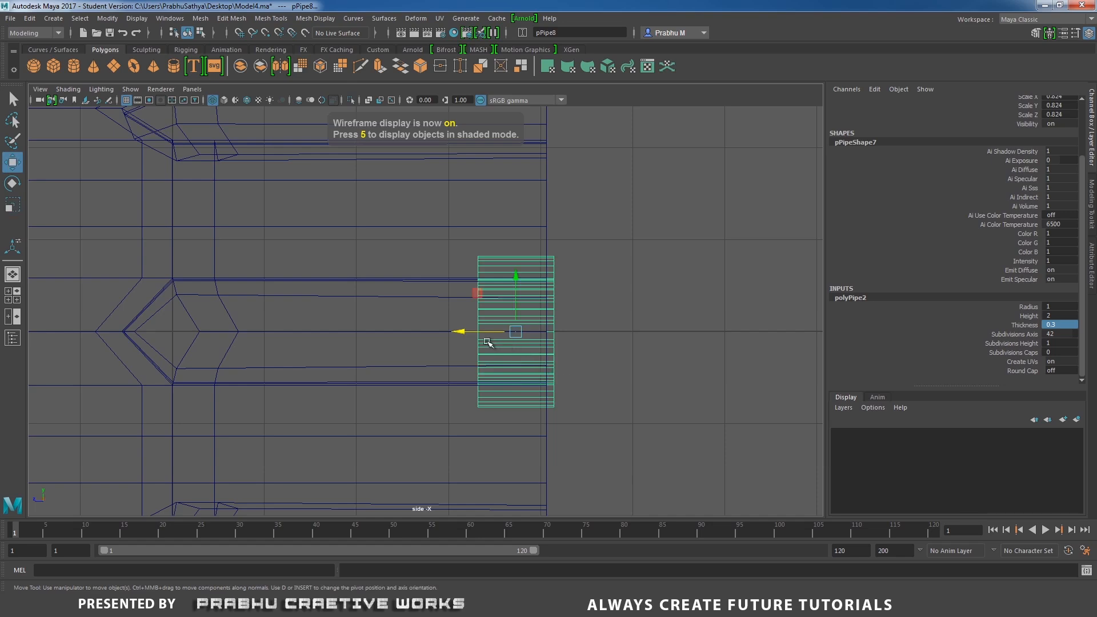
pyautogui.moveTo(460, 333); pyautogui.dragTo(454, 336)
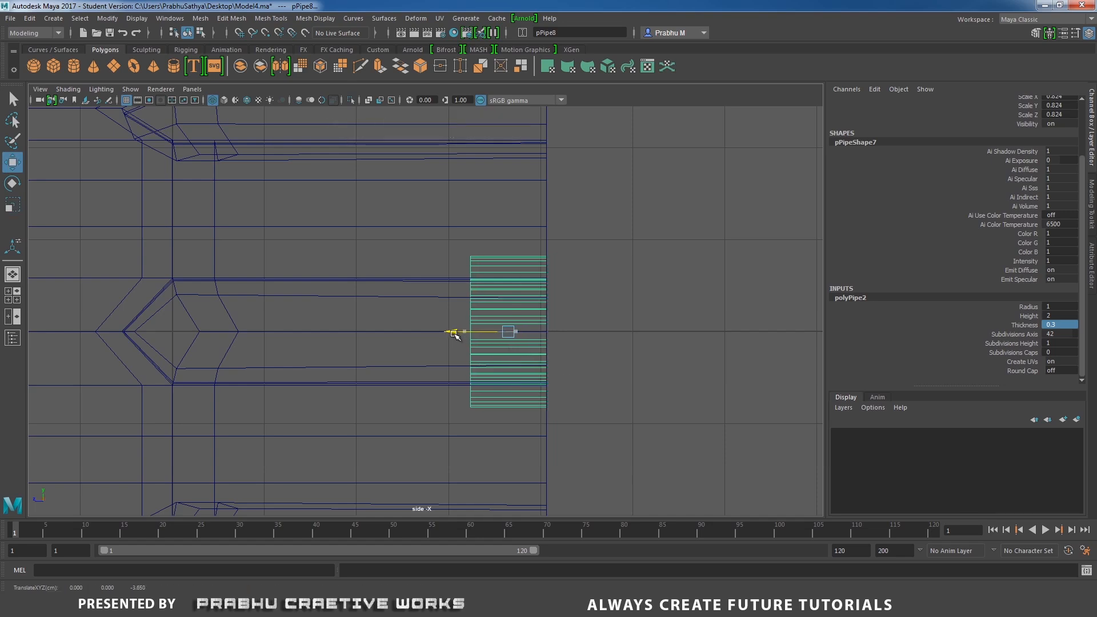
pyautogui.press('space')
pyautogui.moveTo(544, 359); pyautogui.dragTo(487, 357)
pyautogui.press('5')
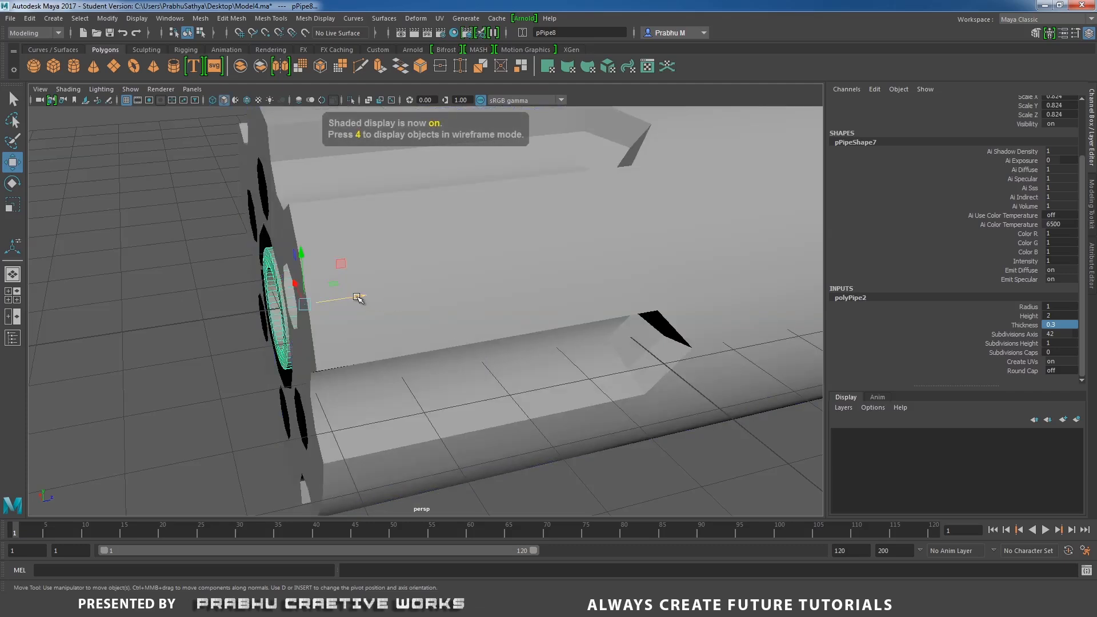
# Delete all of the pipe's faces except its front ring.
pyautogui.moveTo(360, 296)
pyautogui.keyDown('alt'); pyautogui.mouseDown()
pyautogui.moveTo(423, 274)
pyautogui.moveTo(409, 299)
pyautogui.moveTo(378, 302)
pyautogui.mouseUp(); pyautogui.keyUp('alt')
pyautogui.moveTo(110, 281); pyautogui.dragTo(113, 308, button='right')
pyautogui.keyDown('alt'); pyautogui.moveTo(247, 289); pyautogui.dragTo(195, 295); pyautogui.keyUp('alt')
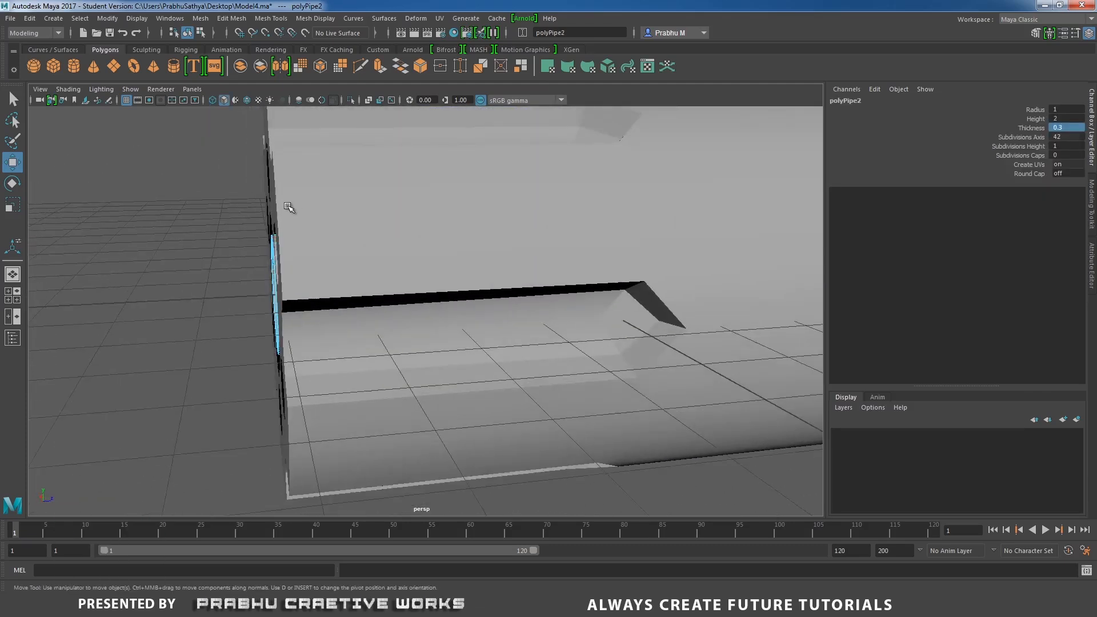
pyautogui.moveTo(289, 208); pyautogui.dragTo(471, 367)
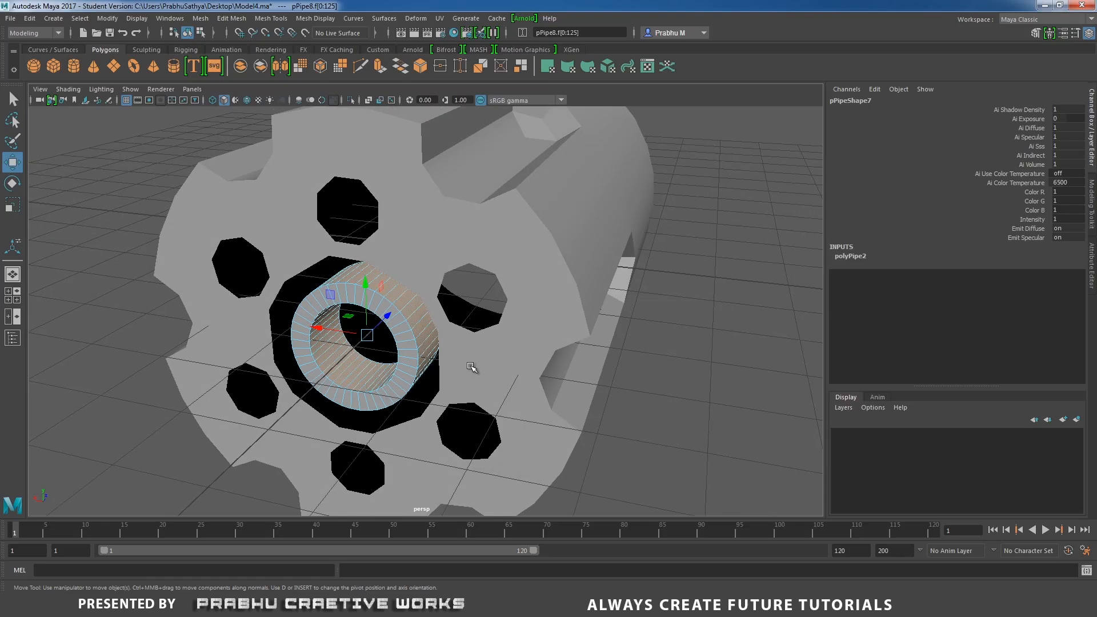
pyautogui.press('Delete')
# Combine the ring with the cylinder mesh.
pyautogui.moveTo(384, 308); pyautogui.dragTo(435, 257, button='right')
pyautogui.keyDown('alt'); pyautogui.moveTo(436, 257); pyautogui.dragTo(505, 309); pyautogui.keyUp('alt')
pyautogui.click(536, 253)
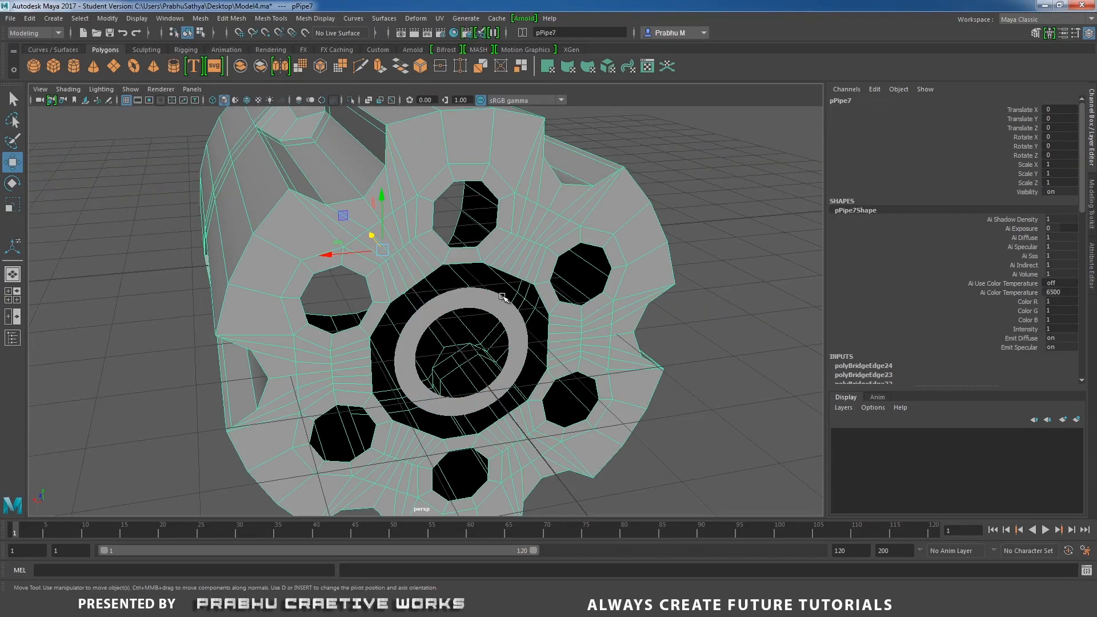
pyautogui.keyDown('shift'); pyautogui.click(489, 304); pyautogui.keyUp('shift')
pyautogui.keyDown('shift'); pyautogui.moveTo(706, 316); pyautogui.dragTo(675, 522, button='right'); pyautogui.keyUp('shift')
pyautogui.scroll(3, 525, 322)
# Bridge the ring's outer edge to the edge of the cylinder's central opening.
pyautogui.moveTo(379, 263); pyautogui.dragTo(379, 234, button='right')
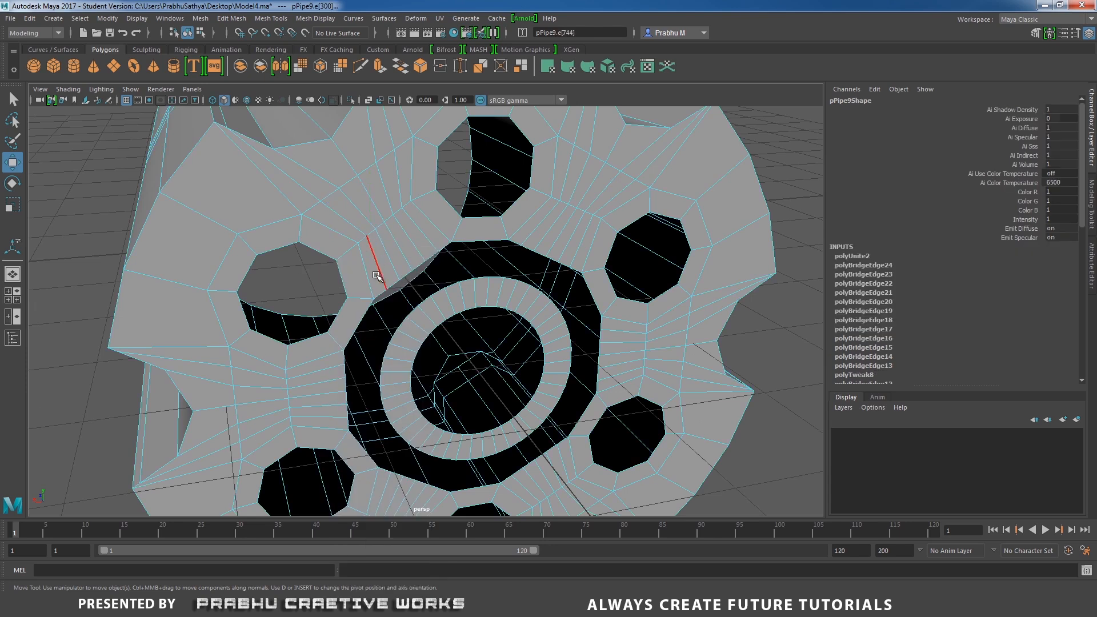
pyautogui.click(378, 294)
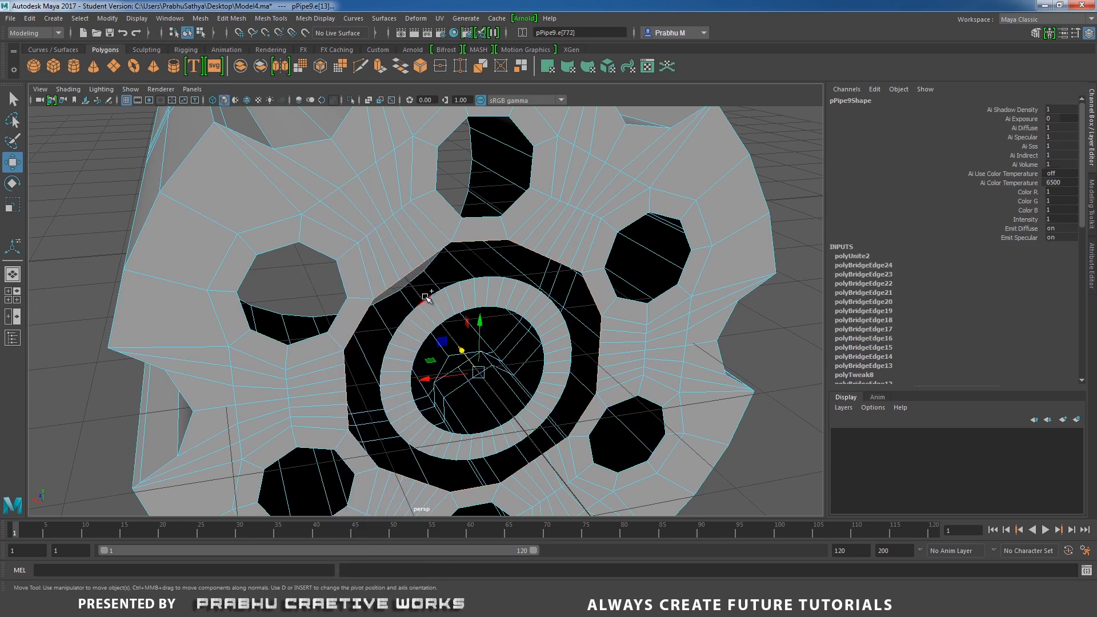
pyautogui.keyDown('shift'); pyautogui.moveTo(509, 295); pyautogui.dragTo(505, 423, button='right'); pyautogui.keyUp('shift')
pyautogui.keyDown('alt'); pyautogui.moveTo(577, 323); pyautogui.dragTo(291, 251); pyautogui.keyUp('alt')
pyautogui.moveTo(291, 252); pyautogui.dragTo(289, 217, button='right')
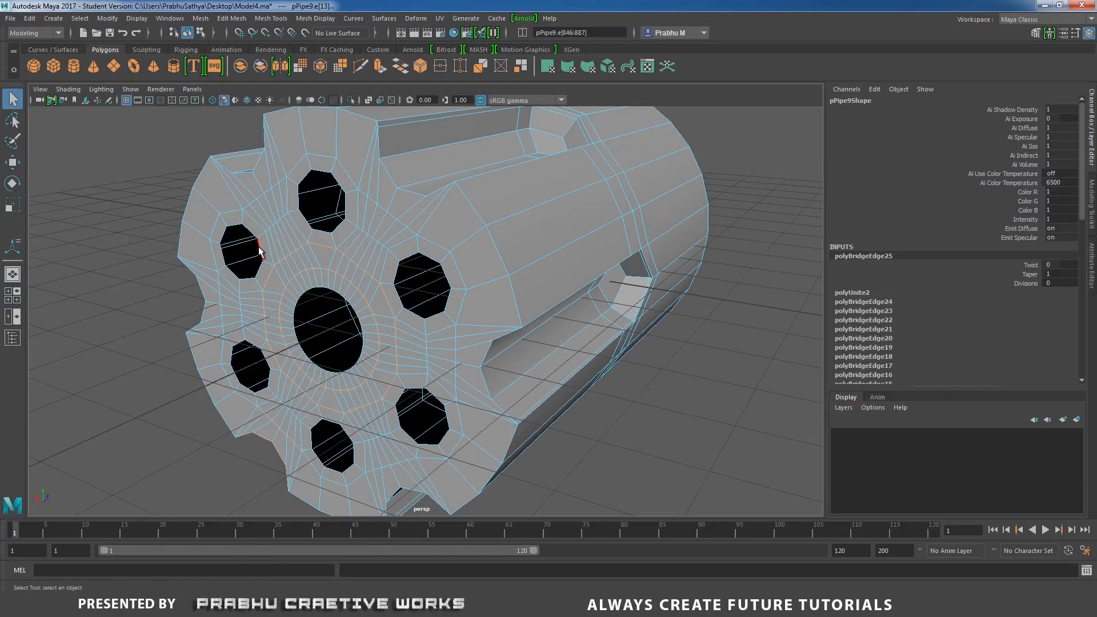
# Extrude the border edges of the chamber holes and push them inward into the cylinder.
pyautogui.doubleClick(259, 247)
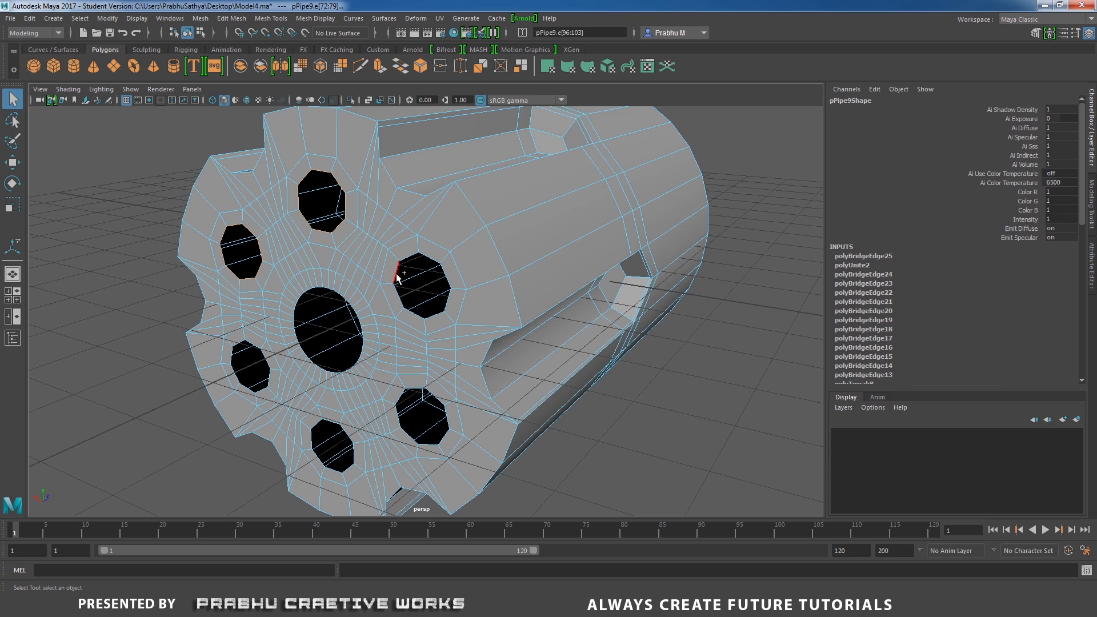
pyautogui.keyDown('shift'); pyautogui.doubleClick(348, 434); pyautogui.keyUp('shift')
pyautogui.keyDown('shift'); pyautogui.doubleClick(266, 389); pyautogui.keyUp('shift')
pyautogui.keyDown('shift'); pyautogui.moveTo(347, 324); pyautogui.dragTo(346, 352, button='right'); pyautogui.keyUp('shift')
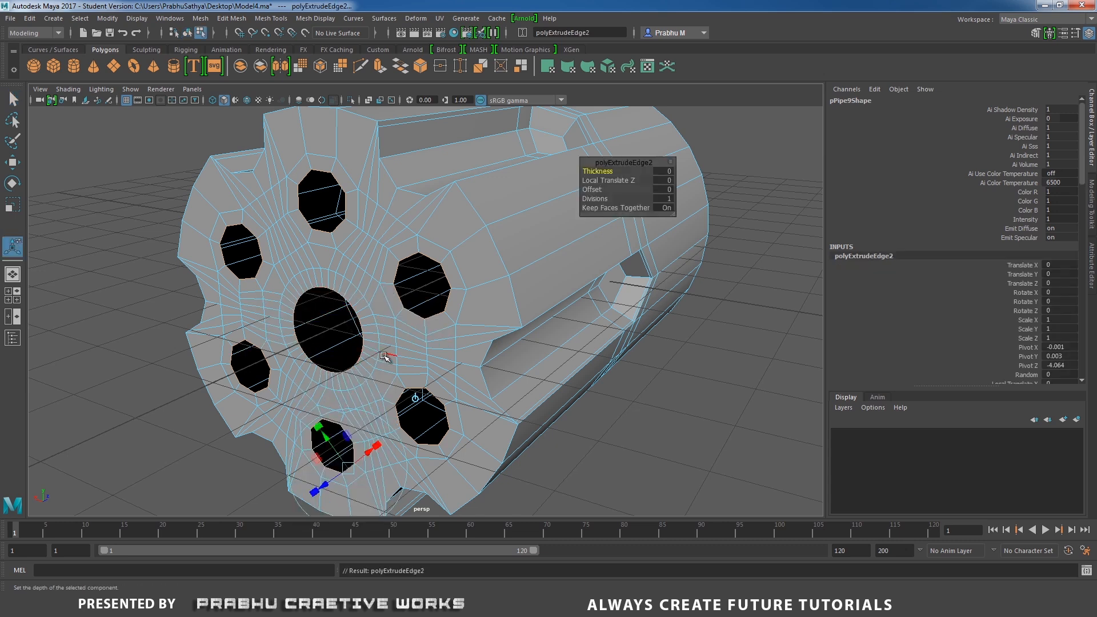
pyautogui.press('w')
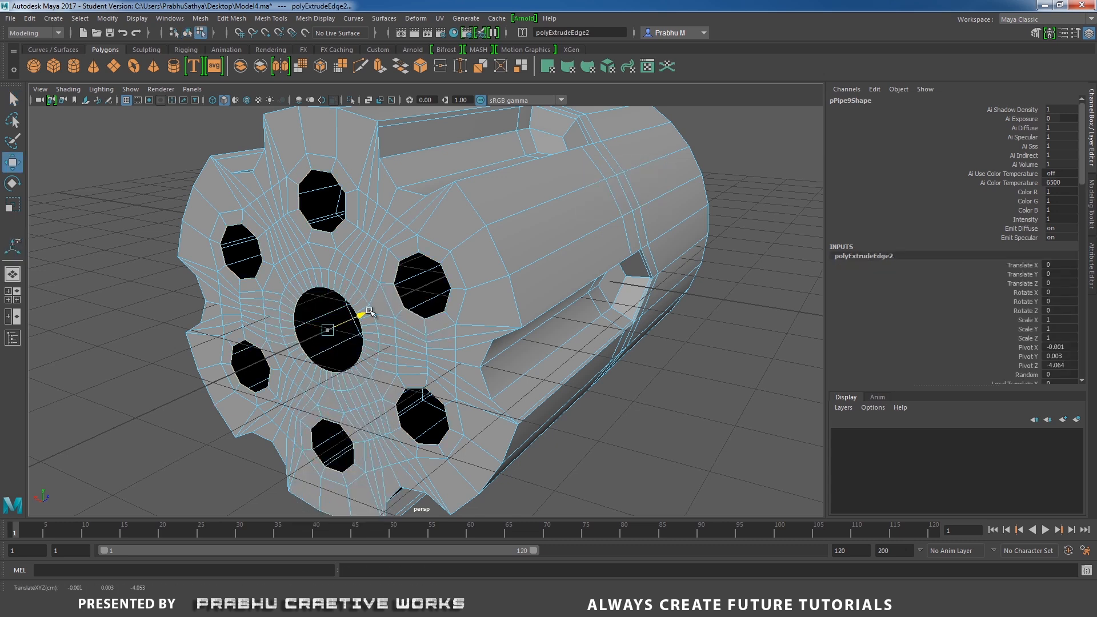
pyautogui.moveTo(366, 314); pyautogui.dragTo(473, 262)
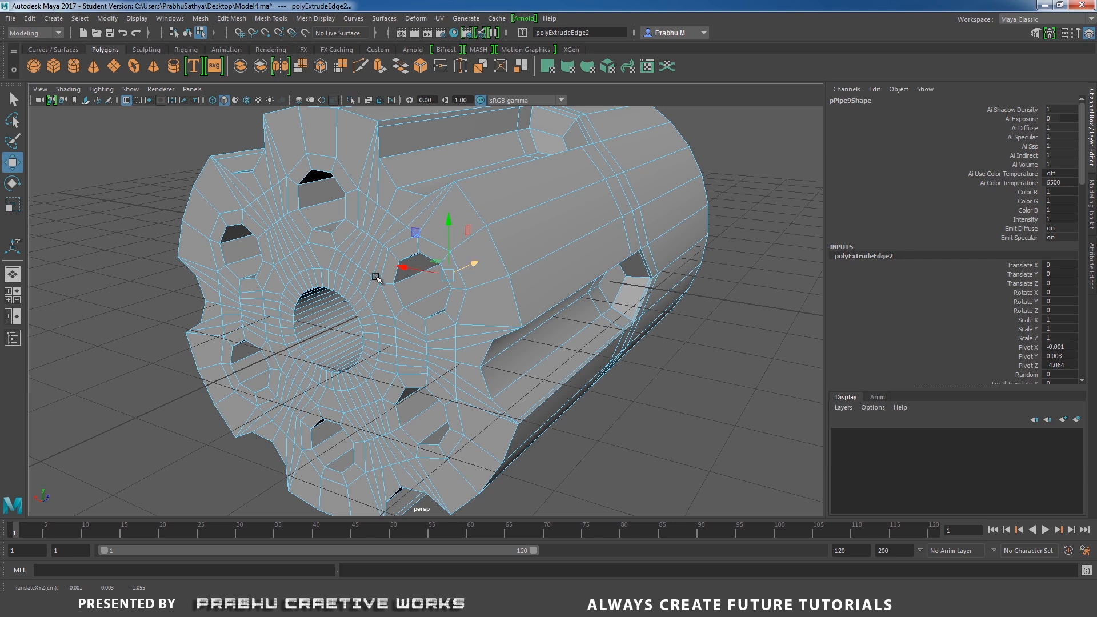
pyautogui.keyDown('alt'); pyautogui.moveTo(378, 280); pyautogui.dragTo(439, 359, button='right'); pyautogui.keyUp('alt')
pyautogui.keyDown('alt'); pyautogui.moveTo(328, 225); pyautogui.dragTo(409, 290, button='middle'); pyautogui.keyUp('alt')
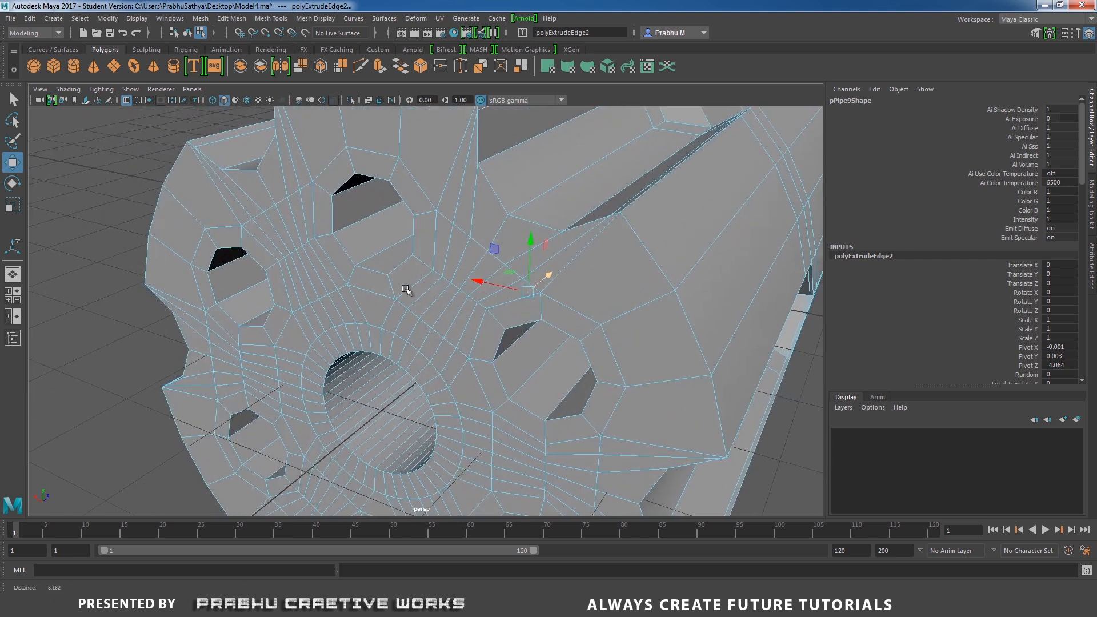
# Select the rim edge loops around the chamber holes on the front face and bevel them.
pyautogui.doubleClick(333, 242)
pyautogui.keyDown('shift'); pyautogui.doubleClick(277, 289); pyautogui.keyUp('shift')
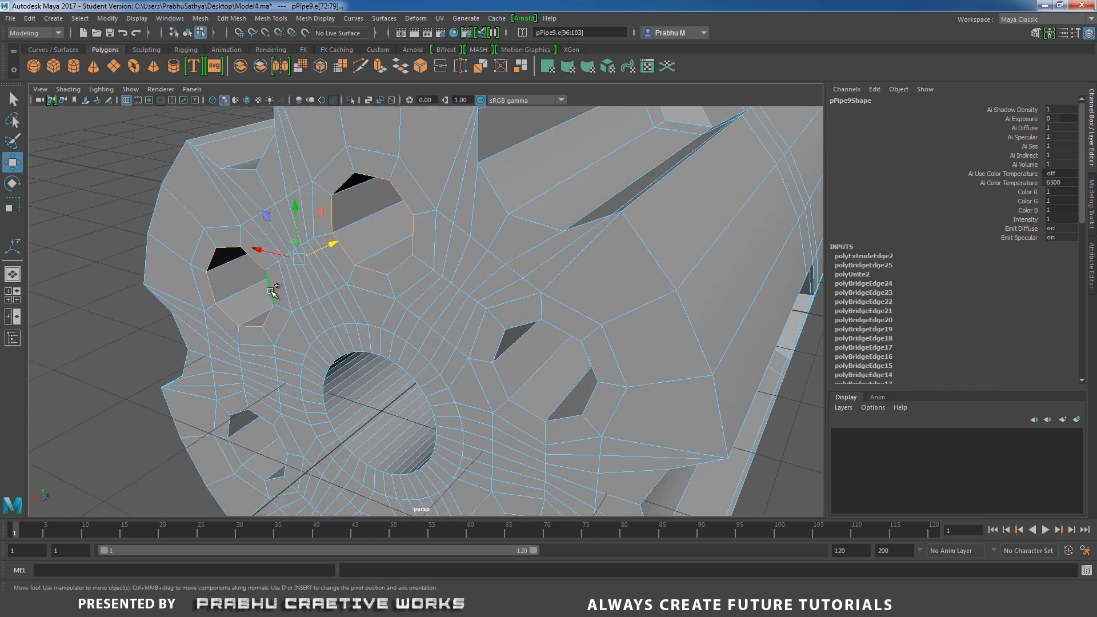
pyautogui.keyDown('alt'); pyautogui.moveTo(367, 284); pyautogui.dragTo(296, 318); pyautogui.keyUp('alt')
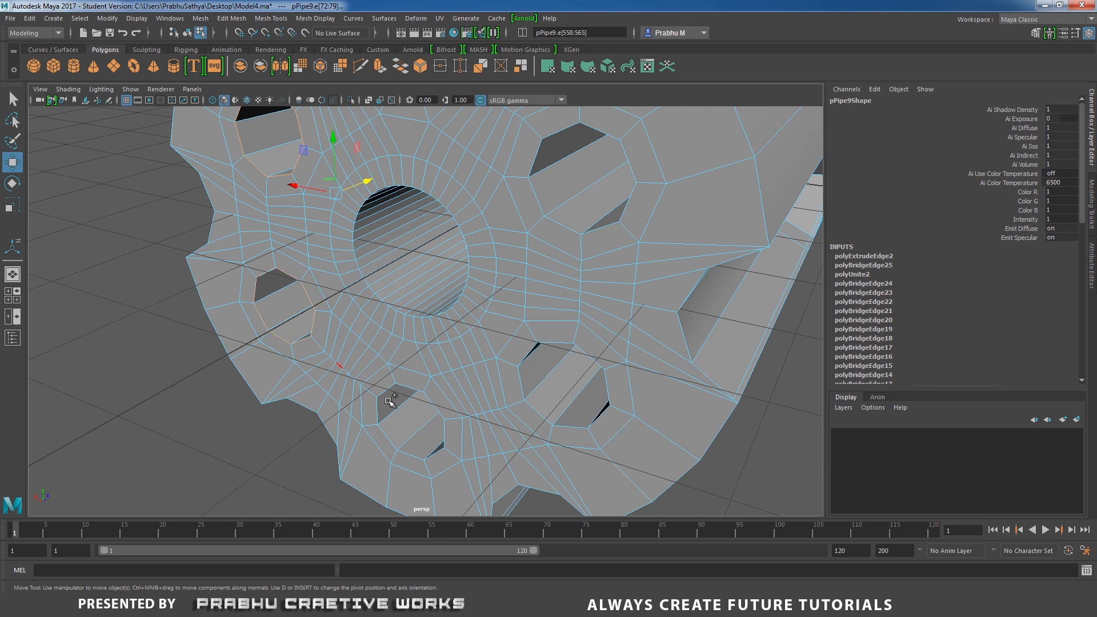
pyautogui.keyDown('shift'); pyautogui.doubleClick(383, 432); pyautogui.keyUp('shift')
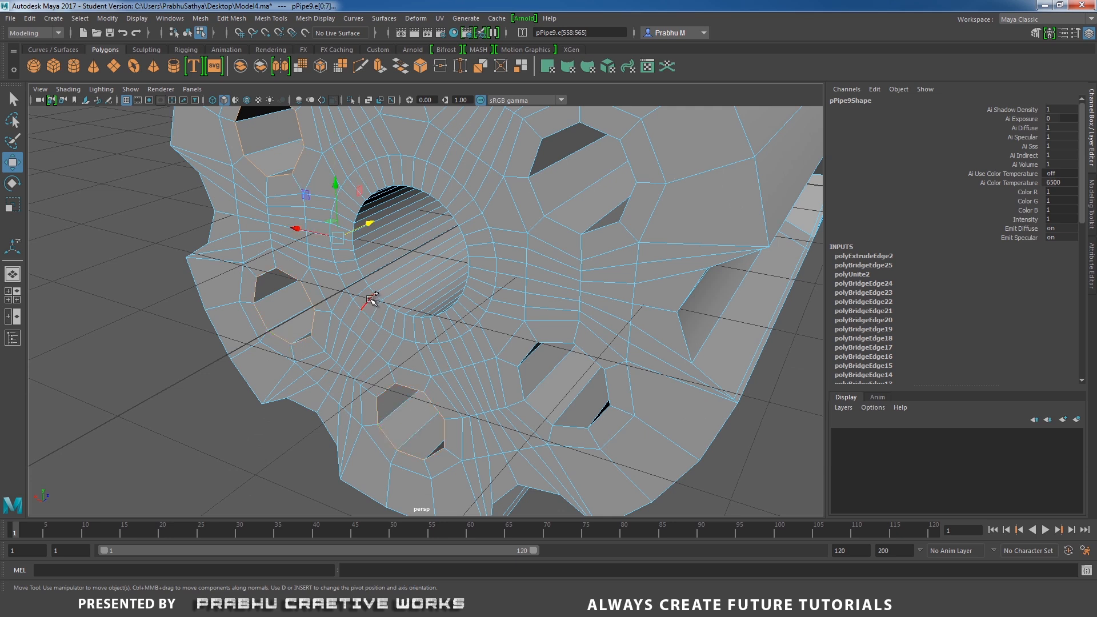
pyautogui.keyDown('shift'); pyautogui.doubleClick(565, 224); pyautogui.keyUp('shift')
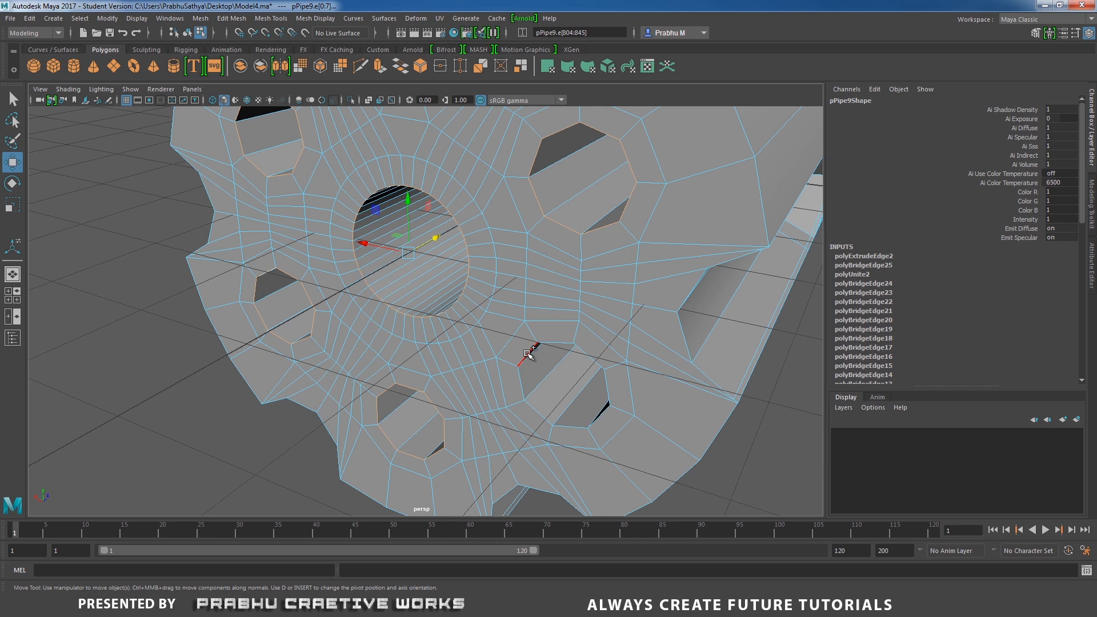
pyautogui.keyDown('alt'); pyautogui.moveTo(662, 358); pyautogui.dragTo(442, 325, button='right'); pyautogui.keyUp('alt')
pyautogui.keyDown('alt'); pyautogui.moveTo(442, 325); pyautogui.dragTo(462, 357); pyautogui.keyUp('alt')
pyautogui.keyDown('alt'); pyautogui.moveTo(462, 357); pyautogui.dragTo(535, 373, button='right'); pyautogui.keyUp('alt')
pyautogui.keyDown('shift'); pyautogui.moveTo(479, 269); pyautogui.dragTo(499, 271, button='right'); pyautogui.keyUp('shift')
pyautogui.keyDown('alt'); pyautogui.moveTo(471, 267); pyautogui.dragTo(504, 297); pyautogui.keyUp('alt')
pyautogui.keyDown('alt'); pyautogui.moveTo(504, 296); pyautogui.dragTo(654, 169, button='right'); pyautogui.keyUp('alt')
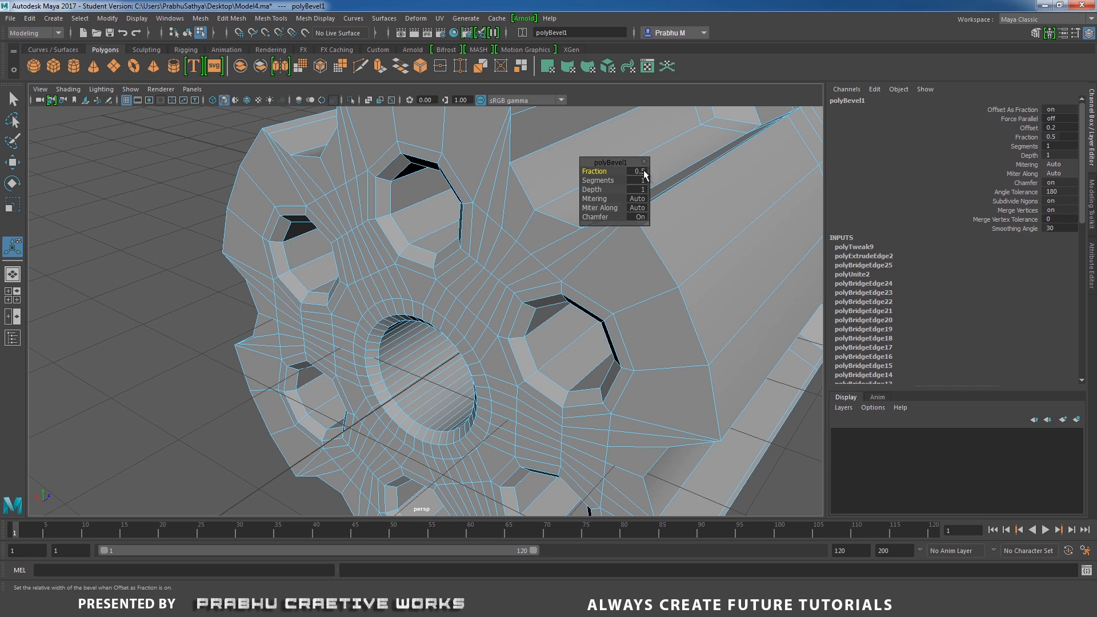
# Set the chamber rim bevel's fraction to 0.1 and its segments to 2.
pyautogui.click(642, 171)
pyautogui.write('0.2')
pyautogui.press('Return')
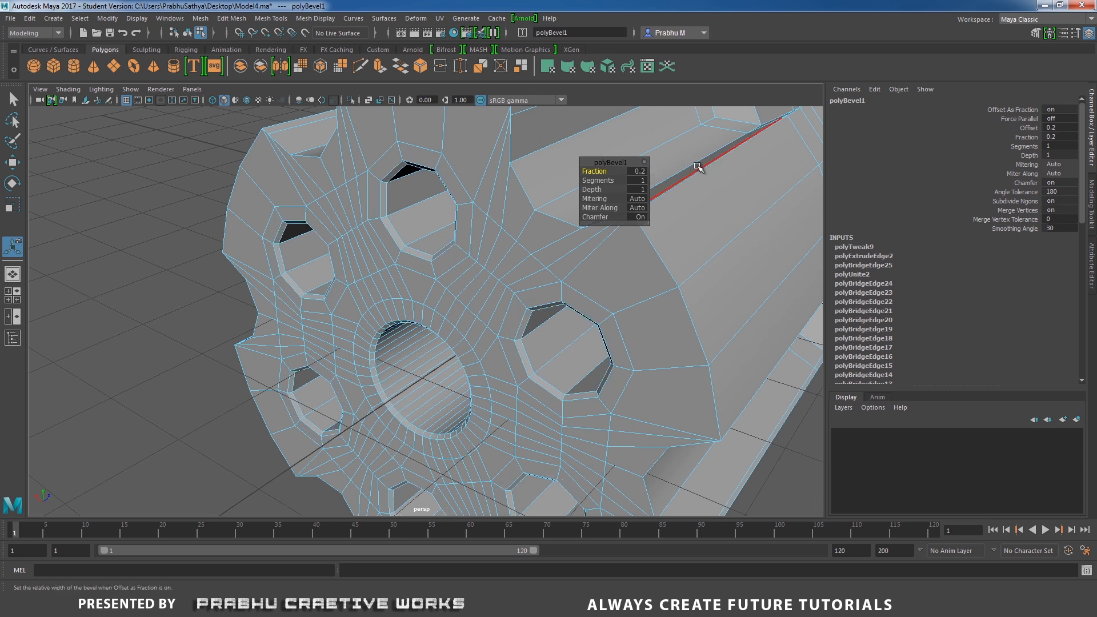
pyautogui.click(638, 172)
pyautogui.write('0.1')
pyautogui.press('Return')
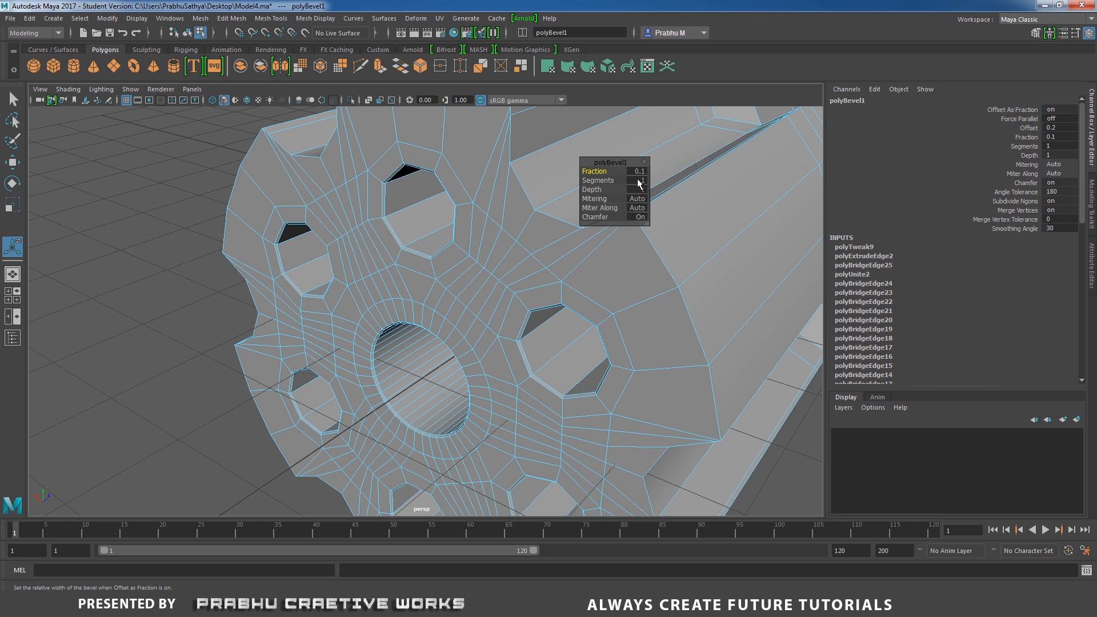
pyautogui.press('Tab')
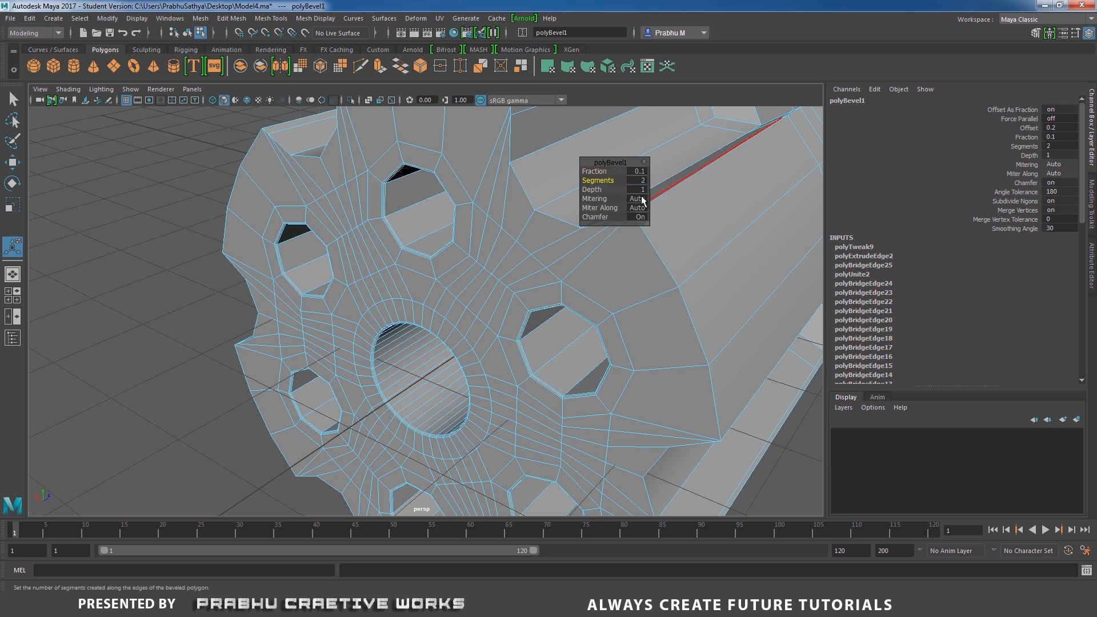
# Select the edge loop around the outer rim of the cylinder's front face and bevel it.
pyautogui.moveTo(500, 207); pyautogui.dragTo(567, 225, button='right')
pyautogui.keyDown('alt'); pyautogui.moveTo(566, 225); pyautogui.dragTo(443, 237); pyautogui.keyUp('alt')
pyautogui.moveTo(444, 237); pyautogui.dragTo(444, 209, button='right')
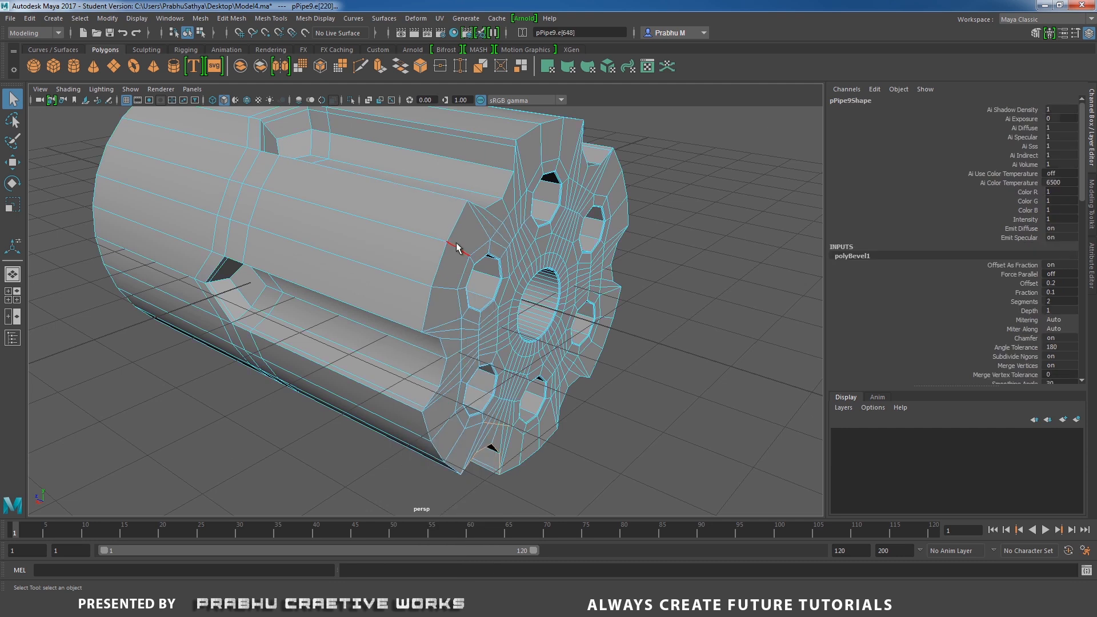
pyautogui.doubleClick(454, 234)
pyautogui.keyDown('alt'); pyautogui.moveTo(454, 235); pyautogui.dragTo(568, 273); pyautogui.keyUp('alt')
pyautogui.keyDown('shift'); pyautogui.moveTo(568, 273); pyautogui.dragTo(614, 279, button='right'); pyautogui.keyUp('shift')
pyautogui.click(637, 170)
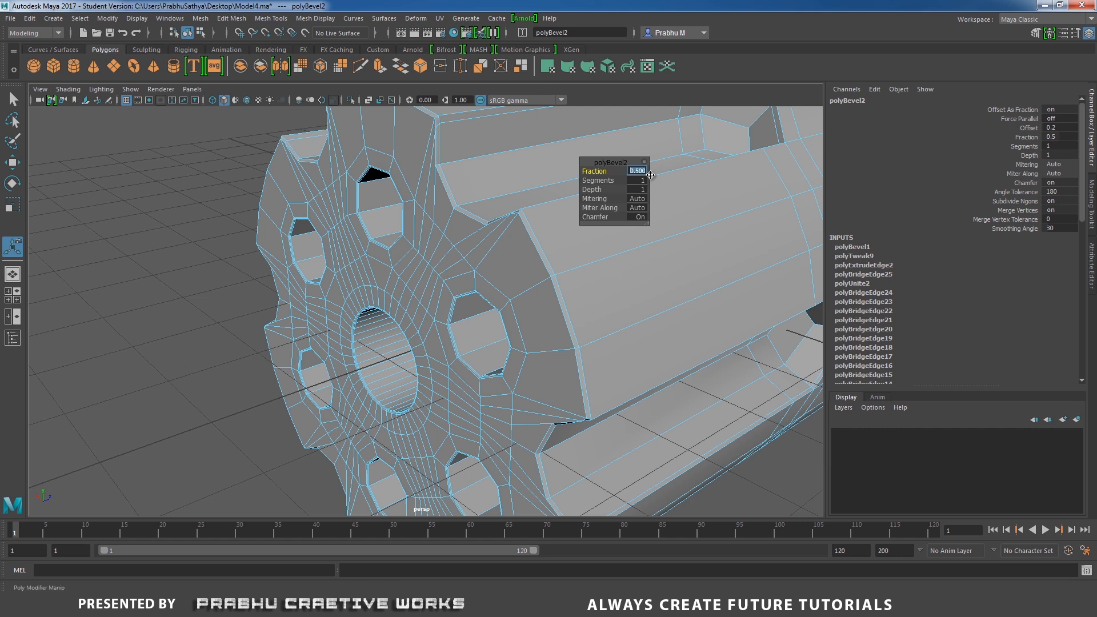
# Set the front rim bevel's fraction to 0.3.
pyautogui.write('0.2')
pyautogui.press('Return')
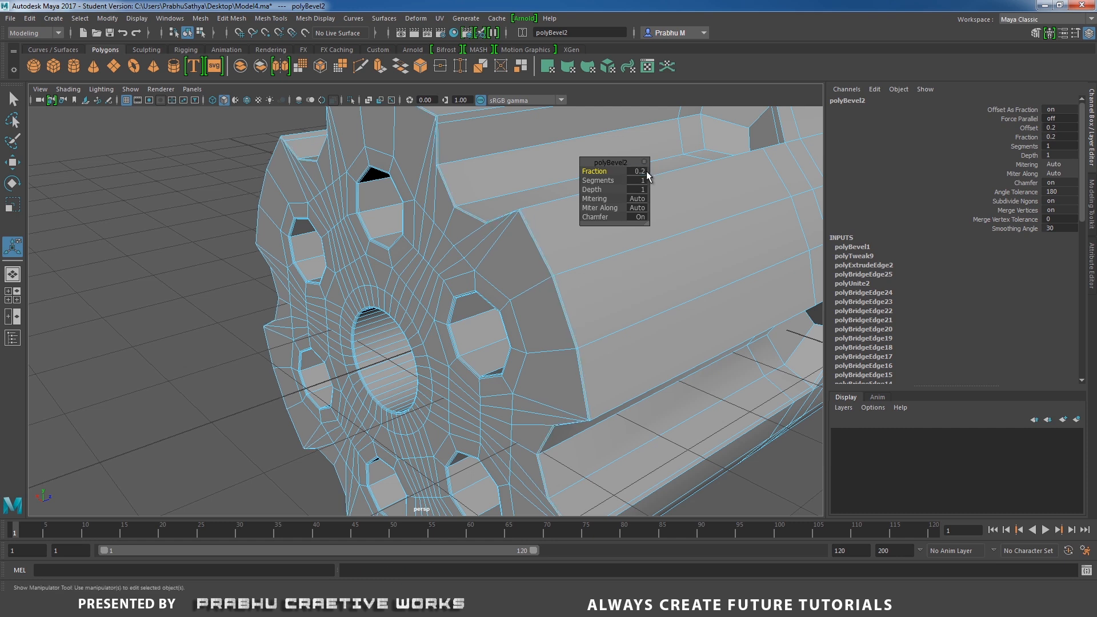
pyautogui.click(645, 172)
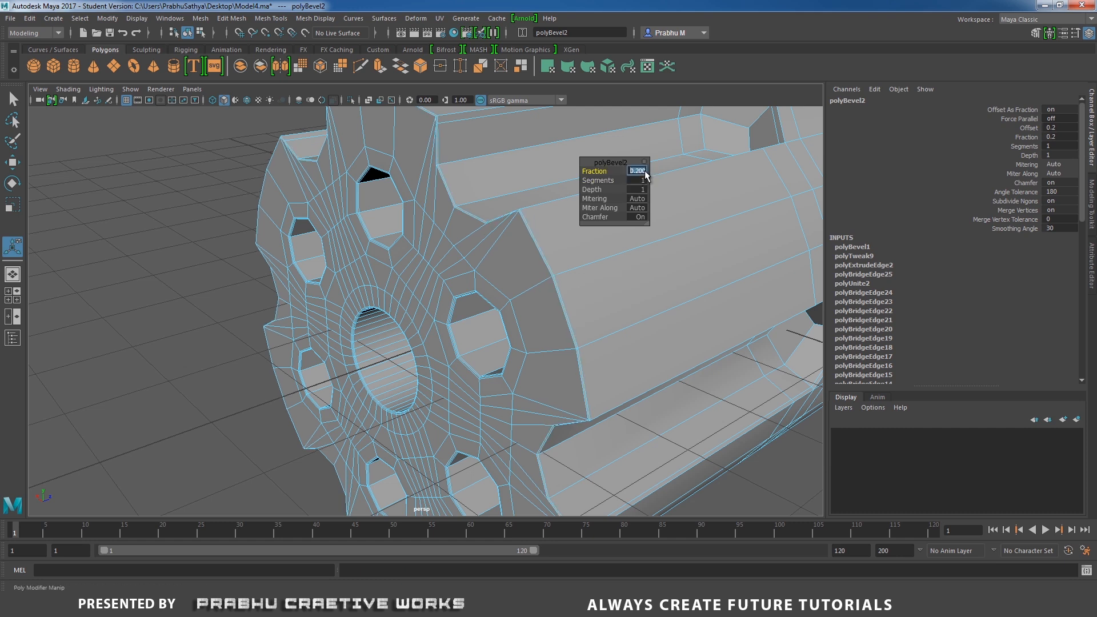
pyautogui.press('Return')
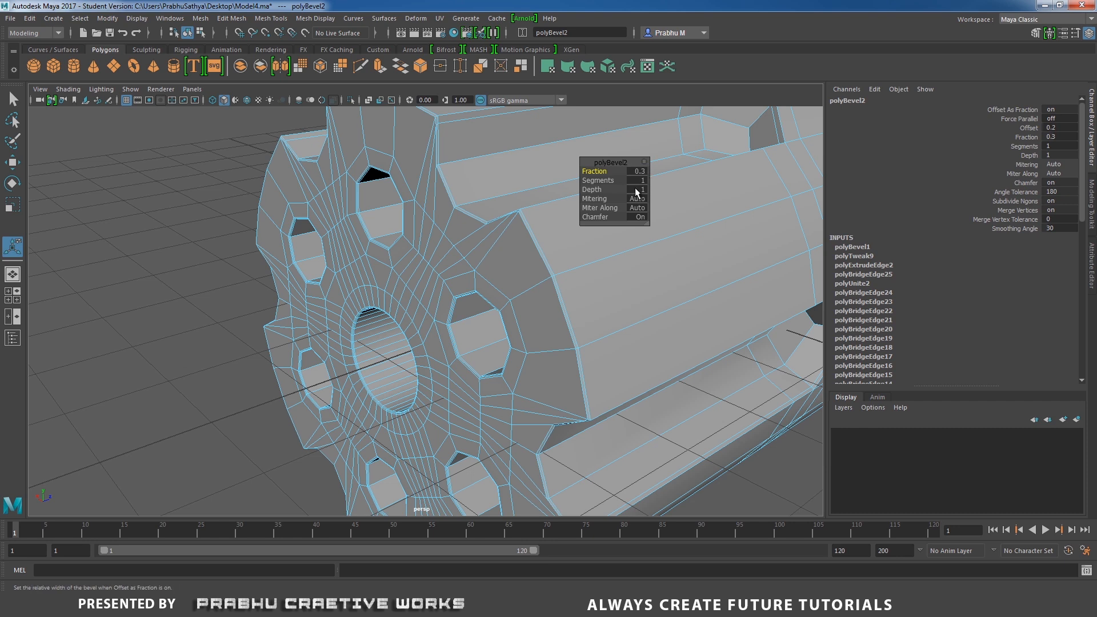
pyautogui.click(642, 180)
pyautogui.press('Return')
# Inspect the cylinder from several angles and compare it with the reference render.
pyautogui.press('q')
pyautogui.moveTo(563, 207); pyautogui.dragTo(366, 264, button='right')
pyautogui.keyDown('alt'); pyautogui.moveTo(662, 260); pyautogui.dragTo(528, 271); pyautogui.keyUp('alt')
pyautogui.keyDown('alt'); pyautogui.moveTo(721, 303); pyautogui.dragTo(587, 250, button='middle'); pyautogui.keyUp('alt')
pyautogui.keyDown('alt'); pyautogui.moveTo(588, 254); pyautogui.dragTo(510, 253); pyautogui.keyUp('alt')
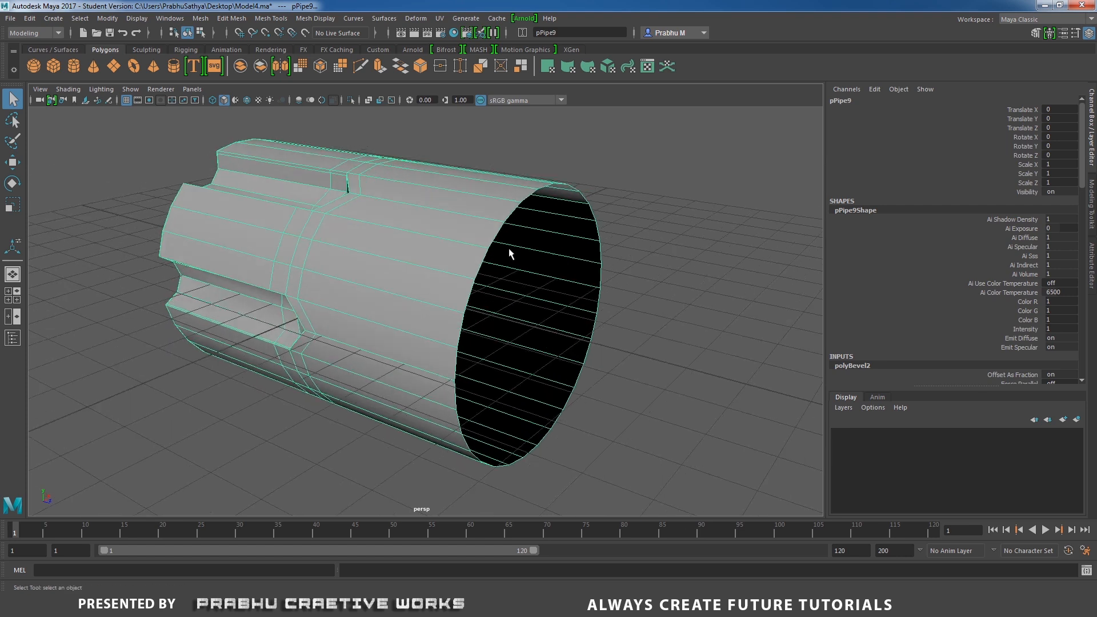
pyautogui.keyDown('alt'); pyautogui.moveTo(496, 421); pyautogui.dragTo(598, 370); pyautogui.keyUp('alt')
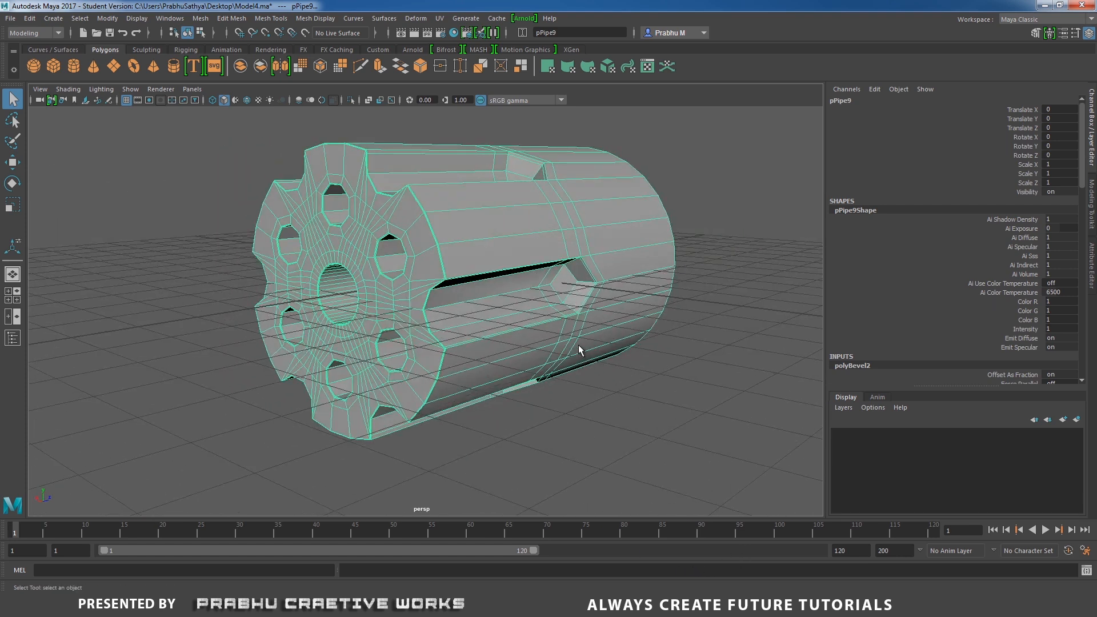
pyautogui.click(699, 263)
pyautogui.keyDown('alt'); pyautogui.moveTo(671, 269); pyautogui.dragTo(623, 277); pyautogui.keyUp('alt')
pyautogui.keyDown('alt'); pyautogui.moveTo(534, 284); pyautogui.dragTo(622, 502); pyautogui.keyUp('alt')
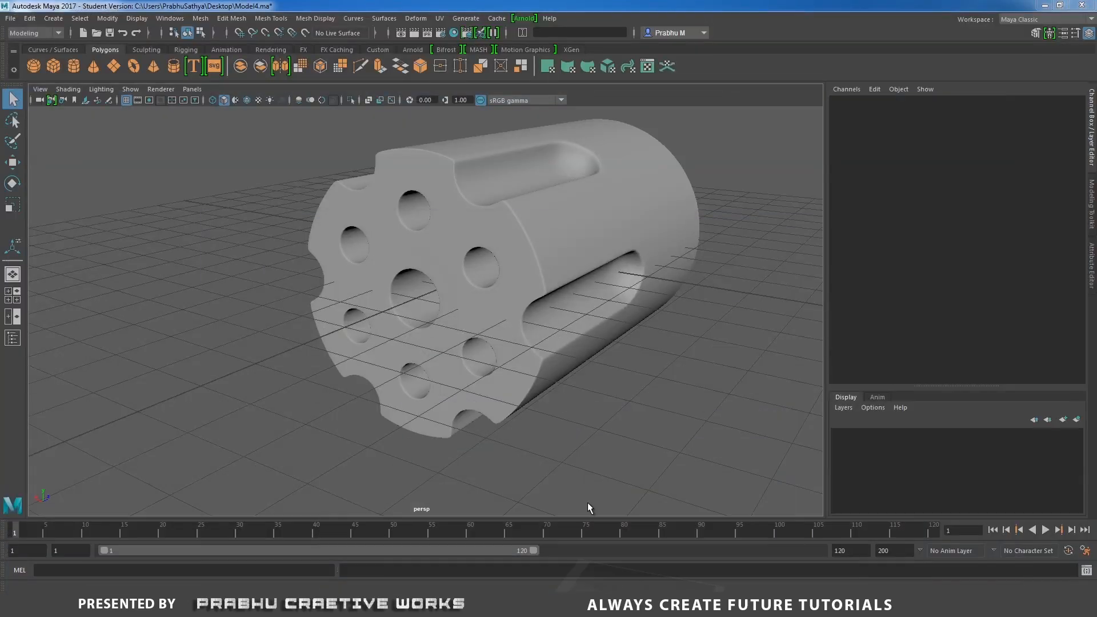
pyautogui.keyDown('alt'); pyautogui.moveTo(587, 502); pyautogui.dragTo(526, 368); pyautogui.keyUp('alt')
pyautogui.click(451, 334)
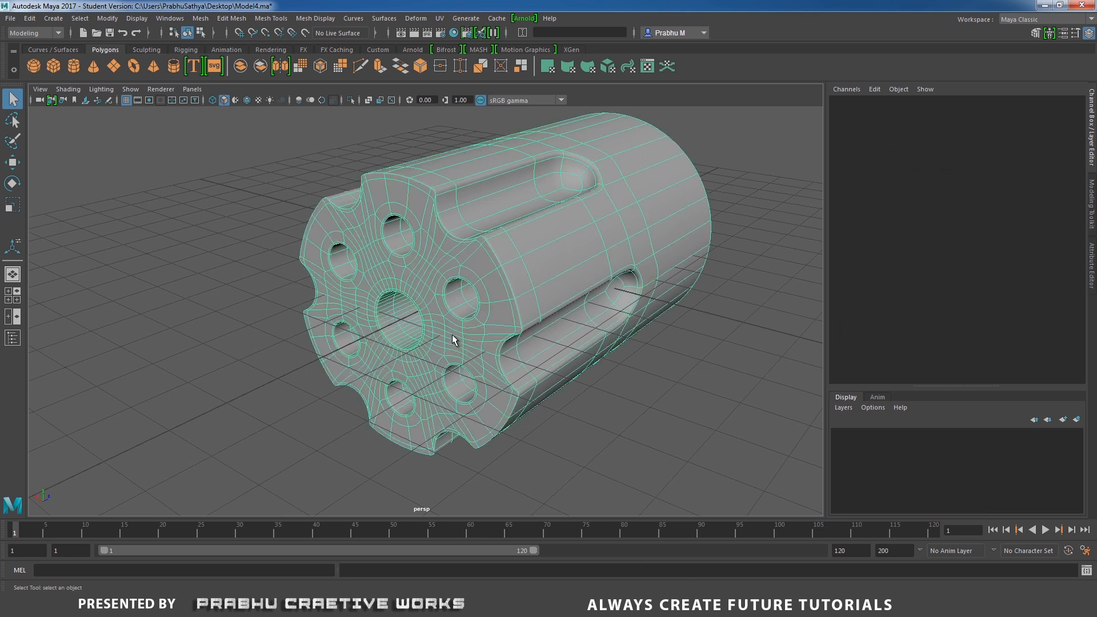
pyautogui.keyDown('alt'); pyautogui.moveTo(451, 334); pyautogui.dragTo(564, 413, button='right'); pyautogui.keyUp('alt')
pyautogui.keyDown('alt'); pyautogui.moveTo(564, 413); pyautogui.dragTo(489, 324); pyautogui.keyUp('alt')
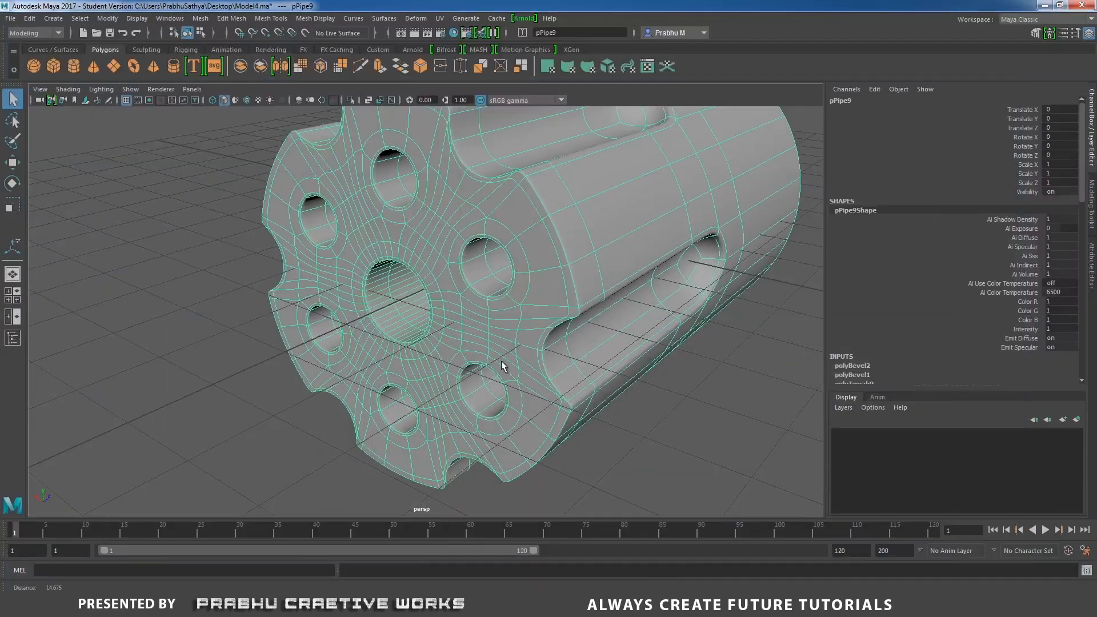
pyautogui.keyDown('alt'); pyautogui.moveTo(486, 351); pyautogui.dragTo(536, 335); pyautogui.keyUp('alt')
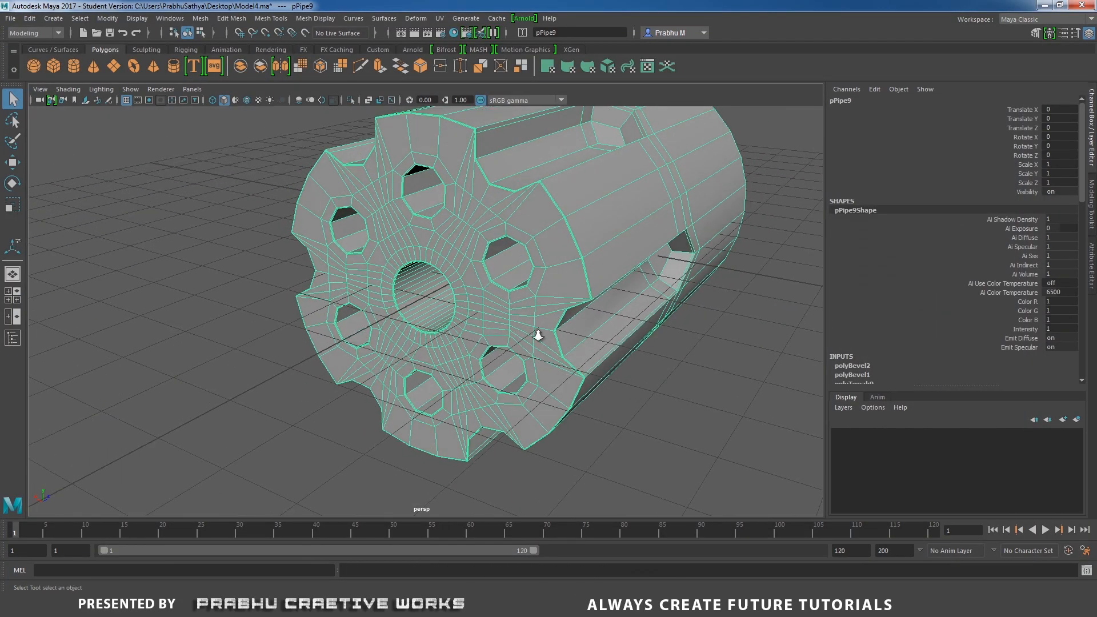
# Select the edge loop around the central opening on the front face and scale it.
pyautogui.scroll(5, 370, 275)
pyautogui.rightClick(368, 276)
pyautogui.click(367, 258)
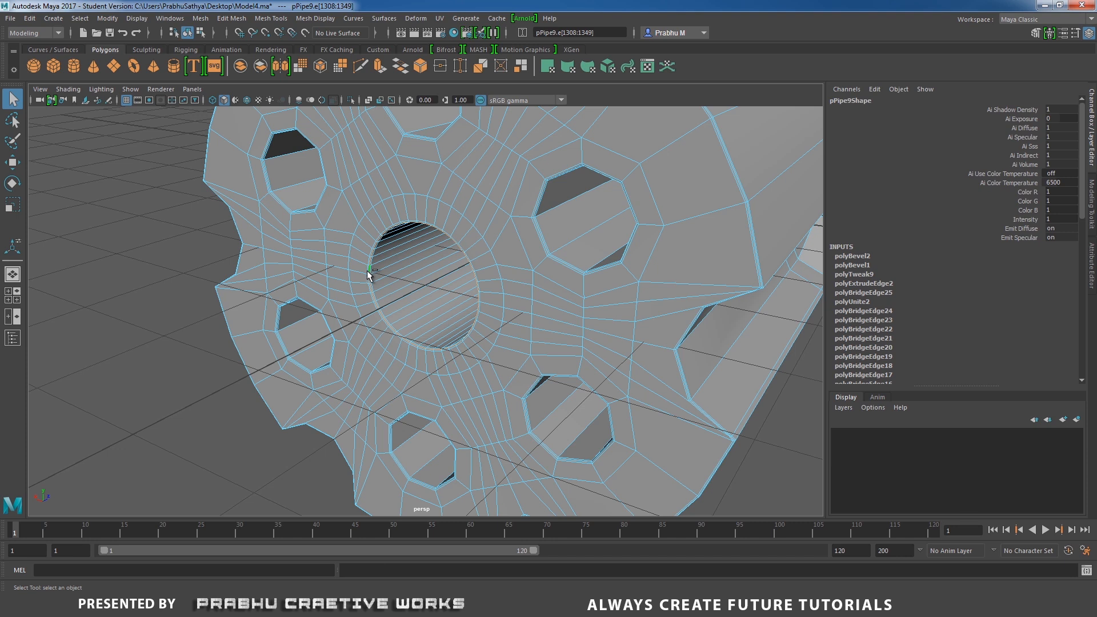
pyautogui.keyDown('shift'); pyautogui.click(367, 270); pyautogui.keyUp('shift')
pyautogui.press('r')
pyautogui.moveTo(421, 287); pyautogui.dragTo(513, 338)
pyautogui.doubleClick(571, 220)
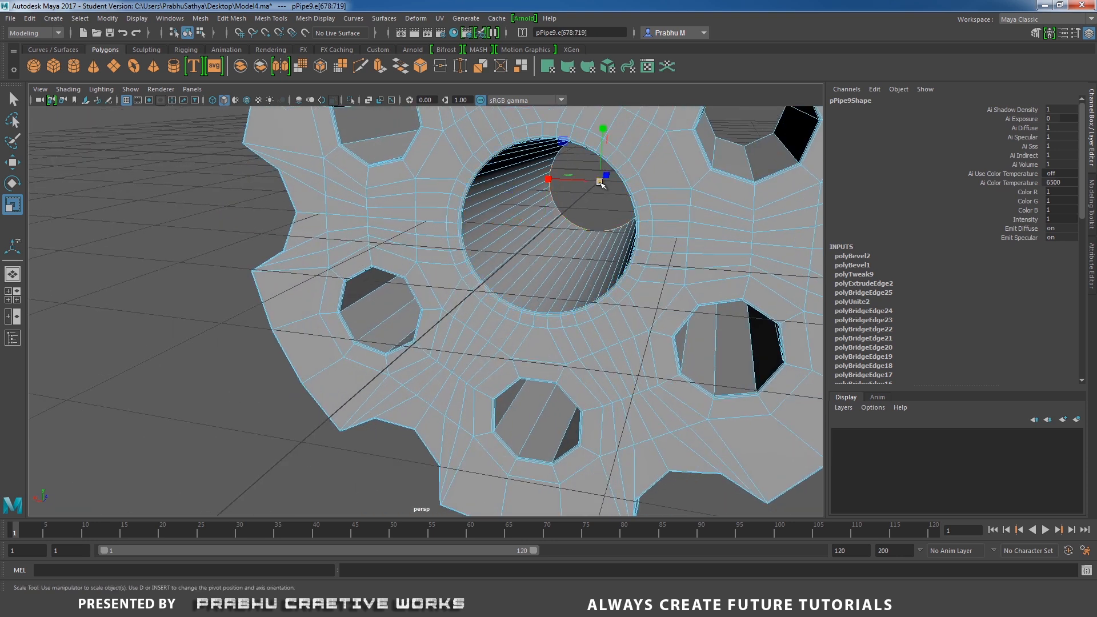
pyautogui.moveTo(599, 183); pyautogui.dragTo(433, 231)
pyautogui.moveTo(441, 205); pyautogui.dragTo(492, 184, button='right')
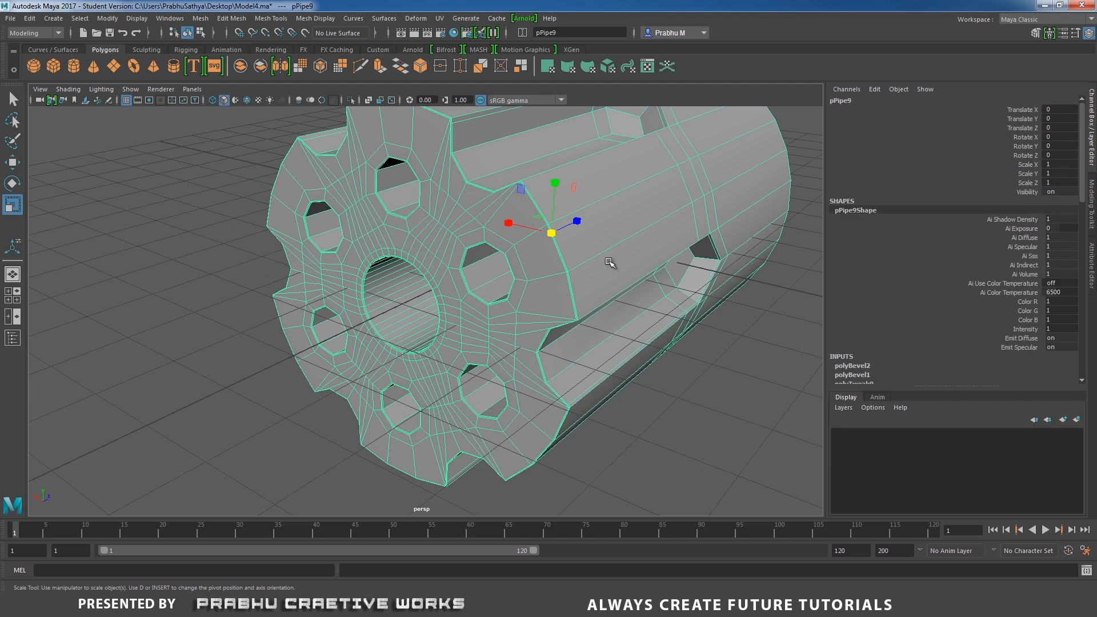
# Preview the smoothed cylinder from different angles, comparing it with the reference image.
pyautogui.keyDown('alt'); pyautogui.moveTo(609, 263); pyautogui.dragTo(632, 354); pyautogui.keyUp('alt')
pyautogui.click(679, 374)
pyautogui.keyDown('alt'); pyautogui.moveTo(688, 379); pyautogui.dragTo(526, 323); pyautogui.keyUp('alt')
pyautogui.click(508, 301)
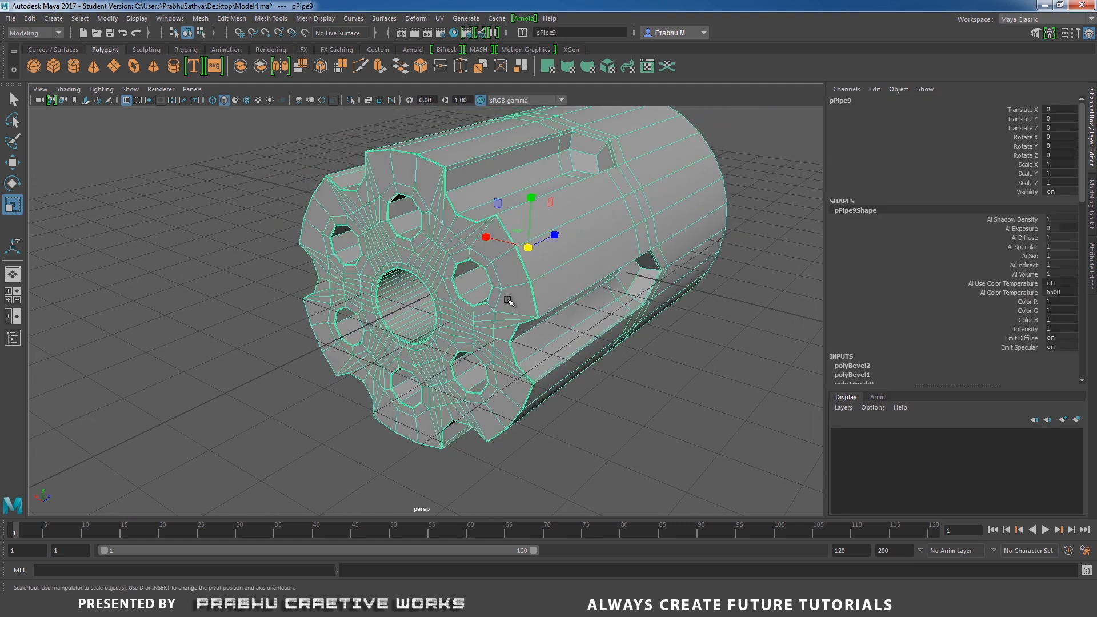
pyautogui.click(661, 347)
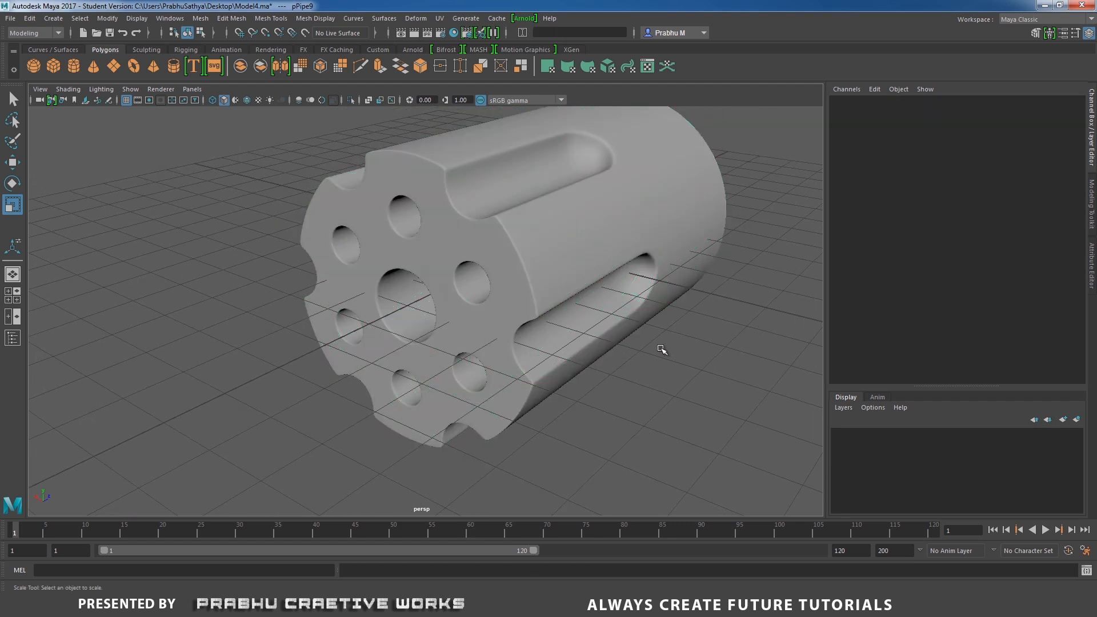
pyautogui.keyDown('alt'); pyautogui.moveTo(661, 348); pyautogui.dragTo(645, 367); pyautogui.keyUp('alt')
pyautogui.click(620, 605)
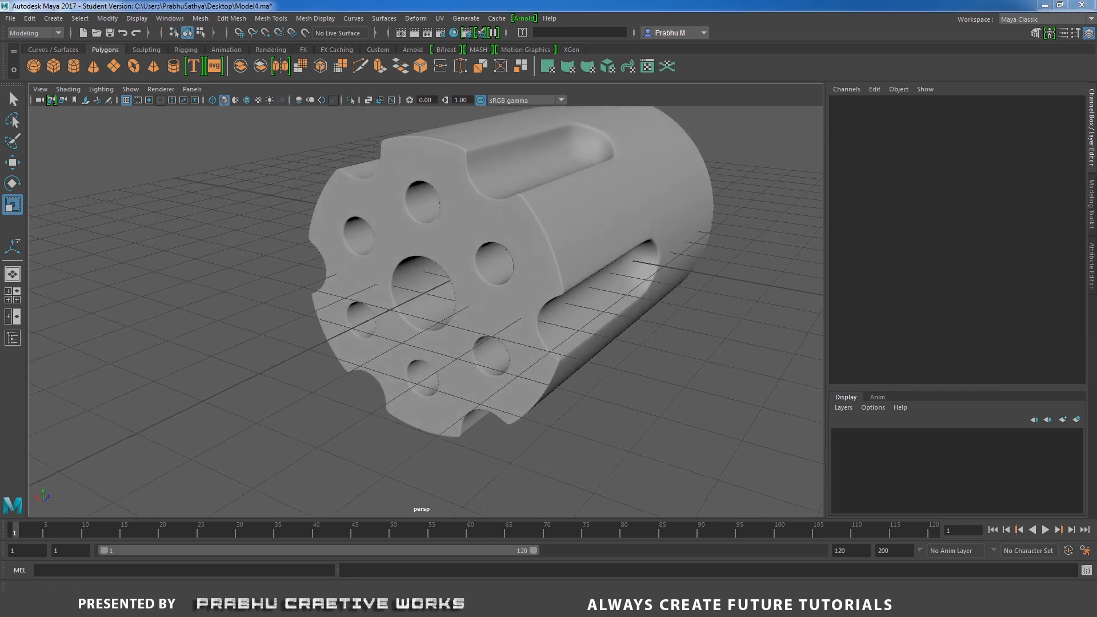
pyautogui.click(617, 604)
pyautogui.keyDown('alt'); pyautogui.moveTo(600, 252); pyautogui.dragTo(451, 257); pyautogui.keyUp('alt')
pyautogui.click(453, 260)
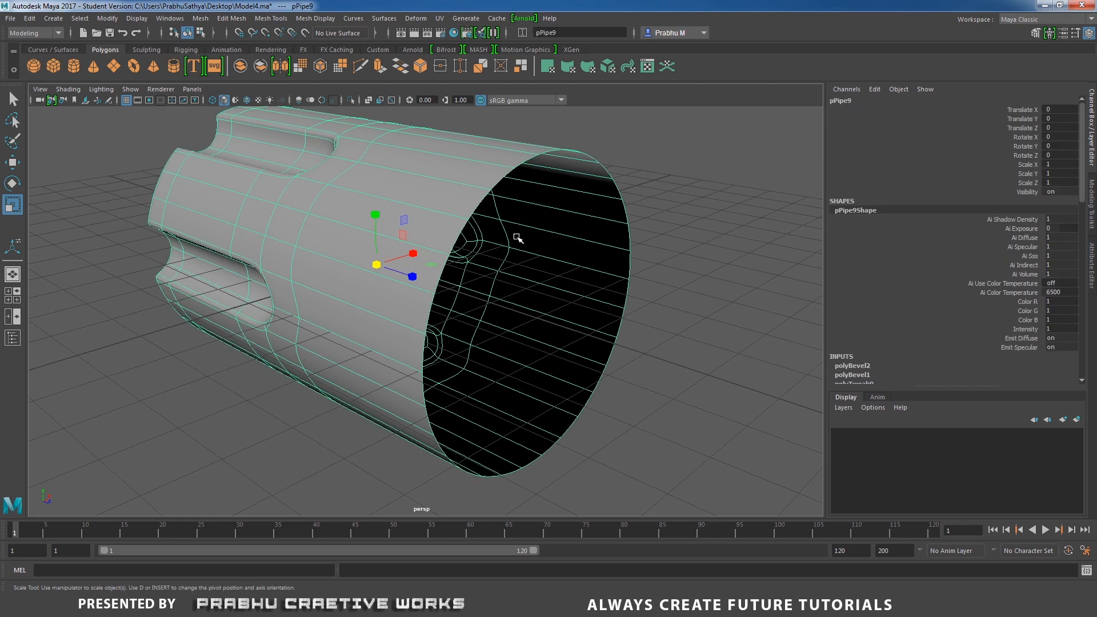
# Zoom into the reference image's back face to examine its details.
pyautogui.click(620, 604)
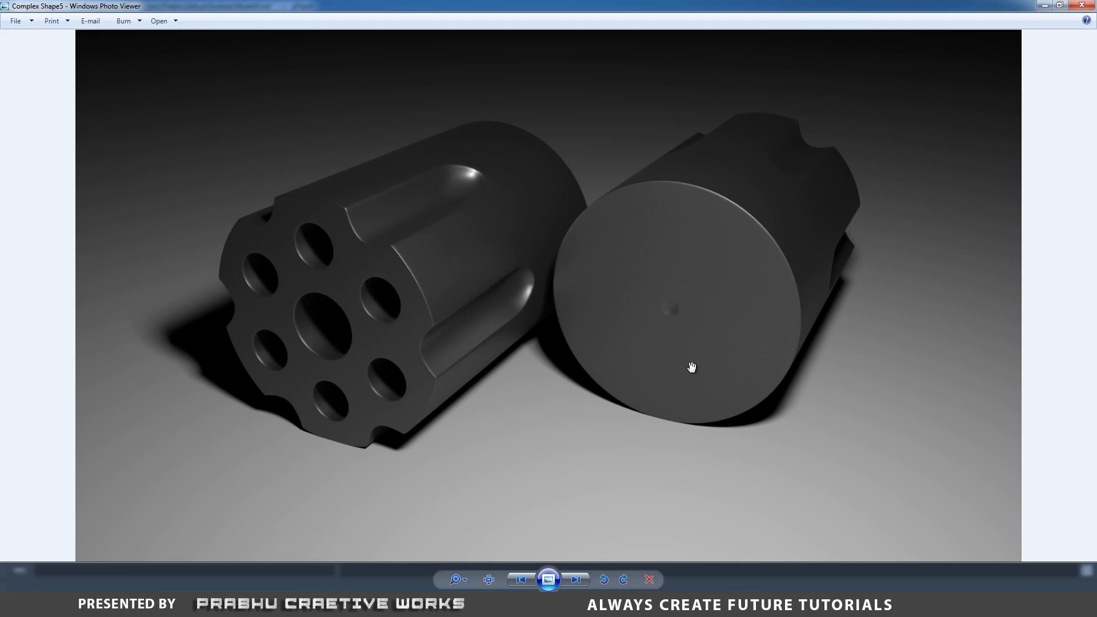
pyautogui.scroll(2, 695, 316)
pyautogui.scroll(1, 693, 314)
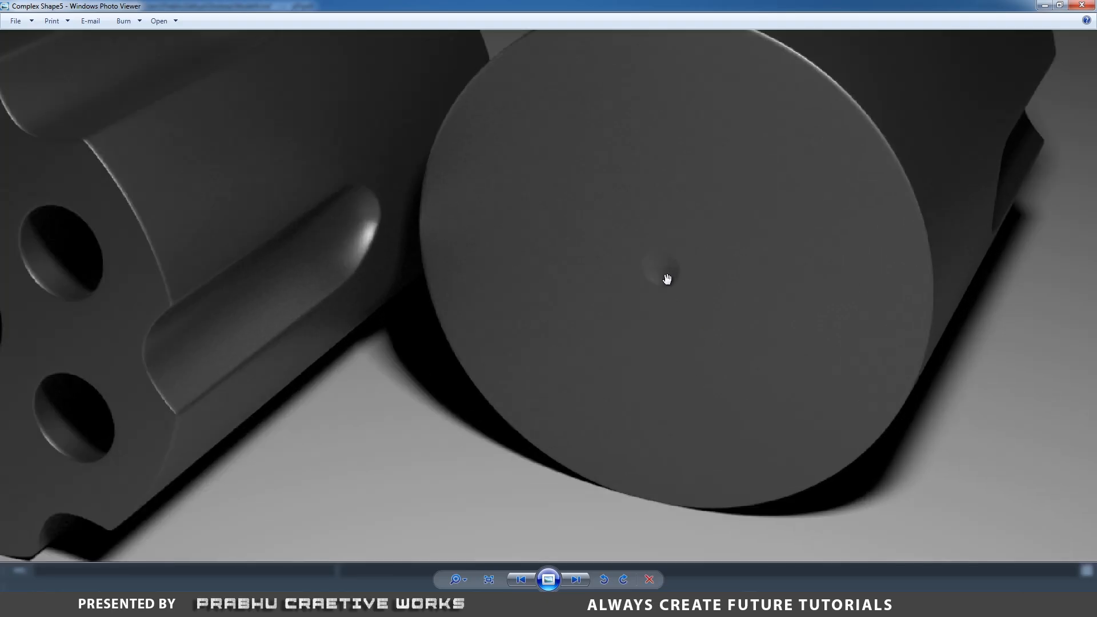
pyautogui.click(639, 604)
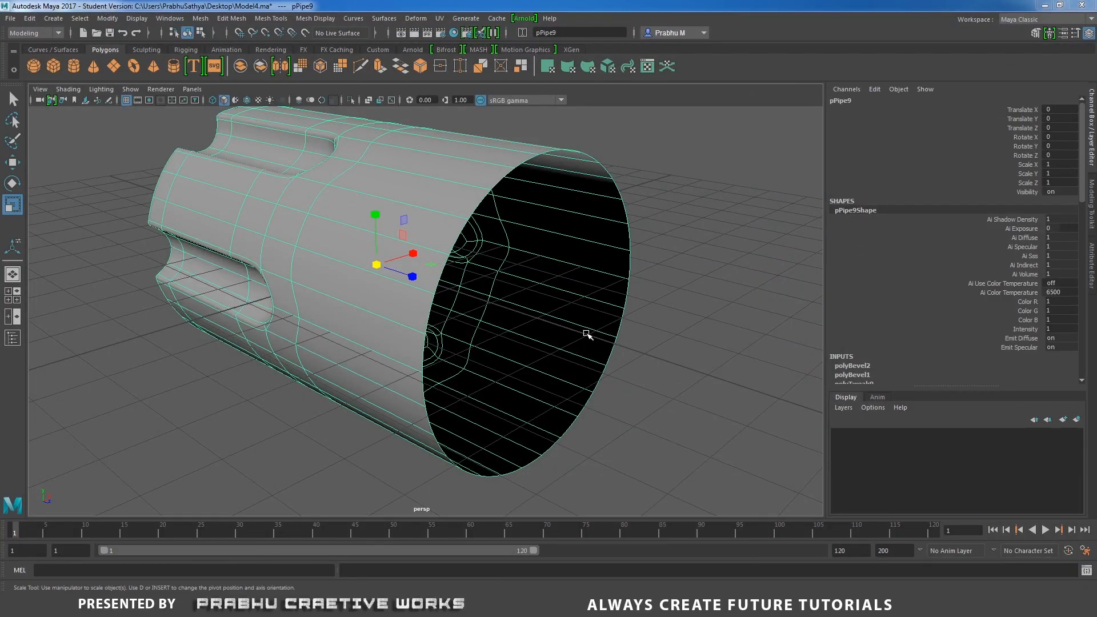
# Select the edge loop around the back opening, extrude it and scale the new edges inward toward the centre.
pyautogui.moveTo(466, 231); pyautogui.dragTo(460, 197, button='right')
pyautogui.doubleClick(462, 234)
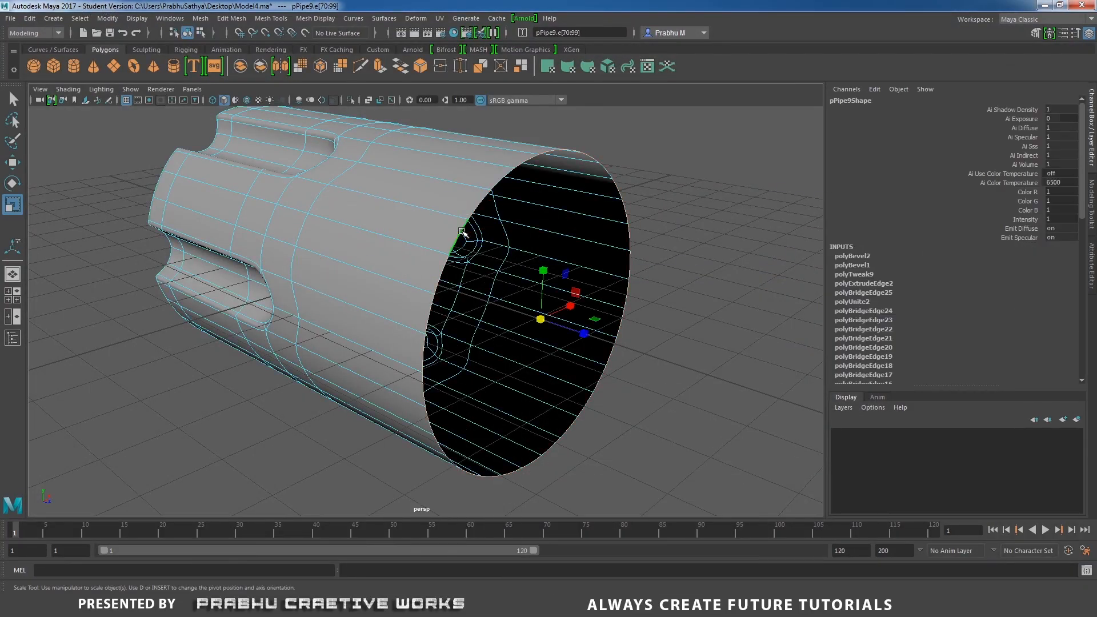
pyautogui.keyDown('shift'); pyautogui.moveTo(704, 261); pyautogui.dragTo(704, 277, button='right'); pyautogui.keyUp('shift')
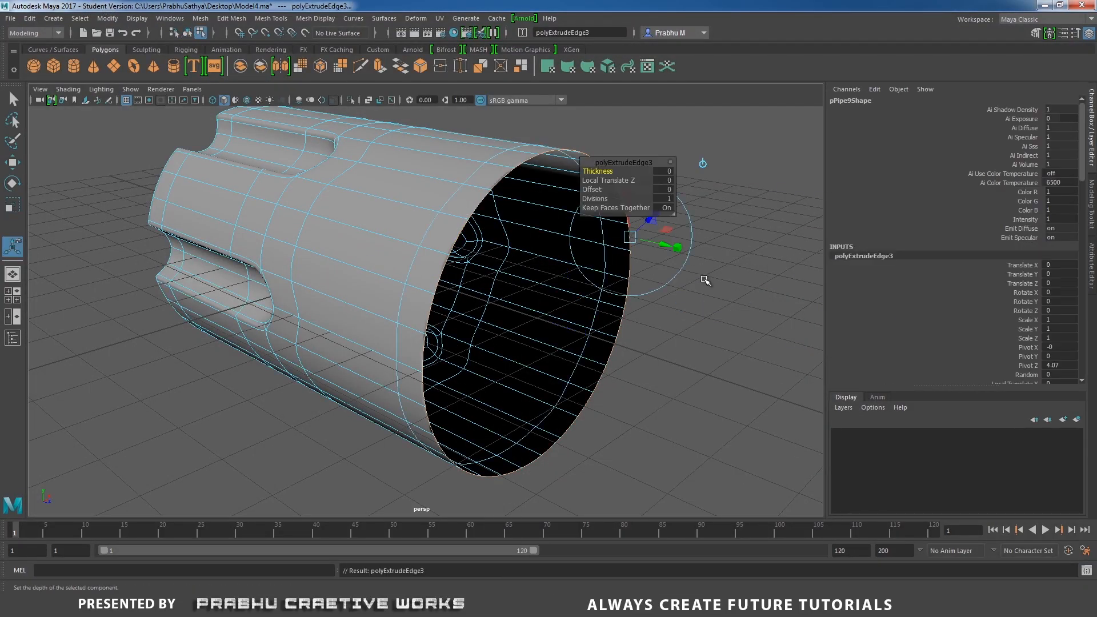
pyautogui.press('r')
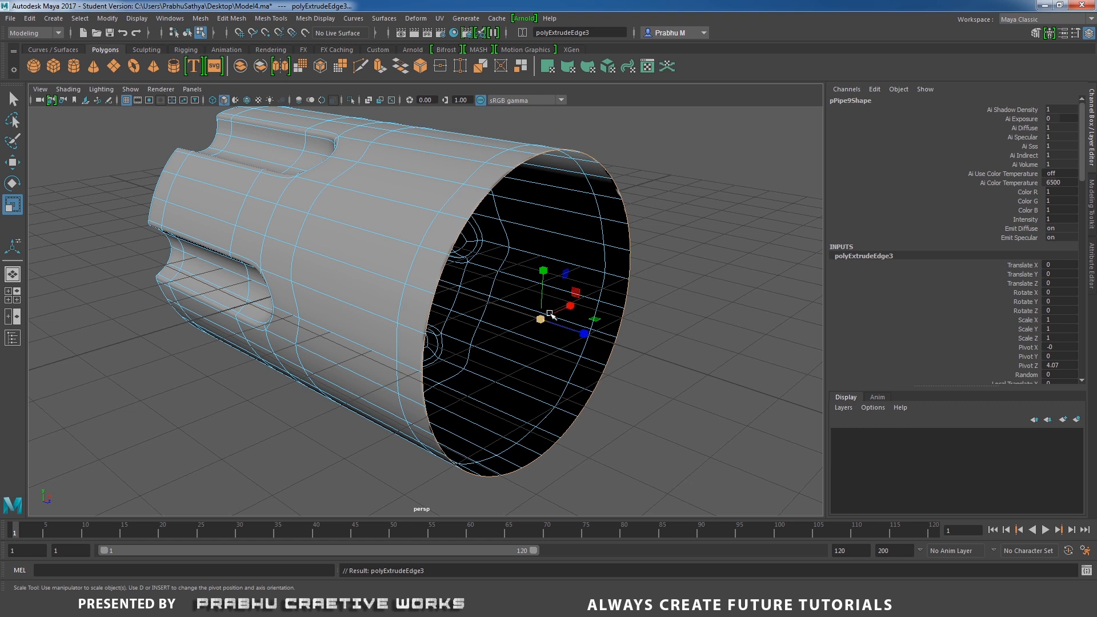
pyautogui.moveTo(540, 320); pyautogui.dragTo(349, 388)
# Extrude the inner edge loop again and scale it down to narrow the back hole further.
pyautogui.press('1')
pyautogui.keyDown('alt'); pyautogui.moveTo(573, 457); pyautogui.dragTo(749, 426, button='right'); pyautogui.keyUp('alt')
pyautogui.keyDown('alt'); pyautogui.moveTo(748, 426); pyautogui.dragTo(525, 346, button='middle'); pyautogui.keyUp('alt')
pyautogui.moveTo(430, 272); pyautogui.dragTo(485, 268)
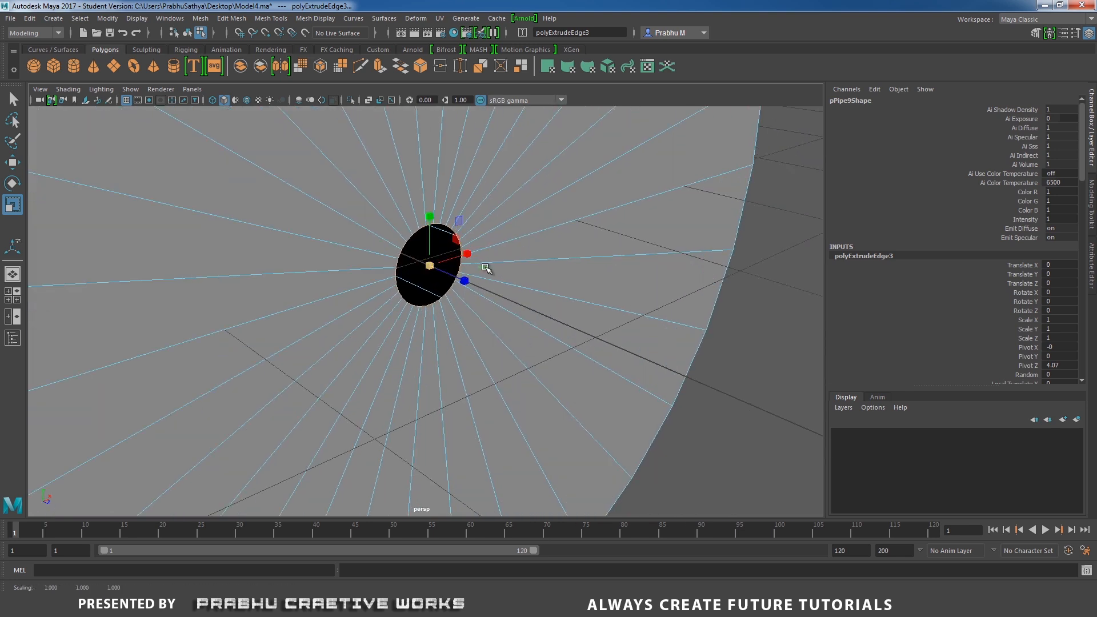
pyautogui.keyDown('shift'); pyautogui.moveTo(489, 270); pyautogui.dragTo(489, 285, button='right'); pyautogui.keyUp('shift')
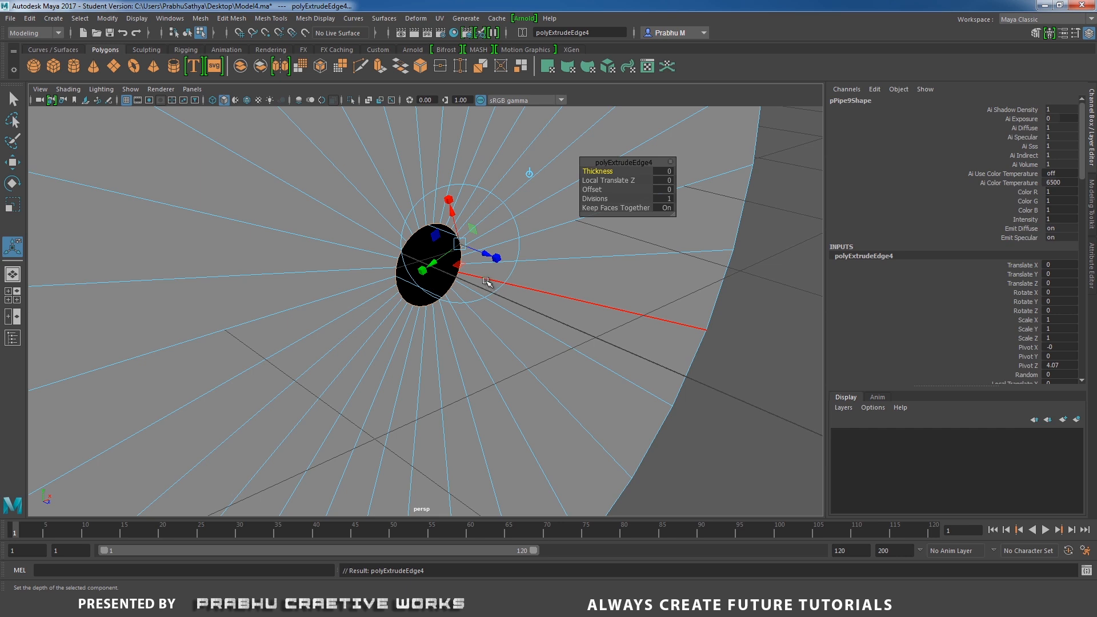
pyautogui.press('r')
pyautogui.moveTo(430, 266); pyautogui.dragTo(458, 279)
# Push the inner edge loop inward along the cylinder's axis to give the hole depth.
pyautogui.press('w')
pyautogui.scroll(5, 499, 313)
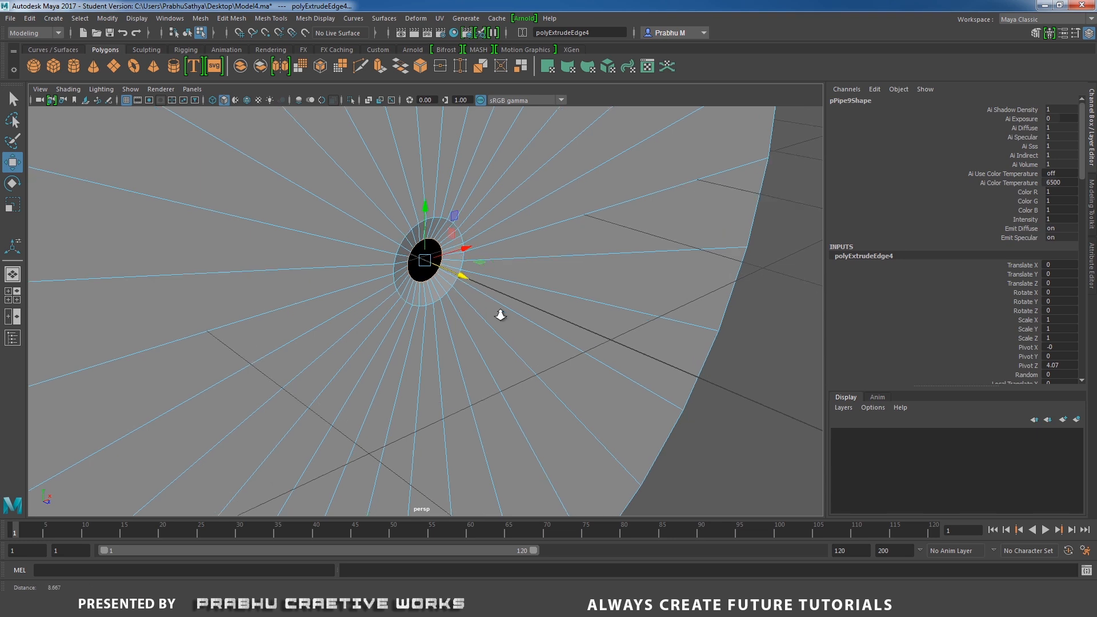
pyautogui.keyDown('alt'); pyautogui.moveTo(533, 243); pyautogui.dragTo(544, 284, button='middle'); pyautogui.keyUp('alt')
# Extrude the loop once more, scale it down and nudge it slightly inward to shape the central dimple.
pyautogui.keyDown('shift'); pyautogui.rightClick(554, 237); pyautogui.keyUp('shift')
pyautogui.click(551, 268)
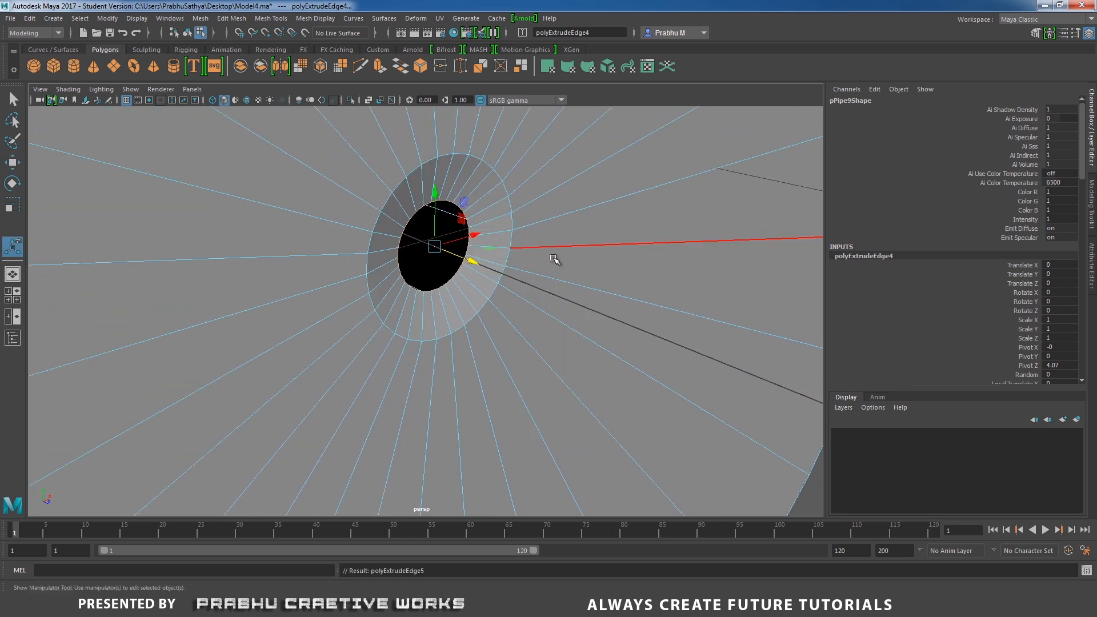
pyautogui.press('r')
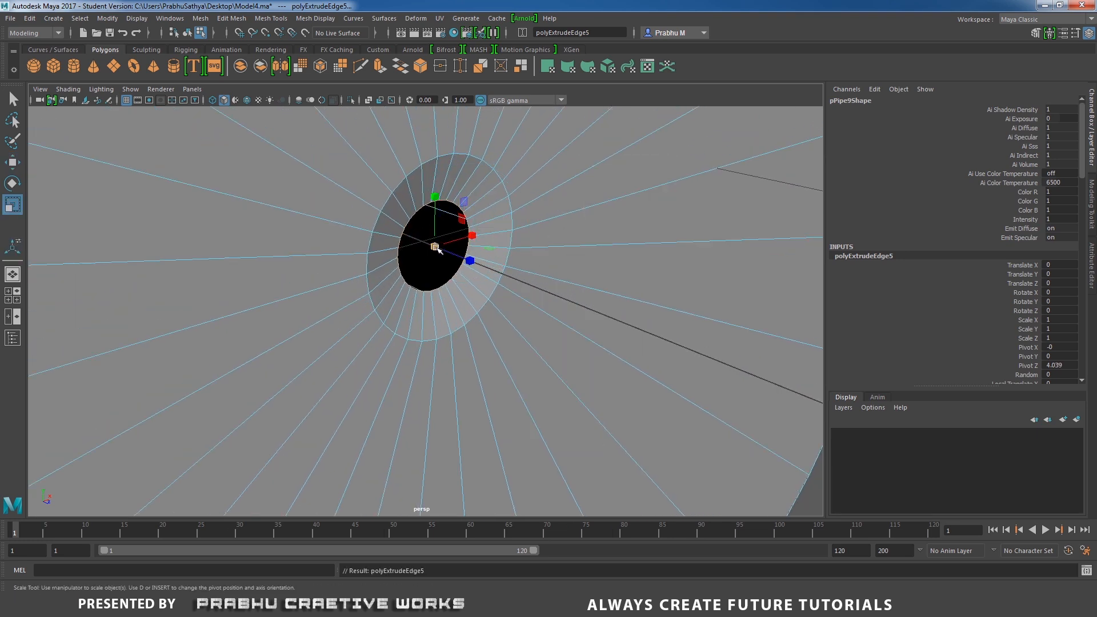
pyautogui.moveTo(436, 247); pyautogui.dragTo(401, 257)
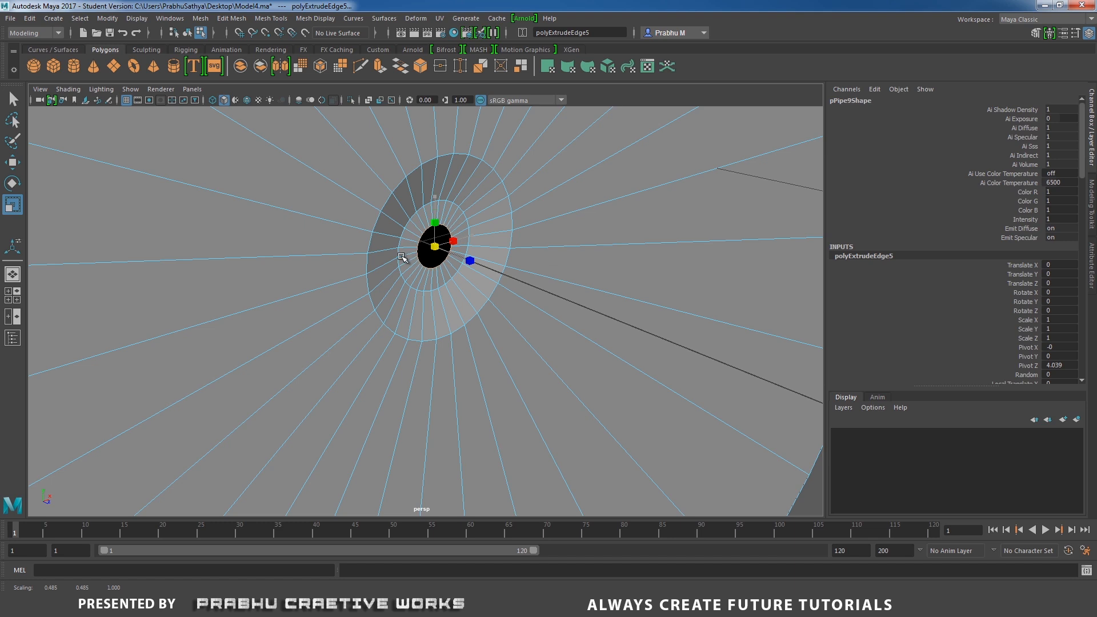
pyautogui.press('w')
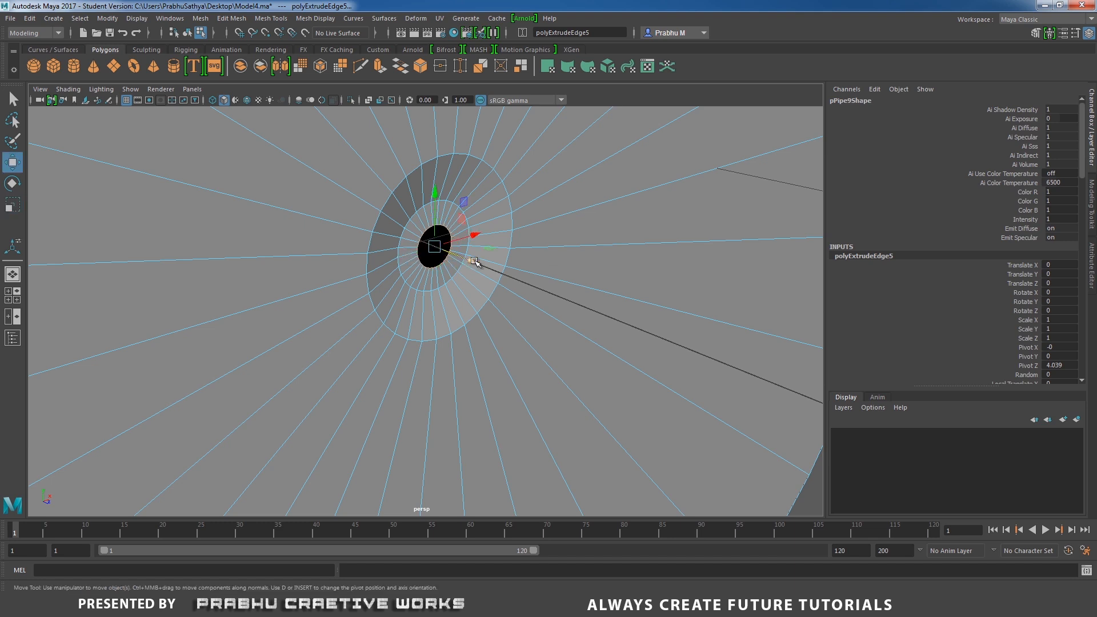
pyautogui.moveTo(475, 261); pyautogui.dragTo(470, 263)
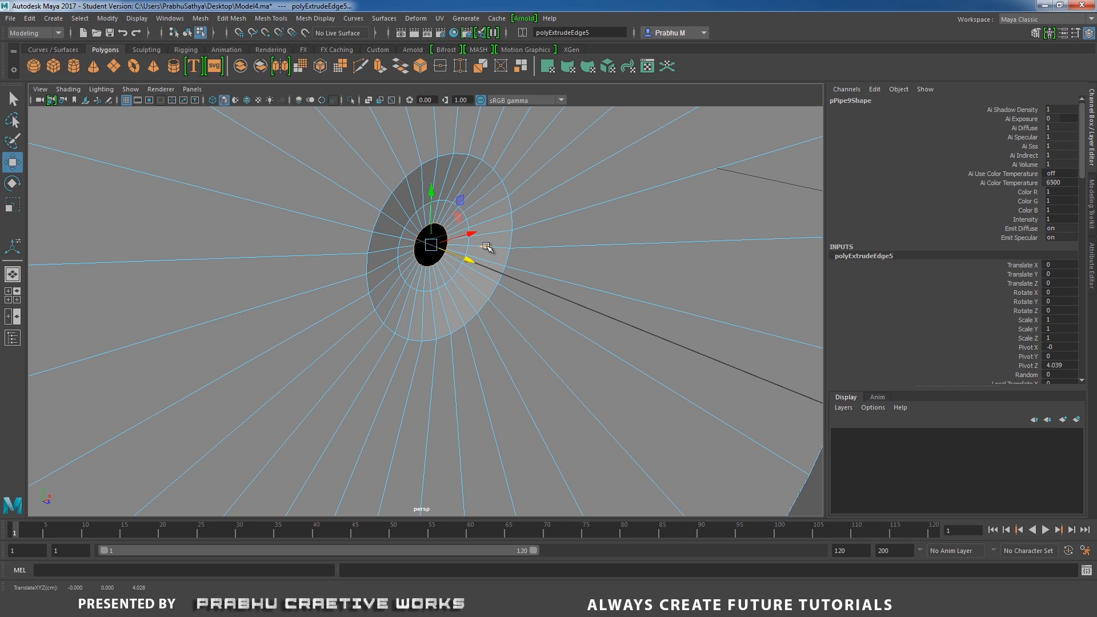
# Convert the selection to vertices and merge them into a single centre point.
pyautogui.hotkey('ctrl', 'F9')
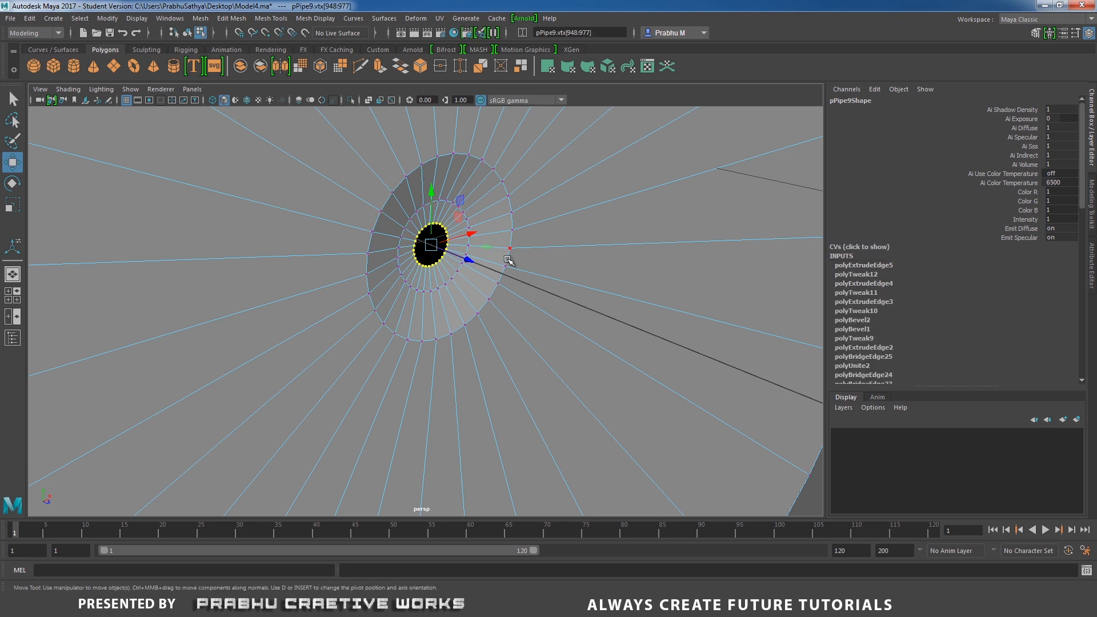
pyautogui.keyDown('shift'); pyautogui.moveTo(520, 271); pyautogui.dragTo(526, 203, button='right'); pyautogui.keyUp('shift')
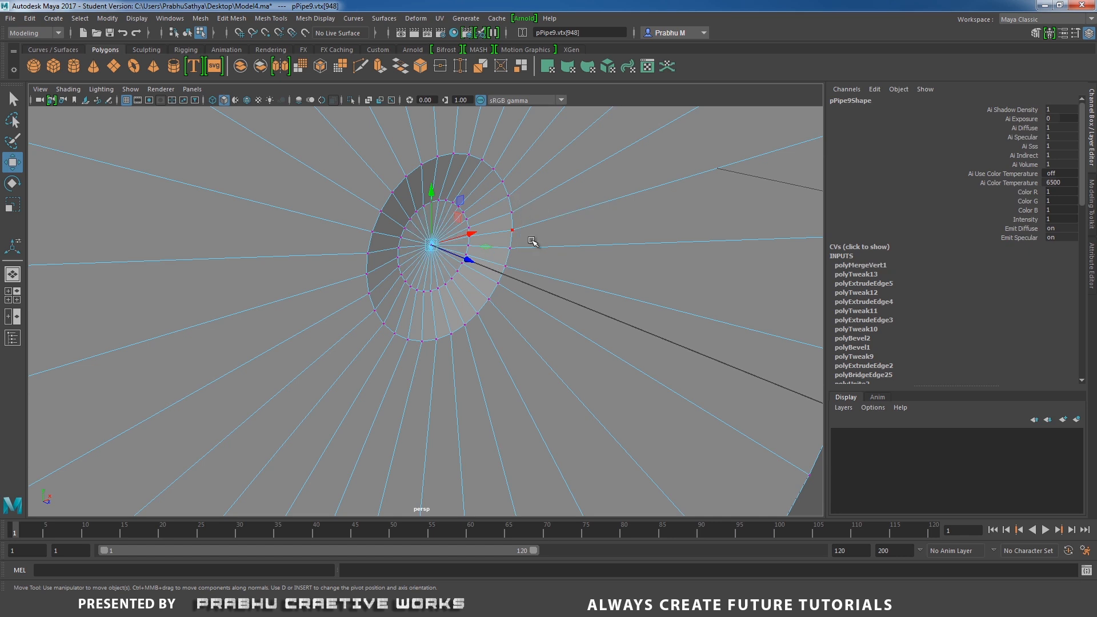
# Select the two edge loops around the central dimple and bevel them with fraction 0.05 and 2 segments.
pyautogui.scroll(-2, 536, 266)
pyautogui.moveTo(387, 245); pyautogui.dragTo(386, 228, button='right')
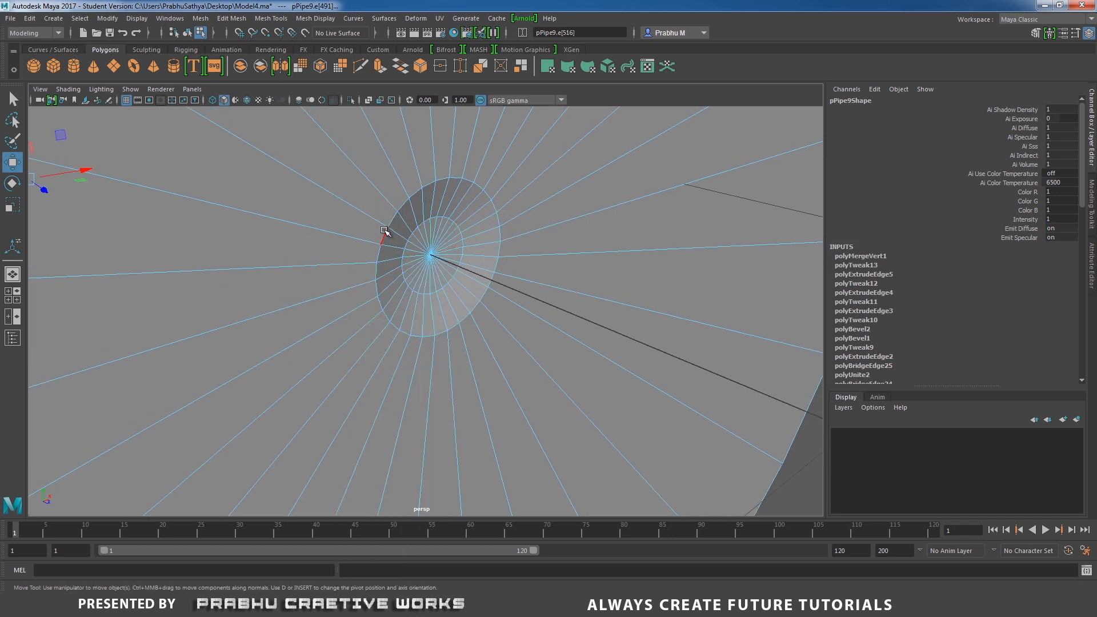
pyautogui.doubleClick(384, 232)
pyautogui.keyDown('shift'); pyautogui.moveTo(396, 298); pyautogui.dragTo(436, 297, button='right'); pyautogui.keyUp('shift')
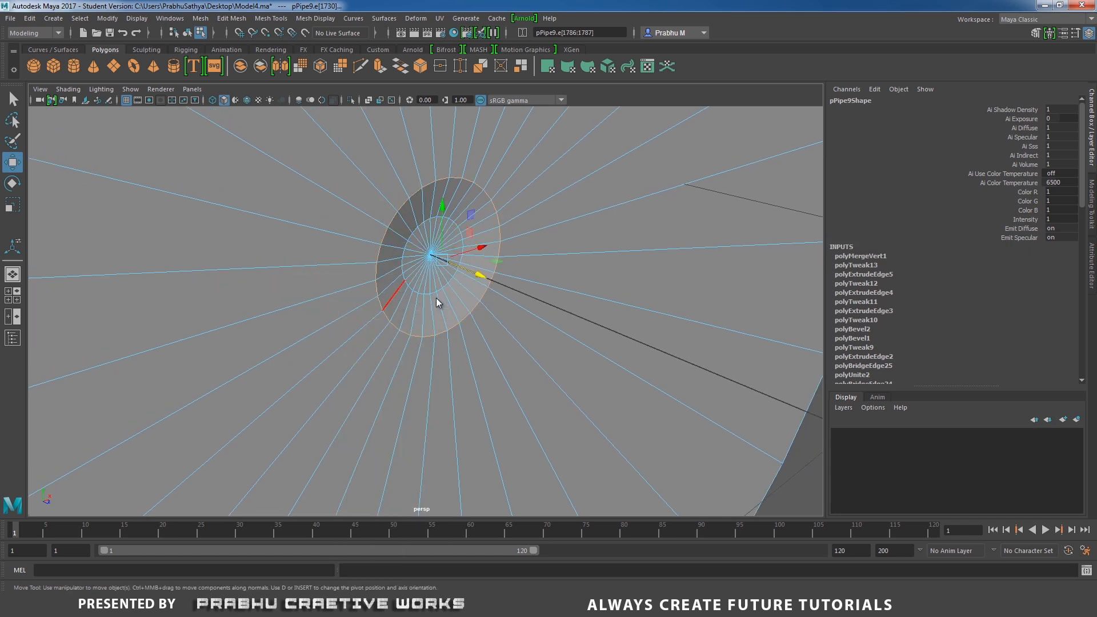
pyautogui.click(638, 171)
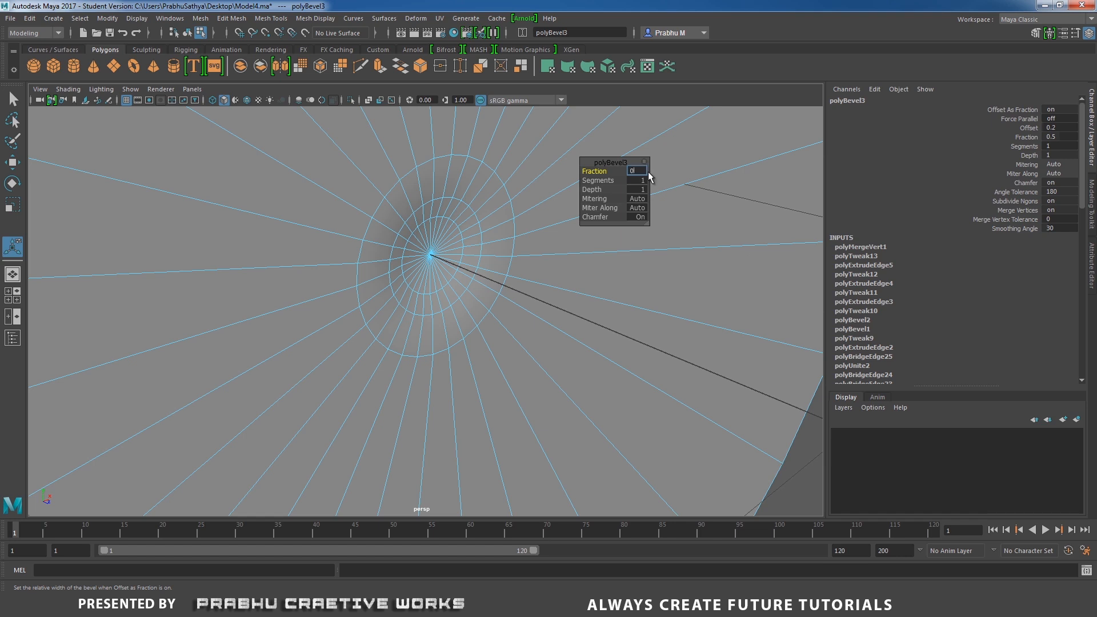
pyautogui.press('Return')
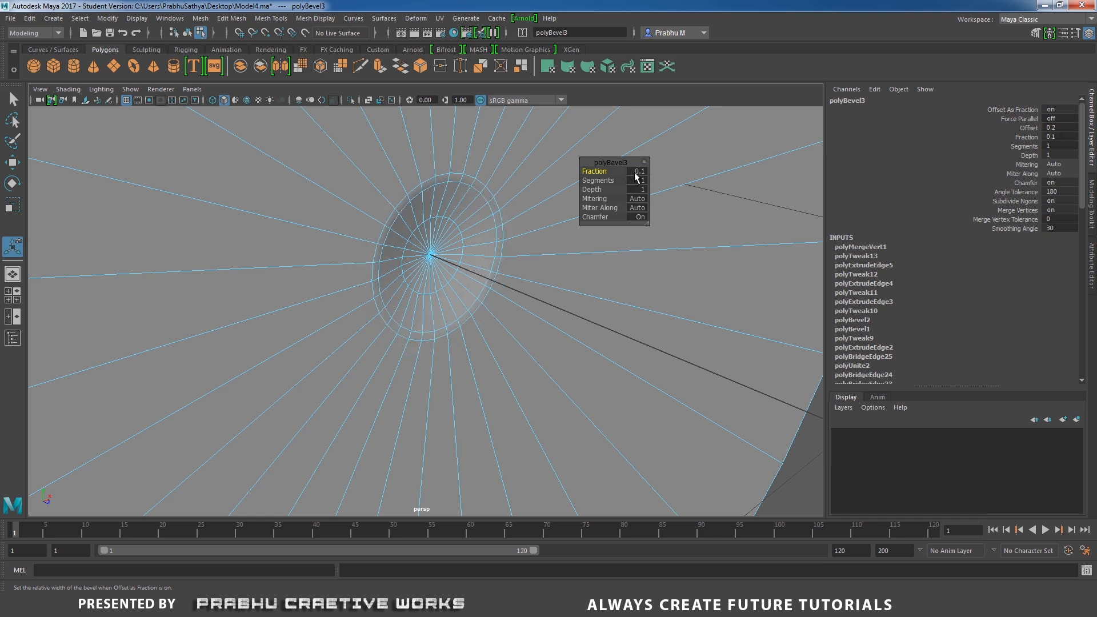
pyautogui.click(640, 171)
pyautogui.write('0.05')
pyautogui.press('Return')
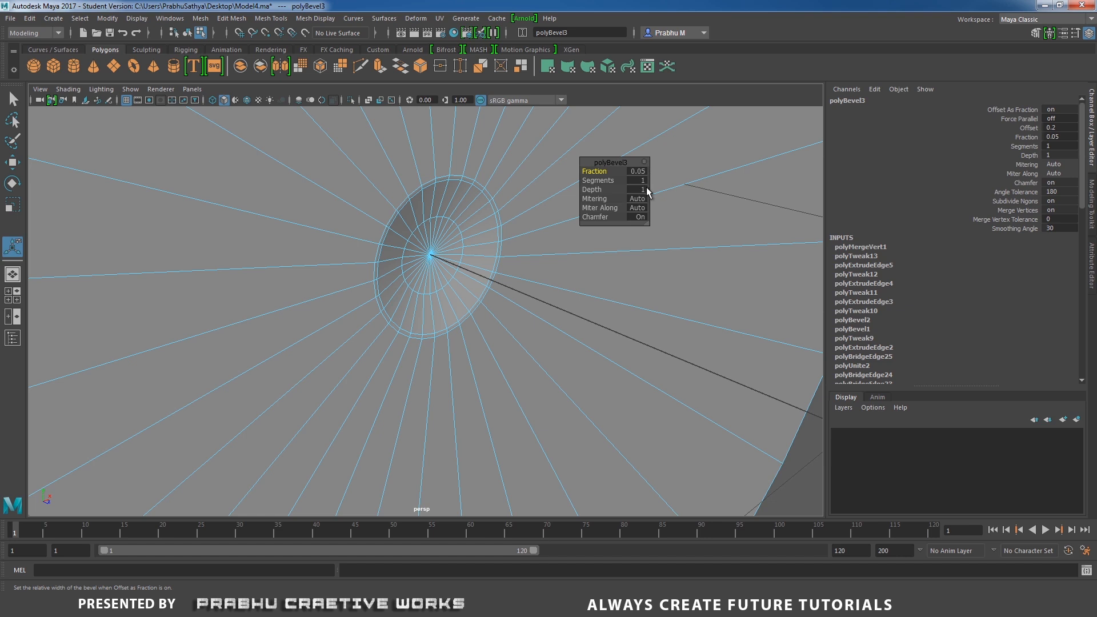
pyautogui.click(639, 181)
pyautogui.press('Return')
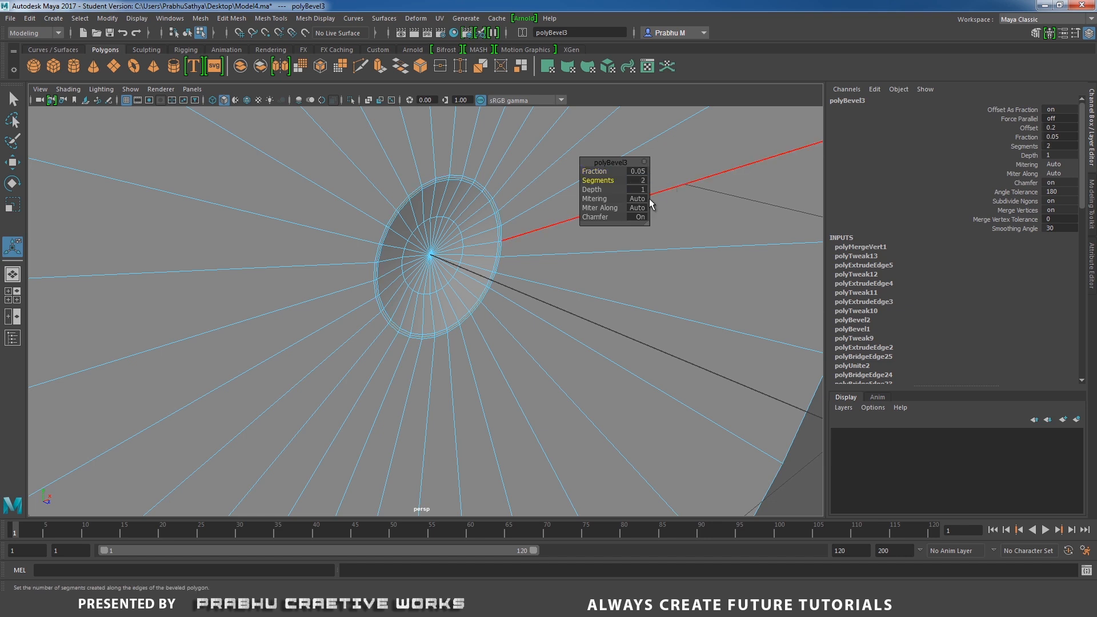
# Select the back face's outer rim edge loop and bevel it with fraction 0.01 and 2 segments.
pyautogui.keyDown('alt'); pyautogui.moveTo(500, 290); pyautogui.dragTo(216, 255, button='right'); pyautogui.keyUp('alt')
pyautogui.keyDown('alt'); pyautogui.moveTo(215, 255); pyautogui.dragTo(512, 278); pyautogui.keyUp('alt')
pyautogui.keyDown('alt'); pyautogui.moveTo(430, 273); pyautogui.dragTo(442, 235, button='right'); pyautogui.keyUp('alt')
pyautogui.doubleClick(431, 245)
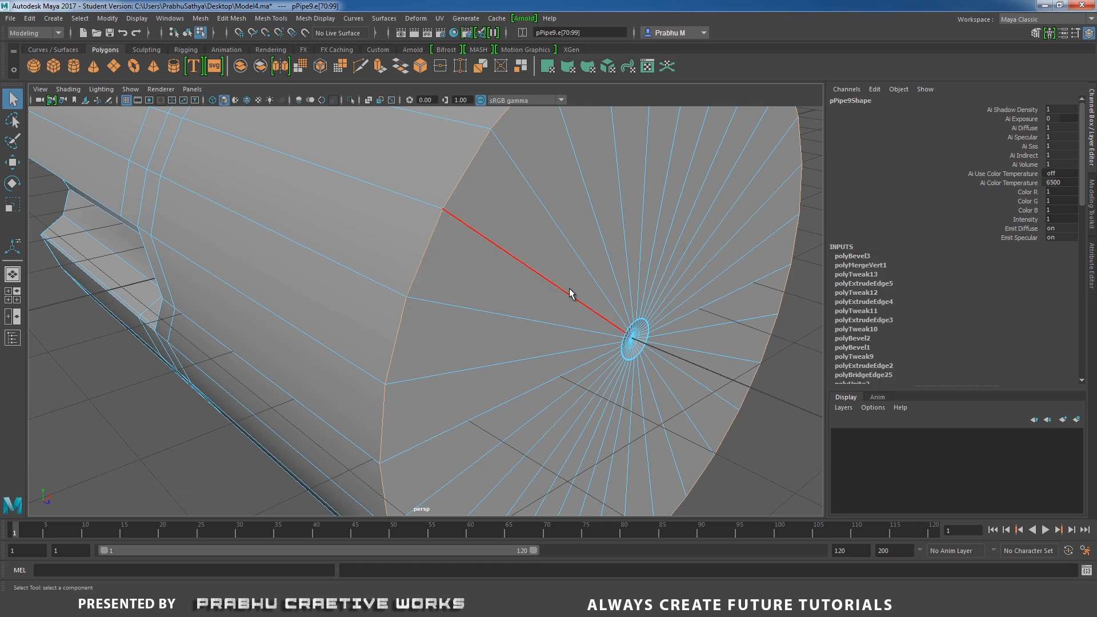
pyautogui.keyDown('alt'); pyautogui.moveTo(572, 293); pyautogui.dragTo(457, 338, button='right'); pyautogui.keyUp('alt')
pyautogui.keyDown('shift'); pyautogui.moveTo(473, 297); pyautogui.dragTo(484, 312, button='right'); pyautogui.keyUp('shift')
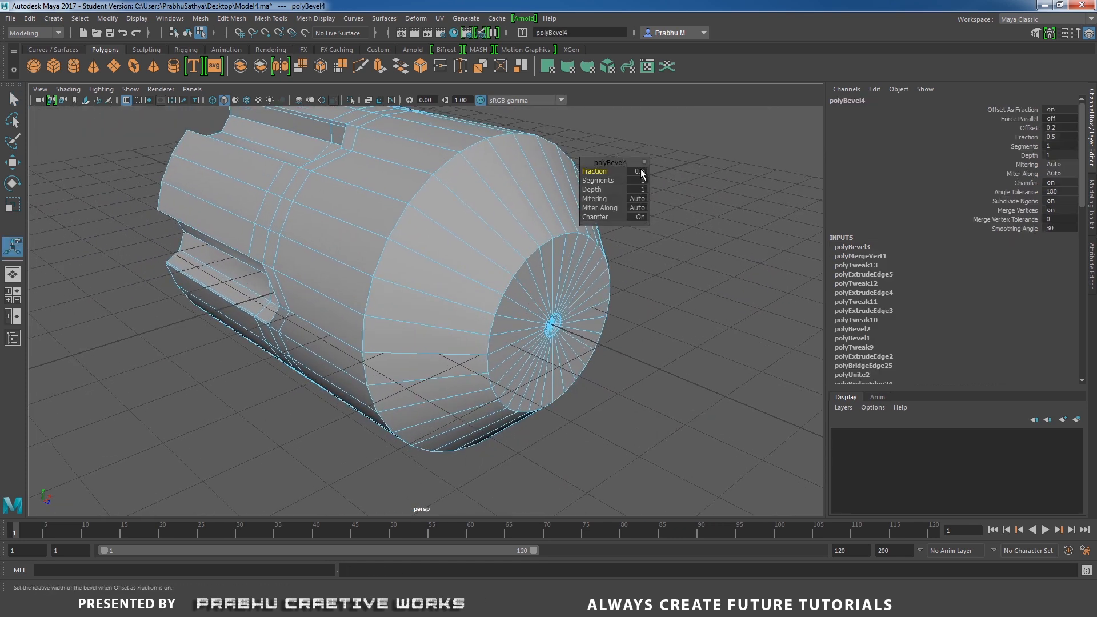
pyautogui.click(638, 170)
pyautogui.press('Return')
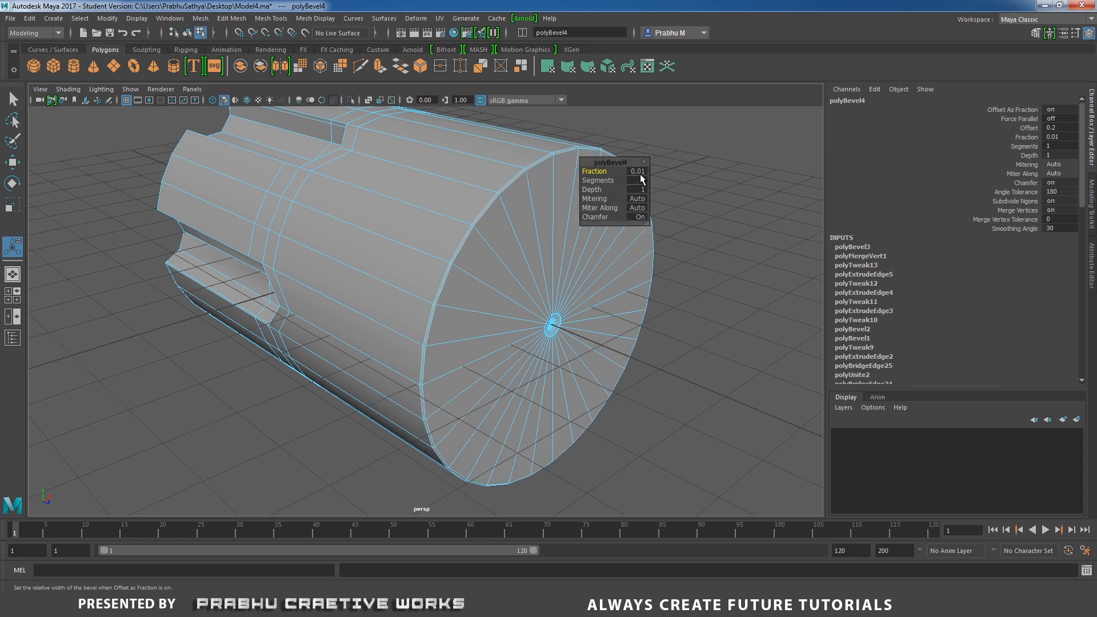
pyautogui.click(641, 180)
pyautogui.write('2')
# Preview the smoothed cylinder from several angles, checking the front holes and the back face dimple.
pyautogui.moveTo(489, 223); pyautogui.dragTo(535, 197, button='right')
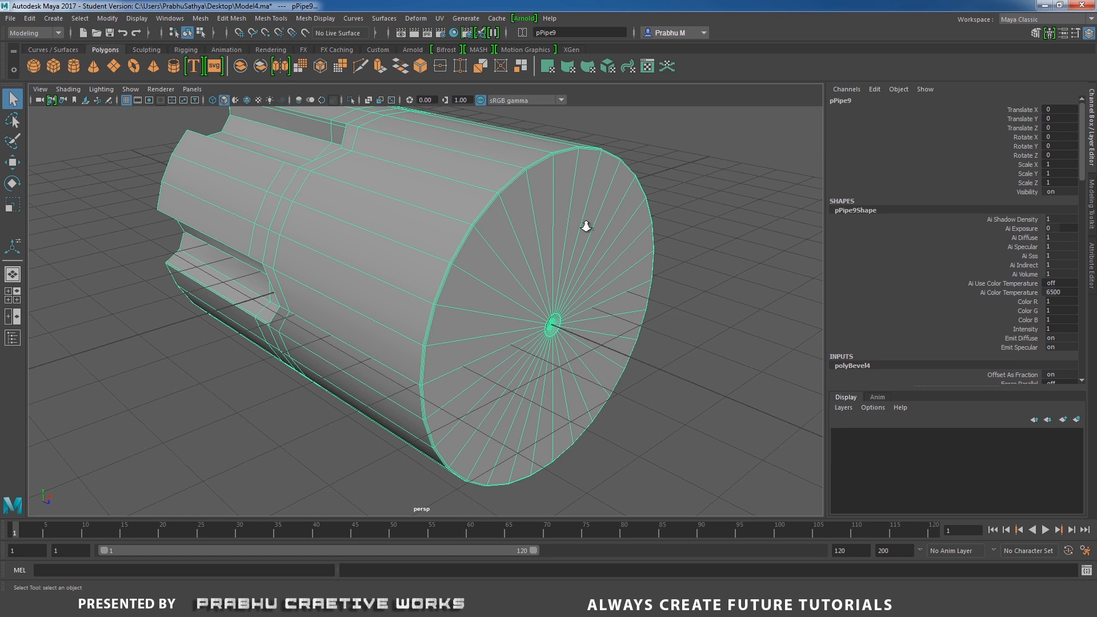
pyautogui.keyDown('alt'); pyautogui.moveTo(586, 226); pyautogui.dragTo(492, 282); pyautogui.keyUp('alt')
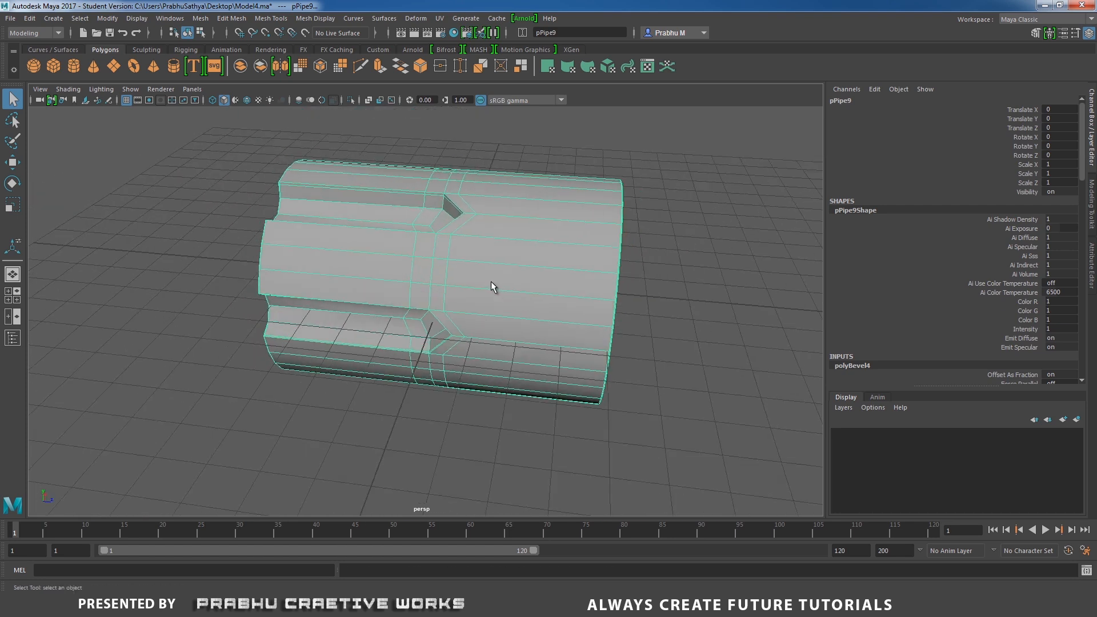
pyautogui.press('3')
pyautogui.click(659, 252)
pyautogui.keyDown('alt'); pyautogui.moveTo(659, 252); pyautogui.dragTo(594, 263); pyautogui.keyUp('alt')
pyautogui.click(469, 220)
pyautogui.keyDown('alt'); pyautogui.moveTo(492, 324); pyautogui.dragTo(551, 238); pyautogui.keyUp('alt')
pyautogui.click(653, 296)
pyautogui.click(547, 229)
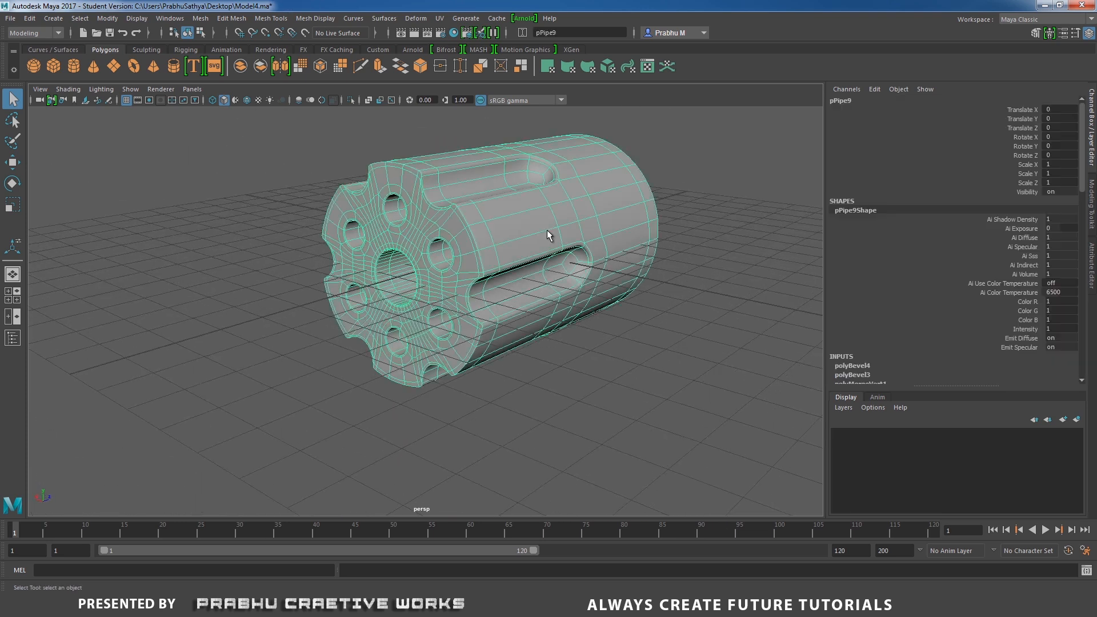
pyautogui.click(623, 413)
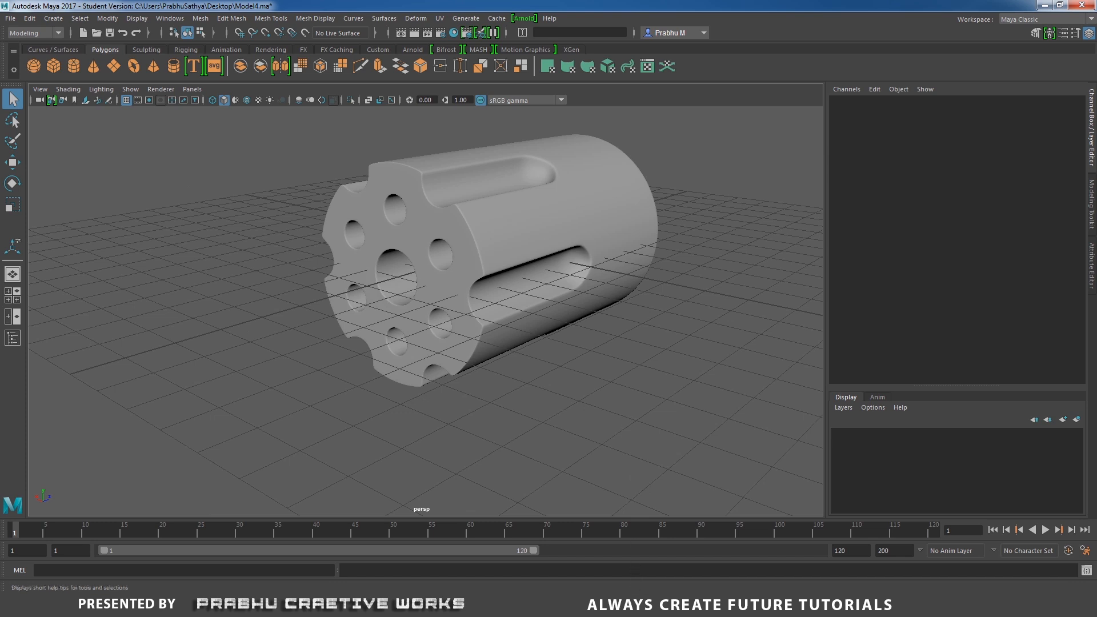
pyautogui.click(594, 605)
pyautogui.scroll(-3, 727, 320)
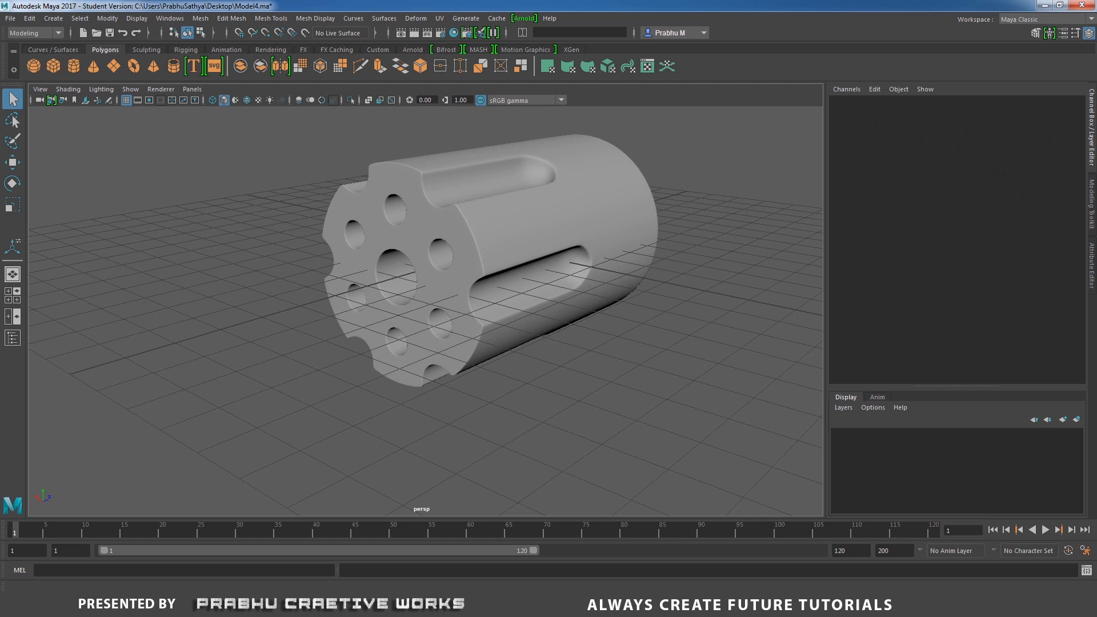
pyautogui.keyDown('alt'); pyautogui.moveTo(632, 333); pyautogui.dragTo(414, 332); pyautogui.keyUp('alt')
pyautogui.keyDown('alt'); pyautogui.moveTo(468, 366); pyautogui.dragTo(461, 284, button='right'); pyautogui.keyUp('alt')
pyautogui.keyDown('alt'); pyautogui.moveTo(460, 284); pyautogui.dragTo(561, 319, button='middle'); pyautogui.keyUp('alt')
pyautogui.keyDown('alt'); pyautogui.moveTo(560, 318); pyautogui.dragTo(617, 379, button='right'); pyautogui.keyUp('alt')
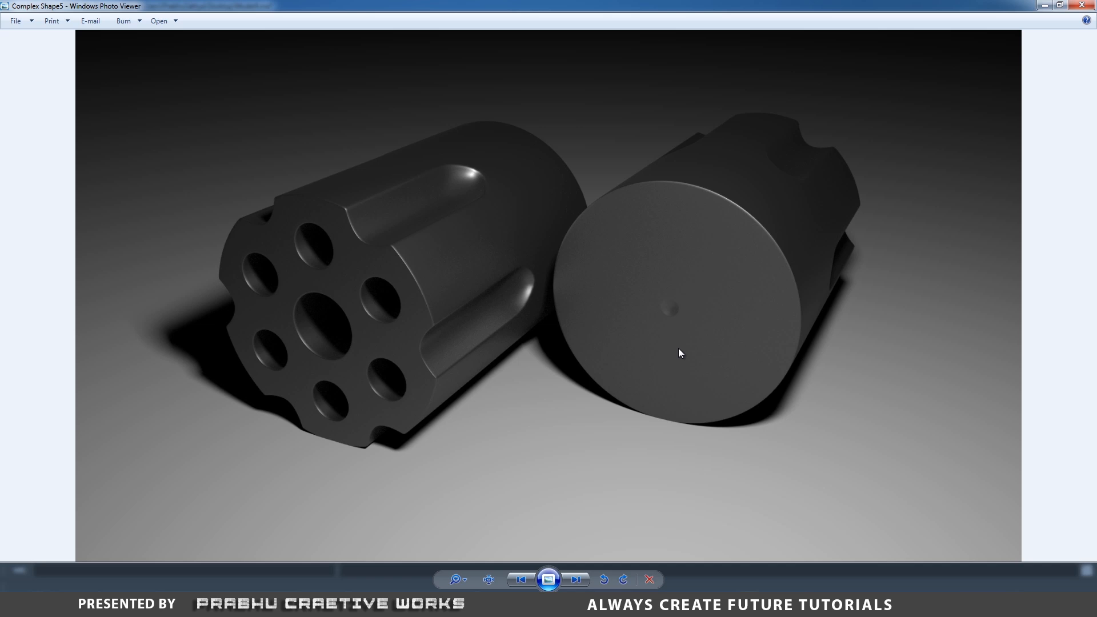
pyautogui.scroll(3, 678, 348)
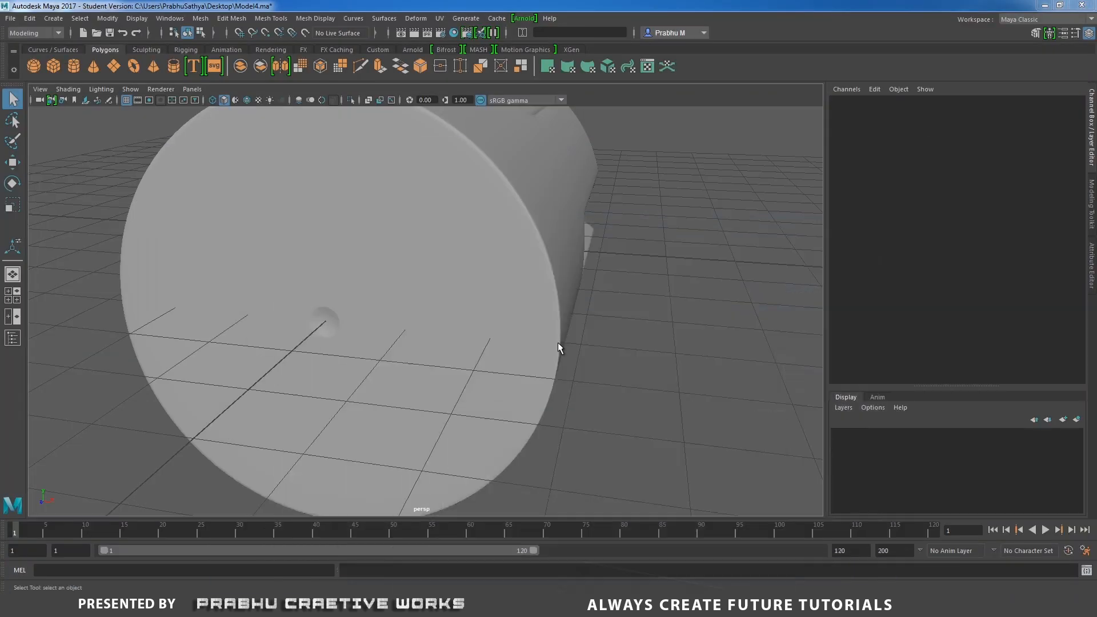
pyautogui.keyDown('alt'); pyautogui.moveTo(558, 343); pyautogui.dragTo(695, 284); pyautogui.keyUp('alt')
pyautogui.keyDown('alt'); pyautogui.moveTo(694, 283); pyautogui.dragTo(518, 272, button='right'); pyautogui.keyUp('alt')
pyautogui.keyDown('alt'); pyautogui.moveTo(517, 272); pyautogui.dragTo(530, 250); pyautogui.keyUp('alt')
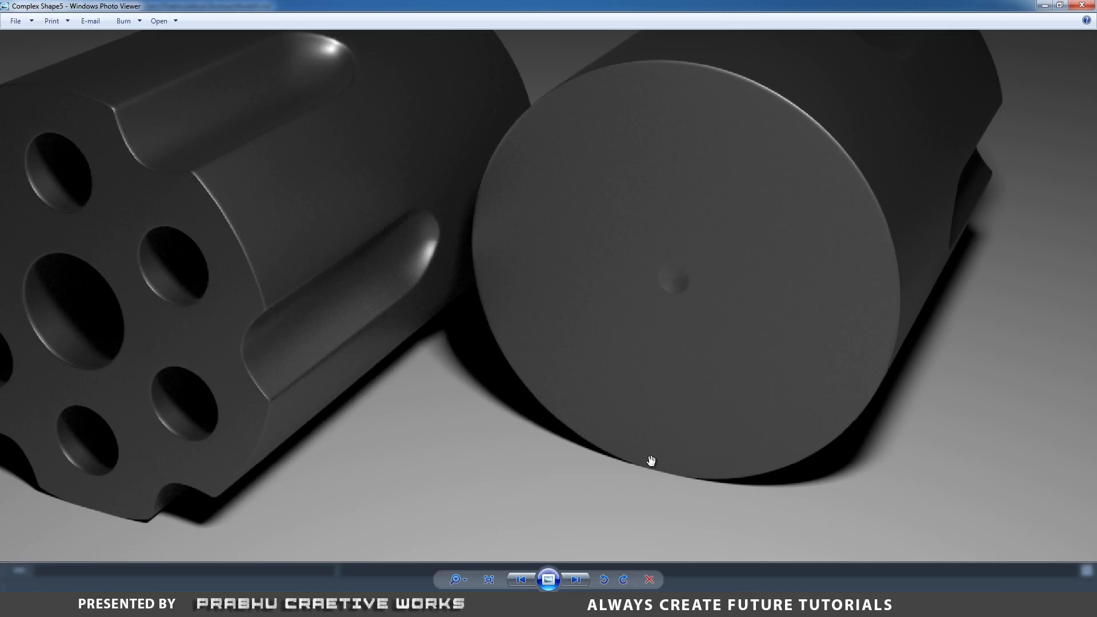
pyautogui.scroll(-5, 649, 424)
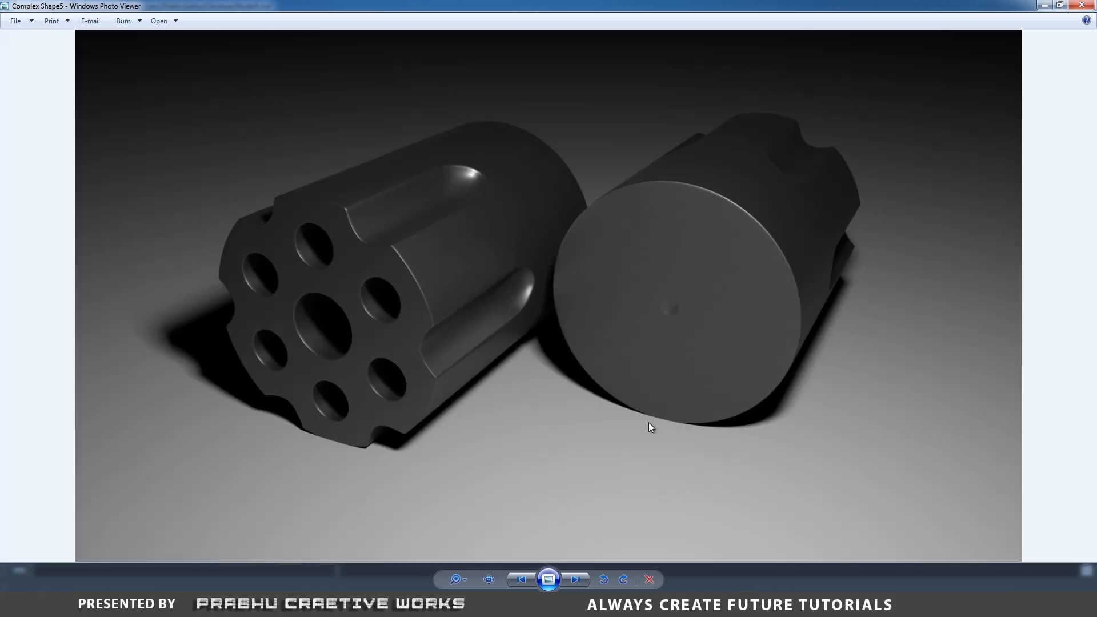